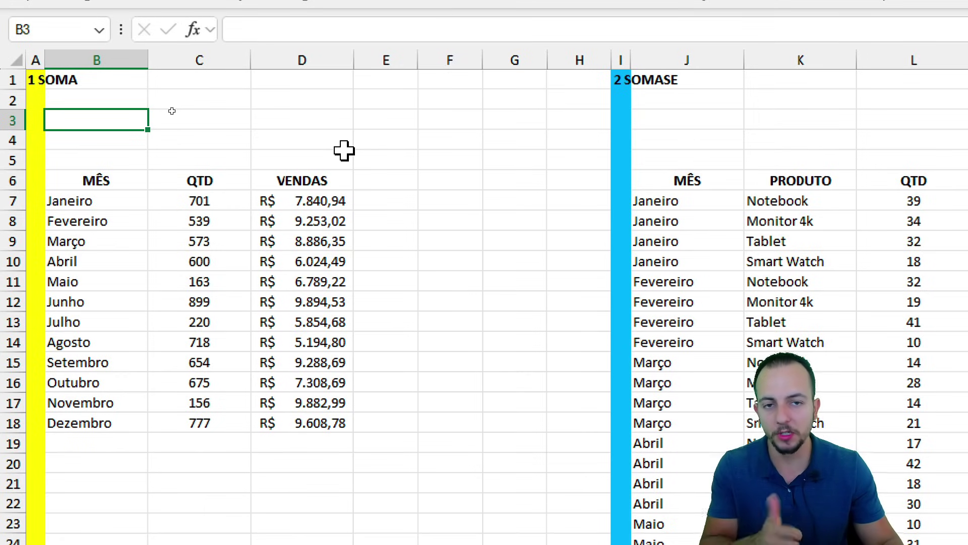
{"action": "left_click_drag", "start_coordinate": [108, 184], "coordinate": [301, 422]}
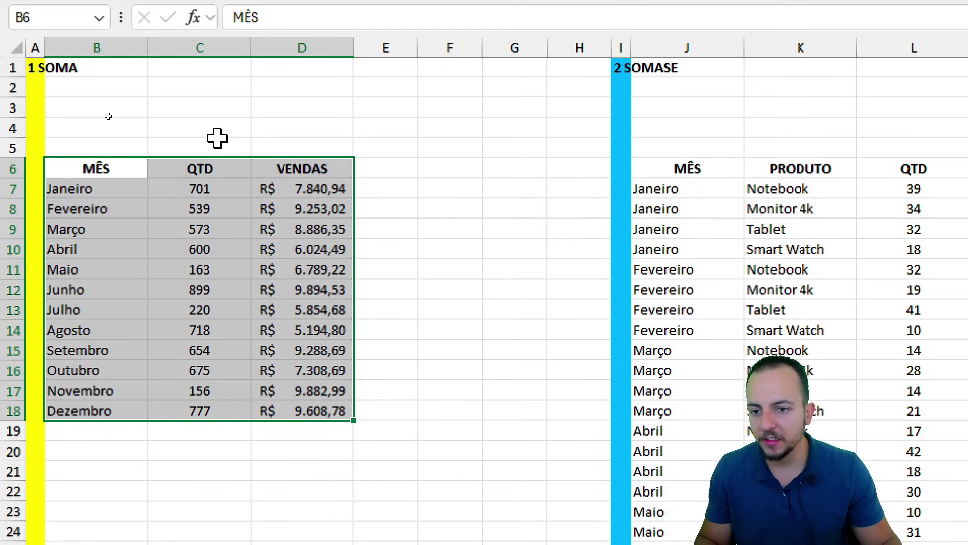
{"action": "left_click_drag", "start_coordinate": [214, 141], "coordinate": [216, 398]}
{"action": "left_click_drag", "start_coordinate": [217, 171], "coordinate": [199, 403]}
Try adding the first three QTD values in cell C3 with the manual formula =701+539+573, and clear the cell.
{"action": "left_click", "coordinate": [192, 122]}
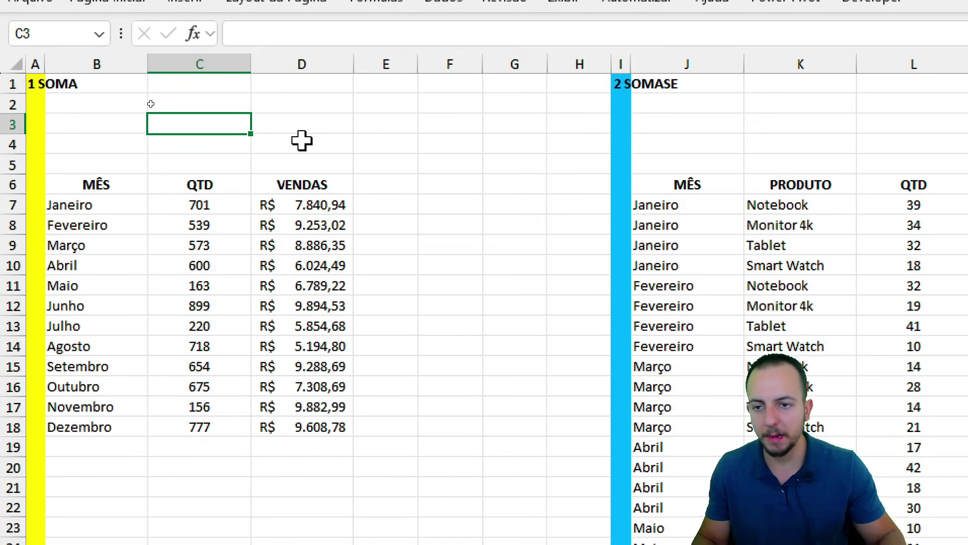
{"action": "type", "text": "="}
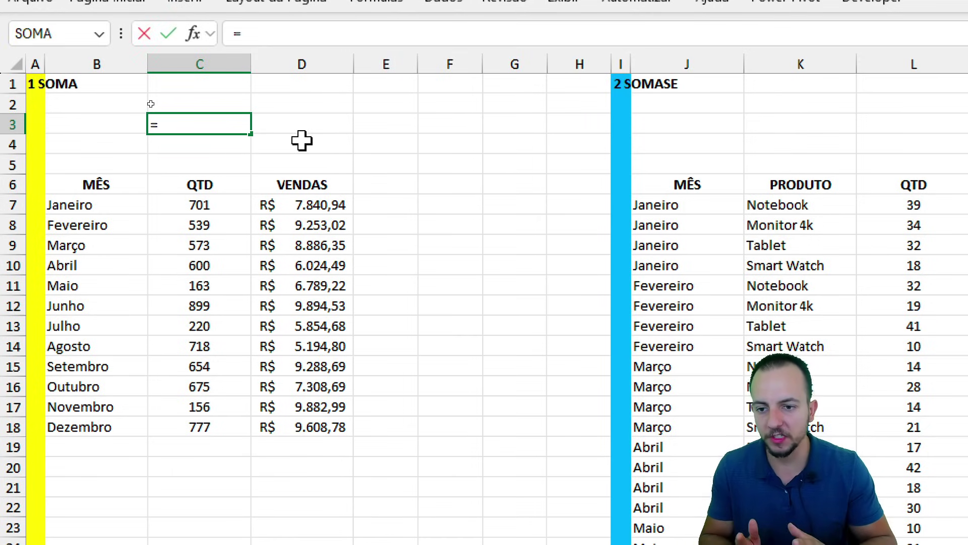
{"action": "type", "text": "701"}
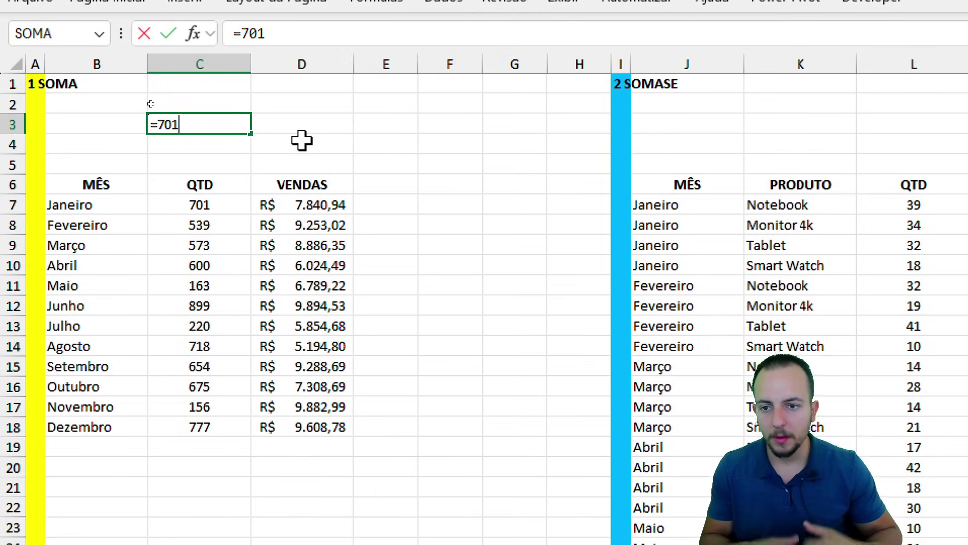
{"action": "type", "text": "+53"}
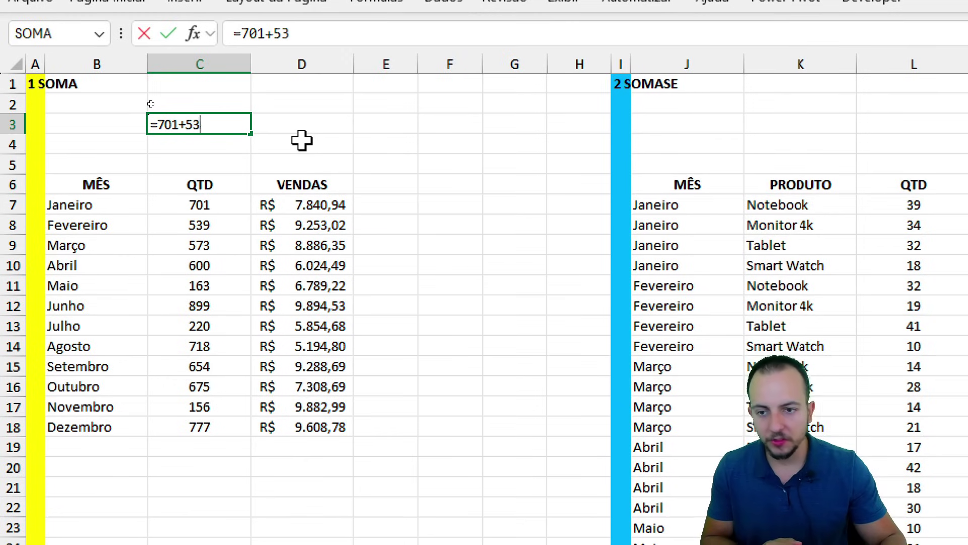
{"action": "type", "text": "9+573"}
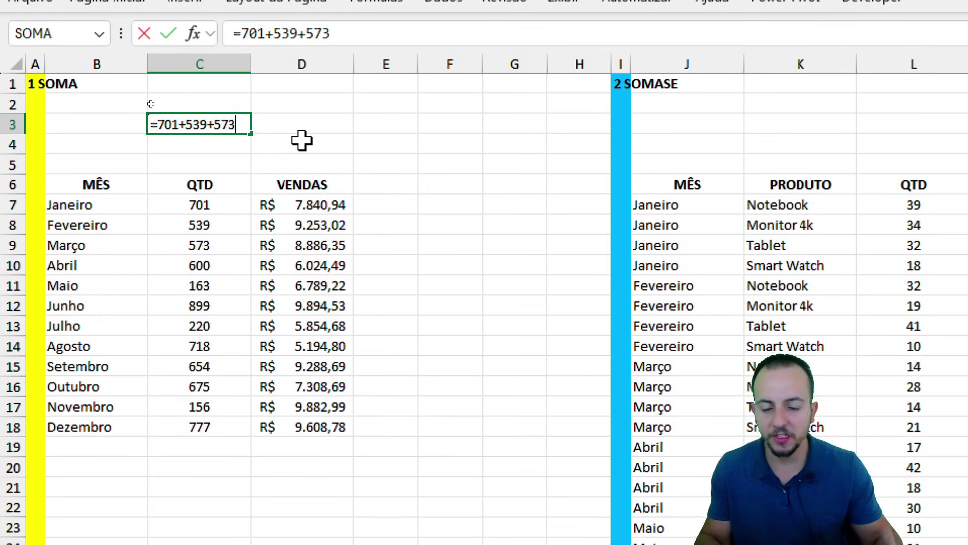
{"action": "left_click_drag", "start_coordinate": [167, 205], "coordinate": [134, 173]}
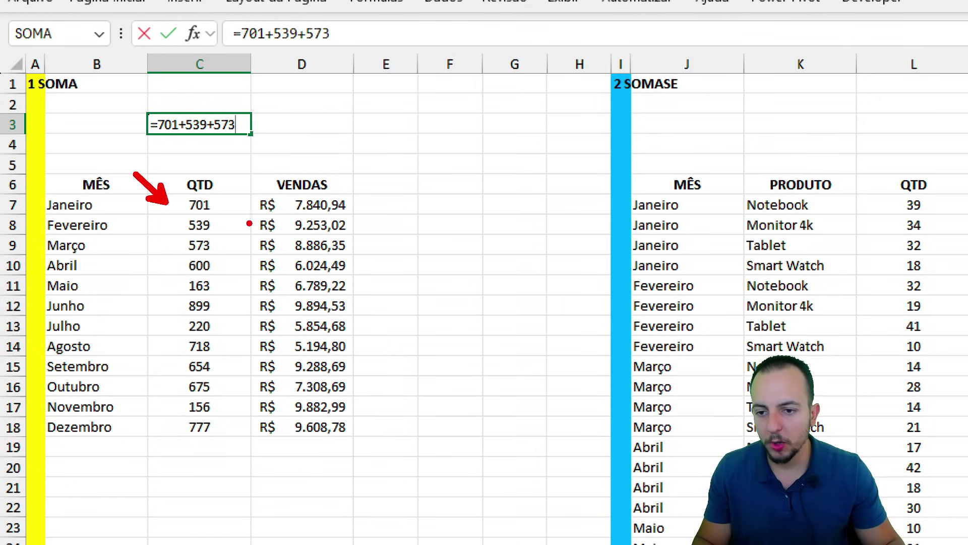
{"action": "left_click_drag", "start_coordinate": [231, 223], "coordinate": [273, 200]}
{"action": "left_click_drag", "start_coordinate": [181, 247], "coordinate": [158, 230]}
{"action": "left_click_drag", "start_coordinate": [233, 275], "coordinate": [276, 255]}
{"action": "left_click_drag", "start_coordinate": [179, 288], "coordinate": [145, 270]}
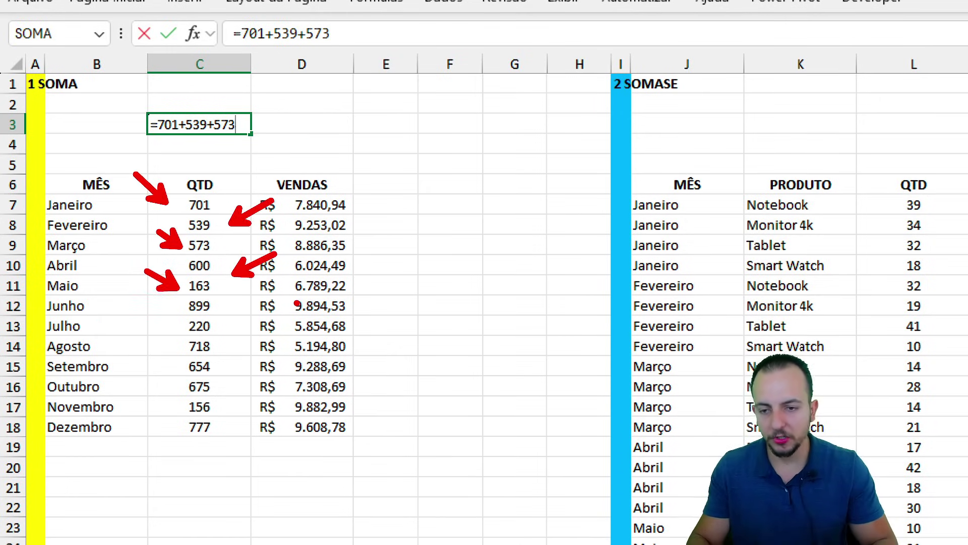
{"action": "key", "text": "Escape"}
{"action": "key", "text": "Return"}
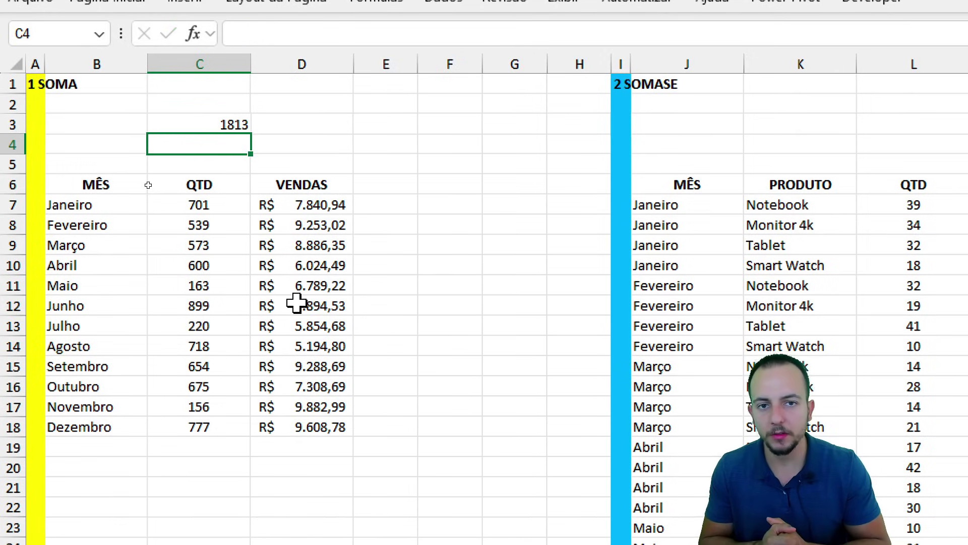
{"action": "key", "text": "Up"}
{"action": "key", "text": "Delete"}
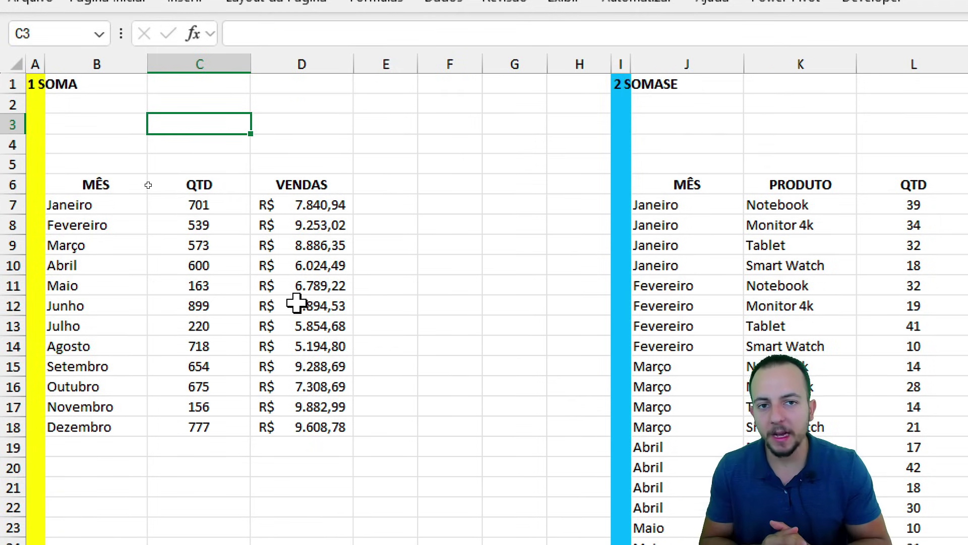
Total the monthly QTD values in cell C3 with the SOMA function over C7:C18.
{"action": "type", "text": "=SOMA"}
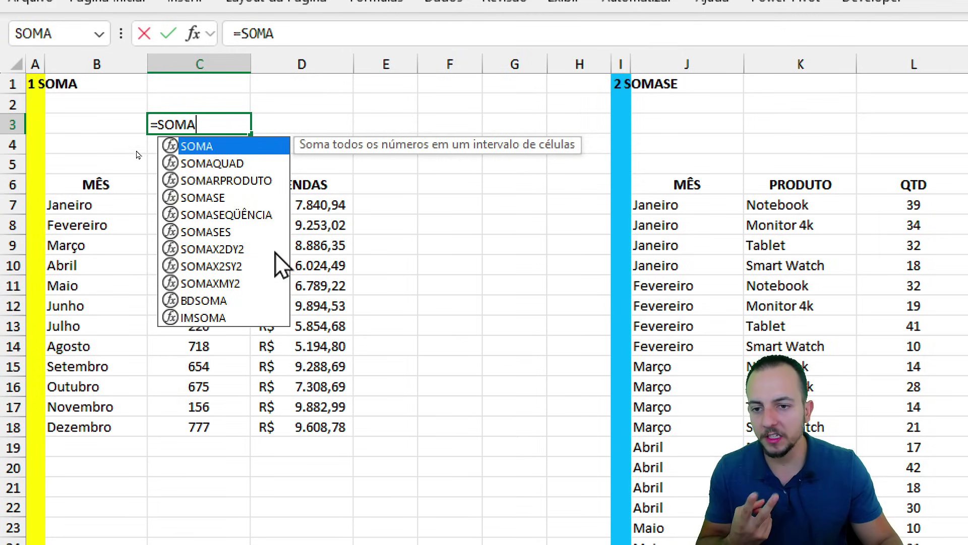
{"action": "double_click", "coordinate": [215, 147]}
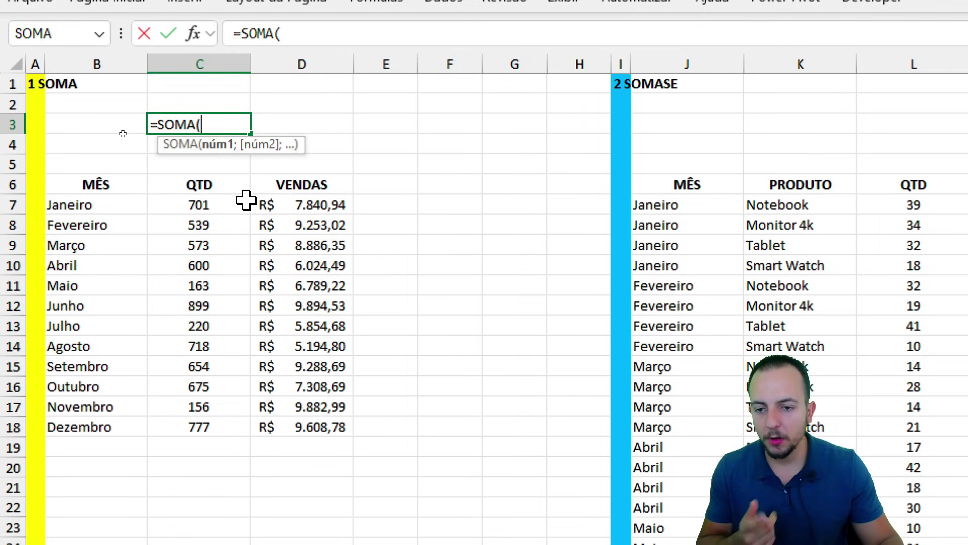
{"action": "left_click_drag", "start_coordinate": [222, 204], "coordinate": [201, 427]}
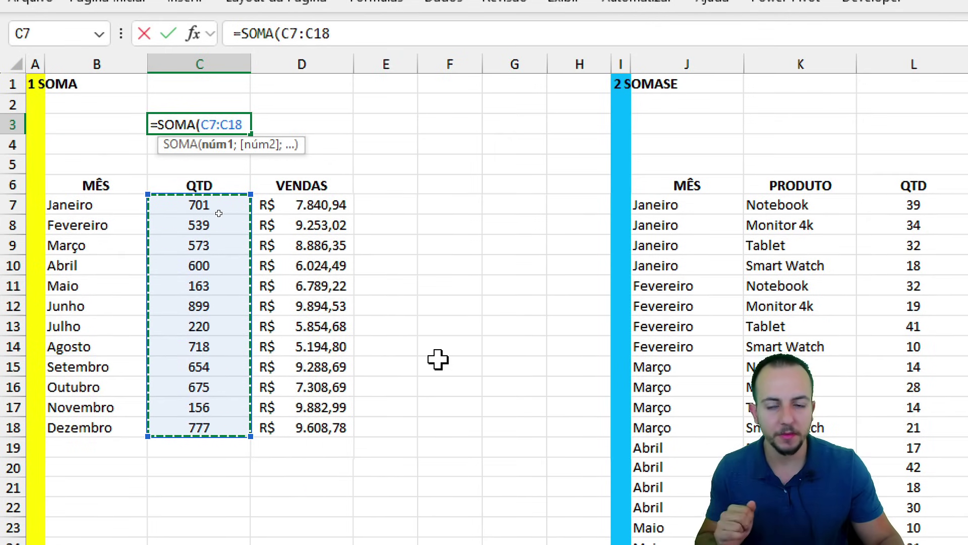
{"action": "key", "text": "Return"}
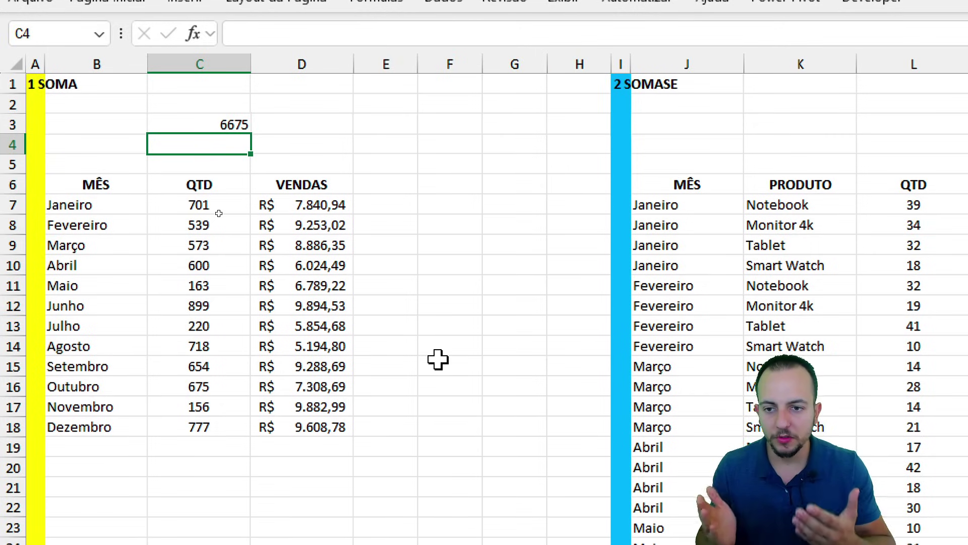
{"action": "key", "text": "ctrl+2"}
{"action": "left_click_drag", "start_coordinate": [200, 112], "coordinate": [337, 163]}
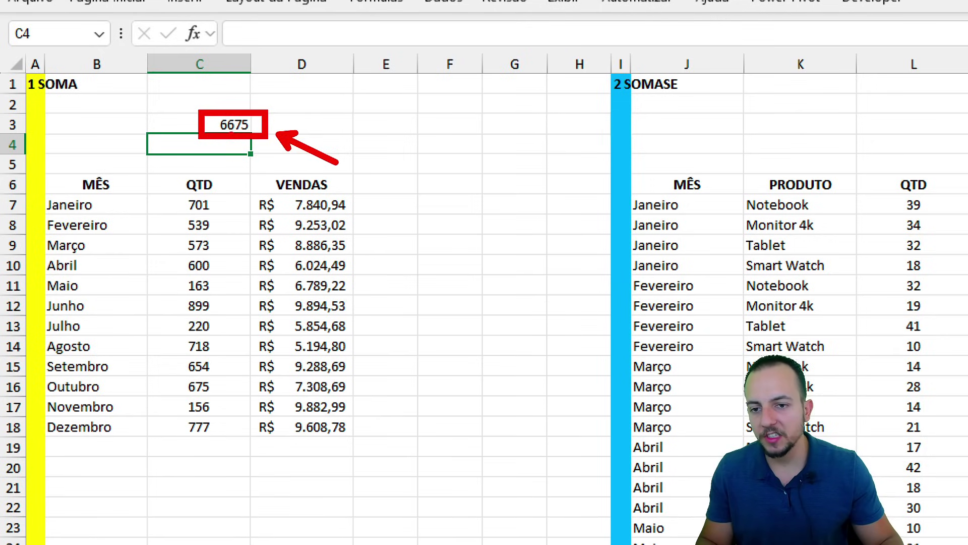
{"action": "left_click_drag", "start_coordinate": [170, 191], "coordinate": [242, 500]}
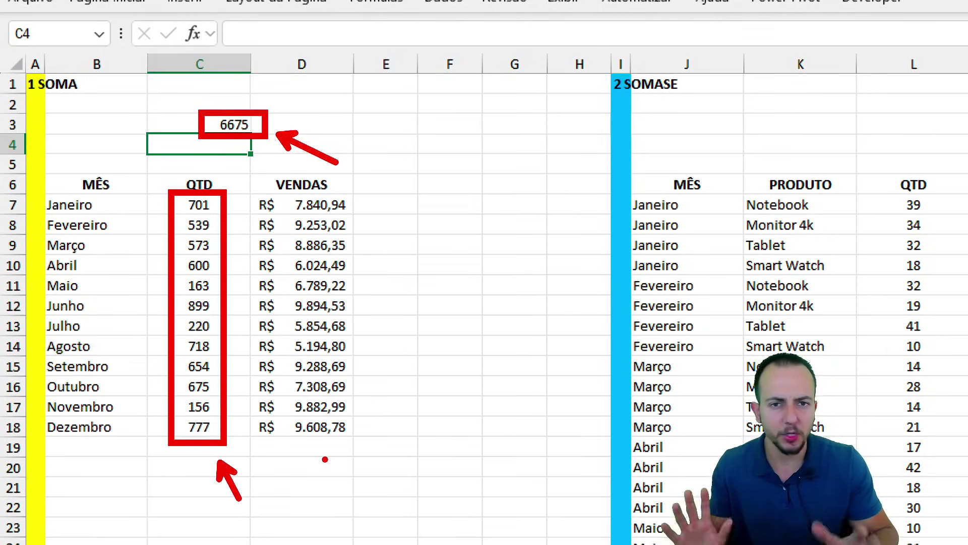
{"action": "key", "text": "Escape"}
Total the VENDAS column in cell D3 with SOMA over D6:D23, including the header and the blank cells below Dezembro.
{"action": "left_click_drag", "start_coordinate": [313, 187], "coordinate": [325, 432]}
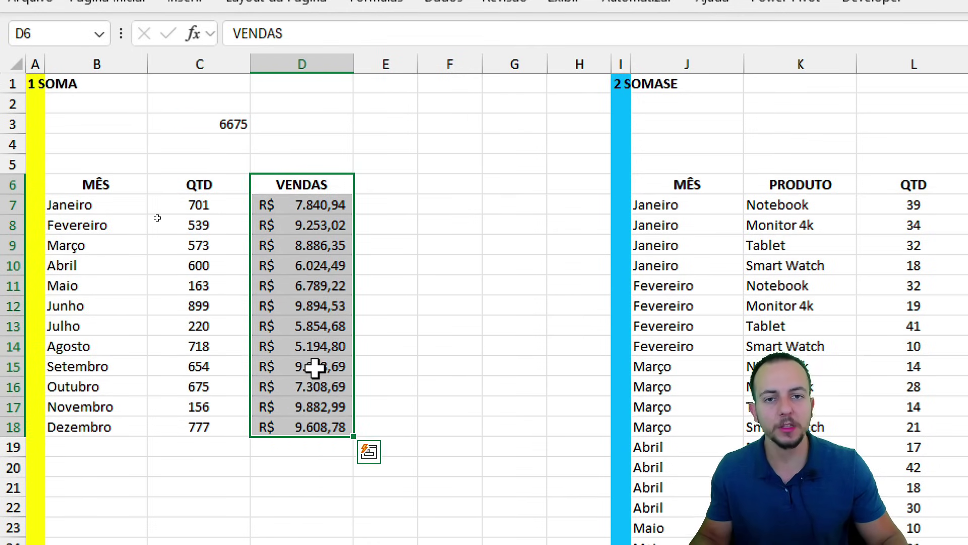
{"action": "left_click", "coordinate": [300, 129]}
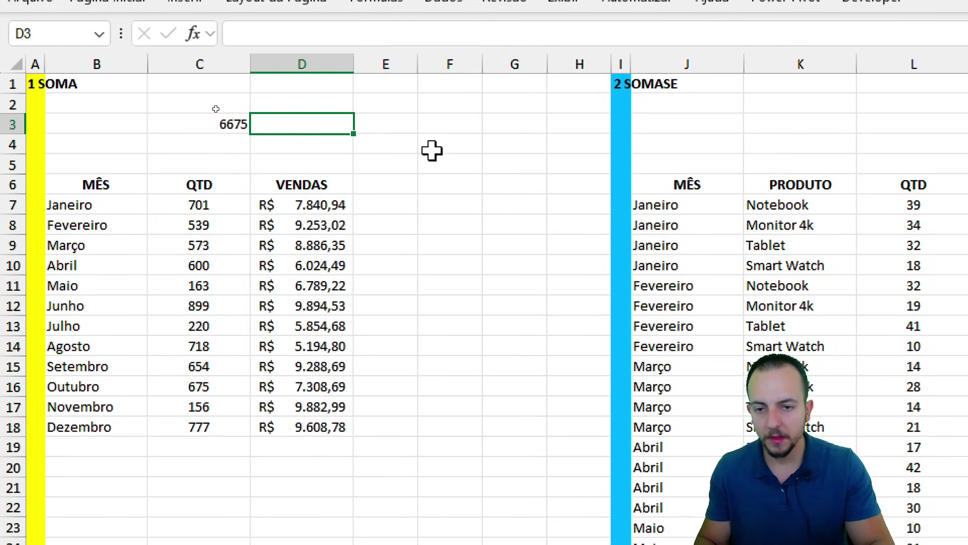
{"action": "type", "text": "=SOMA"}
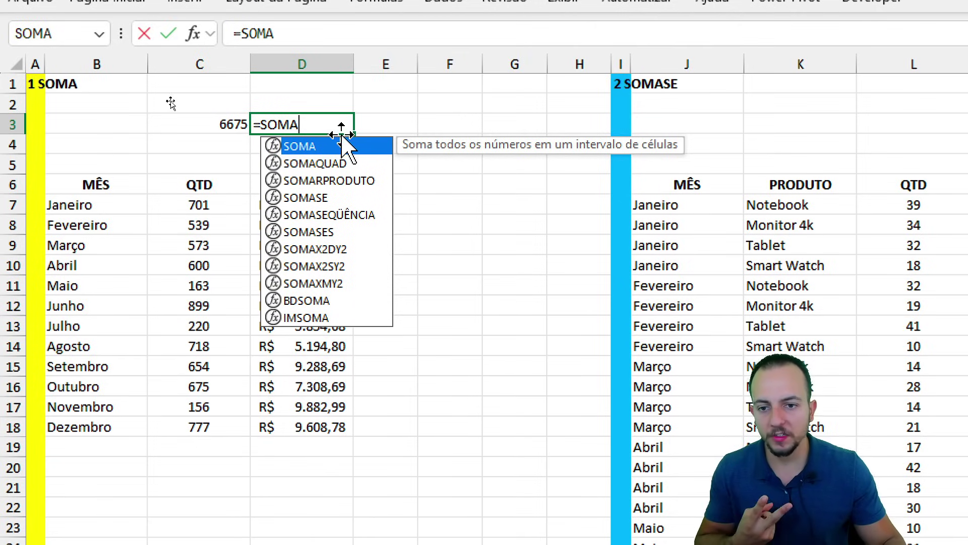
{"action": "double_click", "coordinate": [322, 147]}
{"action": "left_click_drag", "start_coordinate": [314, 195], "coordinate": [316, 421]}
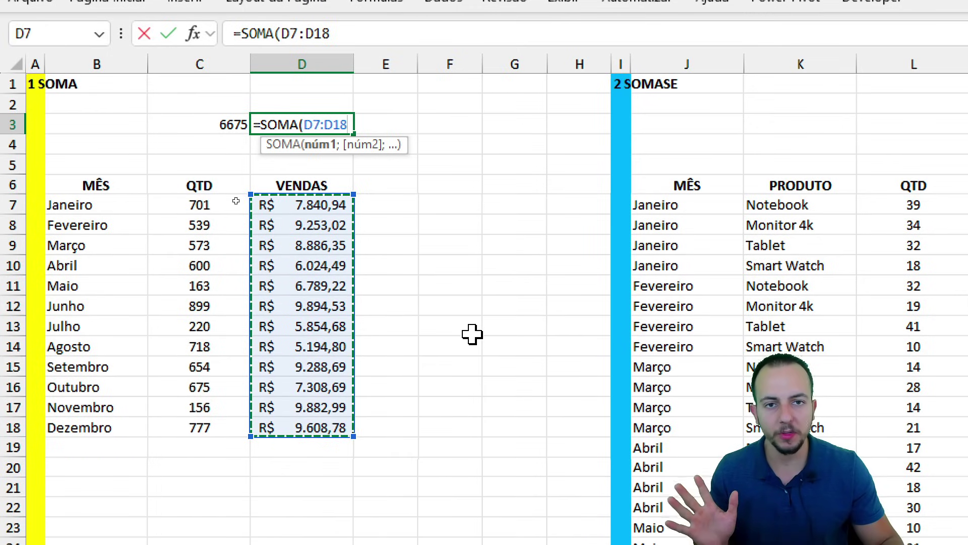
{"action": "left_click", "coordinate": [343, 183]}
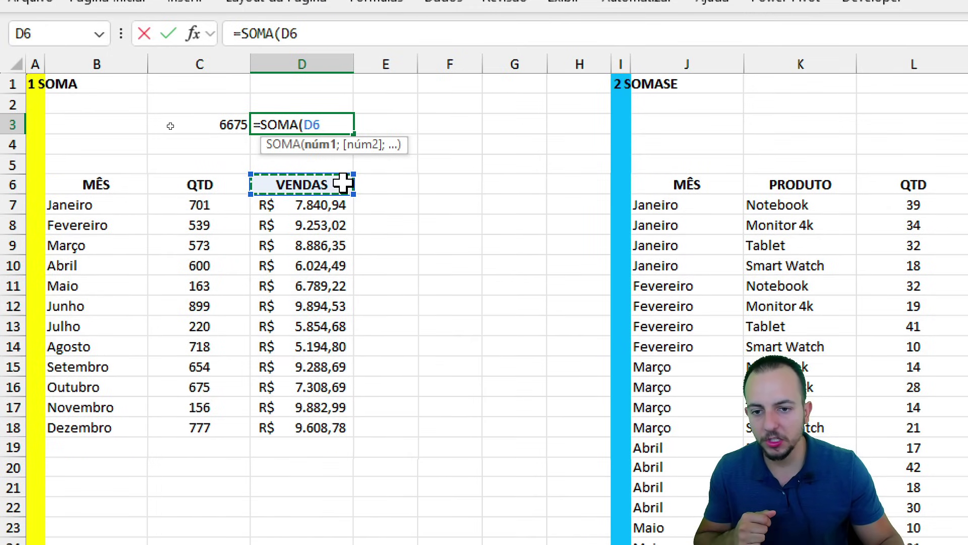
{"action": "left_click_drag", "start_coordinate": [342, 183], "coordinate": [313, 526]}
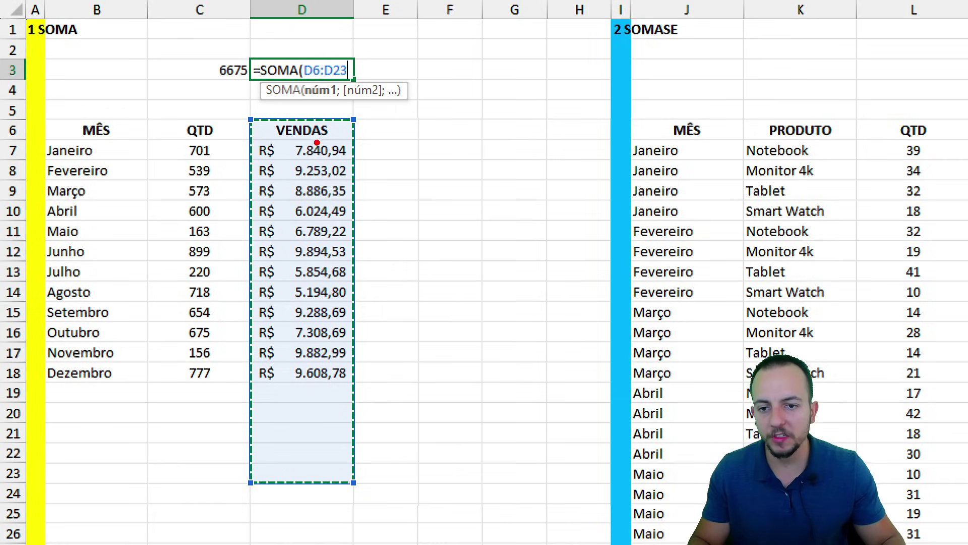
{"action": "left_click_drag", "start_coordinate": [268, 114], "coordinate": [415, 162]}
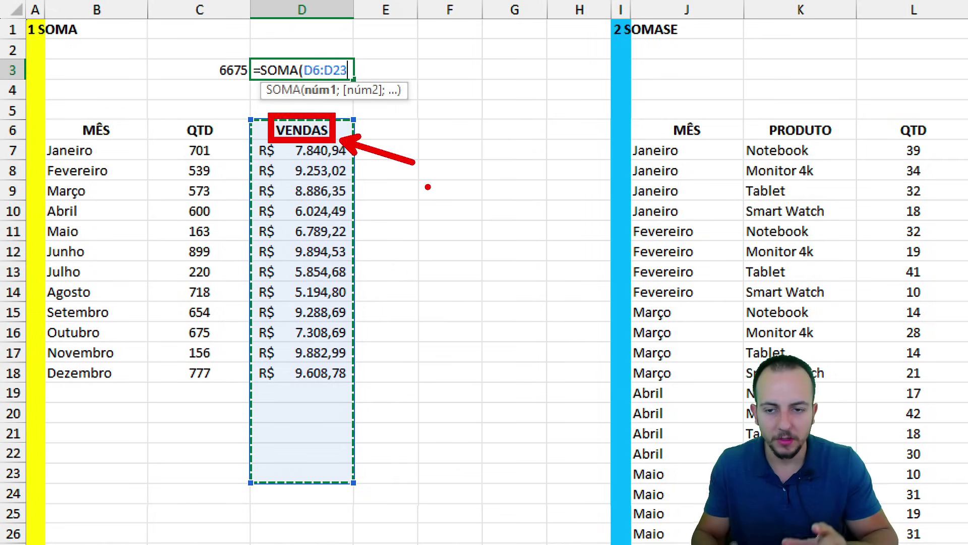
{"action": "key", "text": "Escape"}
{"action": "key", "text": "Return"}
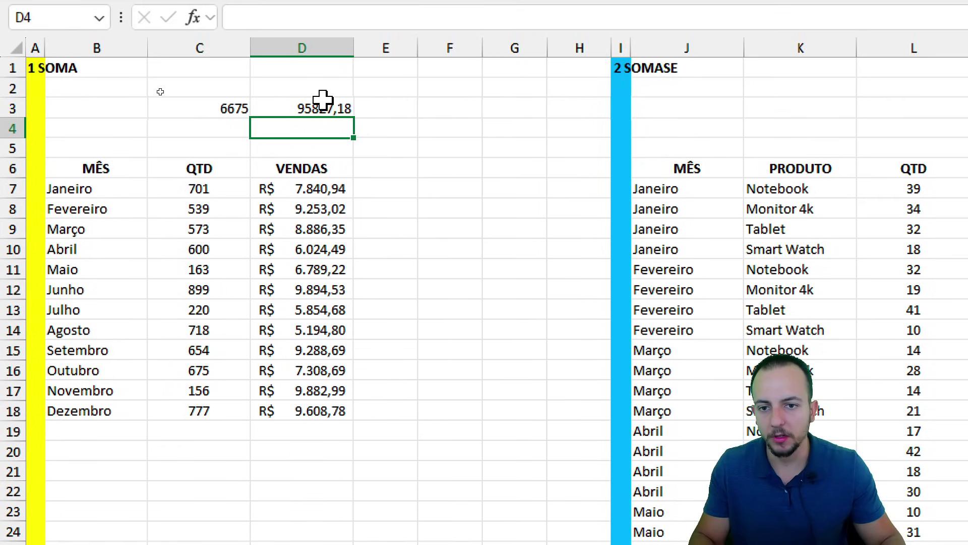
Examine the range covered by the SOMA formula in D3, including the empty cells below Dezembro, without changing it.
{"action": "left_click", "coordinate": [333, 66]}
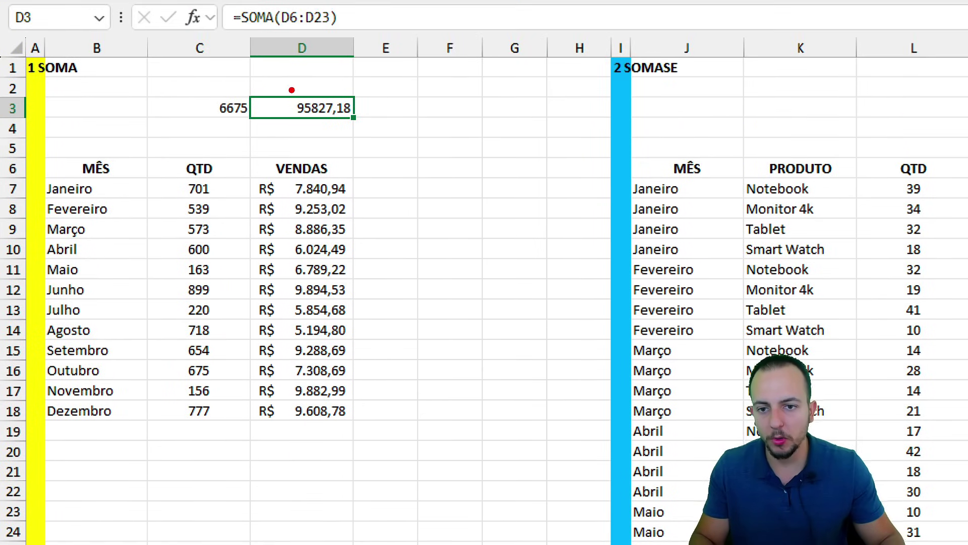
{"action": "left_click_drag", "start_coordinate": [282, 87], "coordinate": [369, 120]}
{"action": "key", "text": "Escape"}
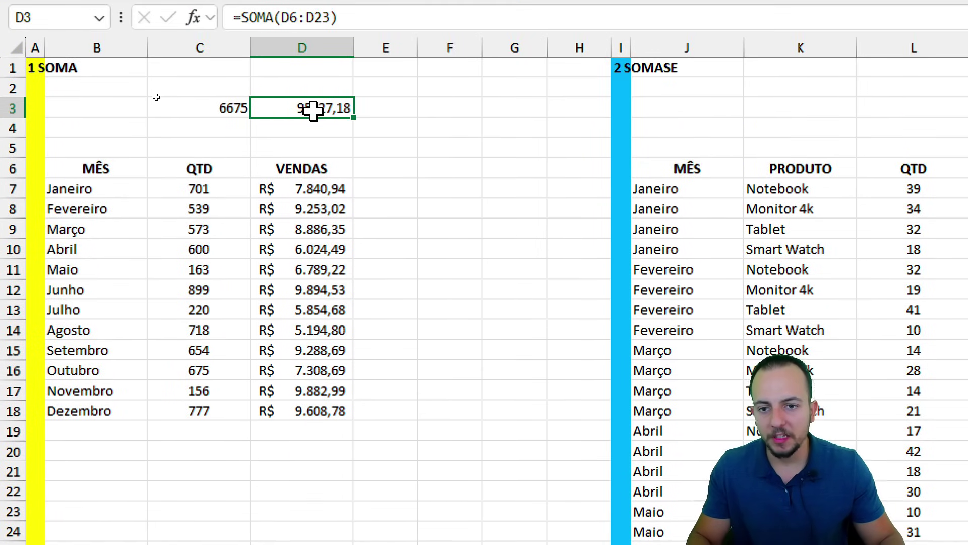
{"action": "double_click", "coordinate": [327, 108]}
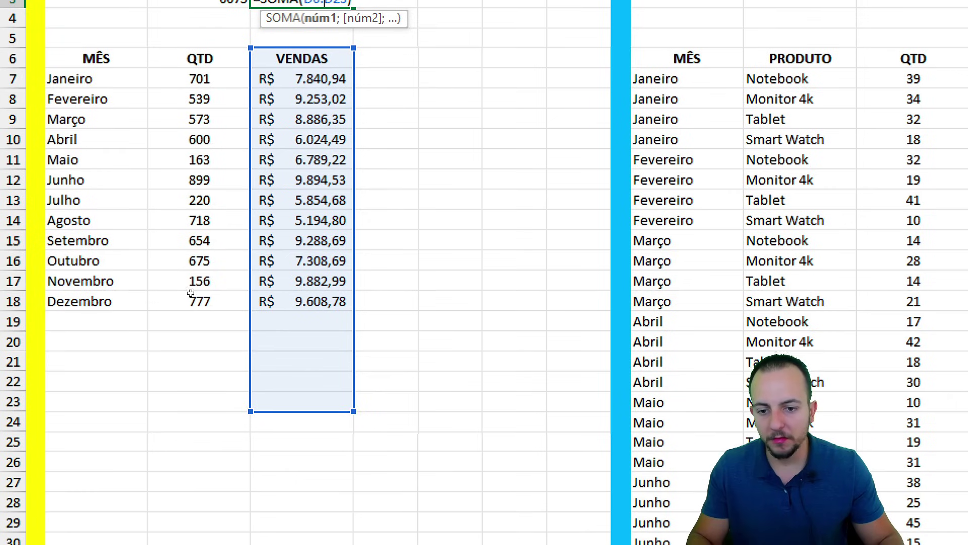
{"action": "left_click_drag", "start_coordinate": [446, 437], "coordinate": [368, 465]}
{"action": "left_click_drag", "start_coordinate": [318, 319], "coordinate": [313, 415]}
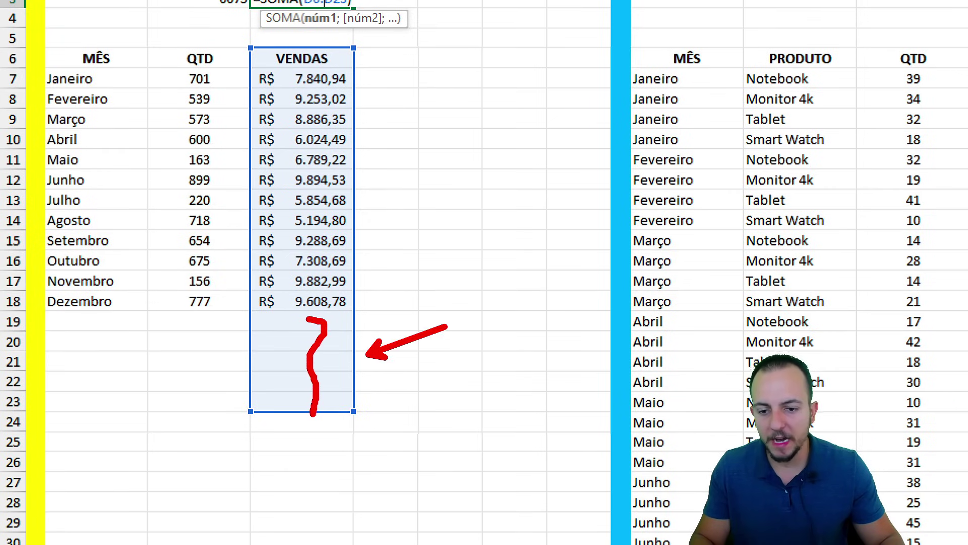
{"action": "mouse_move", "coordinate": [328, 315]}
{"action": "left_mouse_down"}
{"action": "mouse_move", "coordinate": [371, 358]}
{"action": "mouse_move", "coordinate": [326, 304]}
{"action": "left_mouse_up"}
{"action": "key", "text": "Escape"}
{"action": "key", "text": "Escape"}
Test the VENDAS total by entering 100000 in cell D20, and undo that entry.
{"action": "left_click", "coordinate": [326, 318]}
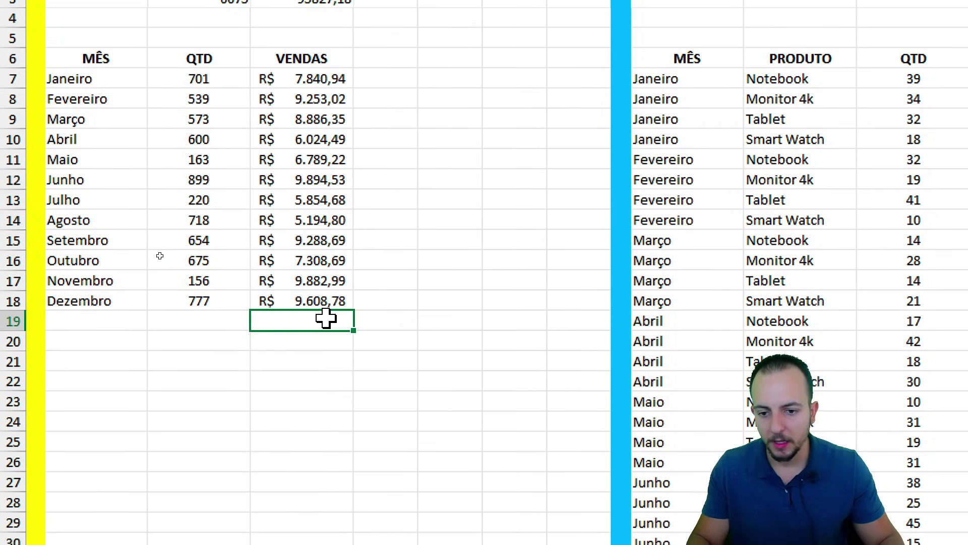
{"action": "left_click", "coordinate": [313, 342]}
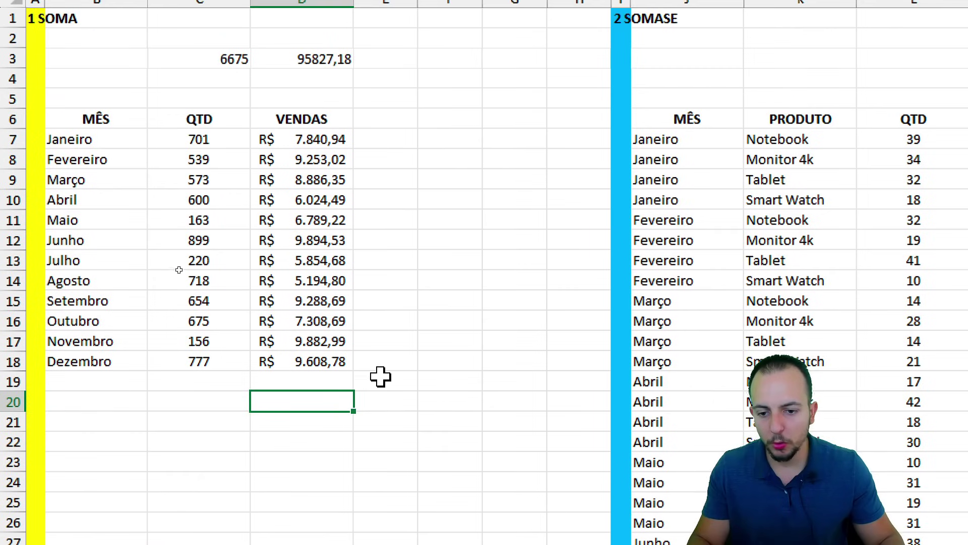
{"action": "type", "text": "100000"}
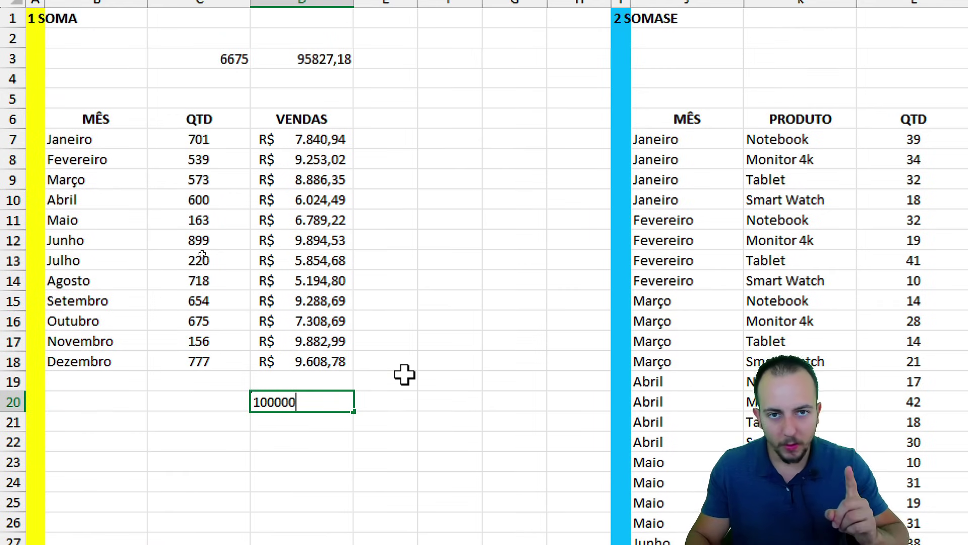
{"action": "key", "text": "ctrl+2"}
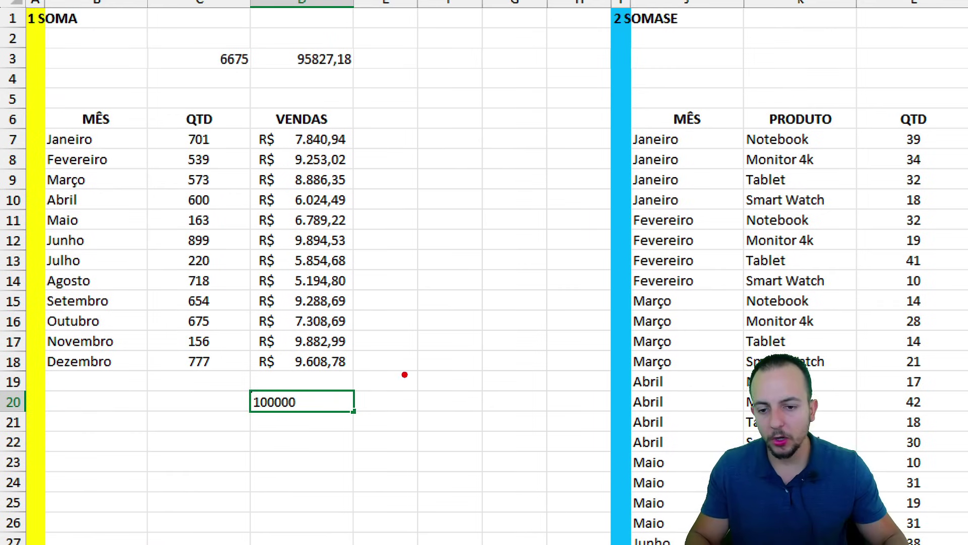
{"action": "mouse_move", "coordinate": [267, 31]}
{"action": "left_mouse_down"}
{"action": "mouse_move", "coordinate": [384, 79]}
{"action": "mouse_move", "coordinate": [432, 134]}
{"action": "left_mouse_up"}
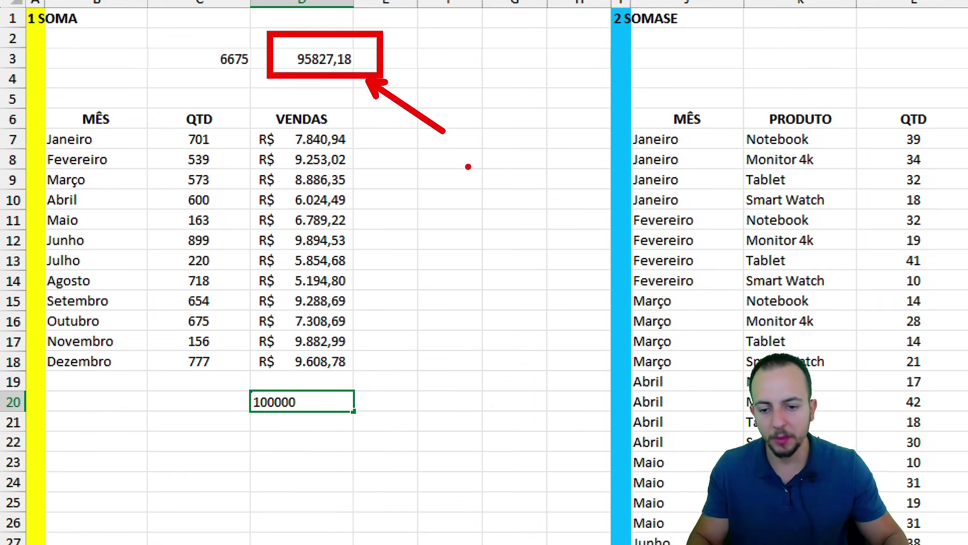
{"action": "key", "text": "Escape"}
{"action": "key", "text": "Return"}
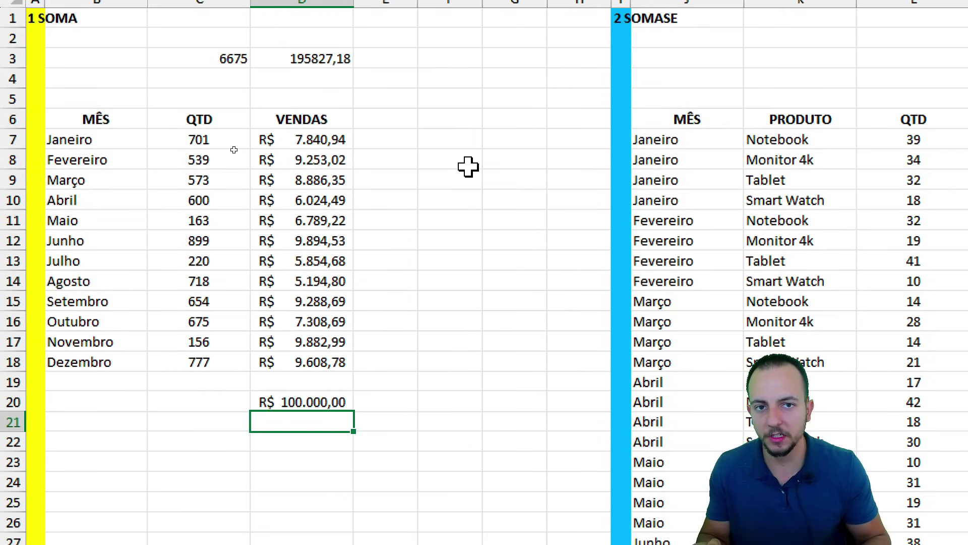
{"action": "key", "text": "ctrl+z"}
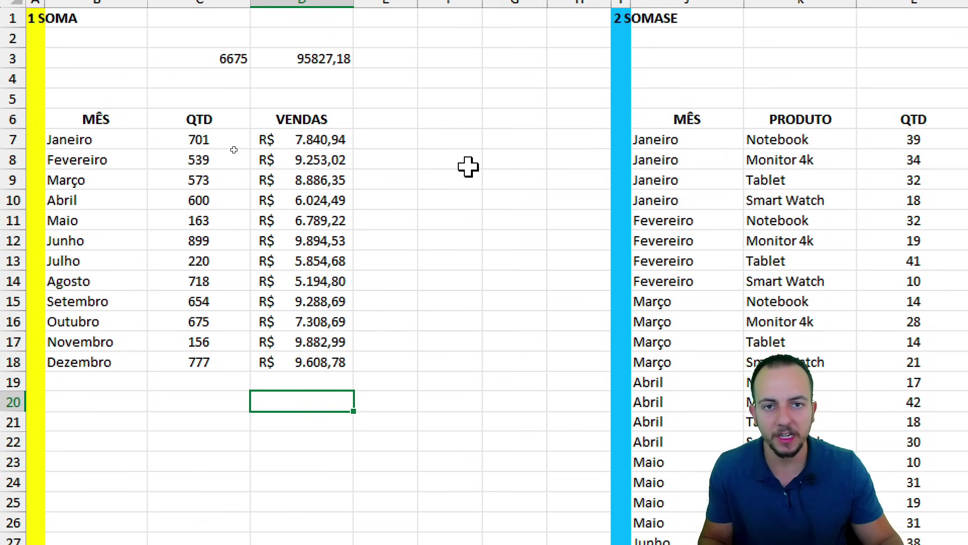
Examine the MÊS, PRODUTO, QTD and VENDAS columns of the SOMASE table.
{"action": "scroll", "coordinate": [416, 276], "scroll_direction": "right", "scroll_amount": 5}
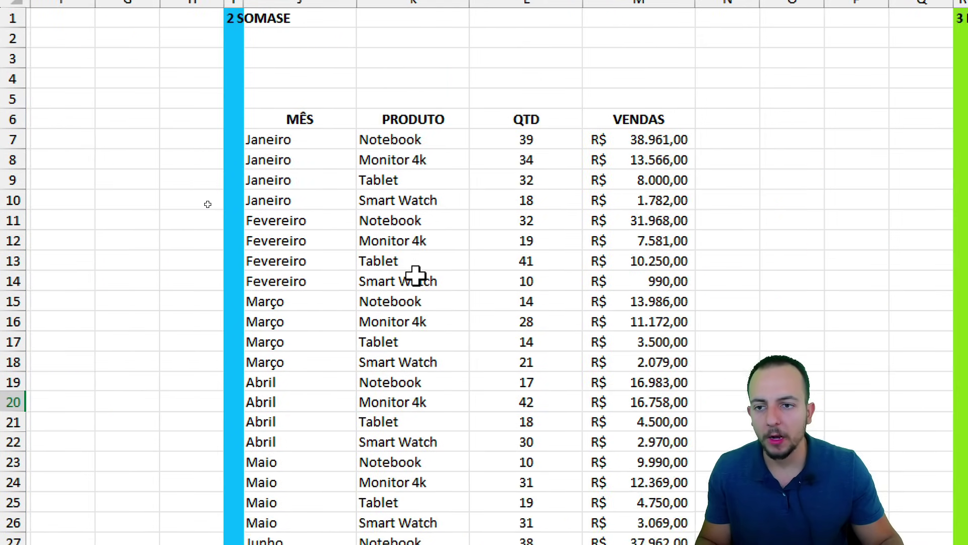
{"action": "scroll", "coordinate": [415, 276], "scroll_direction": "right", "scroll_amount": 3}
{"action": "scroll", "coordinate": [227, 195], "scroll_direction": "left", "scroll_amount": 3}
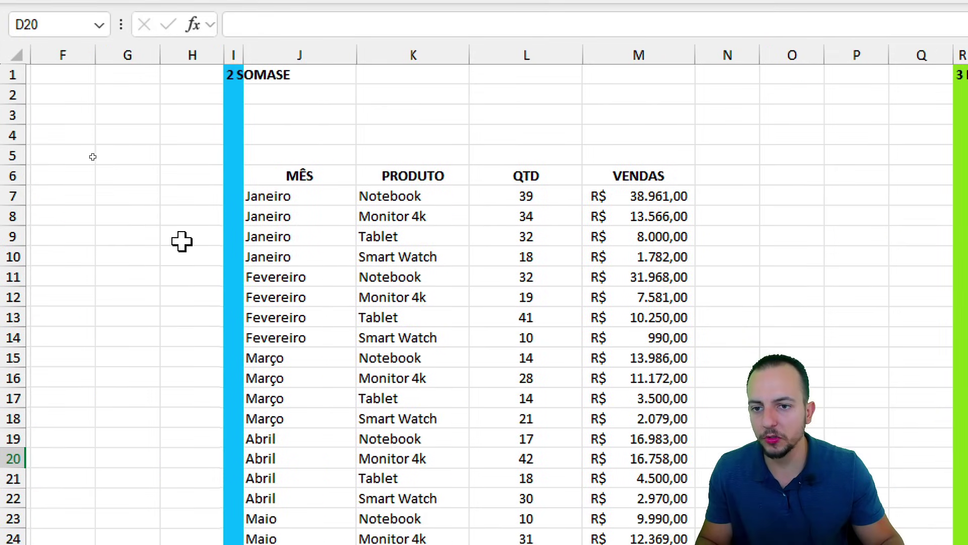
{"action": "key", "text": "ctrl+2"}
{"action": "mouse_move", "coordinate": [203, 54]}
{"action": "left_mouse_down"}
{"action": "mouse_move", "coordinate": [307, 88]}
{"action": "mouse_move", "coordinate": [404, 161]}
{"action": "left_mouse_up"}
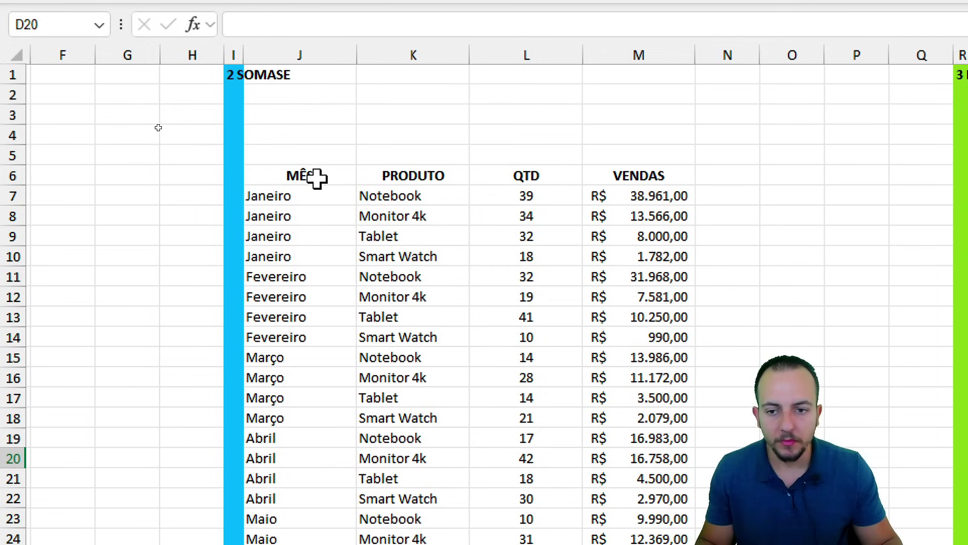
{"action": "left_click_drag", "start_coordinate": [316, 179], "coordinate": [628, 317]}
{"action": "left_click", "coordinate": [341, 180]}
{"action": "key", "text": "ctrl+space"}
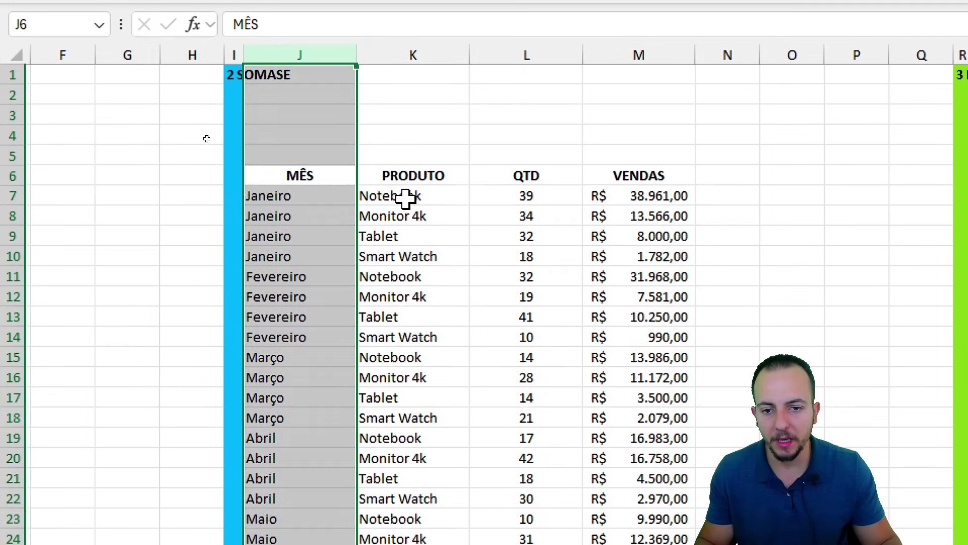
{"action": "left_click", "coordinate": [407, 197]}
{"action": "key", "text": "ctrl+space"}
{"action": "left_click", "coordinate": [560, 220]}
{"action": "key", "text": "ctrl+space"}
{"action": "left_click", "coordinate": [624, 222]}
{"action": "key", "text": "ctrl+space"}
{"action": "left_click", "coordinate": [438, 177]}
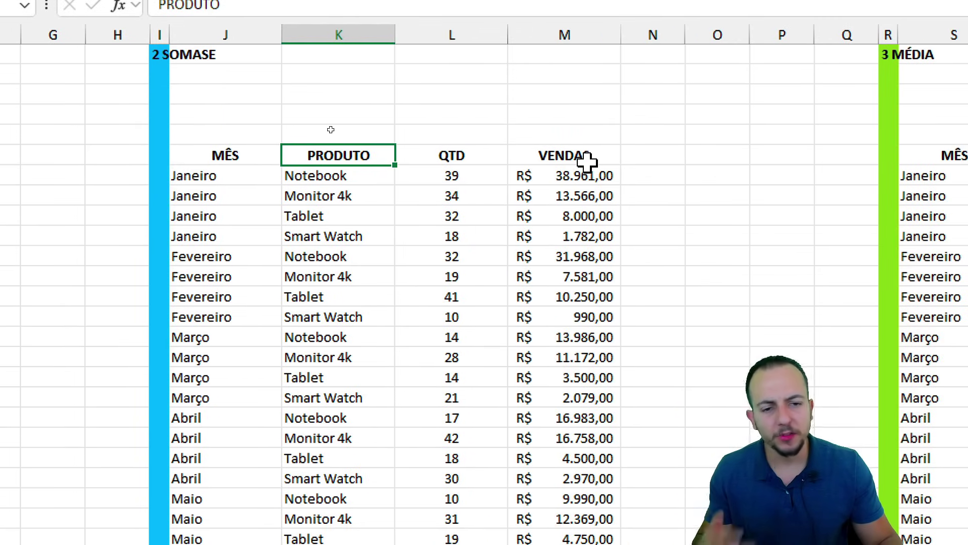
{"action": "left_click_drag", "start_coordinate": [610, 161], "coordinate": [613, 460]}
{"action": "left_click_drag", "start_coordinate": [497, 157], "coordinate": [501, 378]}
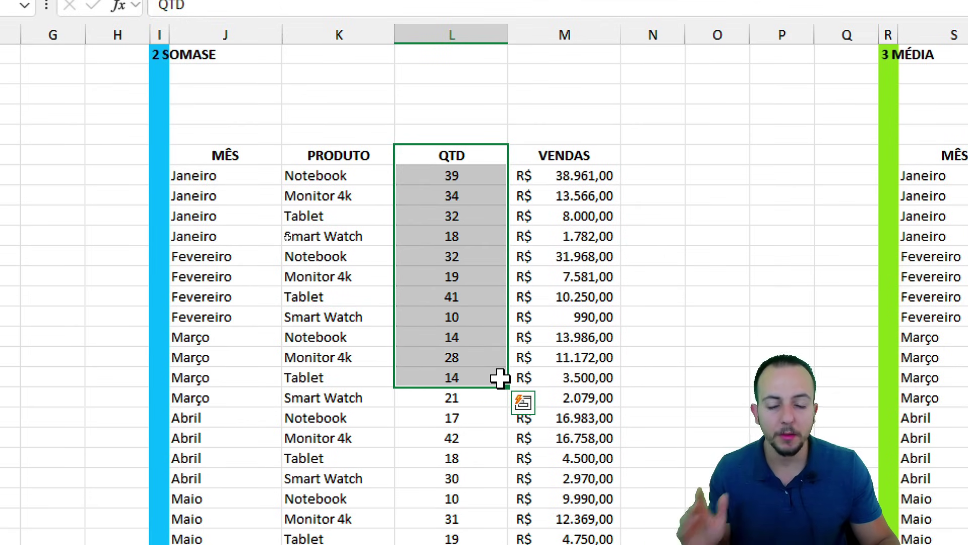
Examine the Tablet rows in the PRODUTO column together with their matching VENDAS amounts.
{"action": "left_click", "coordinate": [358, 219]}
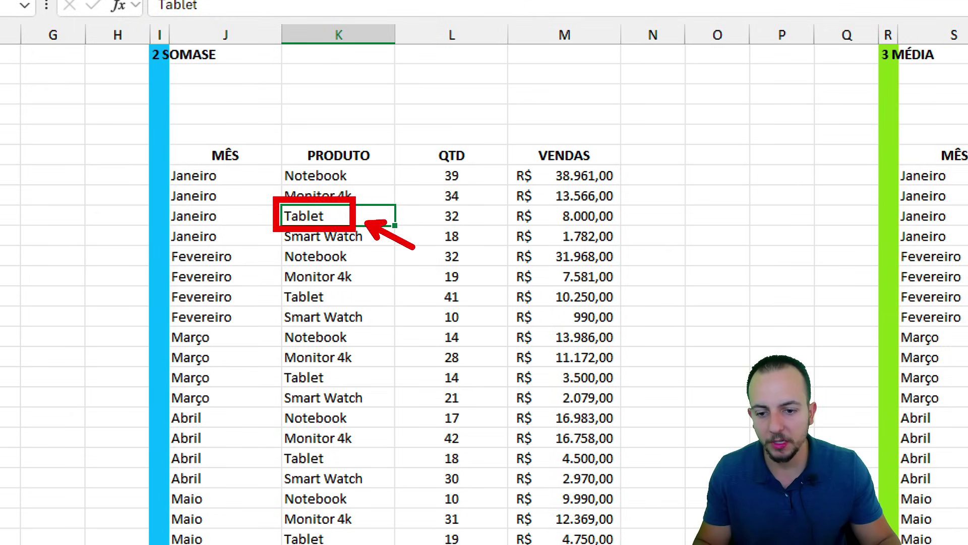
{"action": "left_click_drag", "start_coordinate": [270, 364], "coordinate": [339, 391]}
{"action": "mouse_move", "coordinate": [267, 280]}
{"action": "left_mouse_down"}
{"action": "mouse_move", "coordinate": [333, 310]}
{"action": "mouse_move", "coordinate": [414, 329]}
{"action": "left_mouse_up"}
{"action": "left_click_drag", "start_coordinate": [358, 373], "coordinate": [414, 402]}
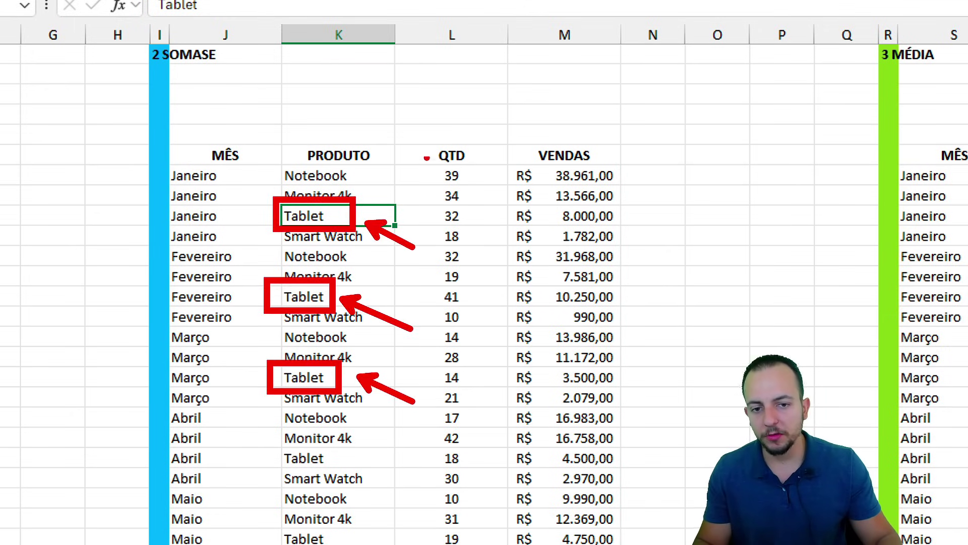
{"action": "left_click_drag", "start_coordinate": [514, 118], "coordinate": [623, 527]}
{"action": "left_click_drag", "start_coordinate": [654, 292], "coordinate": [746, 248]}
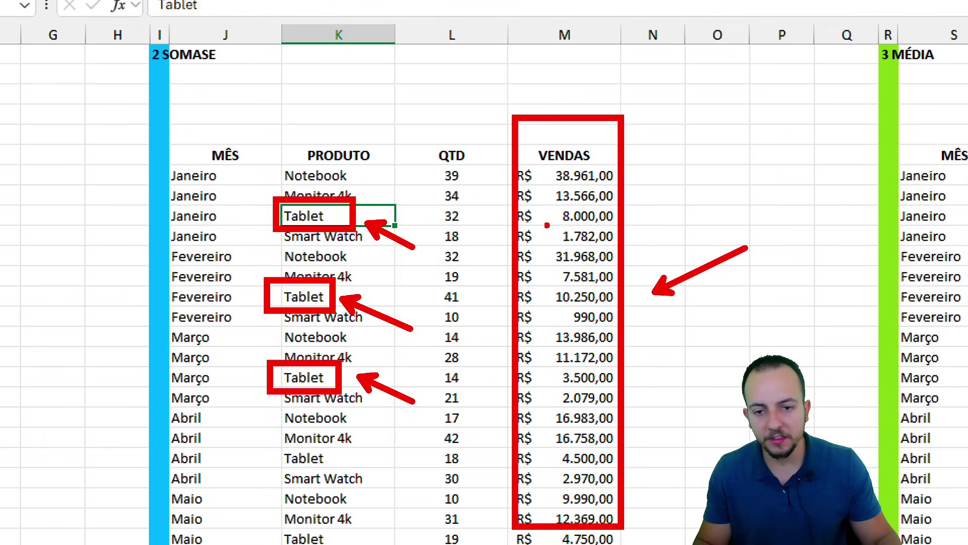
{"action": "key", "text": "ctrl+z"}
{"action": "key", "text": "ctrl+z"}
{"action": "key", "text": "ctrl+z"}
{"action": "key", "text": "ctrl+z"}
{"action": "key", "text": "ctrl+z"}
{"action": "left_click_drag", "start_coordinate": [505, 217], "coordinate": [373, 204]}
{"action": "left_click_drag", "start_coordinate": [512, 346], "coordinate": [386, 345]}
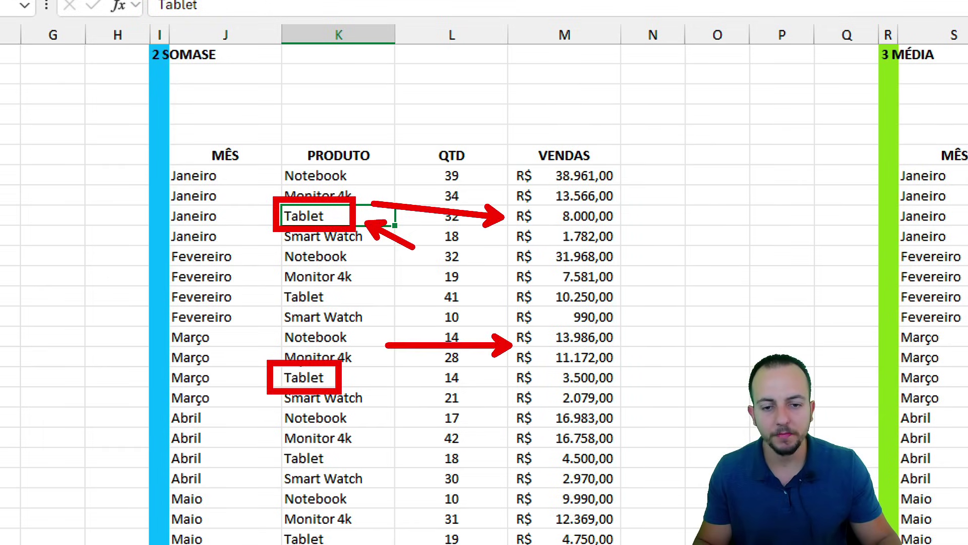
{"action": "key", "text": "Escape"}
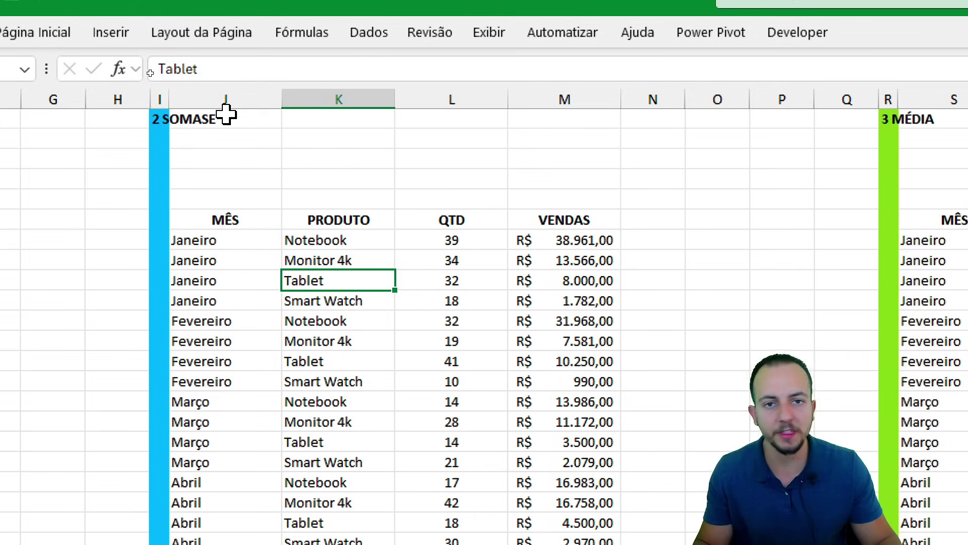
Start a SOMASE formula in cell K3 with the PRODUTO column K6:K54 as its criteria range.
{"action": "left_click", "coordinate": [344, 162]}
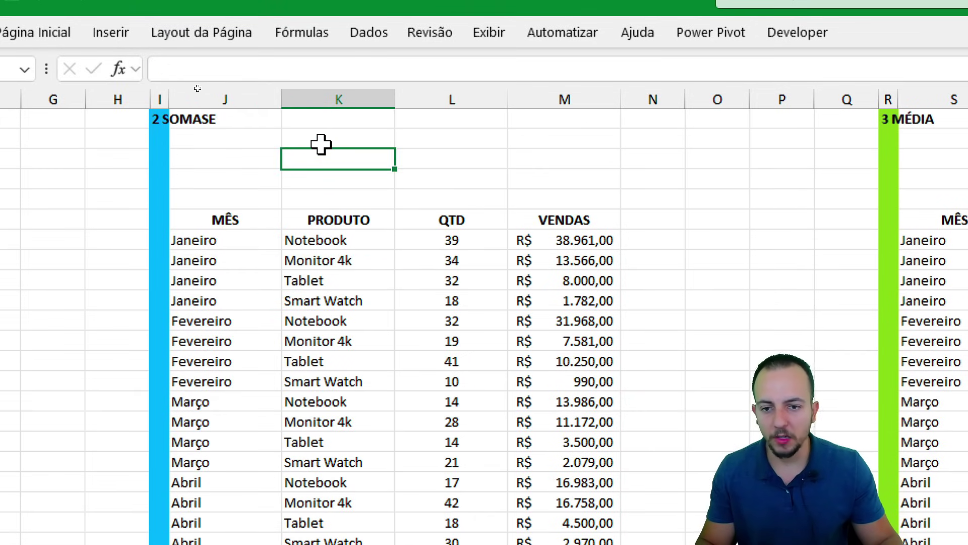
{"action": "type", "text": "=SOMASE"}
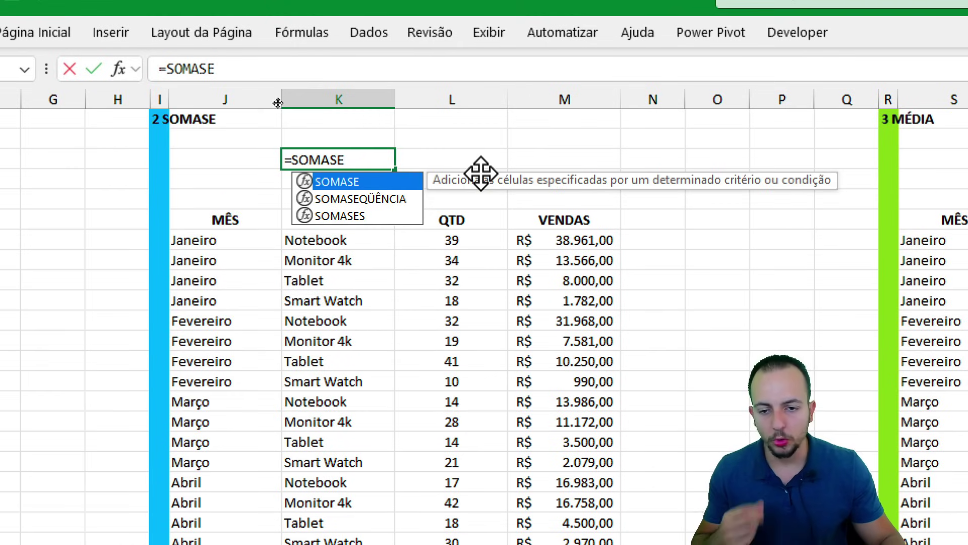
{"action": "double_click", "coordinate": [350, 182]}
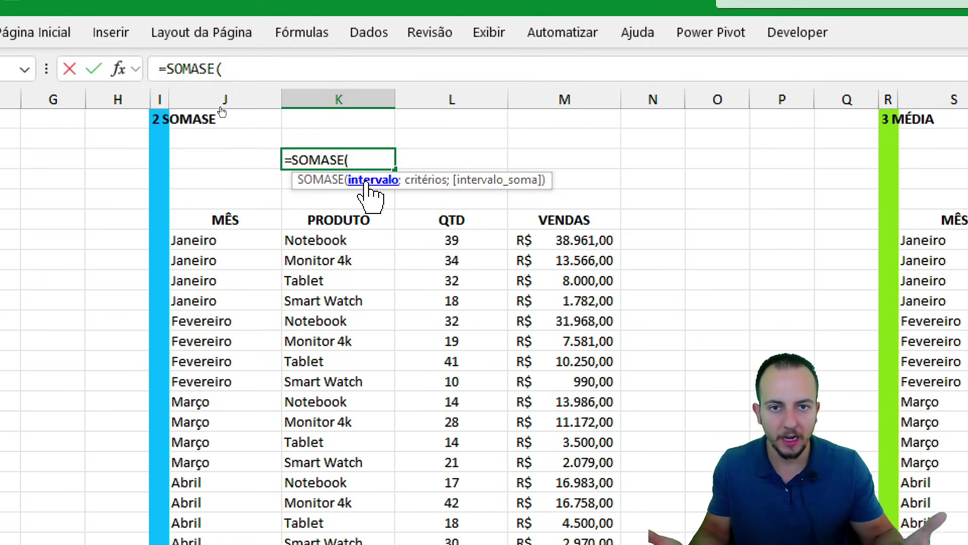
{"action": "left_click_drag", "start_coordinate": [360, 240], "coordinate": [346, 450]}
{"action": "scroll", "coordinate": [417, 67], "scroll_direction": "up", "scroll_amount": 5}
{"action": "scroll", "coordinate": [418, 67], "scroll_direction": "up", "scroll_amount": 7}
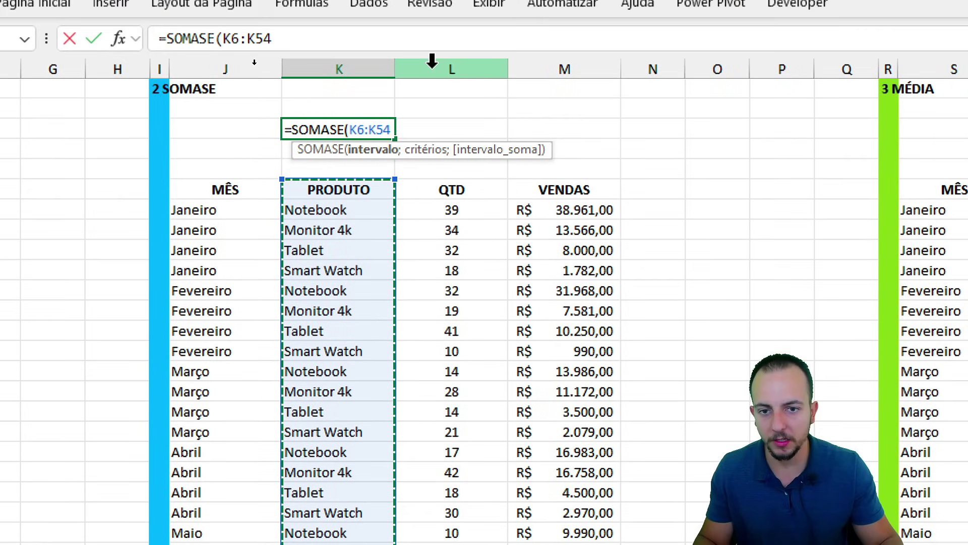
{"action": "type", "text": ";"}
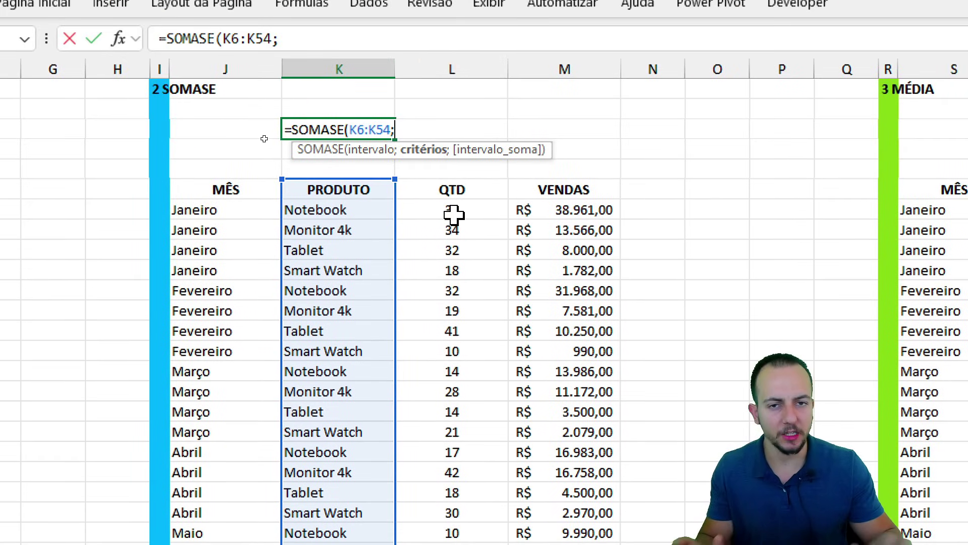
Try the literal text "Tablet" as the SOMASE criterion, and remove it from the formula.
{"action": "type", "text": "\"Tabl"}
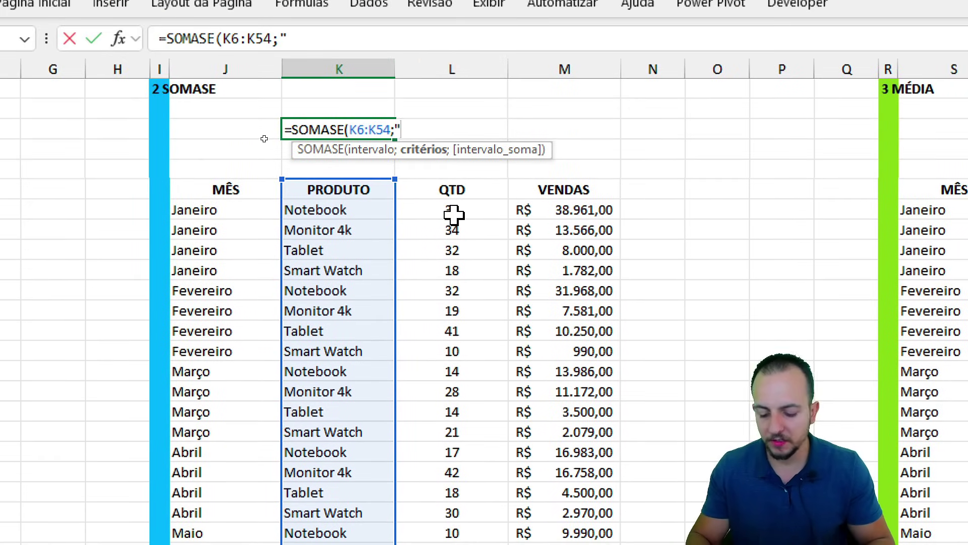
{"action": "key", "text": "BackSpace"}
{"action": "key", "text": "BackSpace"}
{"action": "key", "text": "BackSpace"}
{"action": "key", "text": "BackSpace"}
{"action": "type", "text": "Ta"}
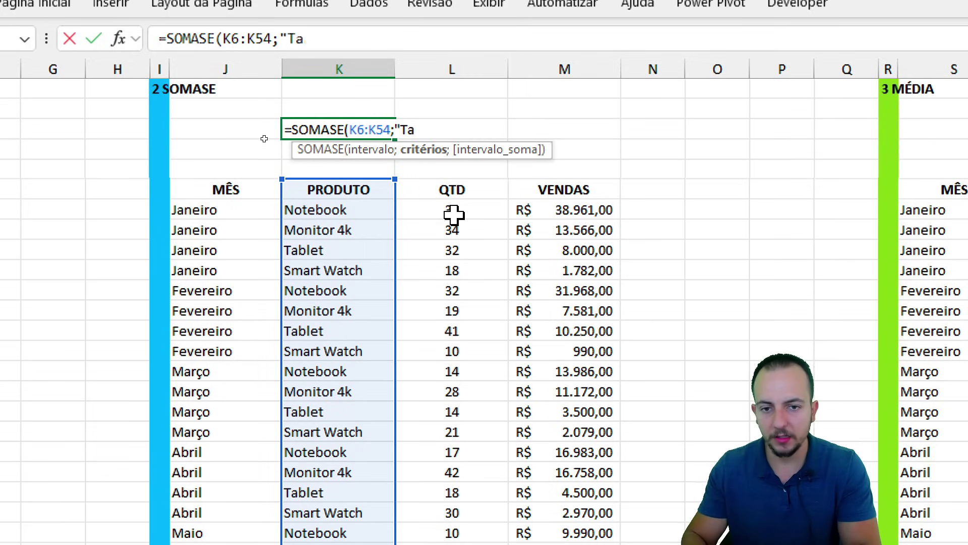
{"action": "type", "text": "blet\""}
{"action": "key", "text": "BackSpace"}
{"action": "type", "text": "t\""}
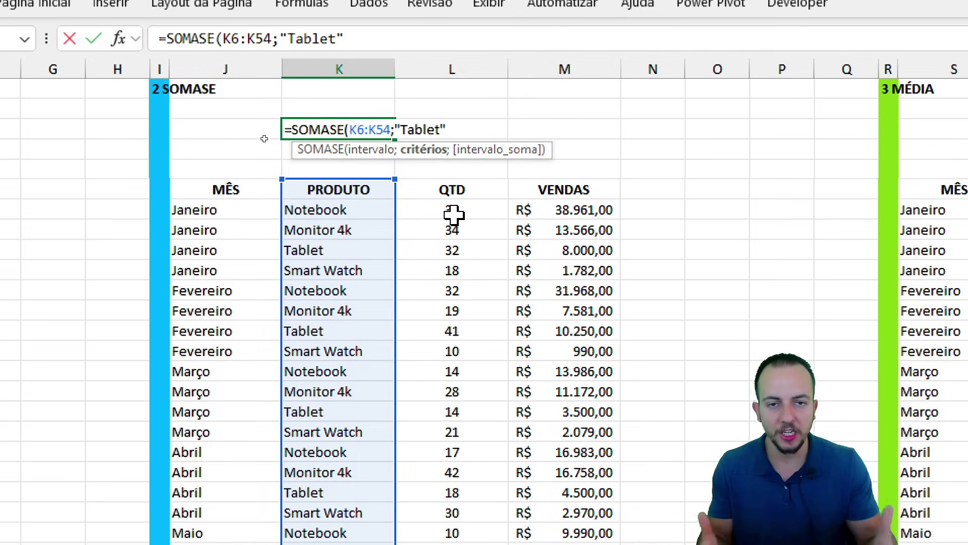
{"action": "key", "text": "BackSpace"}
{"action": "key", "text": "BackSpace"}
{"action": "key", "text": "BackSpace"}
{"action": "key", "text": "BackSpace"}
{"action": "key", "text": "BackSpace"}
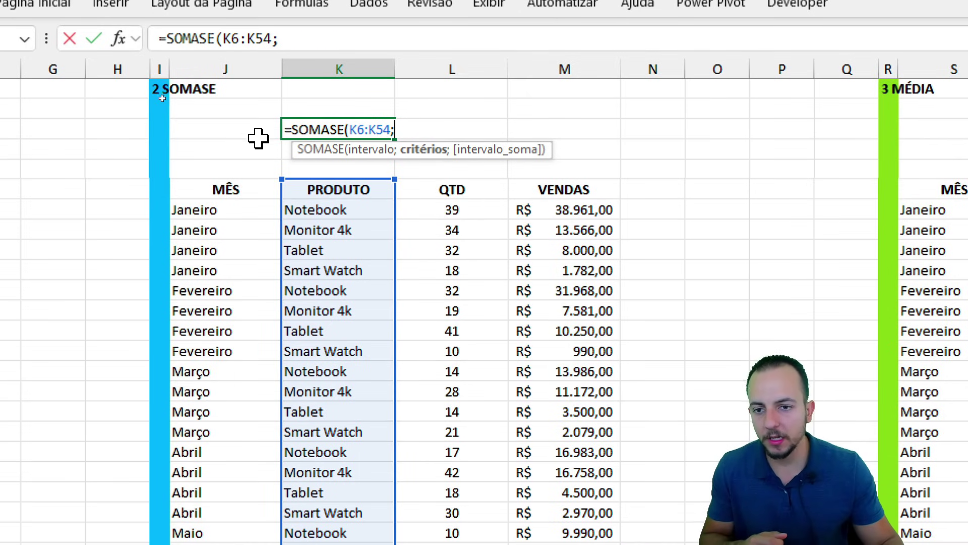
Use the empty cell J3 as the criterion of the SOMASE formula, ready for the sum range argument.
{"action": "left_click", "coordinate": [253, 135]}
{"action": "key", "text": "ctrl+2"}
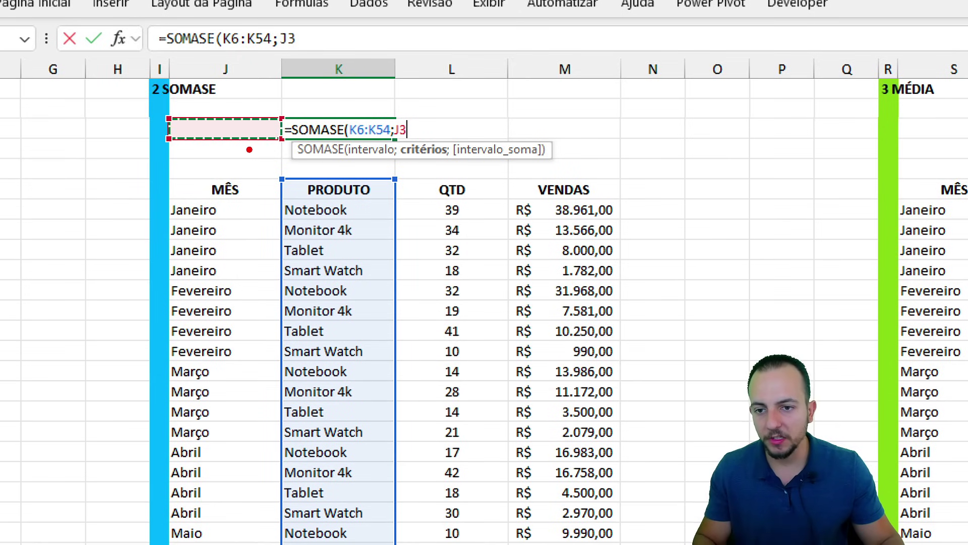
{"action": "left_click_drag", "start_coordinate": [242, 148], "coordinate": [261, 216]}
{"action": "mouse_move", "coordinate": [226, 109]}
{"action": "left_mouse_down"}
{"action": "mouse_move", "coordinate": [247, 145]}
{"action": "mouse_move", "coordinate": [169, 105]}
{"action": "mouse_move", "coordinate": [236, 145]}
{"action": "mouse_move", "coordinate": [218, 102]}
{"action": "left_mouse_up"}
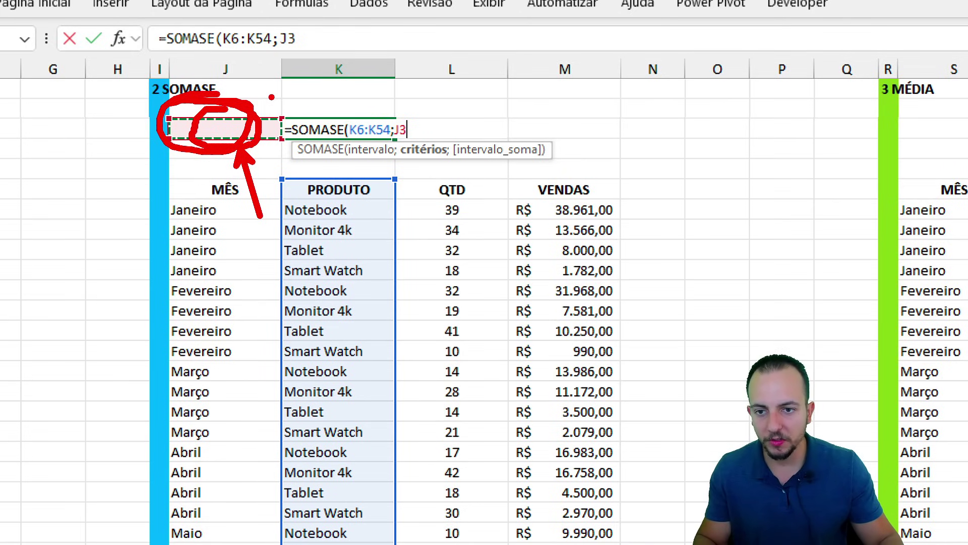
{"action": "left_click_drag", "start_coordinate": [309, 70], "coordinate": [262, 99]}
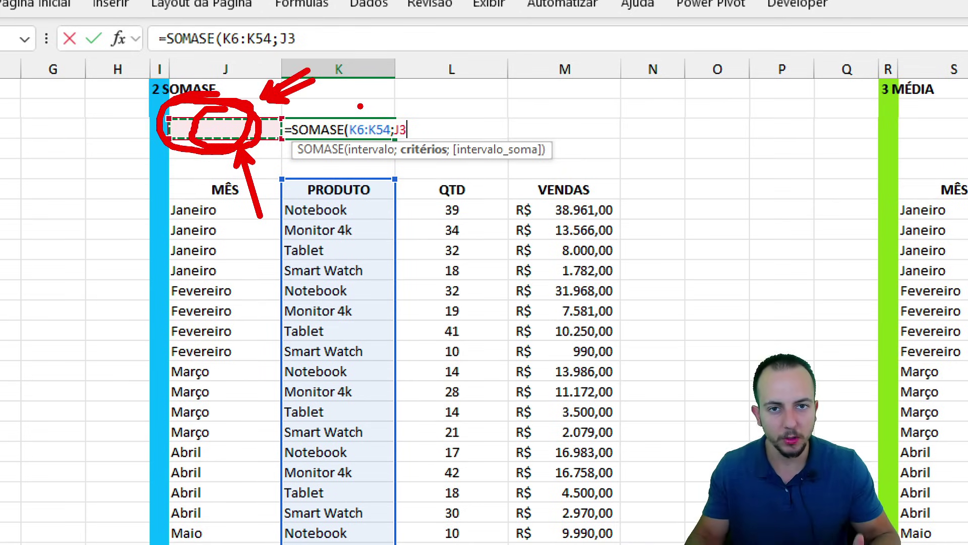
{"action": "key", "text": "Escape"}
{"action": "type", "text": ";"}
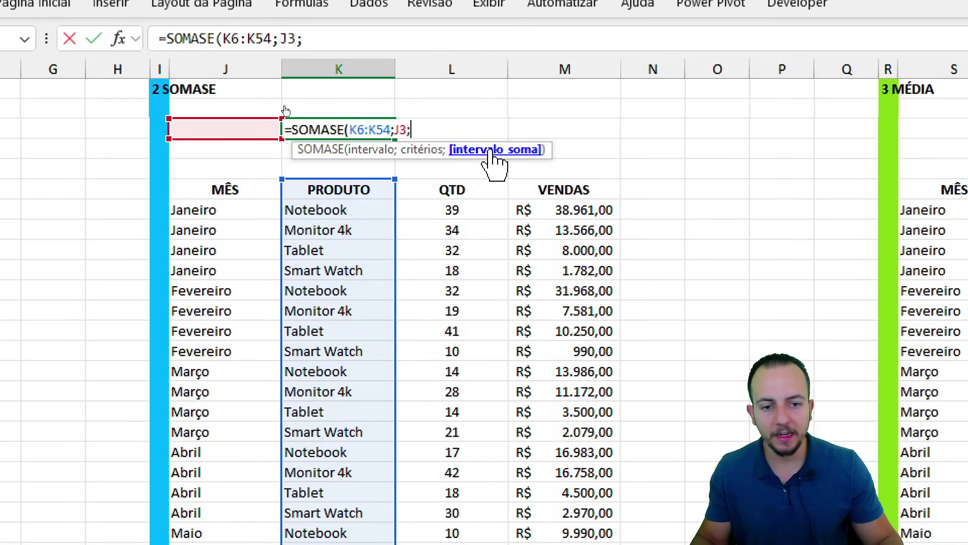
Set the VENDAS column M6:M54 as the sum range and complete the SOMASE formula in K3.
{"action": "left_click_drag", "start_coordinate": [564, 210], "coordinate": [558, 458]}
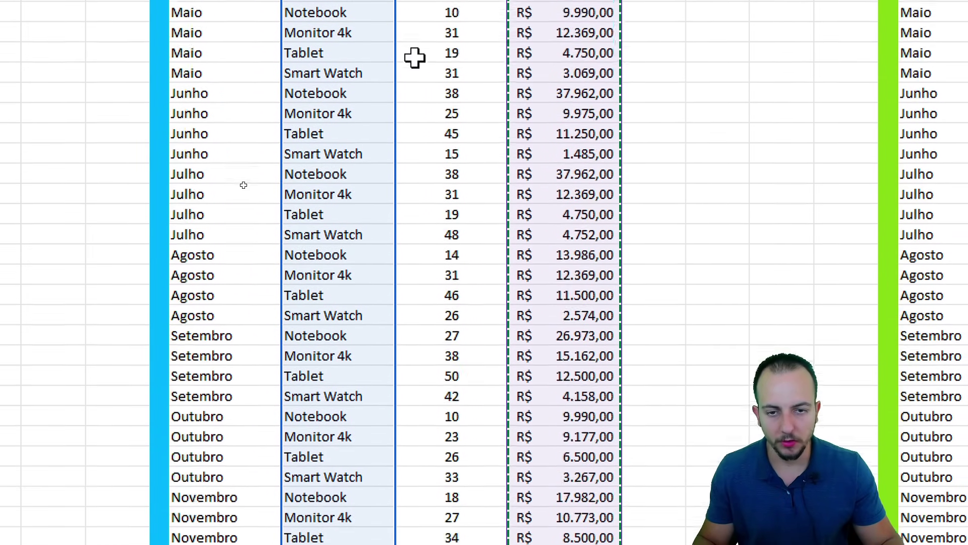
{"action": "scroll", "coordinate": [439, 130], "scroll_direction": "up", "scroll_amount": 7}
{"action": "key", "text": "Return"}
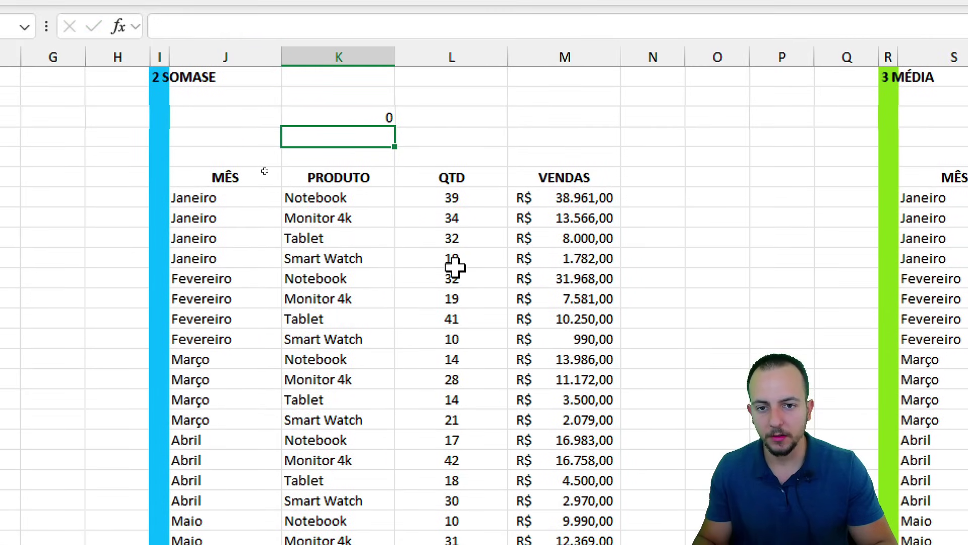
Enter Tablet as the product criterion in cell J3 and check the SOMASE result in K3.
{"action": "left_click", "coordinate": [242, 123]}
{"action": "mouse_move", "coordinate": [259, 94]}
{"action": "left_mouse_down"}
{"action": "mouse_move", "coordinate": [205, 130]}
{"action": "mouse_move", "coordinate": [217, 78]}
{"action": "left_mouse_up"}
{"action": "left_click_drag", "start_coordinate": [272, 136], "coordinate": [335, 199]}
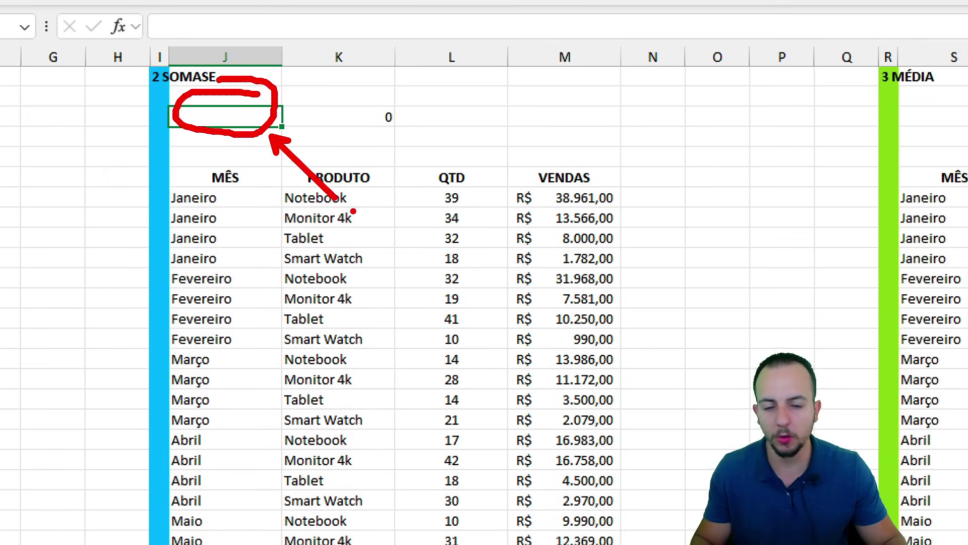
{"action": "key", "text": "Escape"}
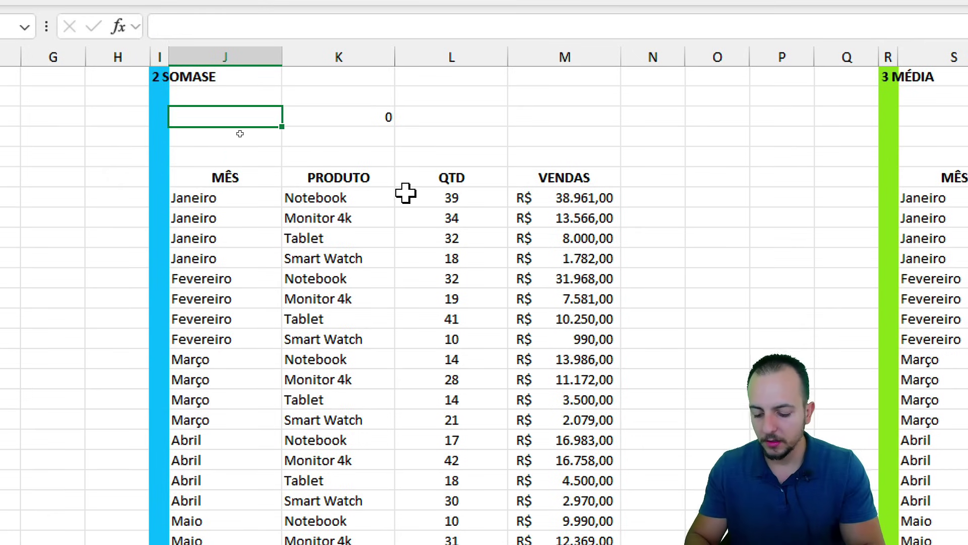
{"action": "type", "text": "Tablet"}
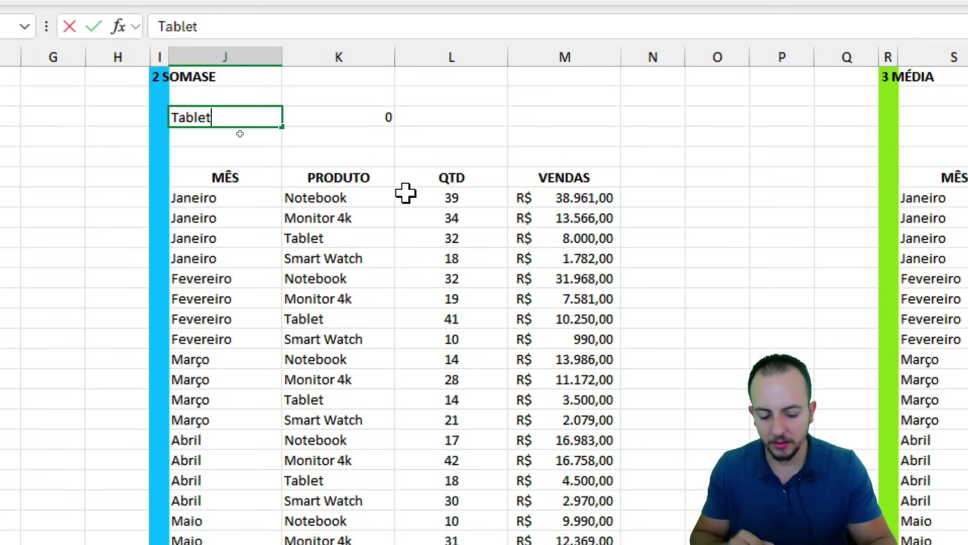
{"action": "key", "text": "Return"}
{"action": "left_click", "coordinate": [379, 115]}
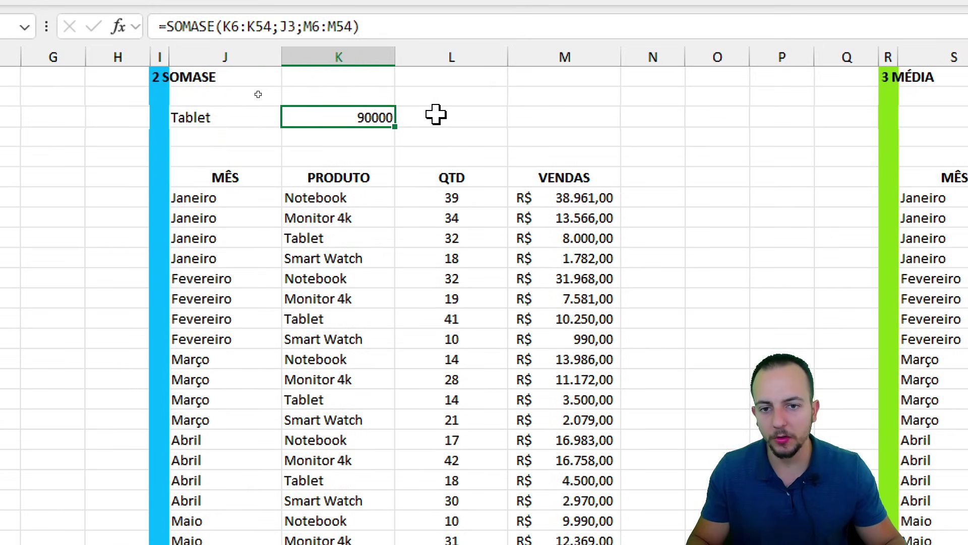
Change the product criterion in J3 to Notebook and open the SOMASE formula in K3 to inspect its references.
{"action": "left_click", "coordinate": [222, 122]}
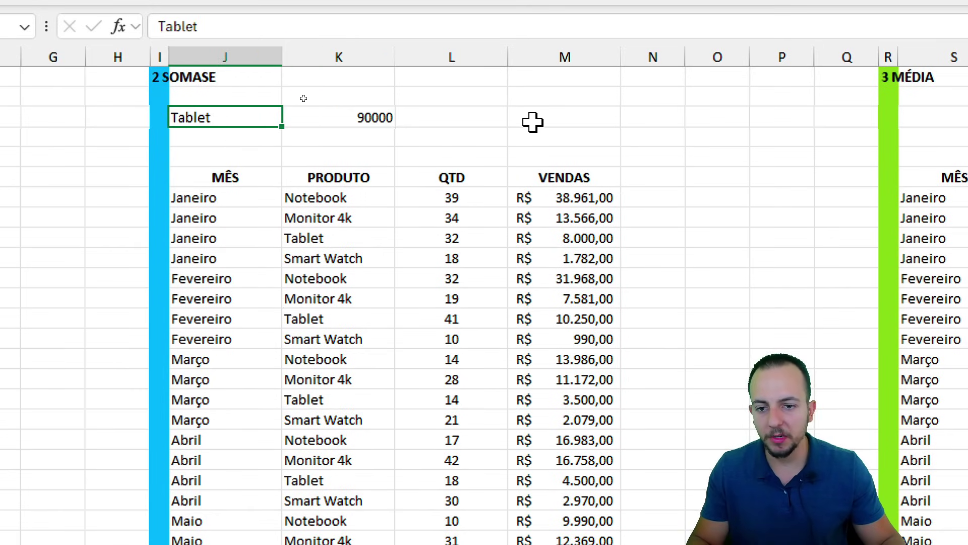
{"action": "type", "text": "Notebook"}
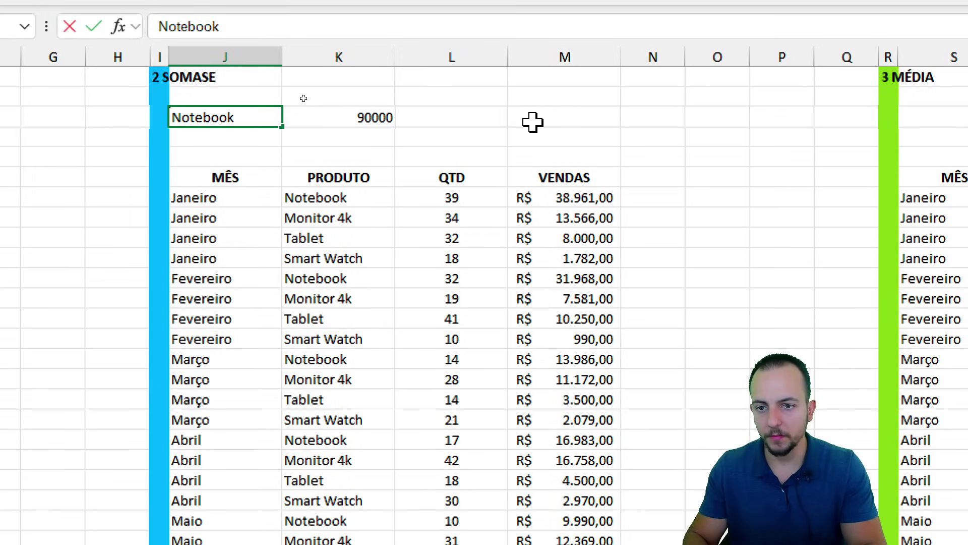
{"action": "key", "text": "Return"}
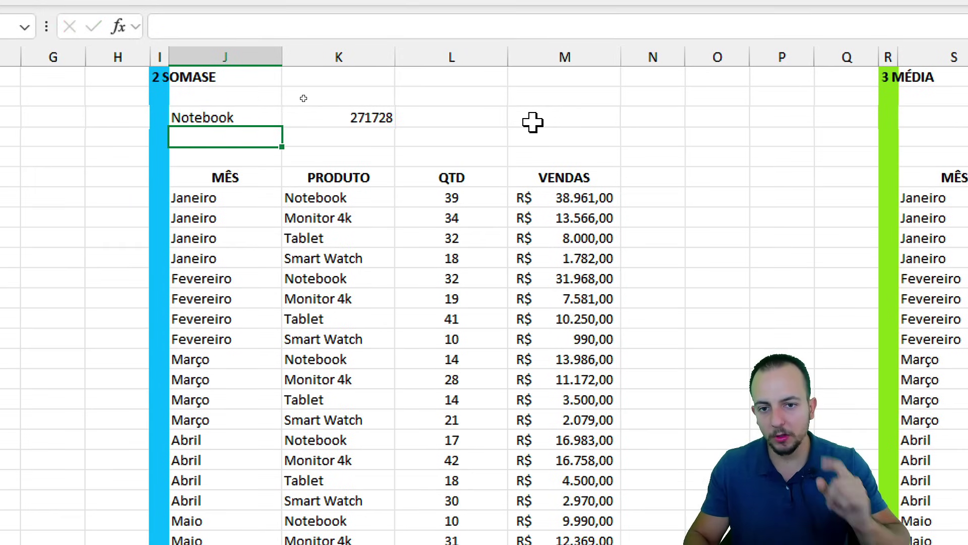
{"action": "left_click", "coordinate": [323, 122]}
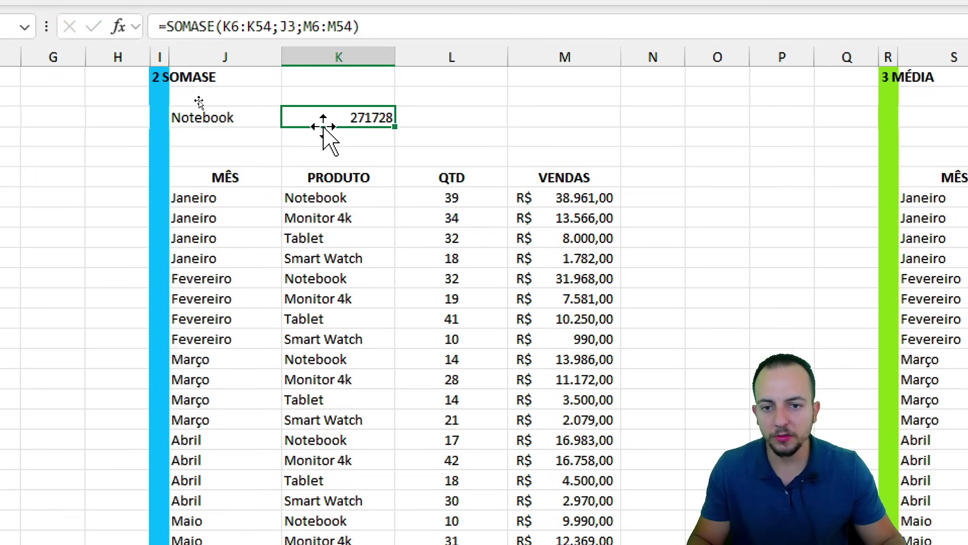
{"action": "double_click", "coordinate": [343, 118]}
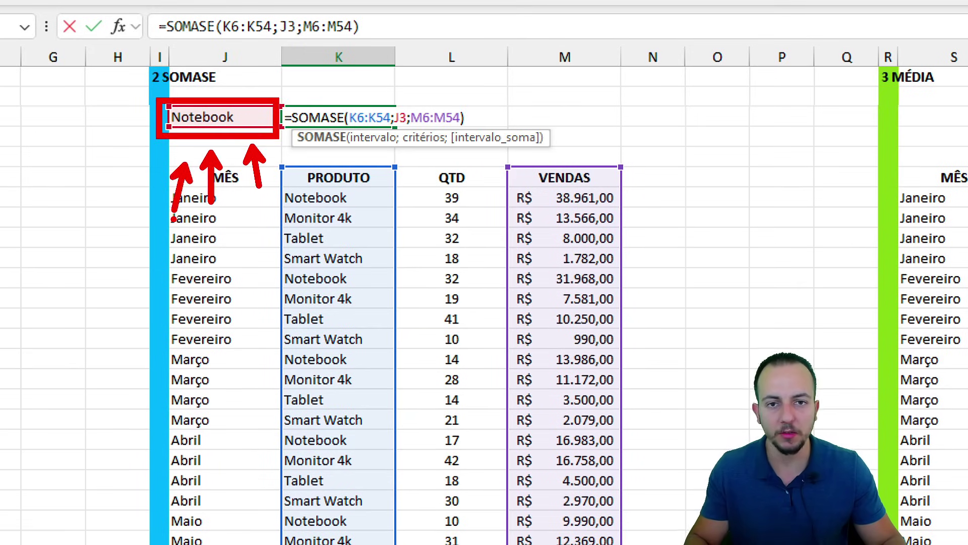
Leave the SOMASE formula unchanged and set the product criterion in J3 to Monitor 4k.
{"action": "key", "text": "Escape"}
{"action": "left_click", "coordinate": [246, 120]}
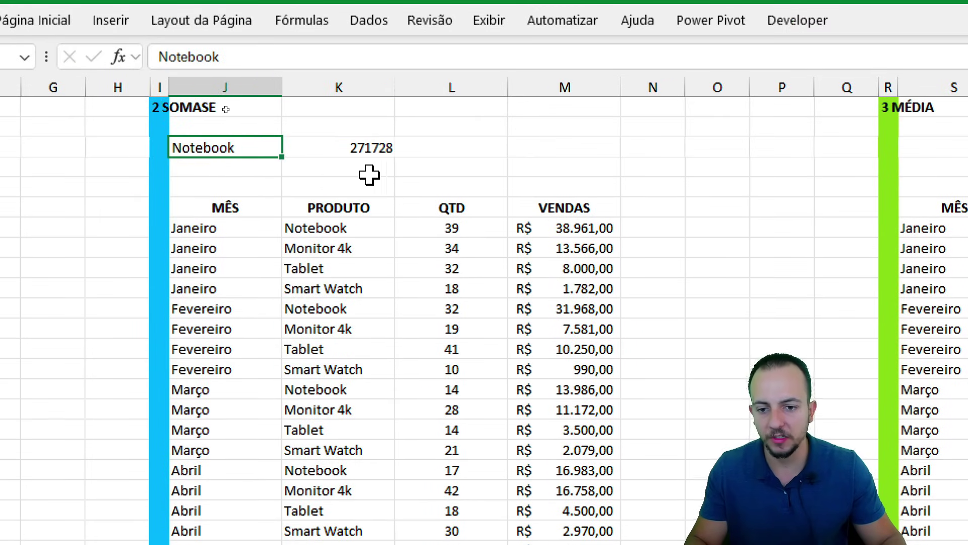
{"action": "type", "text": "Monito"}
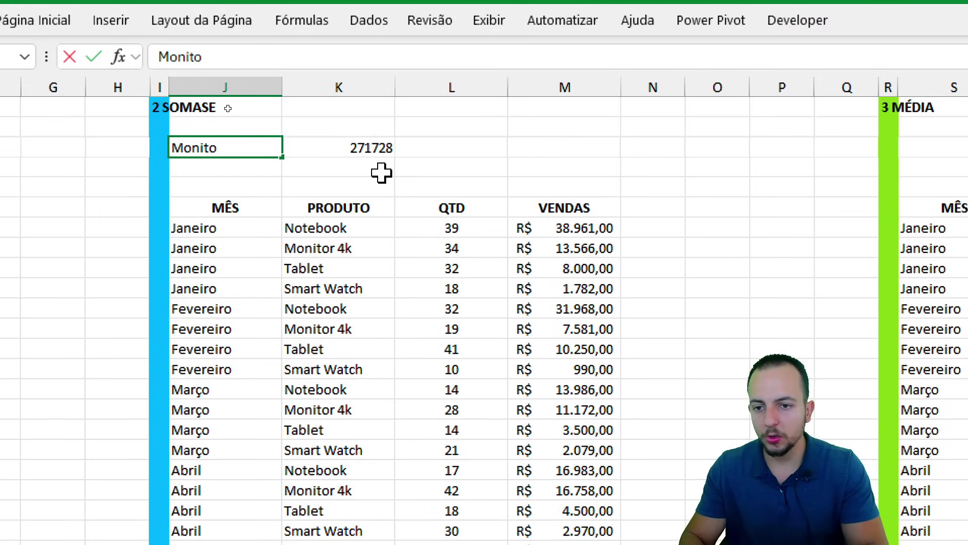
{"action": "type", "text": "r 4k"}
{"action": "key", "text": "Return"}
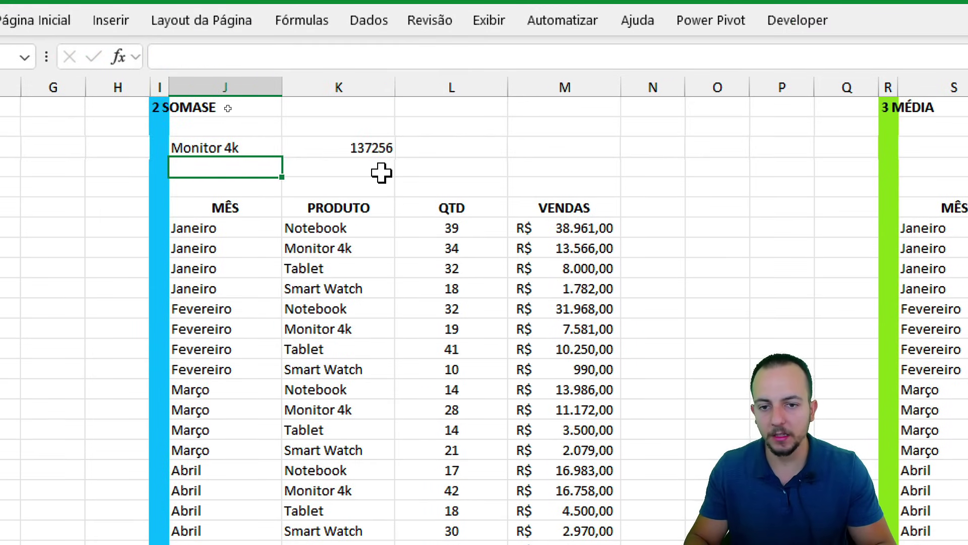
Test the SOMASE formula with 123 abc as the criterion in J3 and undo the entry.
{"action": "left_click", "coordinate": [275, 145]}
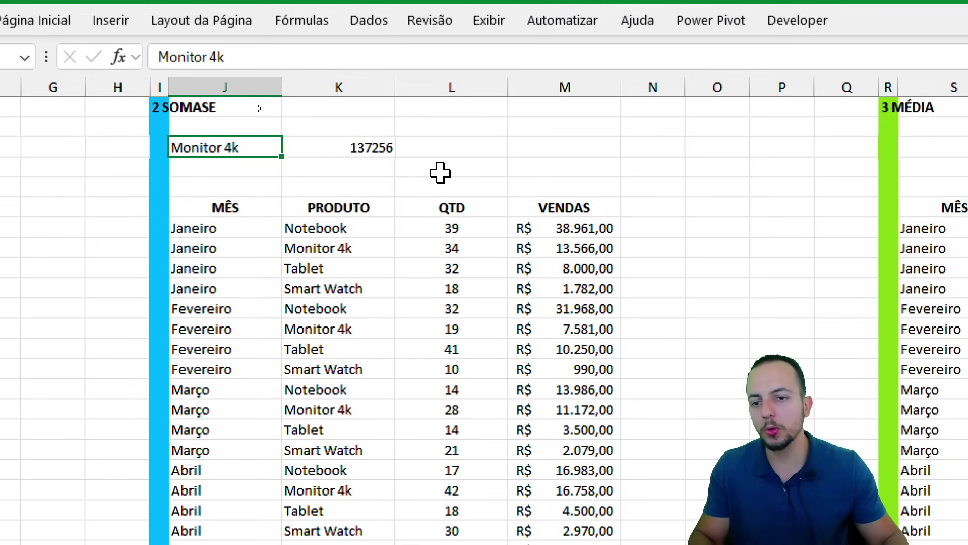
{"action": "type", "text": "123 abc"}
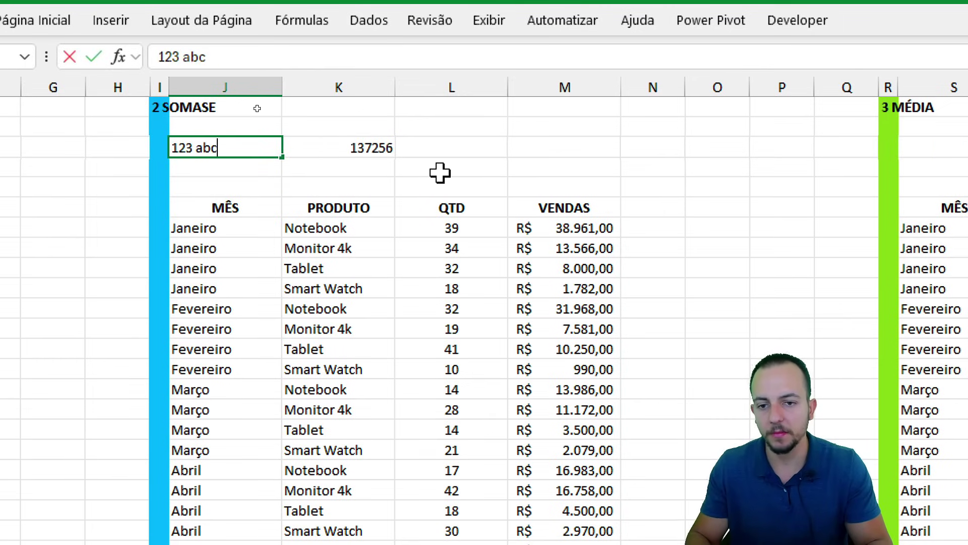
{"action": "key", "text": "Return"}
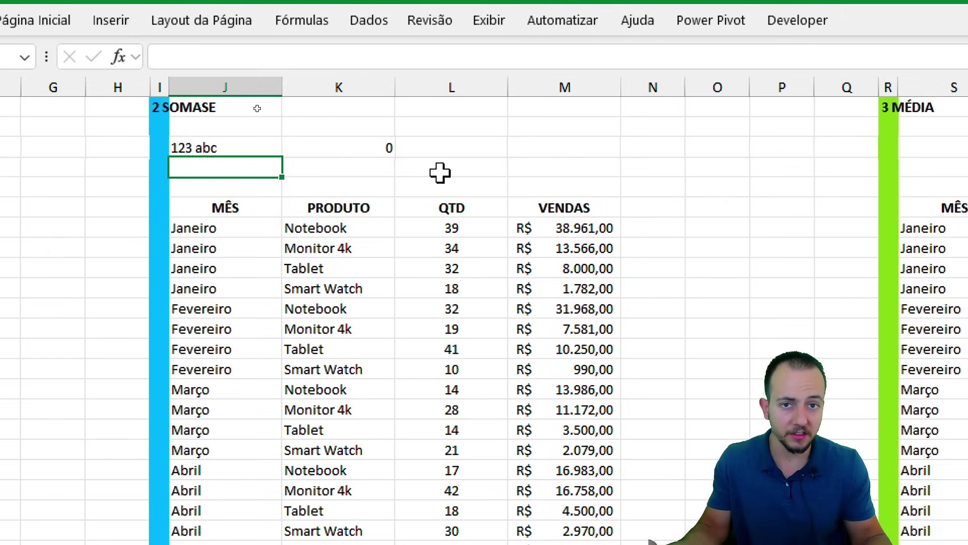
{"action": "key", "text": "ctrl+z"}
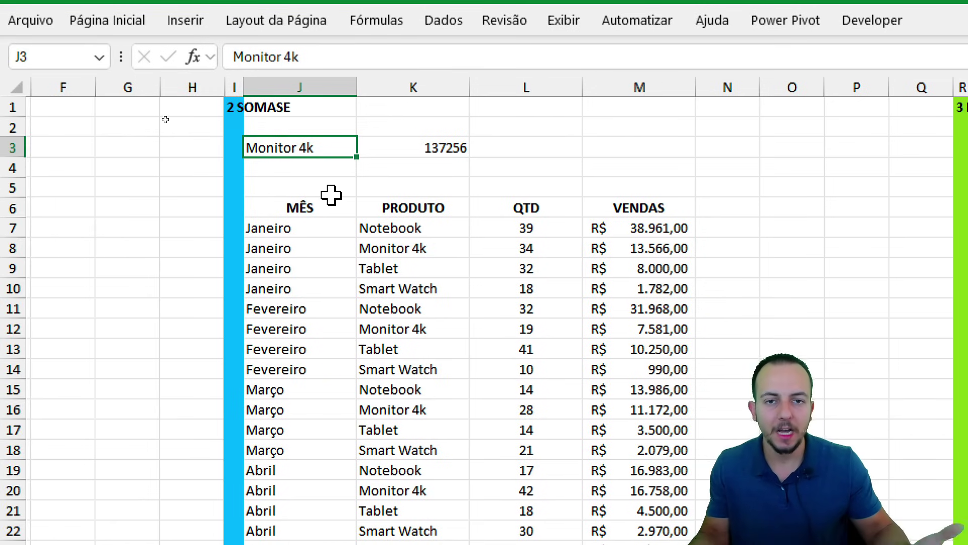
Enter the label Venda Média: in cell S3 of the MÉDIA section.
{"action": "scroll", "coordinate": [331, 225], "scroll_direction": "right", "scroll_amount": 5}
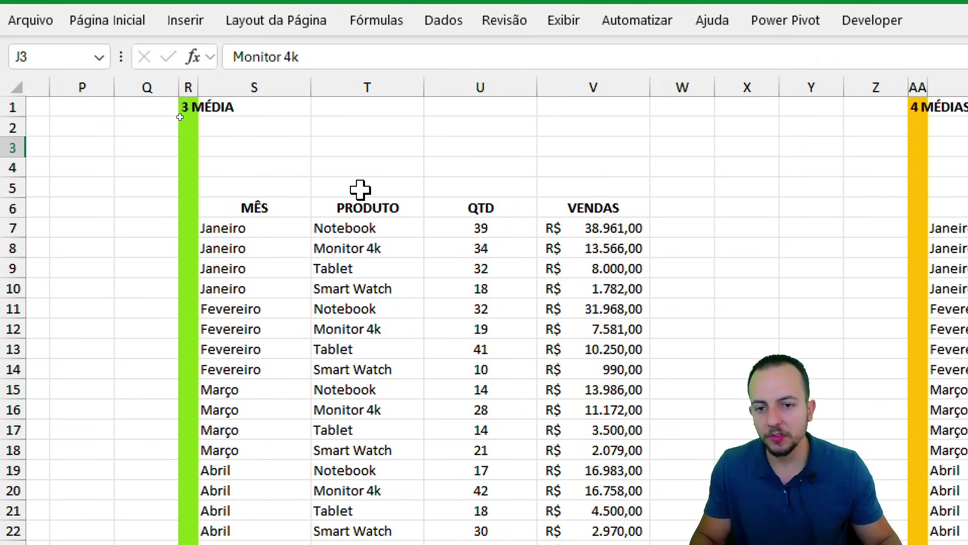
{"action": "left_click", "coordinate": [293, 153]}
{"action": "type", "text": "V"}
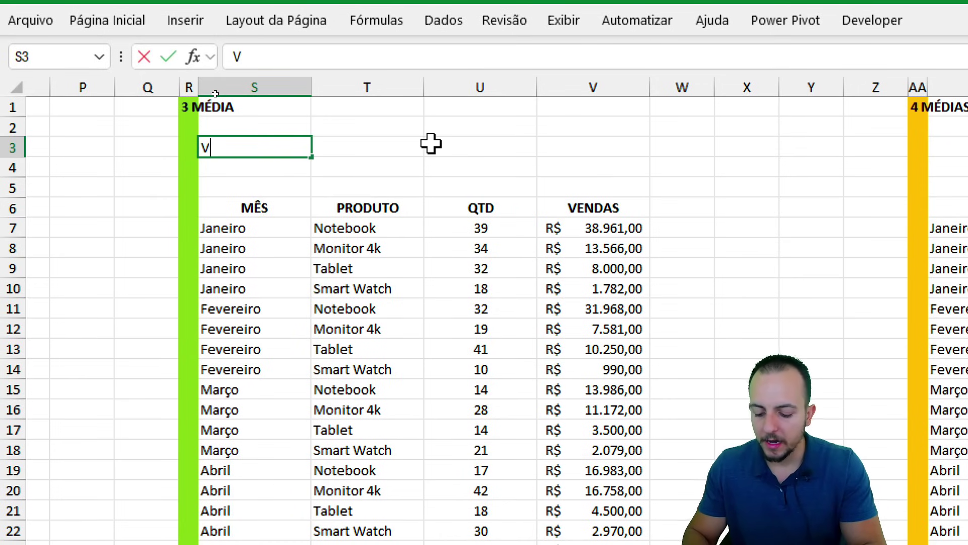
{"action": "type", "text": "enda Média"}
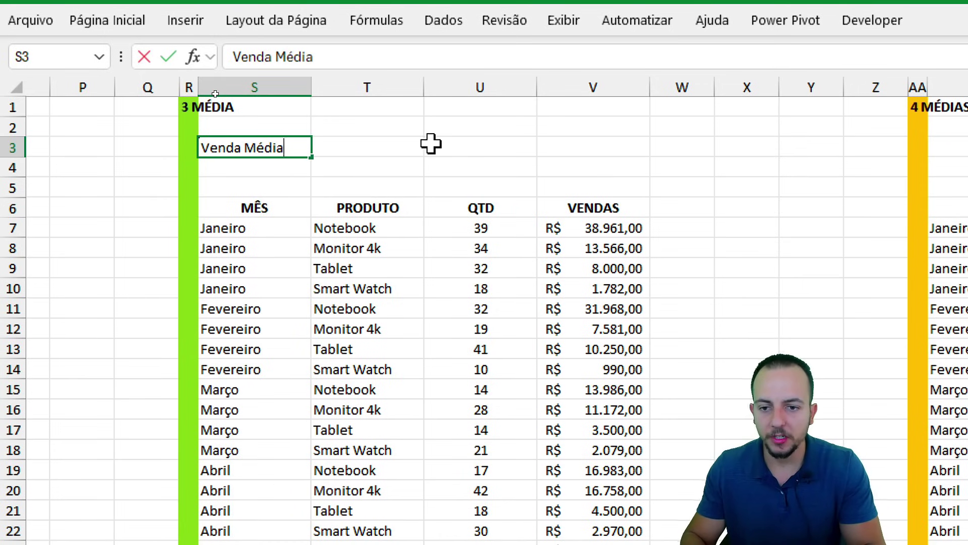
{"action": "type", "text": ":"}
{"action": "key", "text": "Tab"}
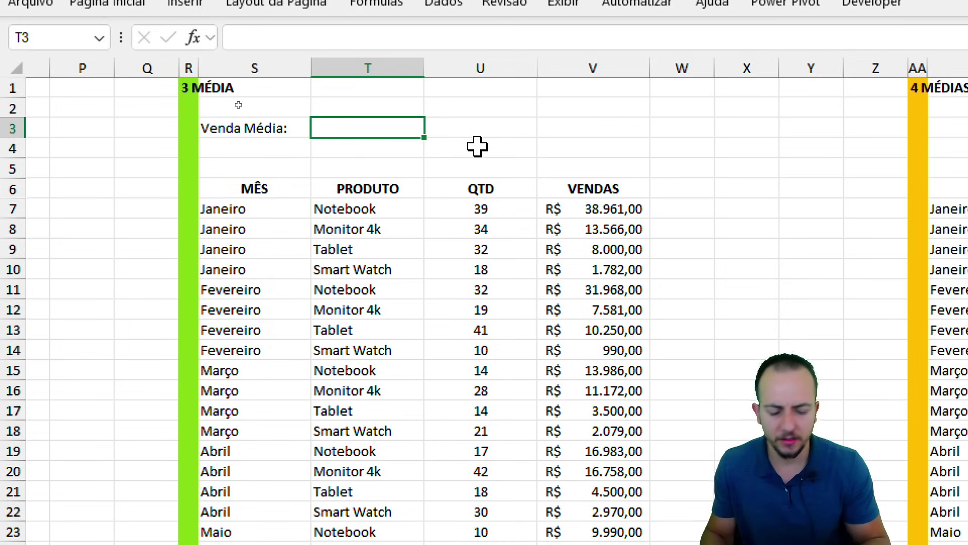
Calculate the average sale in T3 with the MÉDIA function over the VENDAS range V7:V54 and check the result.
{"action": "type", "text": "=méd"}
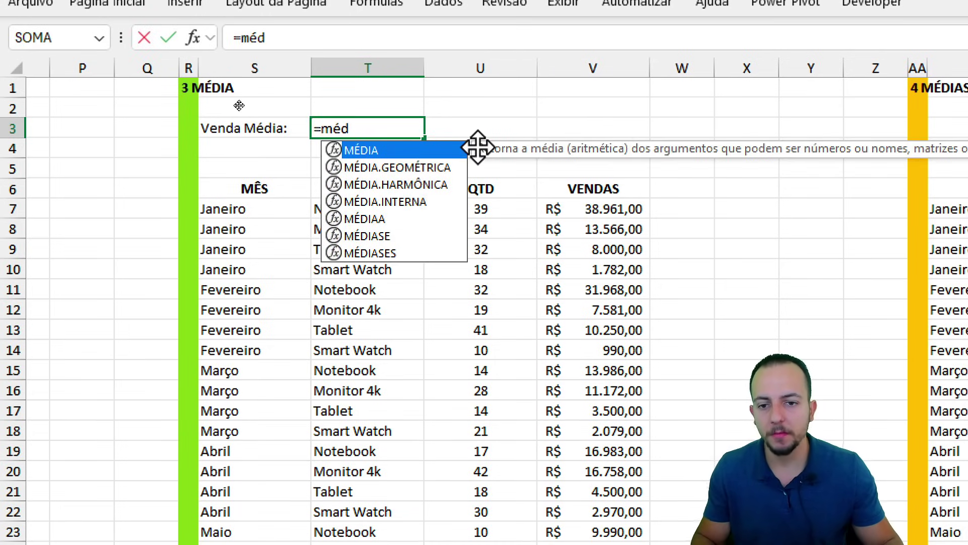
{"action": "double_click", "coordinate": [429, 150]}
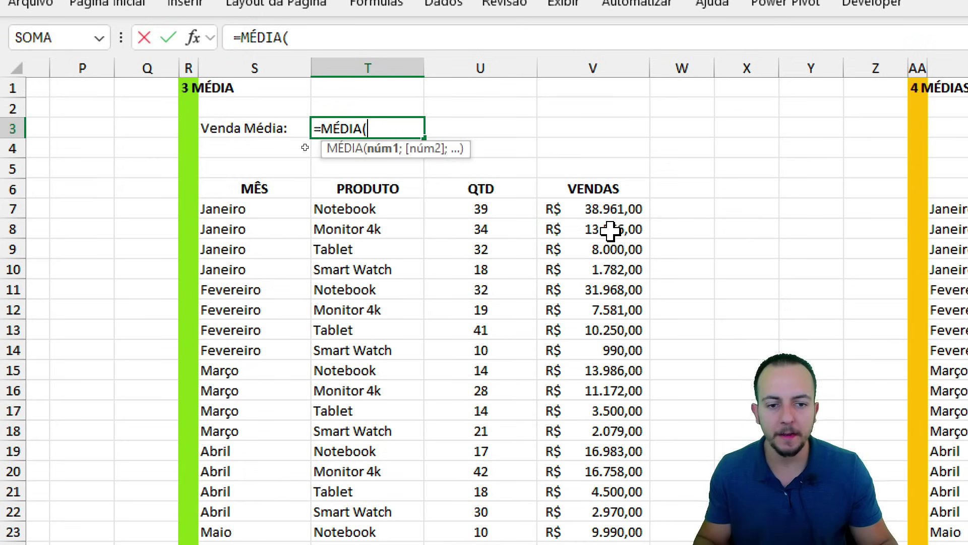
{"action": "left_click_drag", "start_coordinate": [592, 213], "coordinate": [627, 464]}
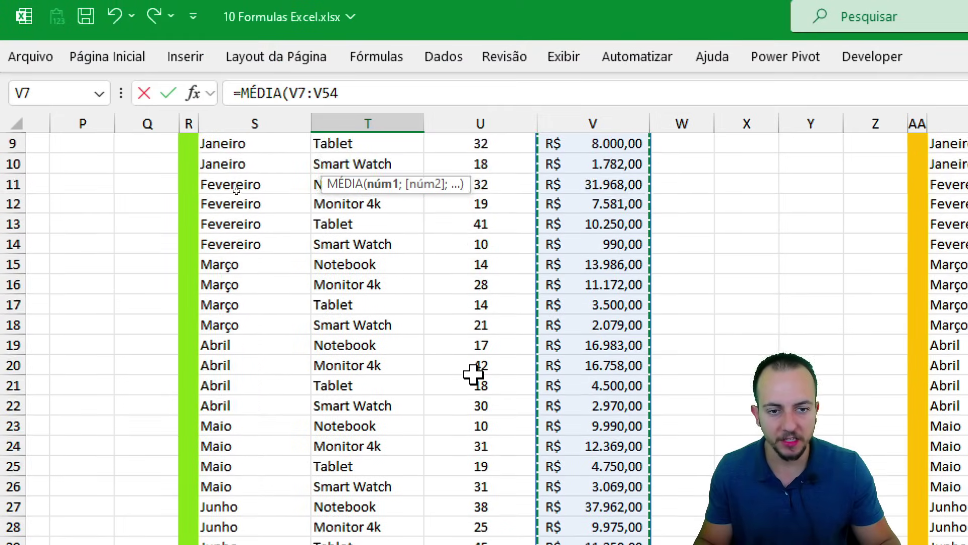
{"action": "scroll", "coordinate": [483, 313], "scroll_direction": "up", "scroll_amount": 3}
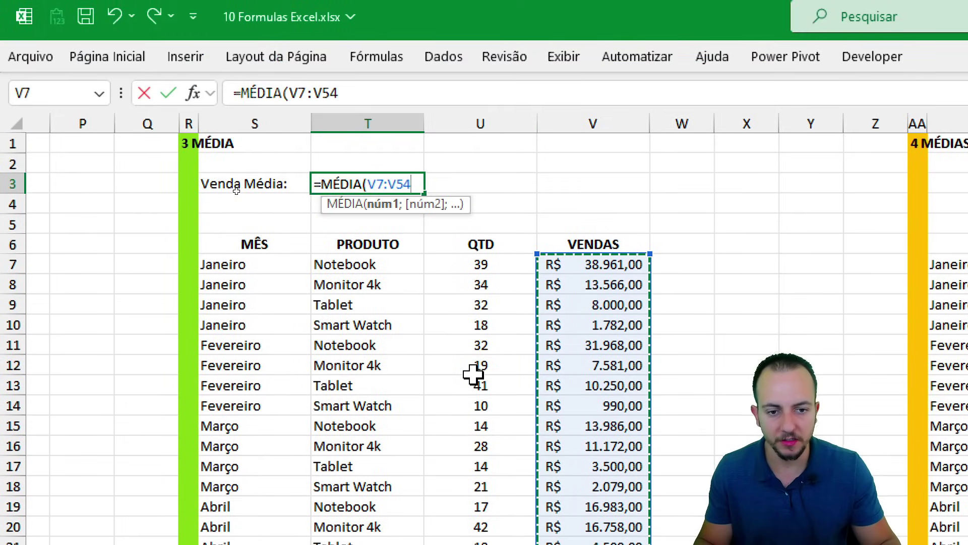
{"action": "key", "text": "Return"}
{"action": "left_click", "coordinate": [225, 167]}
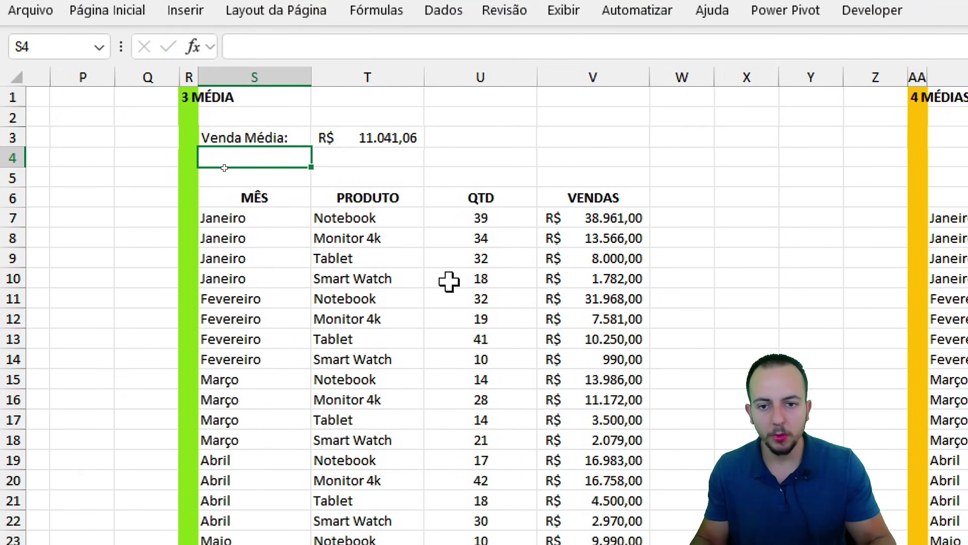
{"action": "left_click", "coordinate": [377, 138]}
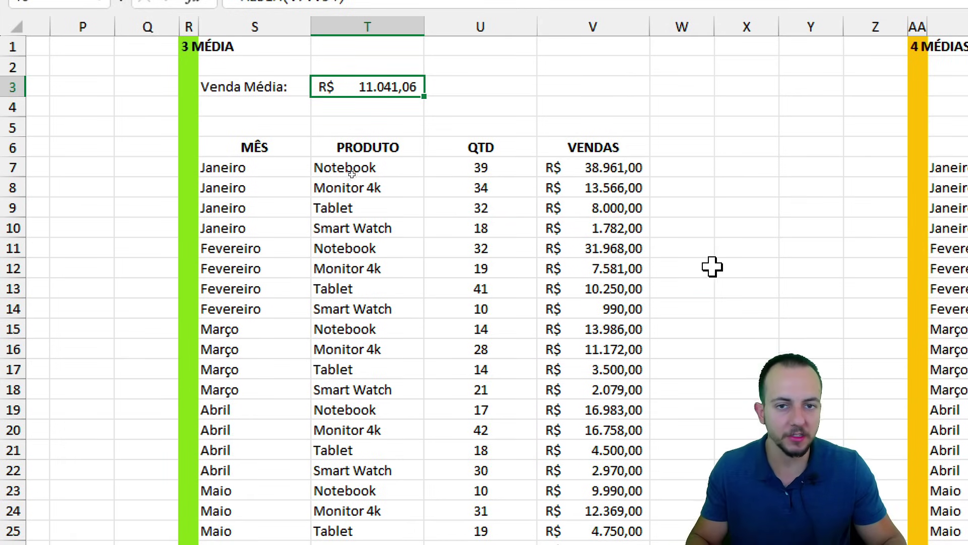
Select the empty cell AB3 in the MÉDIASE section for the criterion.
{"action": "scroll", "coordinate": [519, 197], "scroll_direction": "right", "scroll_amount": 6}
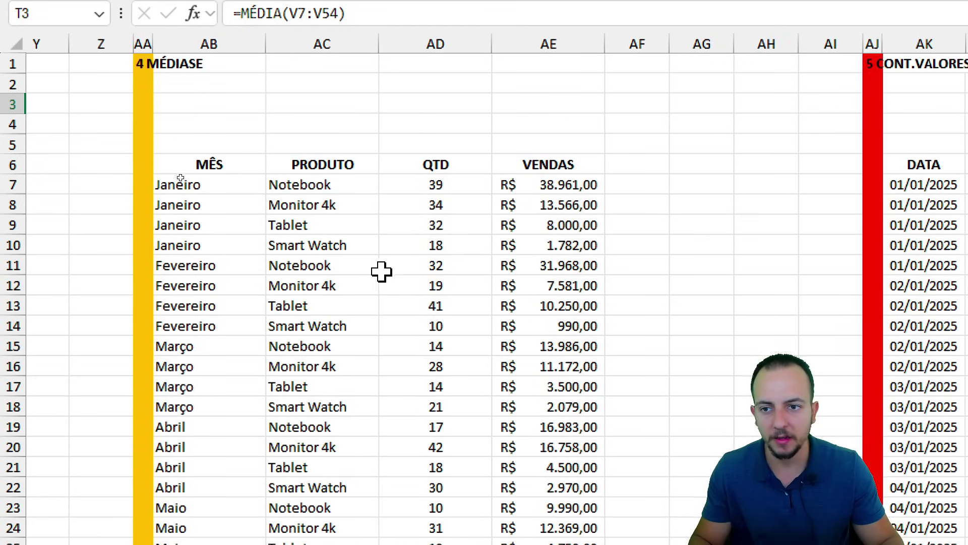
{"action": "left_click", "coordinate": [220, 104]}
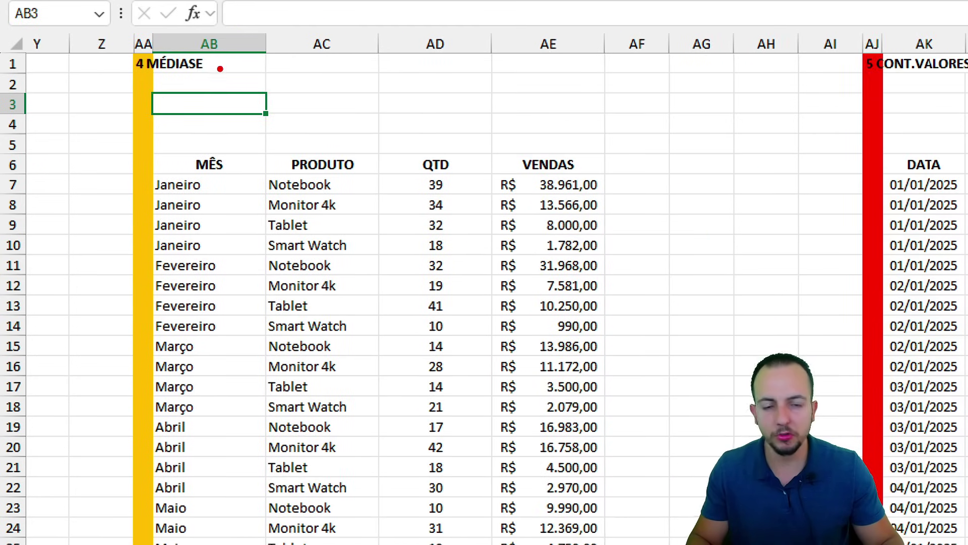
{"action": "mouse_move", "coordinate": [182, 52]}
{"action": "left_mouse_down"}
{"action": "mouse_move", "coordinate": [217, 77]}
{"action": "mouse_move", "coordinate": [306, 95]}
{"action": "left_mouse_up"}
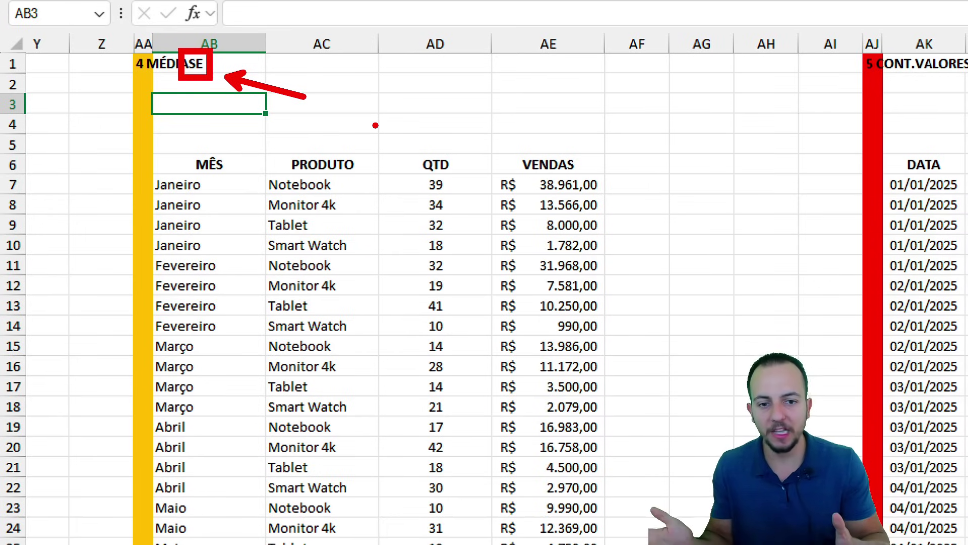
{"action": "mouse_move", "coordinate": [487, 141]}
{"action": "left_mouse_down"}
{"action": "mouse_move", "coordinate": [597, 522]}
{"action": "mouse_move", "coordinate": [613, 534]}
{"action": "left_mouse_up"}
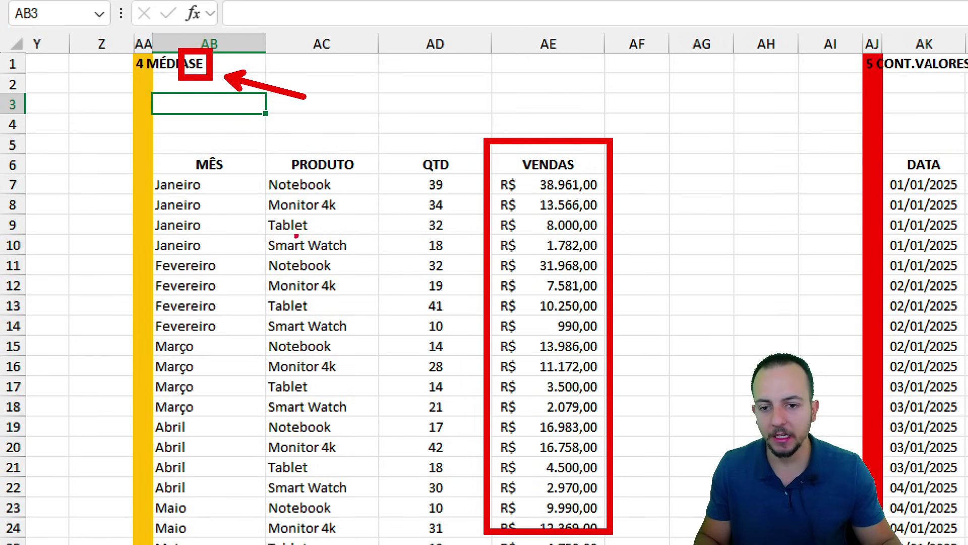
{"action": "left_click_drag", "start_coordinate": [258, 210], "coordinate": [334, 253]}
{"action": "key", "text": "ctrl+z"}
{"action": "left_click_drag", "start_coordinate": [255, 225], "coordinate": [357, 259]}
{"action": "key", "text": "Escape"}
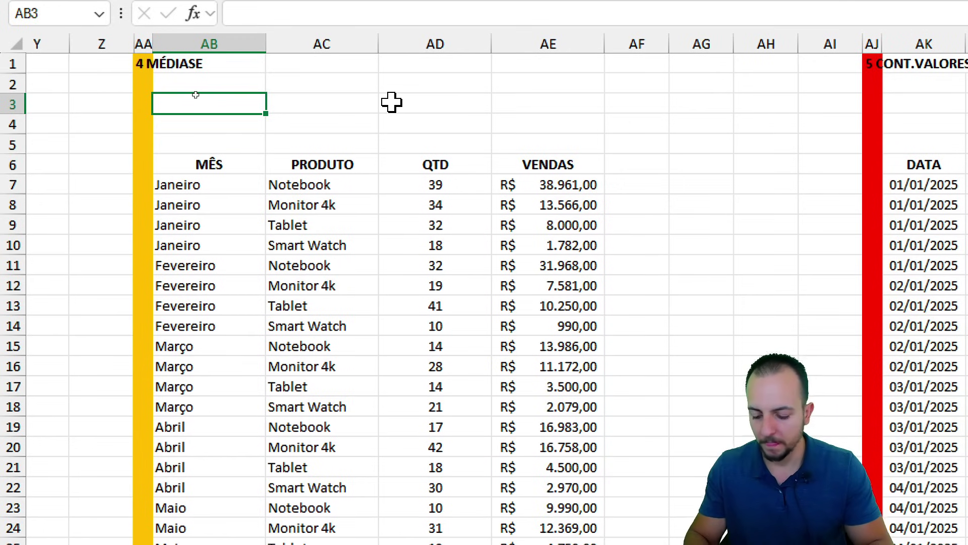
Enter Smart Watch as the criterion in cell AB3 of the MÉDIASE section.
{"action": "type", "text": "Sma"}
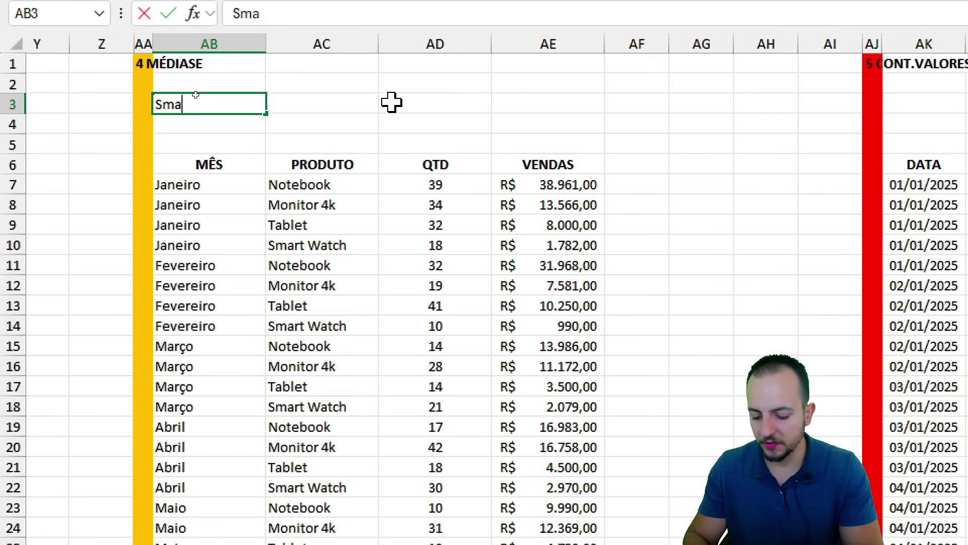
{"action": "type", "text": "rt Watch"}
{"action": "key", "text": "Return"}
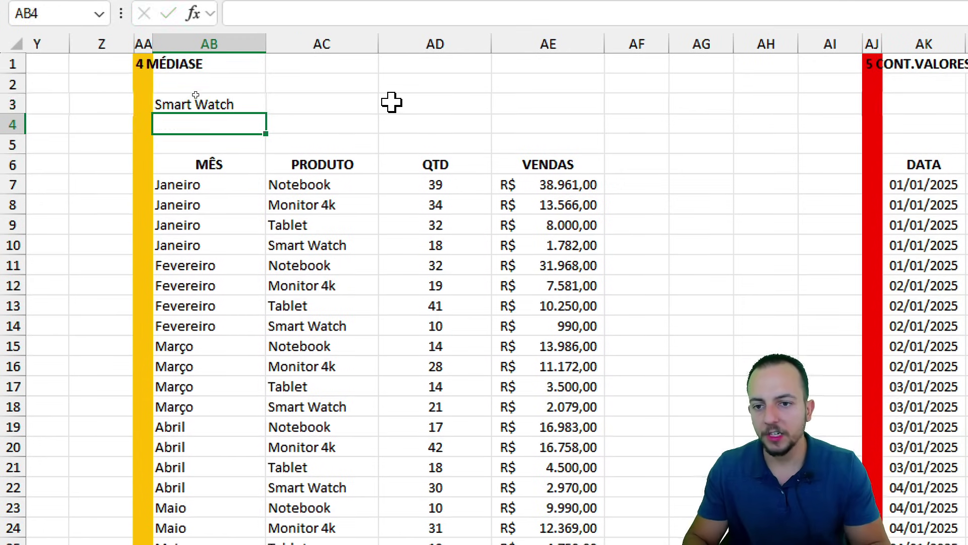
{"action": "left_click", "coordinate": [318, 99]}
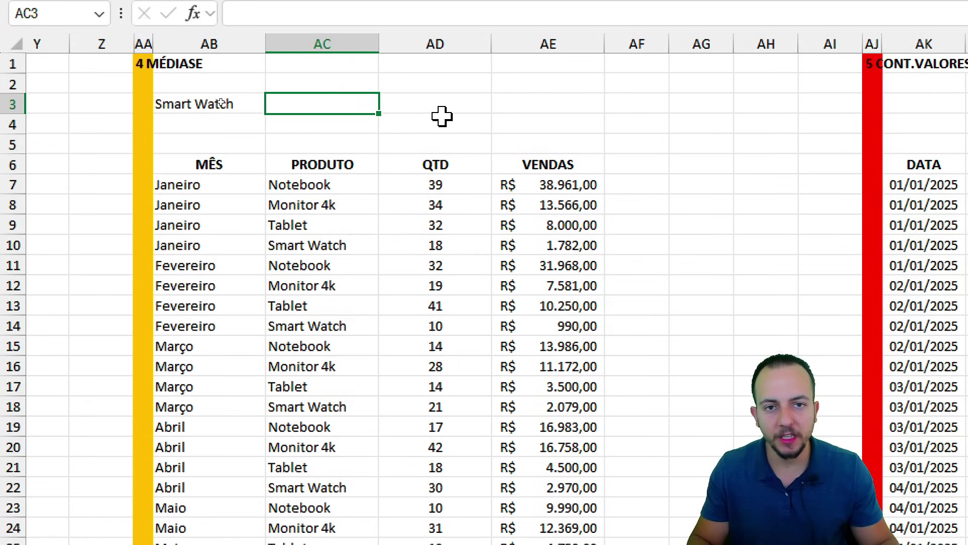
{"action": "left_click_drag", "start_coordinate": [222, 103], "coordinate": [287, 108]}
{"action": "left_click", "coordinate": [290, 104]}
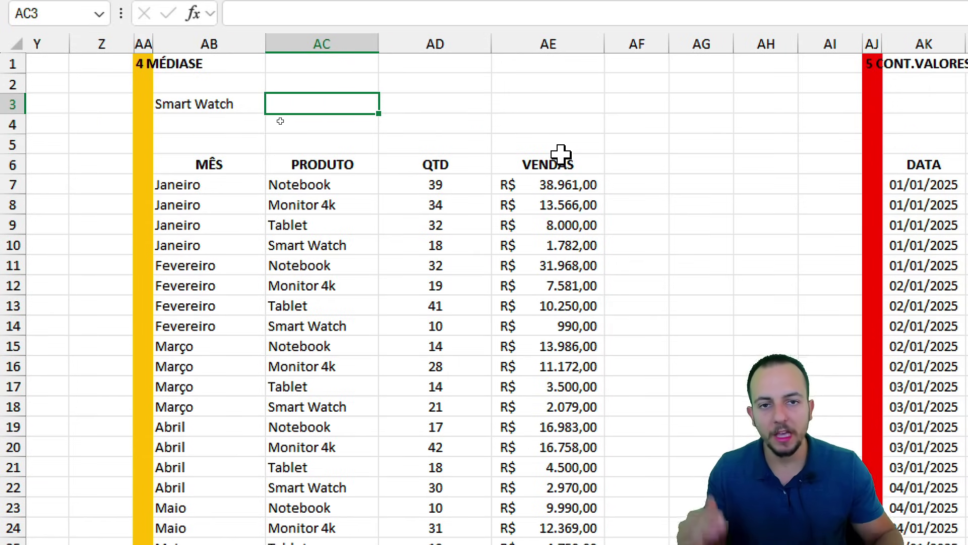
{"action": "type", "text": "="}
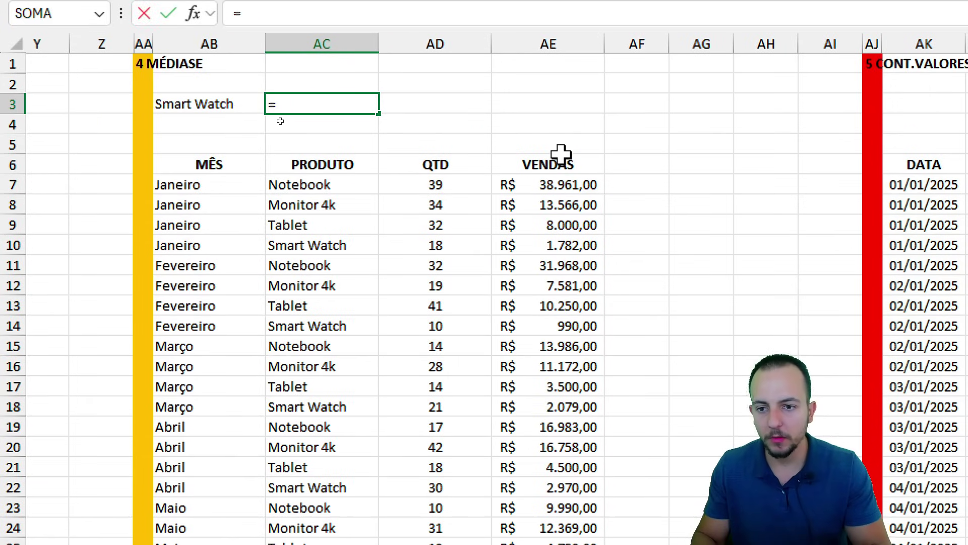
{"action": "key", "text": "Escape"}
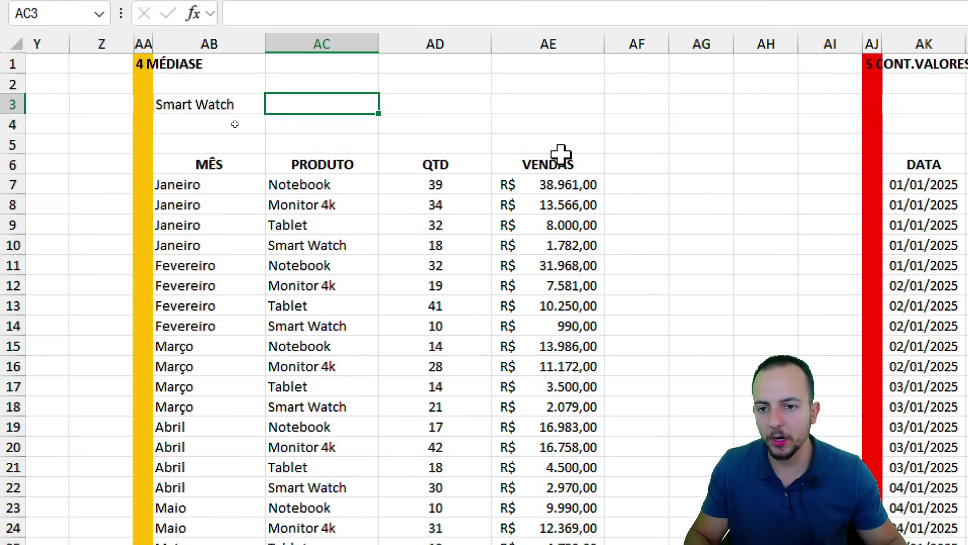
Review the months in the MÊS column and enter Abril as the month criterion in AB3.
{"action": "left_click_drag", "start_coordinate": [212, 185], "coordinate": [233, 248]}
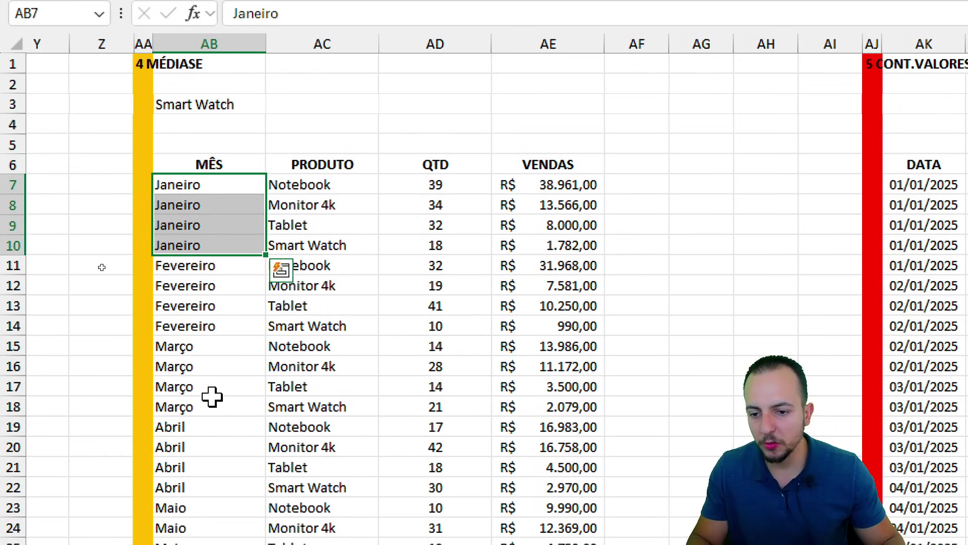
{"action": "left_click_drag", "start_coordinate": [214, 426], "coordinate": [216, 488]}
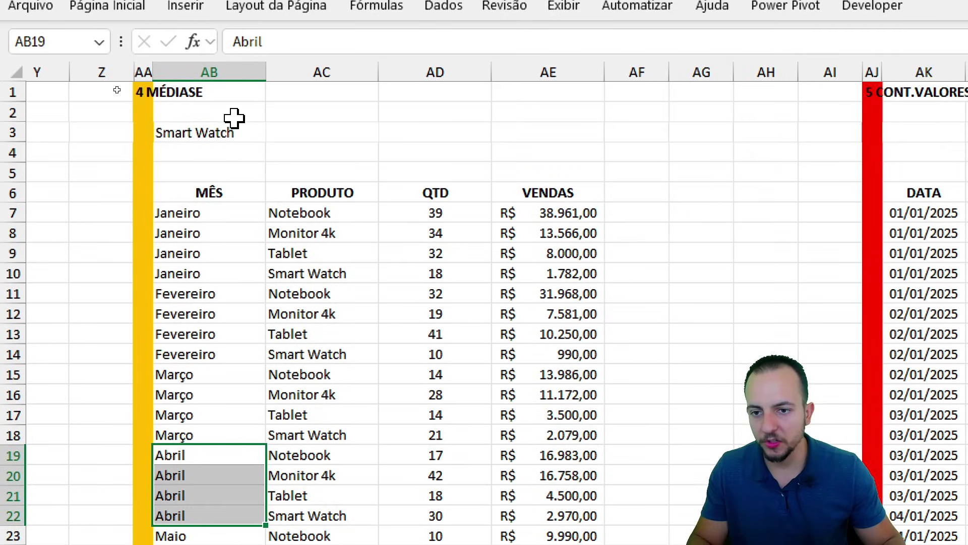
{"action": "left_click", "coordinate": [234, 133]}
{"action": "type", "text": "Abril"}
{"action": "key", "text": "Return"}
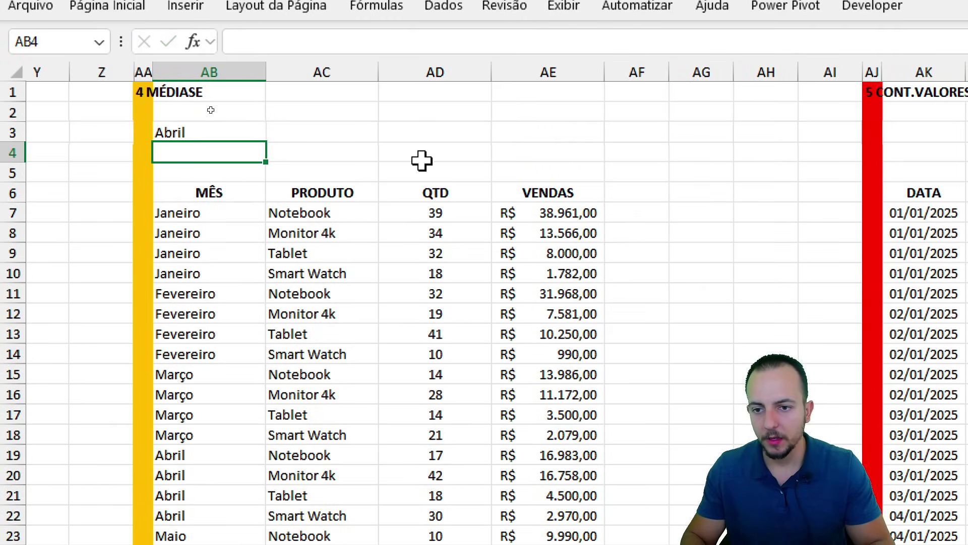
{"action": "left_click", "coordinate": [298, 132]}
{"action": "left_click_drag", "start_coordinate": [541, 202], "coordinate": [532, 544]}
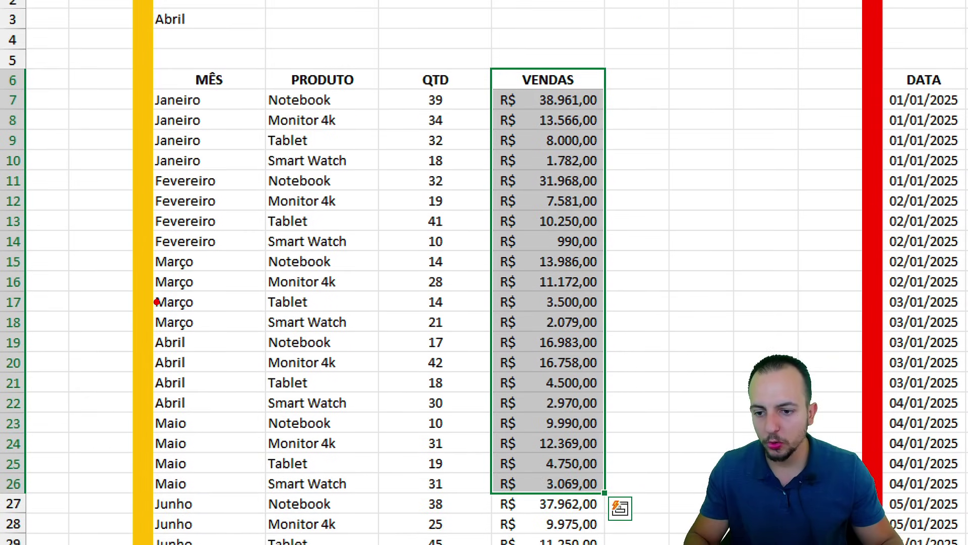
{"action": "left_click_drag", "start_coordinate": [147, 311], "coordinate": [198, 432]}
{"action": "left_click_drag", "start_coordinate": [443, 393], "coordinate": [227, 391]}
{"action": "key", "text": "Escape"}
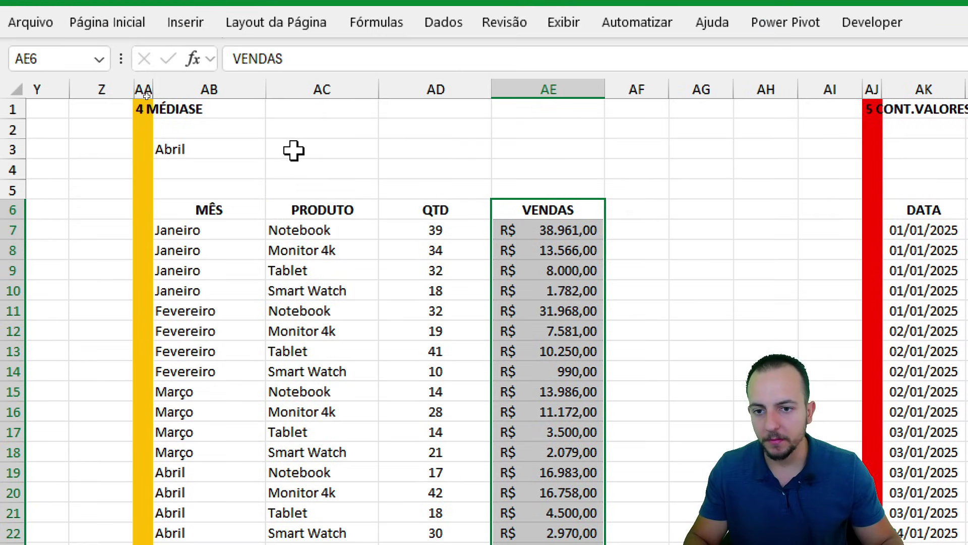
Start a MÉDIASE formula in AC3 with the MÊS column AB6:AB54 as the criteria range.
{"action": "left_click", "coordinate": [294, 150]}
{"action": "type", "text": "=média"}
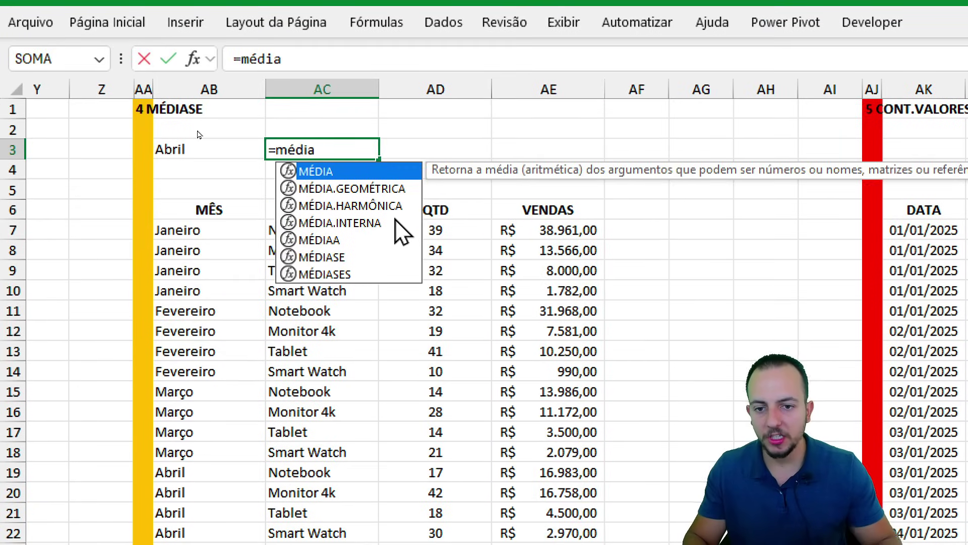
{"action": "type", "text": "se"}
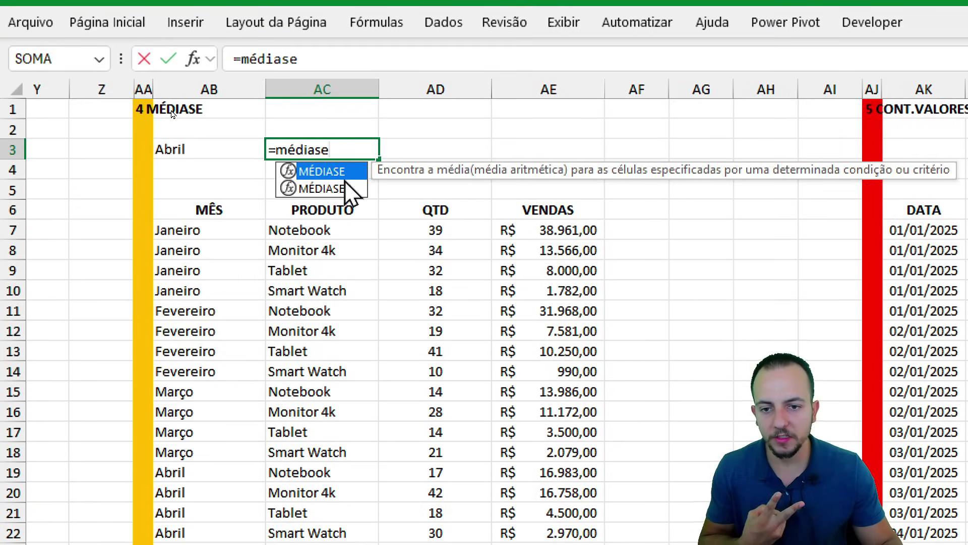
{"action": "key", "text": "Tab"}
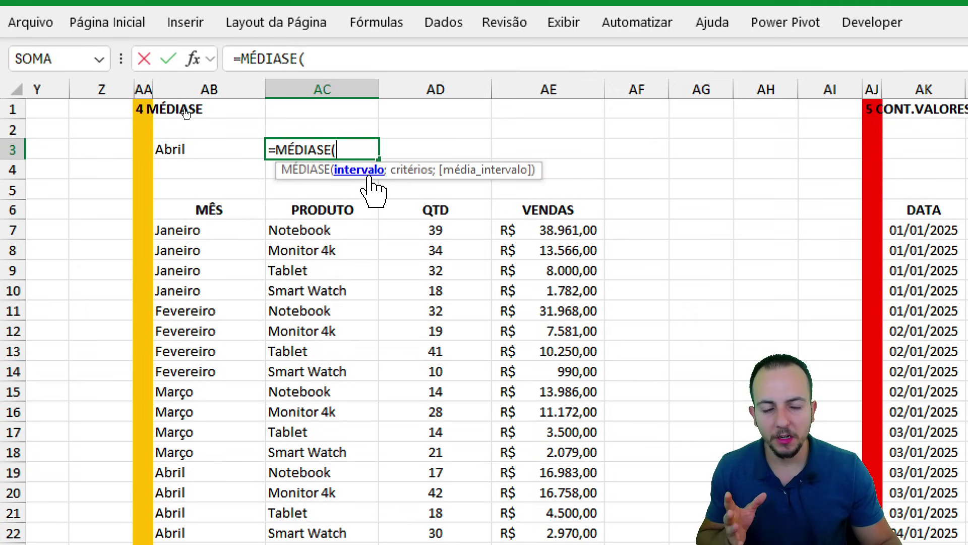
{"action": "left_click", "coordinate": [235, 213]}
{"action": "left_click_drag", "start_coordinate": [235, 213], "coordinate": [212, 458]}
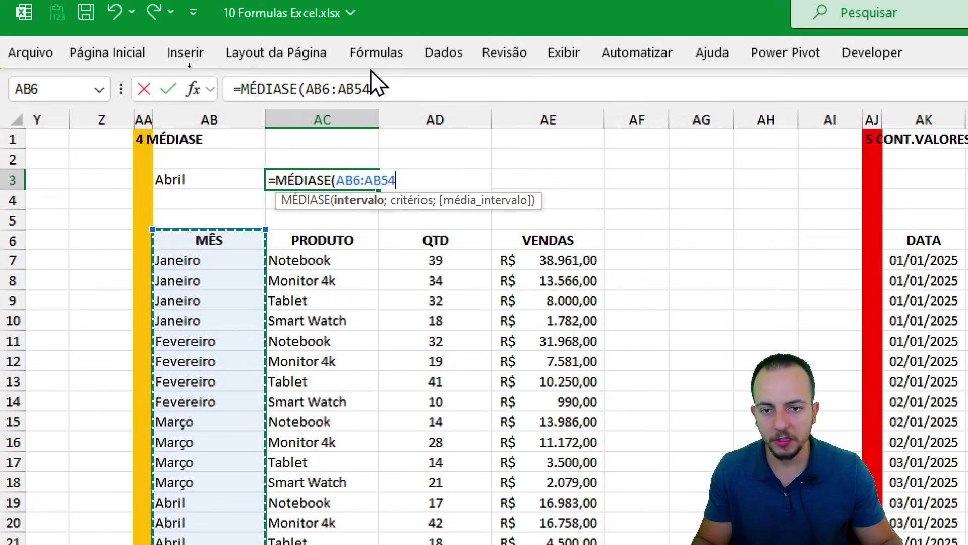
Complete the MÉDIASE formula with AB3 as the criterion and the VENDAS column AE6:AE54 as the average range.
{"action": "type", "text": ";"}
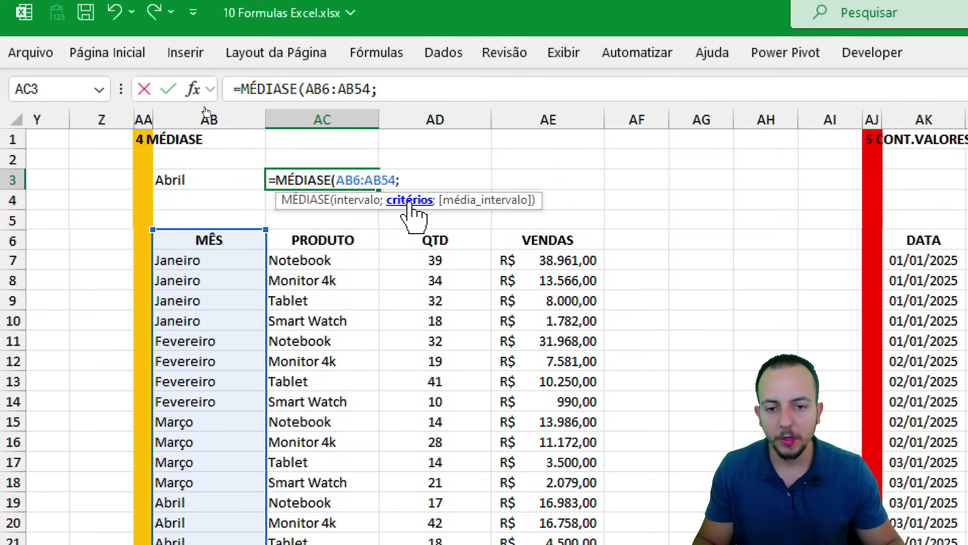
{"action": "left_click", "coordinate": [225, 178]}
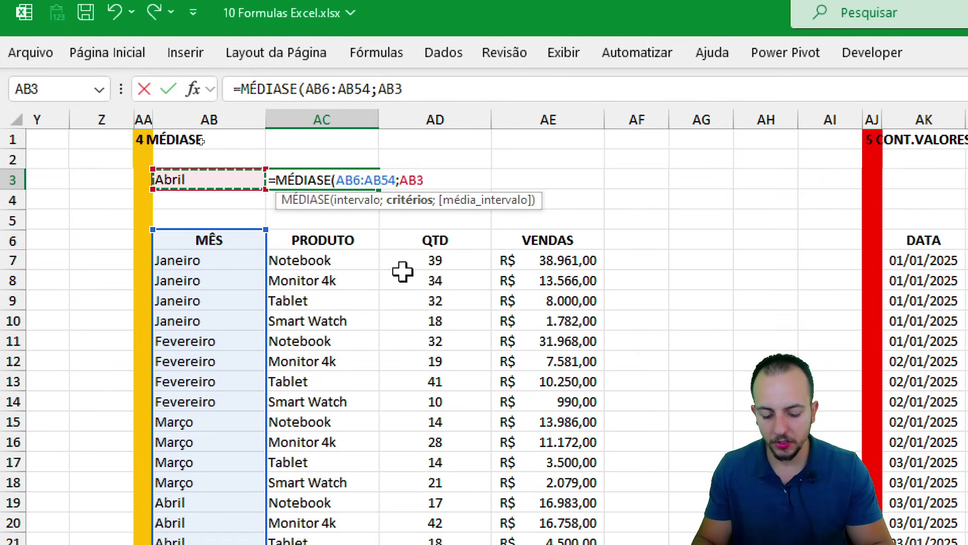
{"action": "type", "text": ";"}
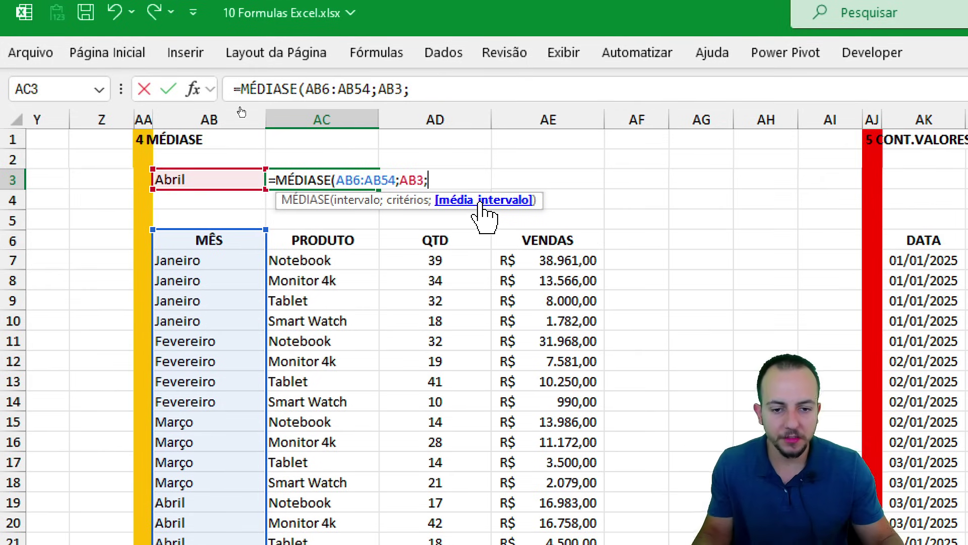
{"action": "left_click_drag", "start_coordinate": [535, 240], "coordinate": [558, 460]}
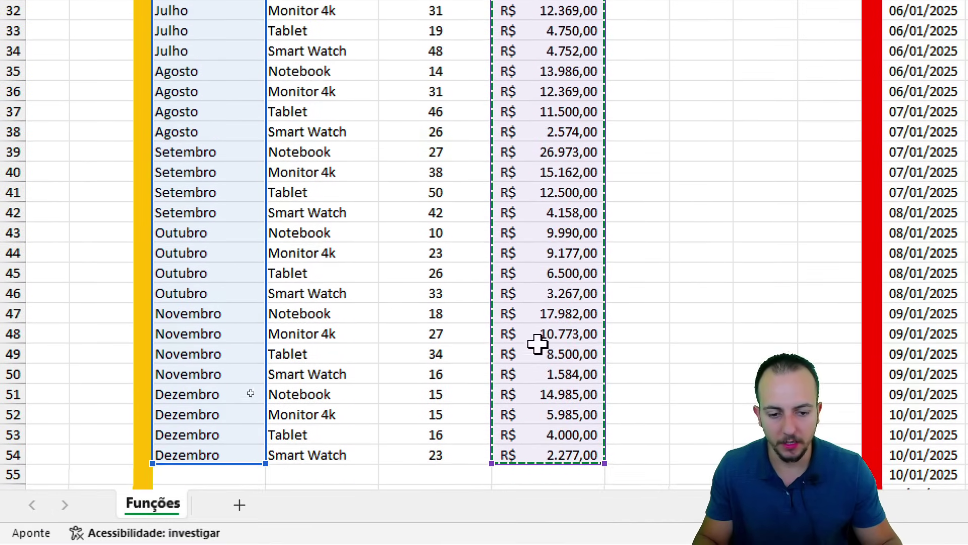
{"action": "scroll", "coordinate": [346, 313], "scroll_direction": "up", "scroll_amount": 4}
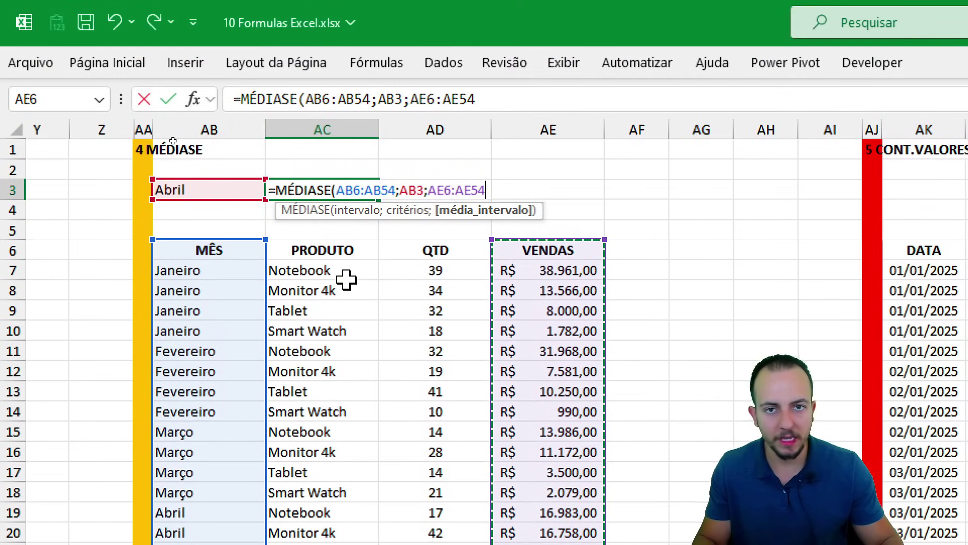
{"action": "key", "text": "Return"}
Change the month criterion in AB3 to Julho to test the MÉDIASE formula.
{"action": "left_click", "coordinate": [200, 195]}
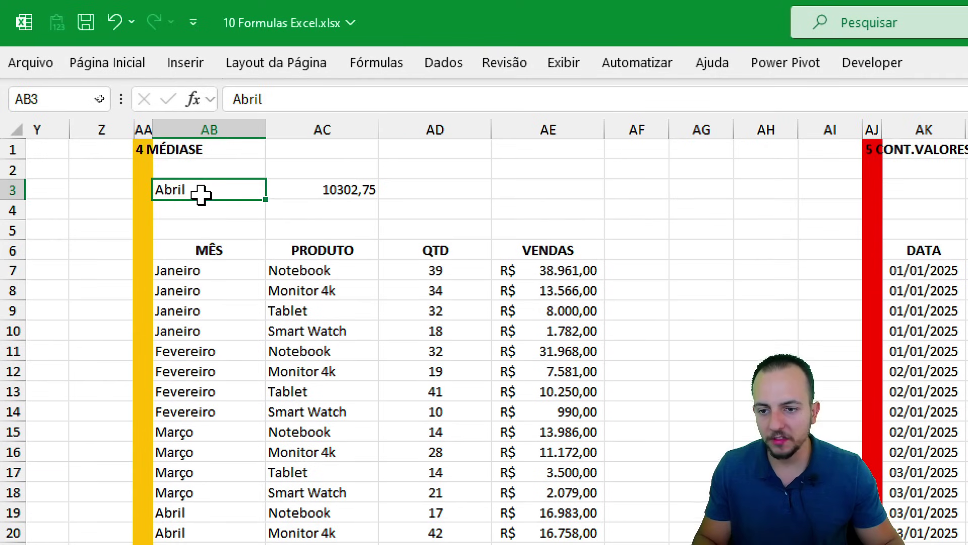
{"action": "left_click_drag", "start_coordinate": [312, 175], "coordinate": [394, 210]}
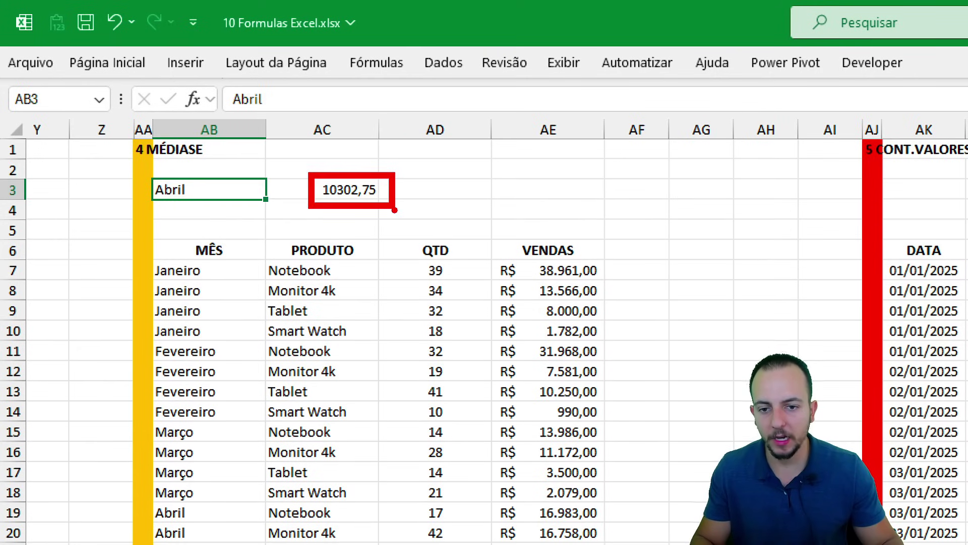
{"action": "key", "text": "Escape"}
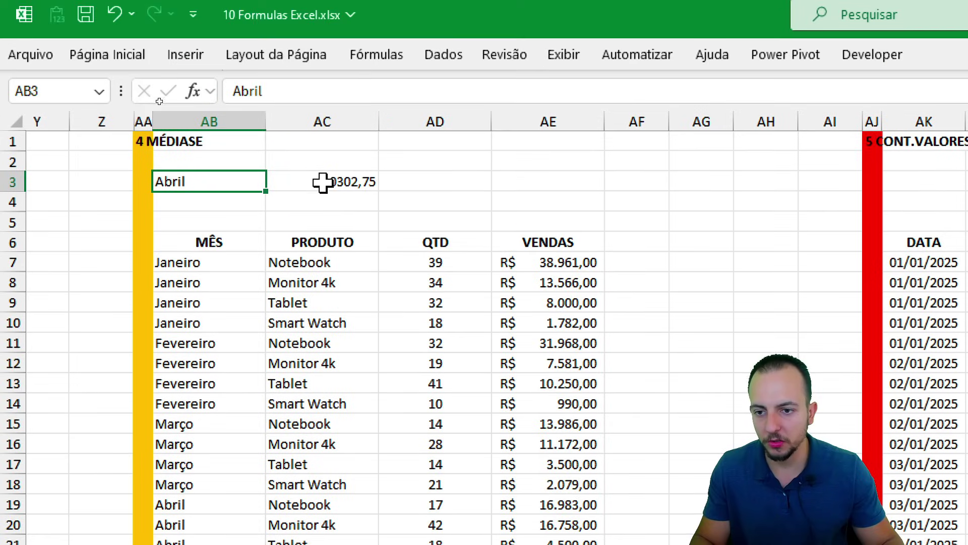
{"action": "type", "text": "Julho"}
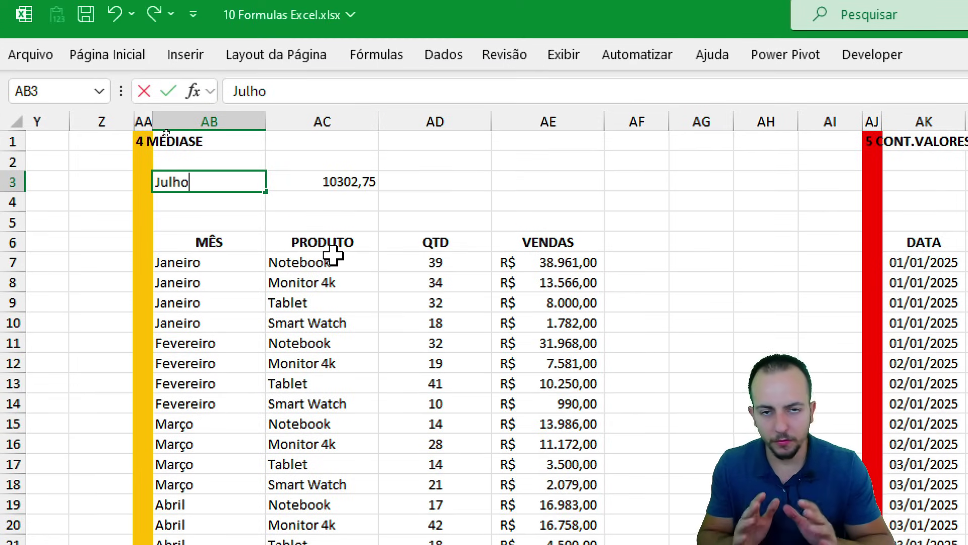
{"action": "key", "text": "Return"}
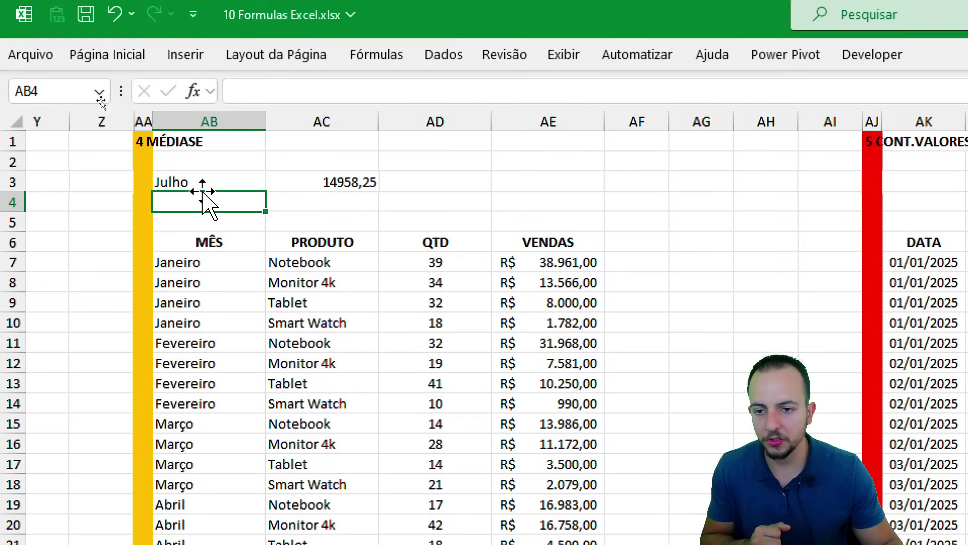
Set the month criterion in AB3 to Setembro and check the average in AC3.
{"action": "left_click", "coordinate": [219, 182]}
{"action": "type", "text": "Setembro"}
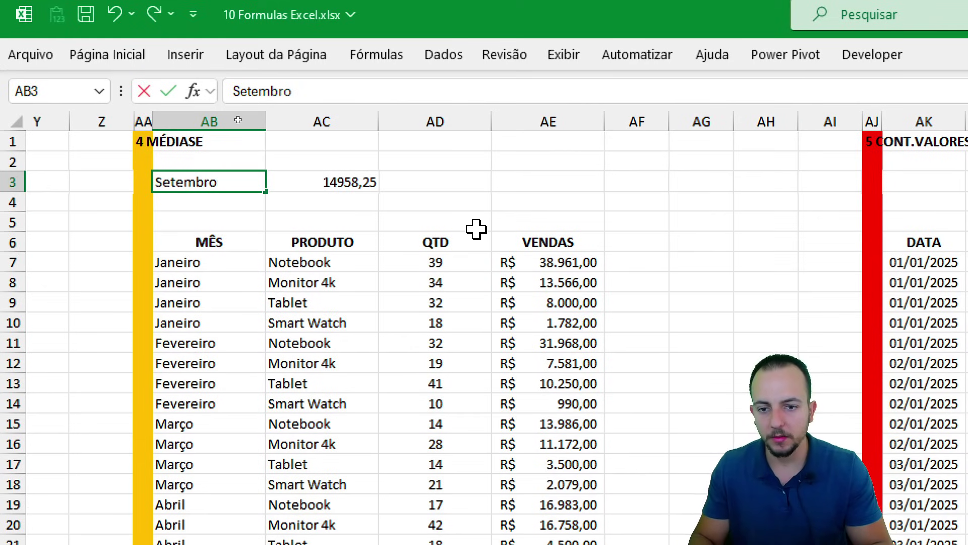
{"action": "key", "text": "Return"}
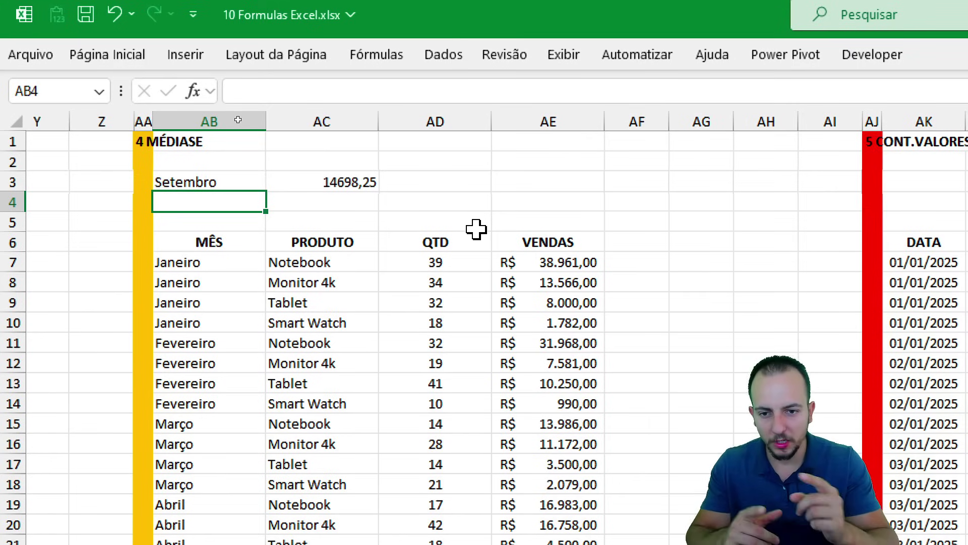
{"action": "left_click", "coordinate": [352, 183]}
Replace the month criterion in AB3 with Janeiro.
{"action": "left_click", "coordinate": [240, 182]}
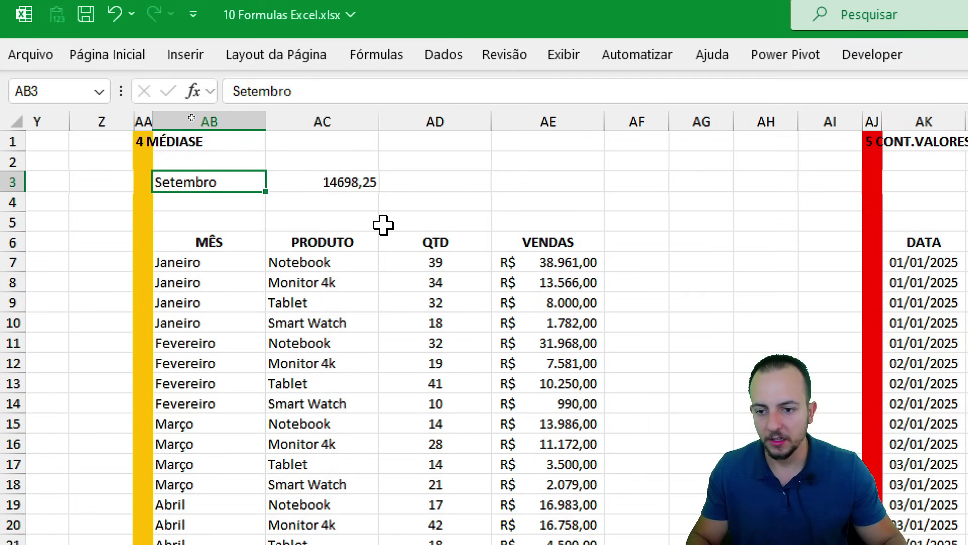
{"action": "type", "text": "Janeiro"}
{"action": "key", "text": "Return"}
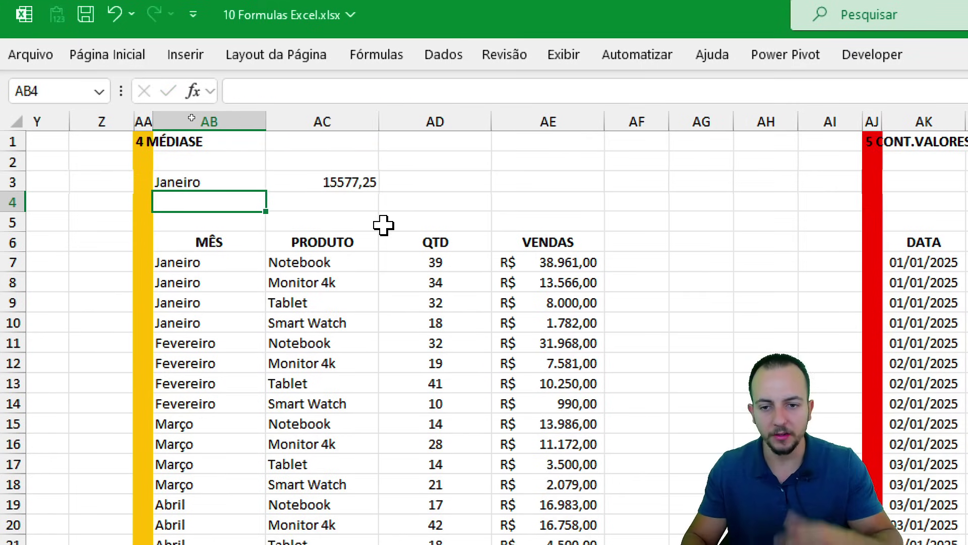
Review the MÉDIASE formula in AC3 against the criterion in AB3 and the MÊS and PRODUTO columns.
{"action": "left_click", "coordinate": [244, 181]}
{"action": "left_click", "coordinate": [303, 181]}
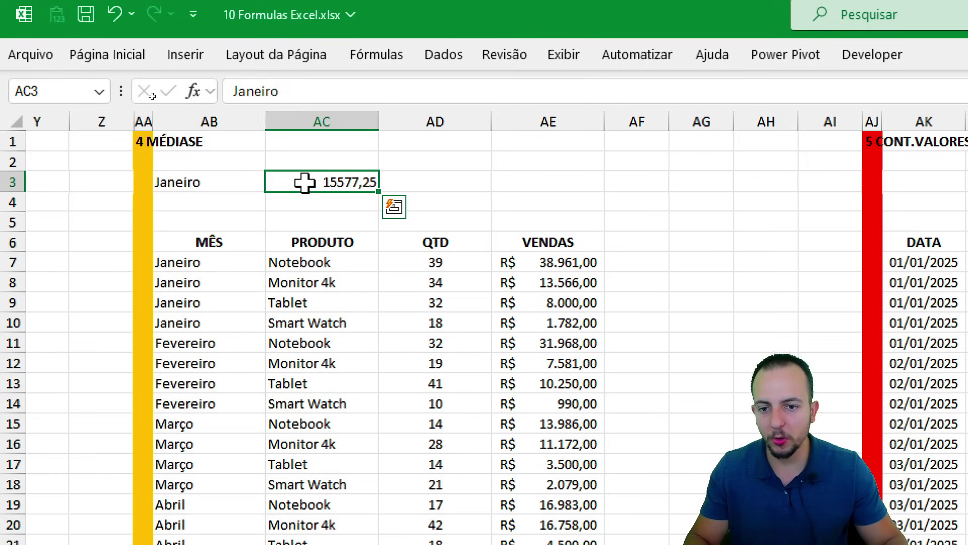
{"action": "key", "text": "ctrl+2"}
{"action": "left_click_drag", "start_coordinate": [205, 197], "coordinate": [260, 248]}
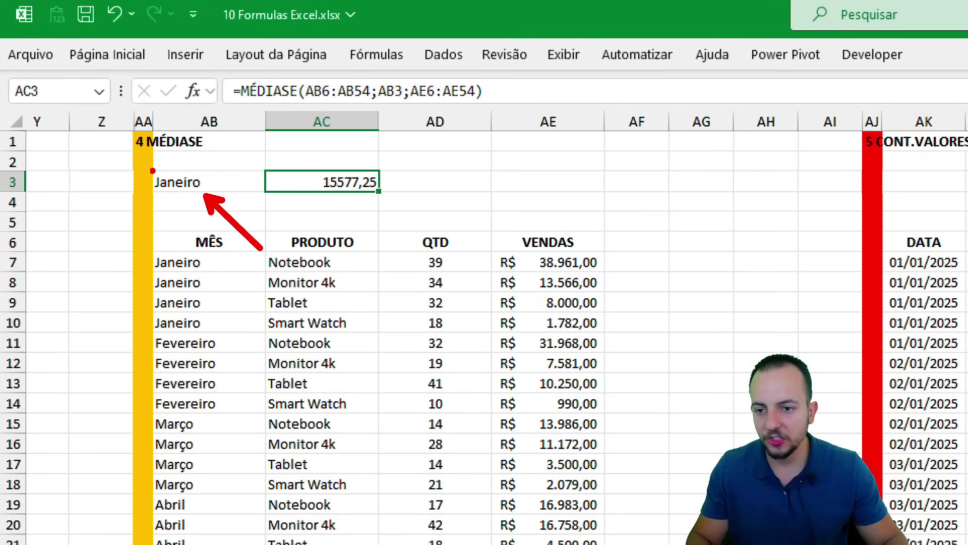
{"action": "mouse_move", "coordinate": [143, 165]}
{"action": "left_mouse_down"}
{"action": "mouse_move", "coordinate": [212, 197]}
{"action": "mouse_move", "coordinate": [272, 149]}
{"action": "left_mouse_up"}
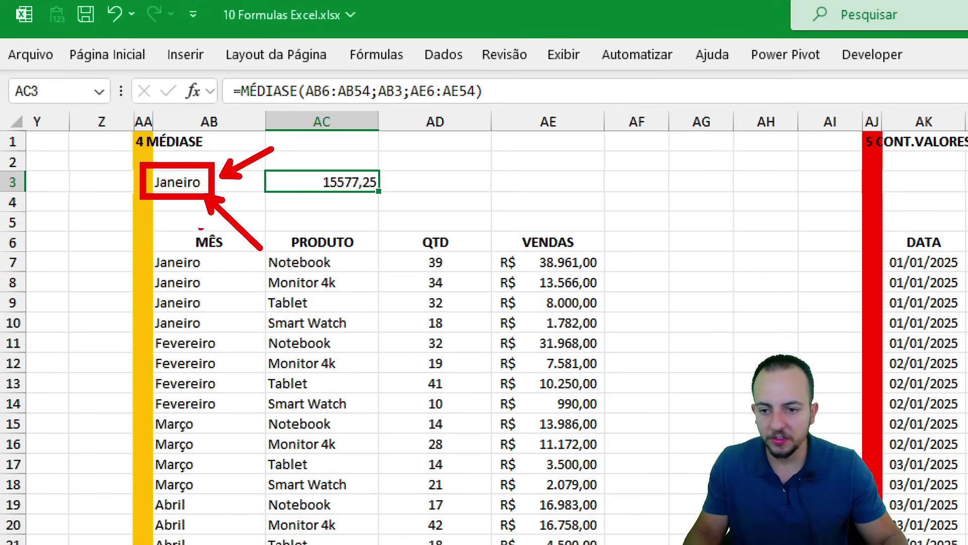
{"action": "left_click_drag", "start_coordinate": [180, 213], "coordinate": [252, 205]}
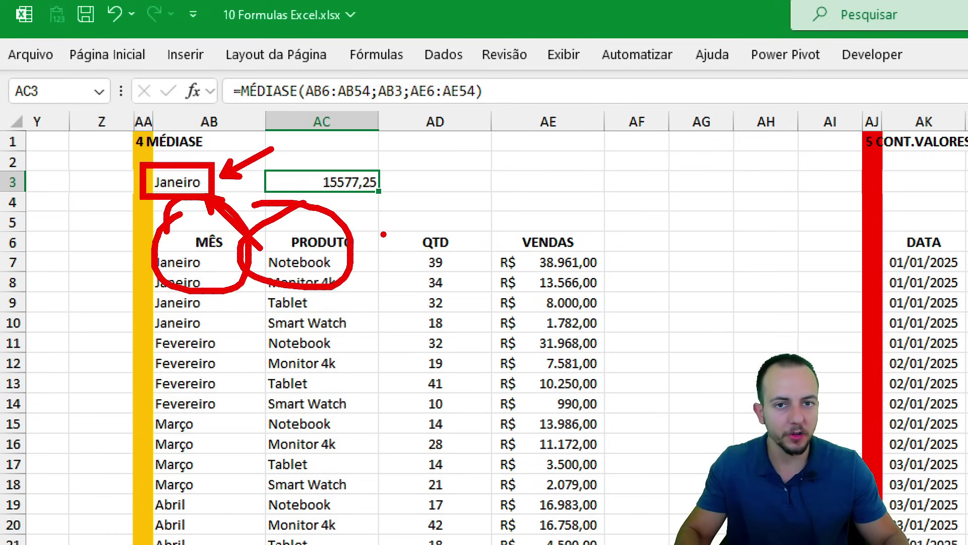
{"action": "key", "text": "Escape"}
Go to the CONT.VALORES section and examine its DATA, ID PEDIDO and TAXA columns.
{"action": "scroll", "coordinate": [404, 301], "scroll_direction": "right", "scroll_amount": 5}
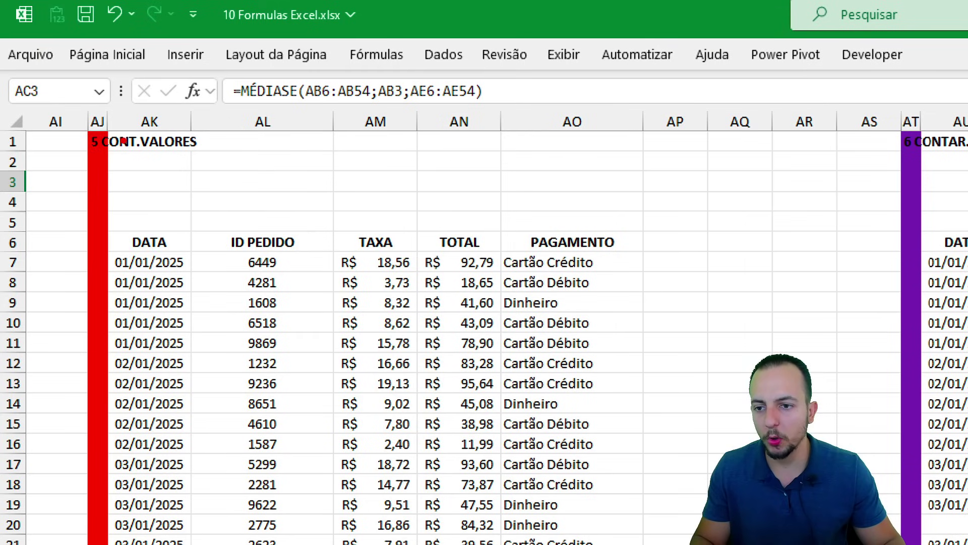
{"action": "left_click_drag", "start_coordinate": [59, 118], "coordinate": [209, 159]}
{"action": "left_click_drag", "start_coordinate": [220, 156], "coordinate": [266, 201]}
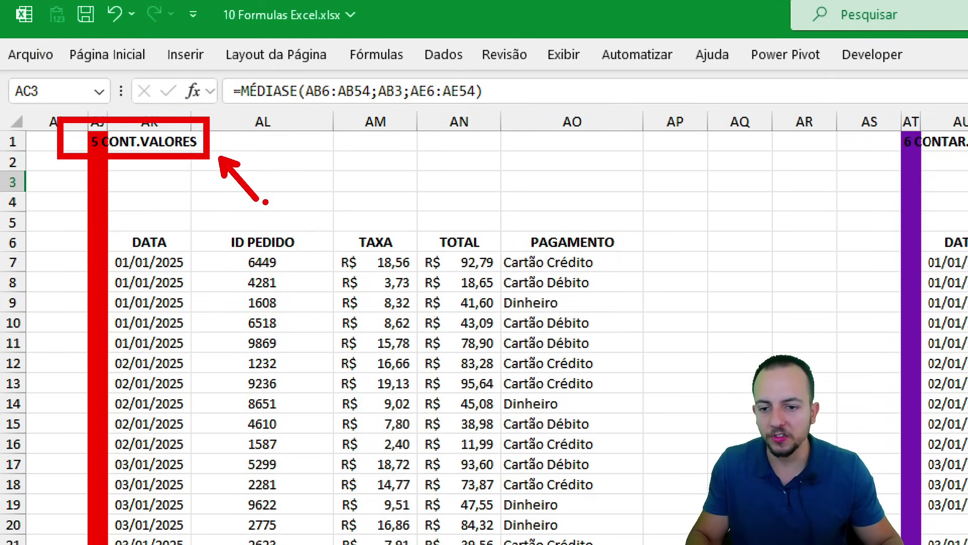
{"action": "key", "text": "Escape"}
{"action": "mouse_move", "coordinate": [240, 190]}
{"action": "left_mouse_down"}
{"action": "mouse_move", "coordinate": [287, 296]}
{"action": "mouse_move", "coordinate": [288, 354]}
{"action": "left_mouse_up"}
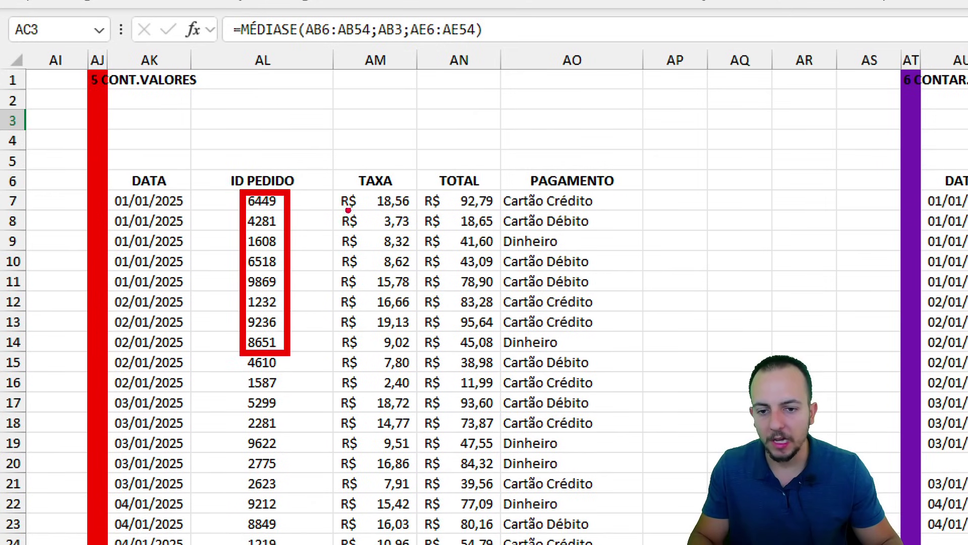
{"action": "left_click_drag", "start_coordinate": [335, 186], "coordinate": [411, 368]}
{"action": "left_click_drag", "start_coordinate": [108, 188], "coordinate": [199, 367]}
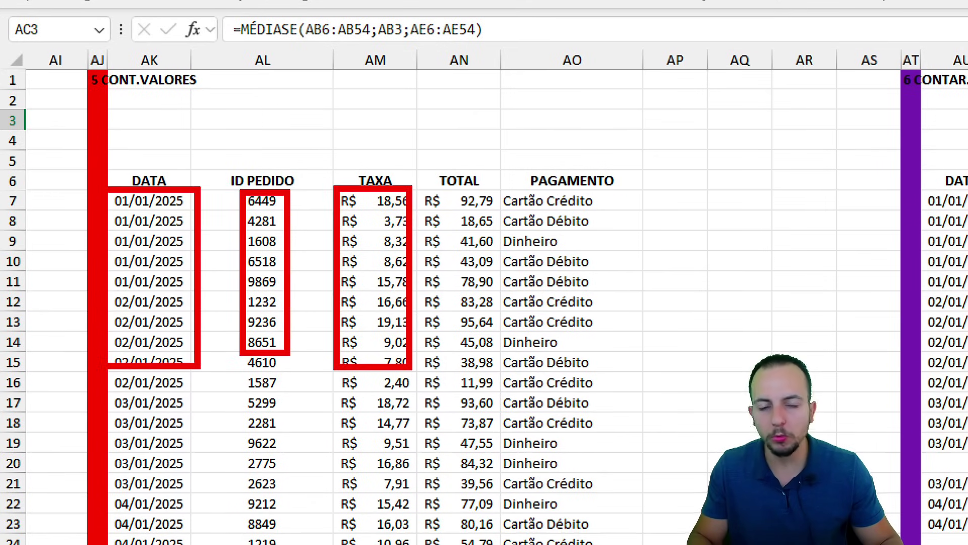
{"action": "key", "text": "Escape"}
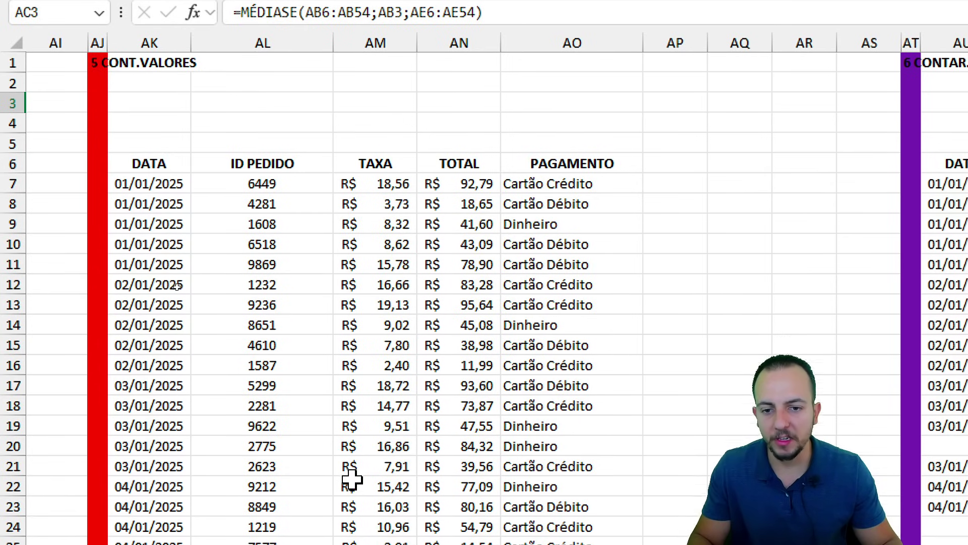
Look through the order entries in the ID PEDIDO column that the CONT.VALORES section deals with.
{"action": "left_click_drag", "start_coordinate": [319, 160], "coordinate": [317, 250]}
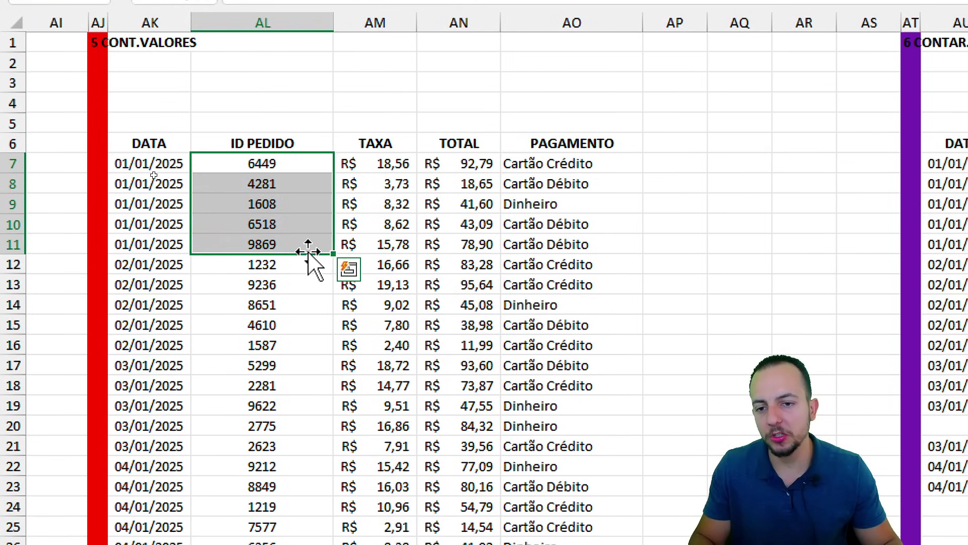
{"action": "left_click", "coordinate": [285, 147]}
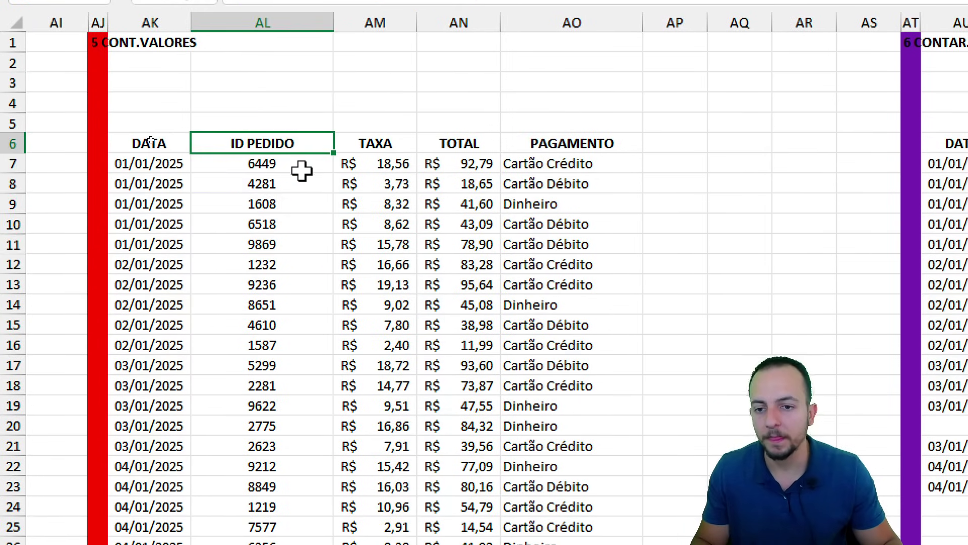
{"action": "left_click", "coordinate": [301, 170]}
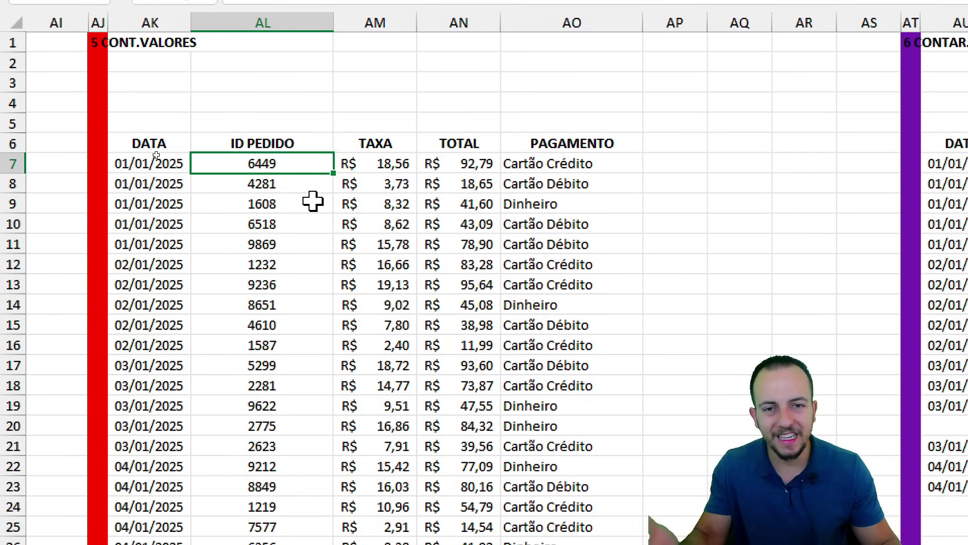
{"action": "scroll", "coordinate": [298, 393], "scroll_direction": "down", "scroll_amount": 8}
{"action": "scroll", "coordinate": [309, 440], "scroll_direction": "up", "scroll_amount": 8}
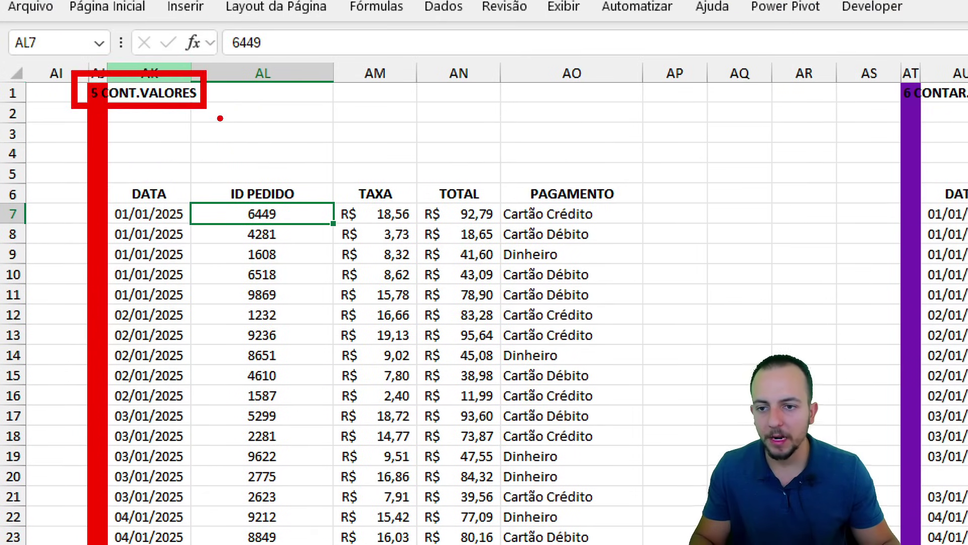
{"action": "left_click_drag", "start_coordinate": [226, 62], "coordinate": [20, 94]}
{"action": "key", "text": "Escape"}
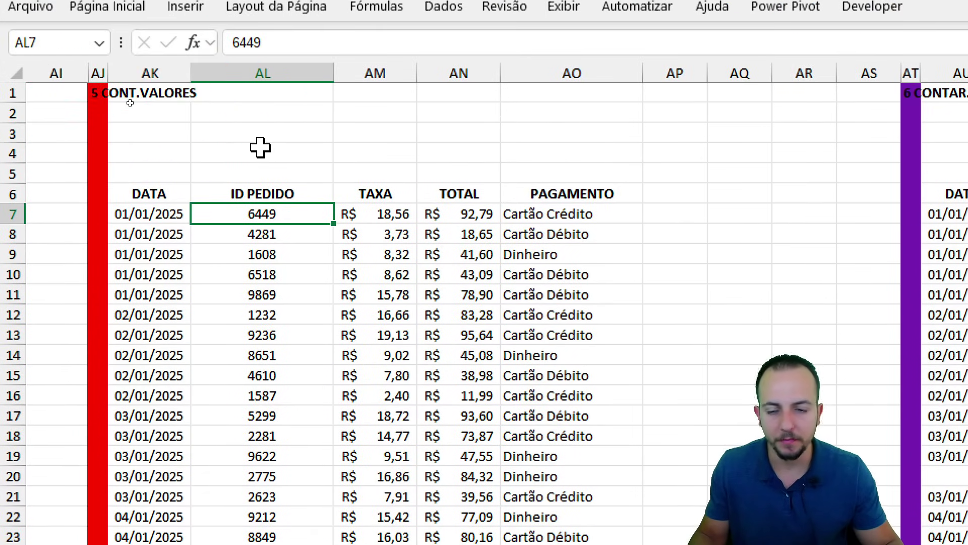
Start a CONT.VALORES formula in AL3 of the CONT.VALORES section.
{"action": "left_click", "coordinate": [273, 138]}
{"action": "type", "text": "=c"}
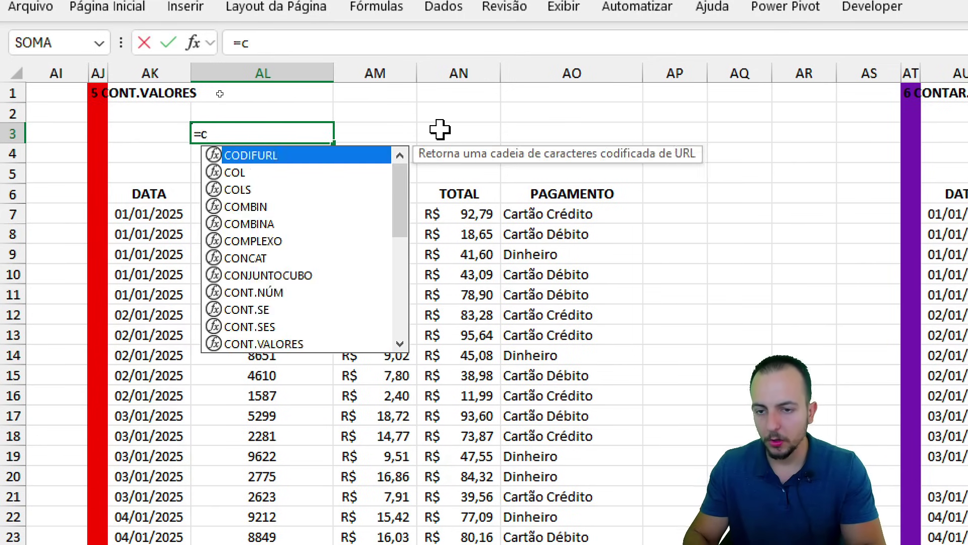
{"action": "type", "text": "ont.vao"}
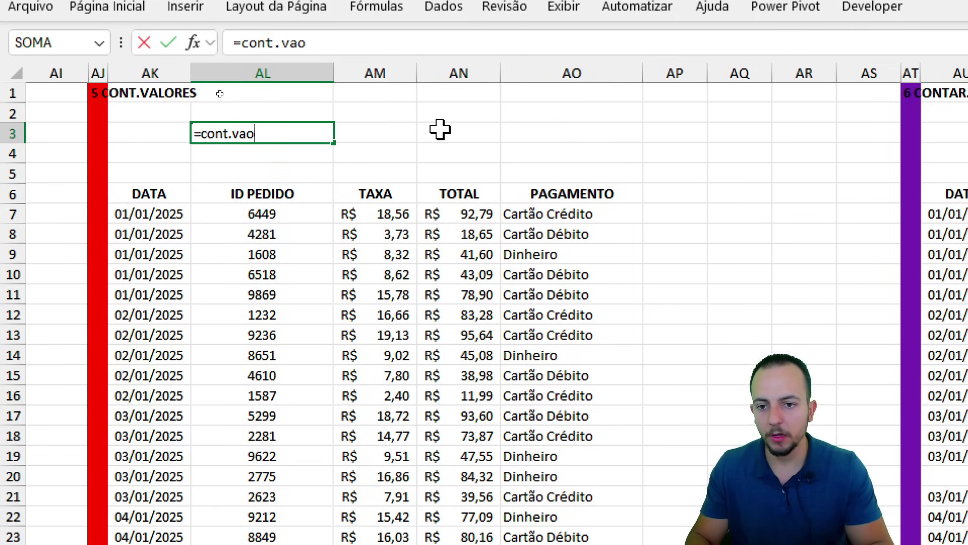
{"action": "key", "text": "BackSpace"}
{"action": "key", "text": "BackSpace"}
{"action": "key", "text": "BackSpace"}
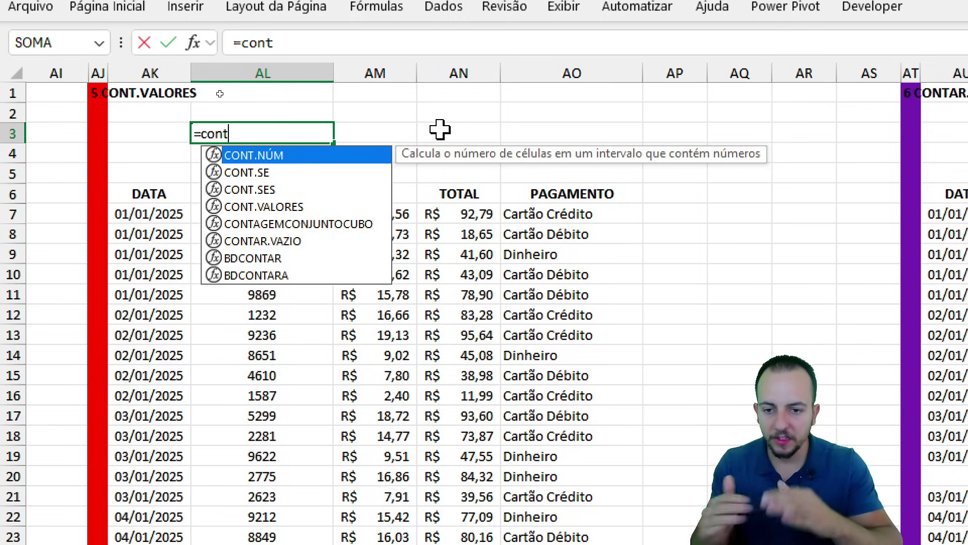
{"action": "key", "text": "Down"}
{"action": "key", "text": "Down"}
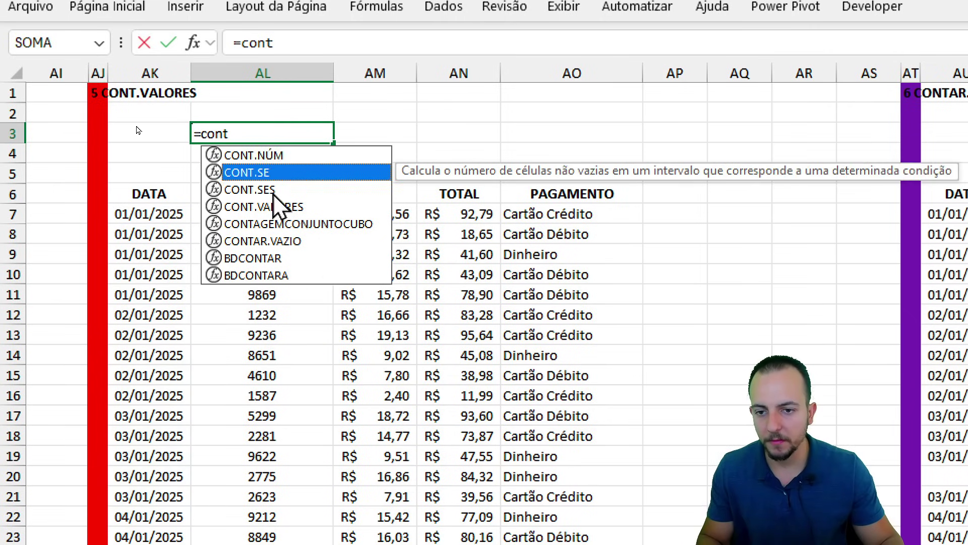
{"action": "key", "text": "Down"}
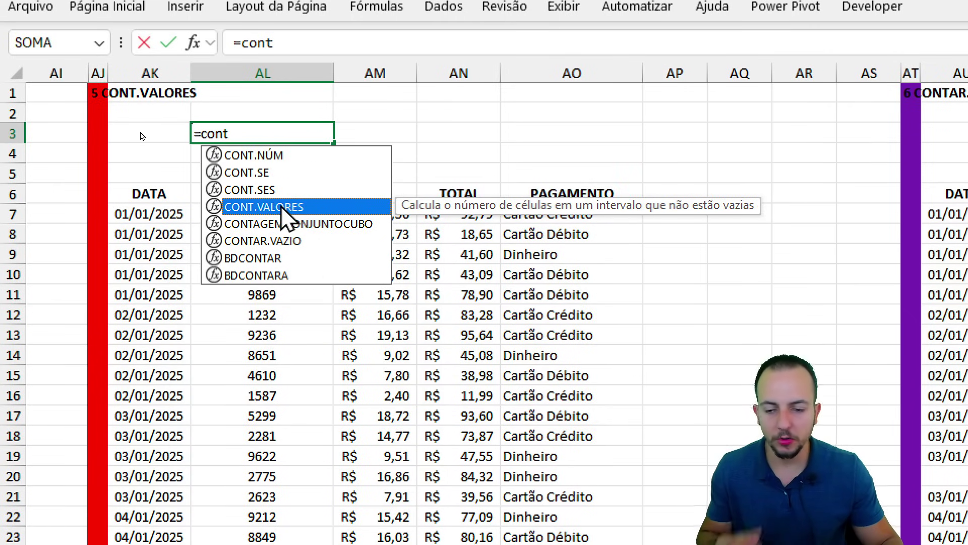
{"action": "key", "text": "Tab"}
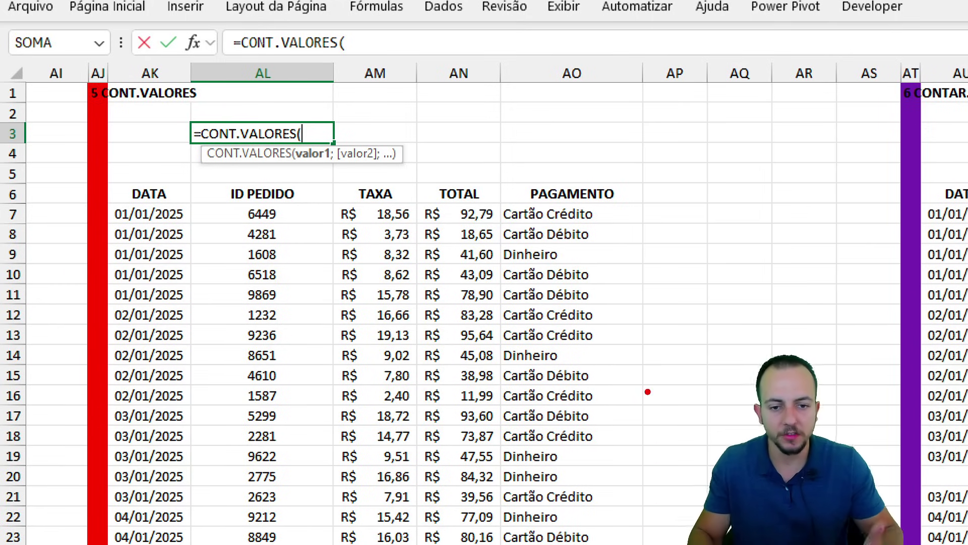
{"action": "left_click_drag", "start_coordinate": [500, 204], "coordinate": [611, 227]}
{"action": "mouse_move", "coordinate": [648, 175]}
{"action": "left_mouse_down"}
{"action": "mouse_move", "coordinate": [656, 241]}
{"action": "mouse_move", "coordinate": [689, 247]}
{"action": "left_mouse_up"}
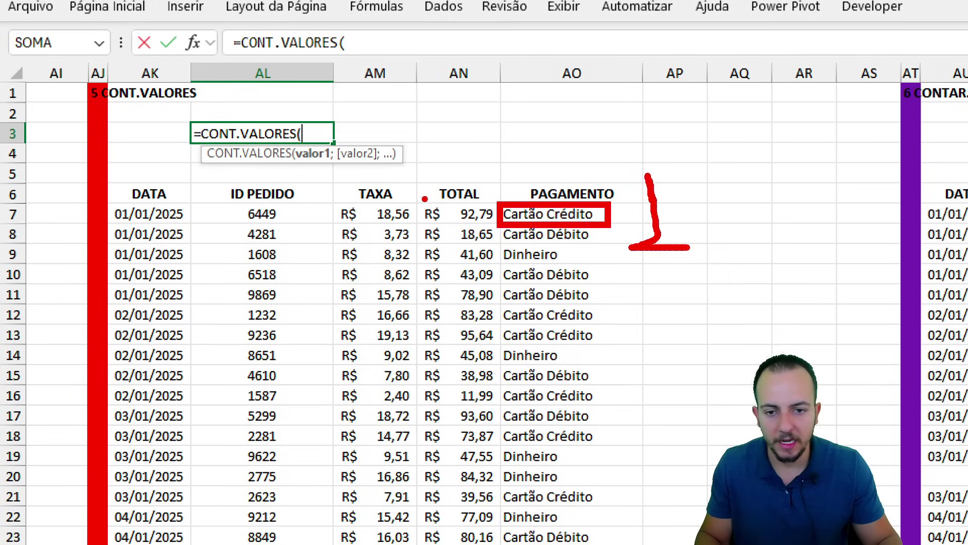
{"action": "mouse_move", "coordinate": [425, 199]}
{"action": "left_mouse_down"}
{"action": "mouse_move", "coordinate": [492, 217]}
{"action": "mouse_move", "coordinate": [416, 222]}
{"action": "mouse_move", "coordinate": [439, 266]}
{"action": "mouse_move", "coordinate": [494, 257]}
{"action": "left_mouse_up"}
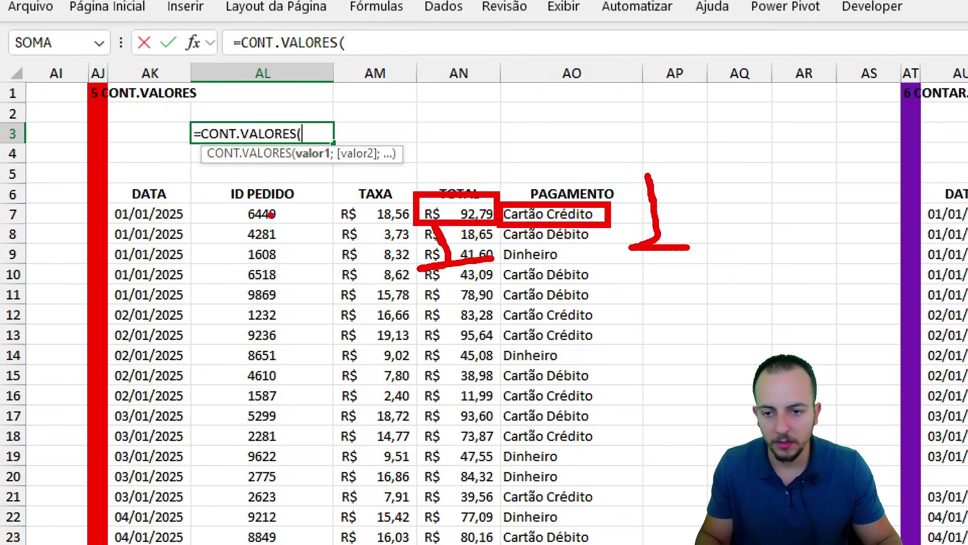
{"action": "mouse_move", "coordinate": [235, 200]}
{"action": "left_mouse_down"}
{"action": "mouse_move", "coordinate": [302, 227]}
{"action": "mouse_move", "coordinate": [302, 252]}
{"action": "left_mouse_up"}
{"action": "left_click_drag", "start_coordinate": [275, 255], "coordinate": [330, 254]}
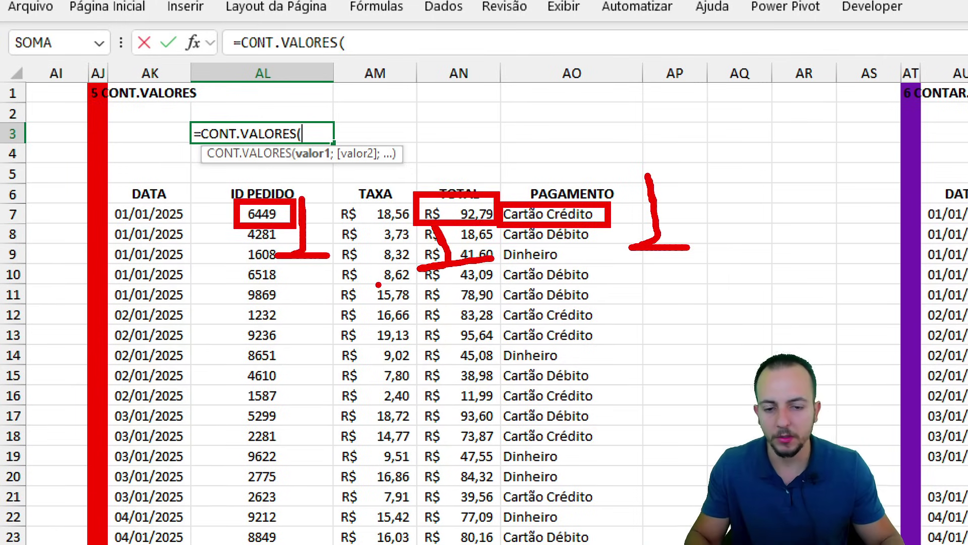
{"action": "key", "text": "Escape"}
Complete the CONT.VALORES formula in AL3 with the PAGAMENTO entries in AO7:AO141 as its range.
{"action": "mouse_move", "coordinate": [562, 216]}
{"action": "left_mouse_down"}
{"action": "mouse_move", "coordinate": [579, 211]}
{"action": "mouse_move", "coordinate": [566, 537]}
{"action": "mouse_move", "coordinate": [569, 452]}
{"action": "left_mouse_up"}
{"action": "scroll", "coordinate": [547, 217], "scroll_direction": "up", "scroll_amount": 20}
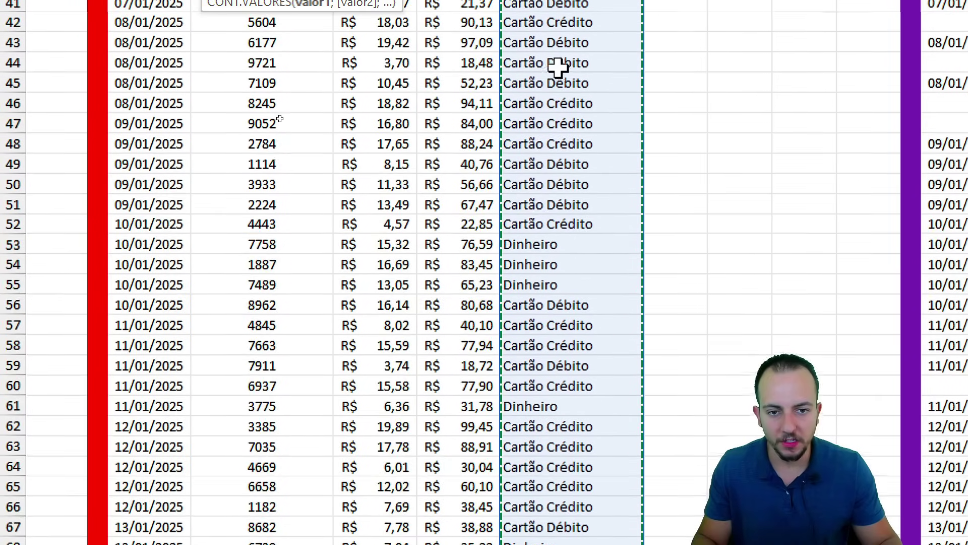
{"action": "scroll", "coordinate": [558, 68], "scroll_direction": "up", "scroll_amount": 13}
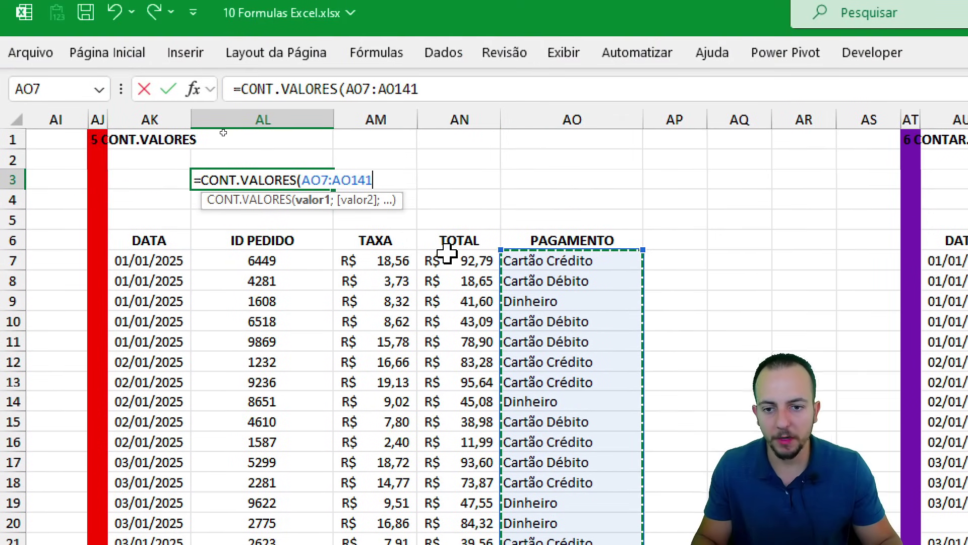
{"action": "key", "text": "Return"}
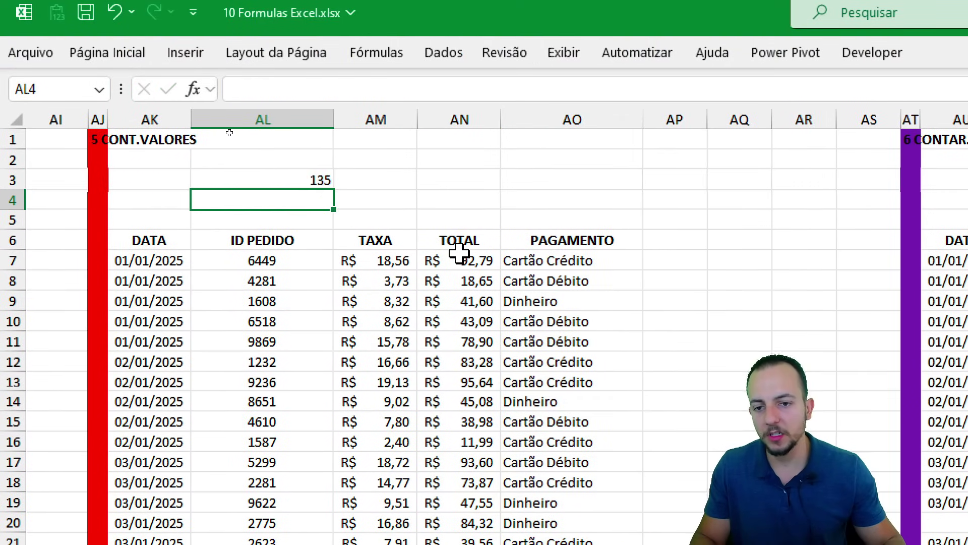
Review the CONT.VALORES formula in AL3 against the entries in the PAGAMENTO column.
{"action": "left_click", "coordinate": [319, 175]}
{"action": "left_click_drag", "start_coordinate": [614, 259], "coordinate": [684, 229]}
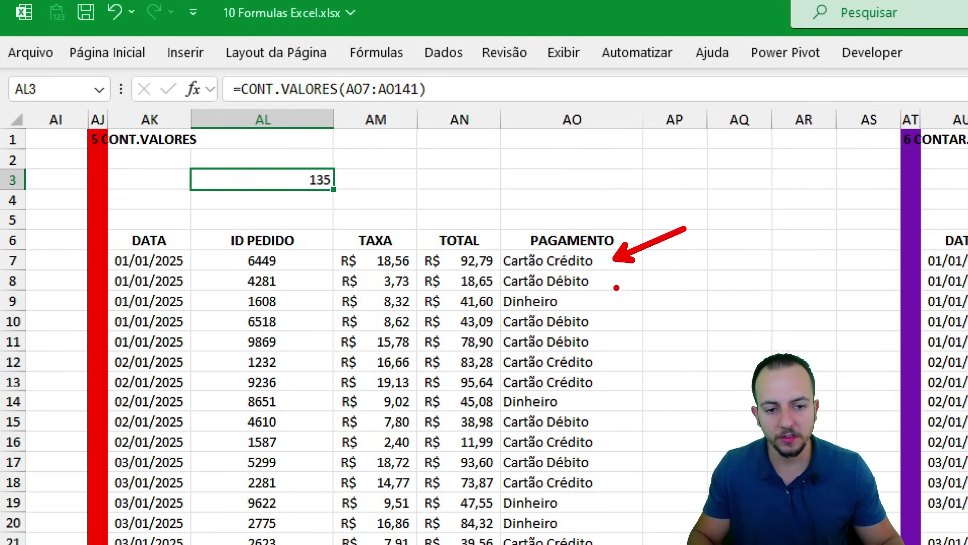
{"action": "left_click_drag", "start_coordinate": [609, 290], "coordinate": [709, 247]}
{"action": "left_click_drag", "start_coordinate": [589, 331], "coordinate": [676, 294]}
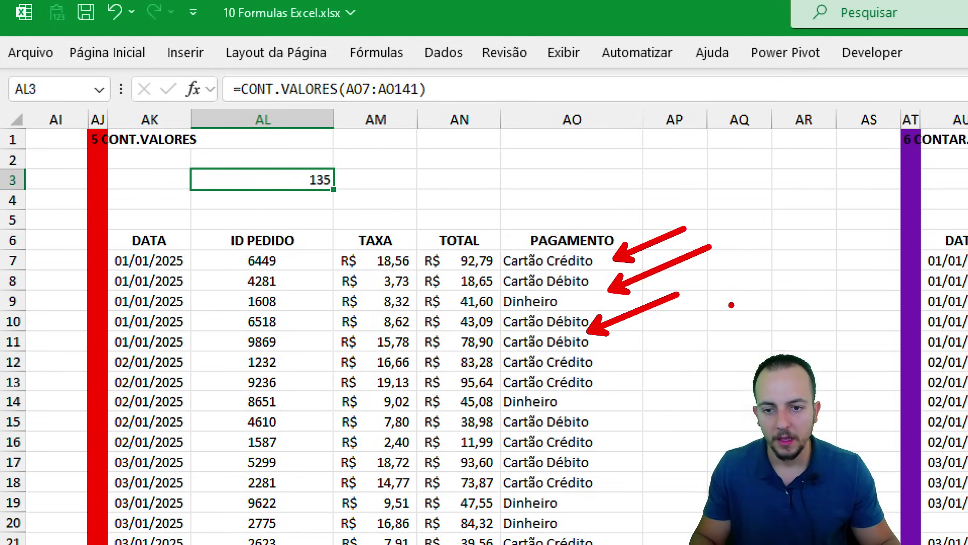
{"action": "mouse_move", "coordinate": [328, 158]}
{"action": "left_mouse_down"}
{"action": "mouse_move", "coordinate": [322, 200]}
{"action": "mouse_move", "coordinate": [317, 162]}
{"action": "left_mouse_up"}
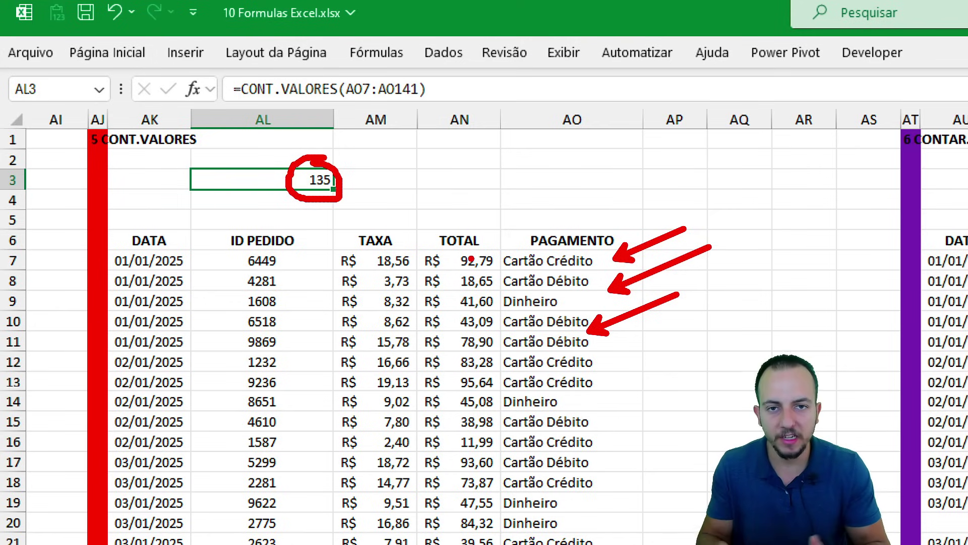
{"action": "key", "text": "Escape"}
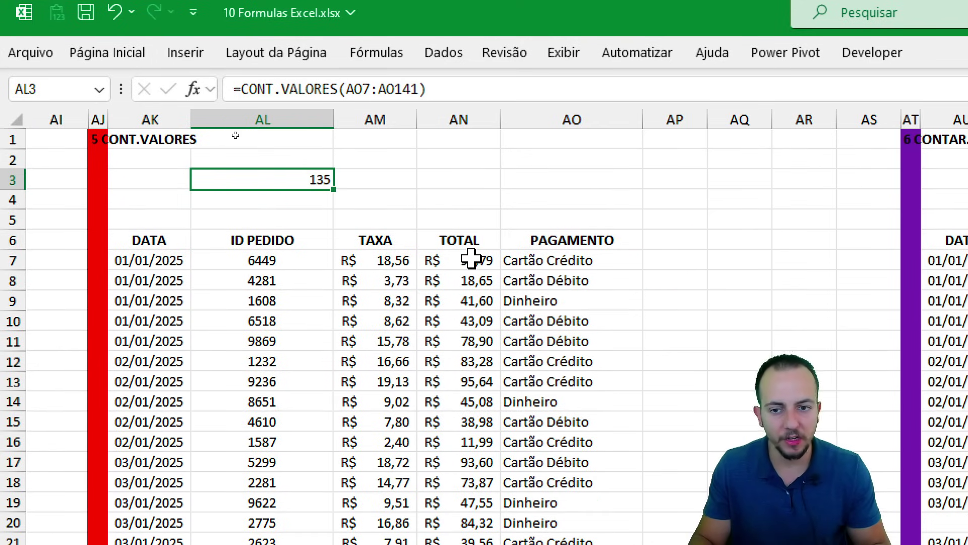
Replace the formula in AL3 with a CONT.VALORES count of the entire column AO (AO:AO).
{"action": "key", "text": "Delete"}
{"action": "type", "text": "=cont"}
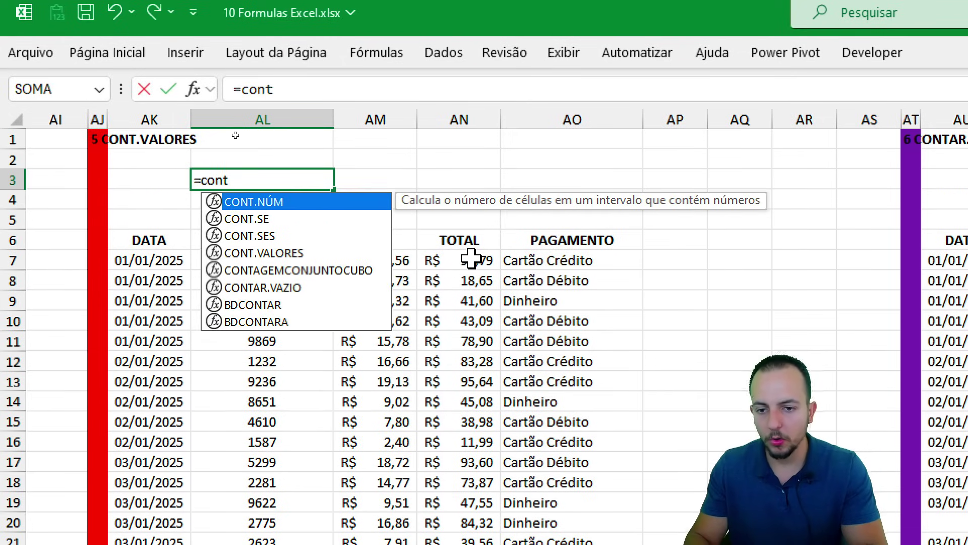
{"action": "left_click", "coordinate": [281, 248]}
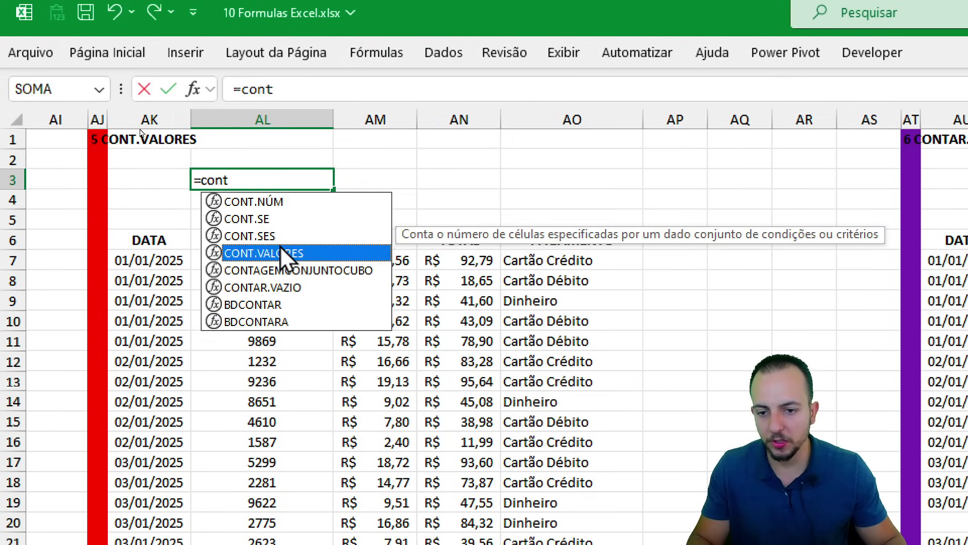
{"action": "double_click", "coordinate": [283, 250]}
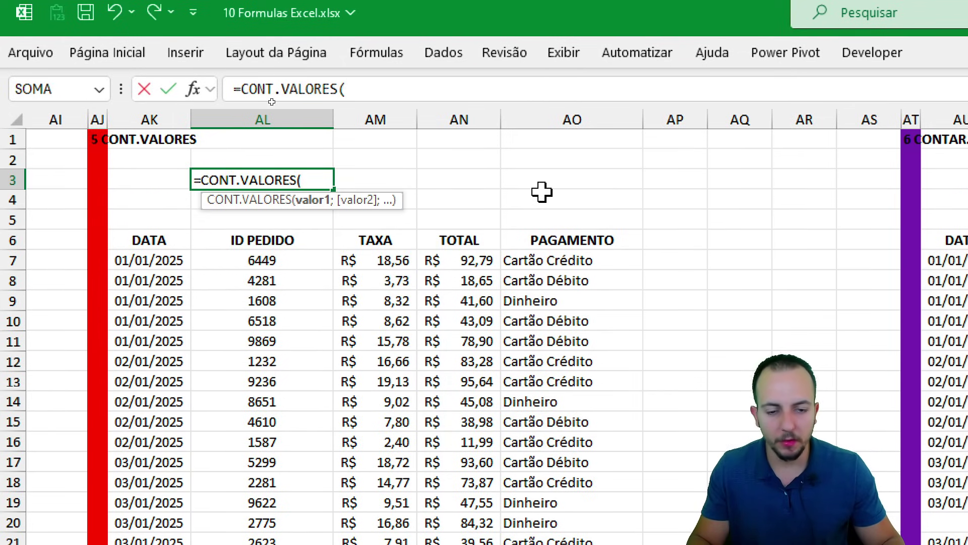
{"action": "left_click_drag", "start_coordinate": [543, 191], "coordinate": [565, 402]}
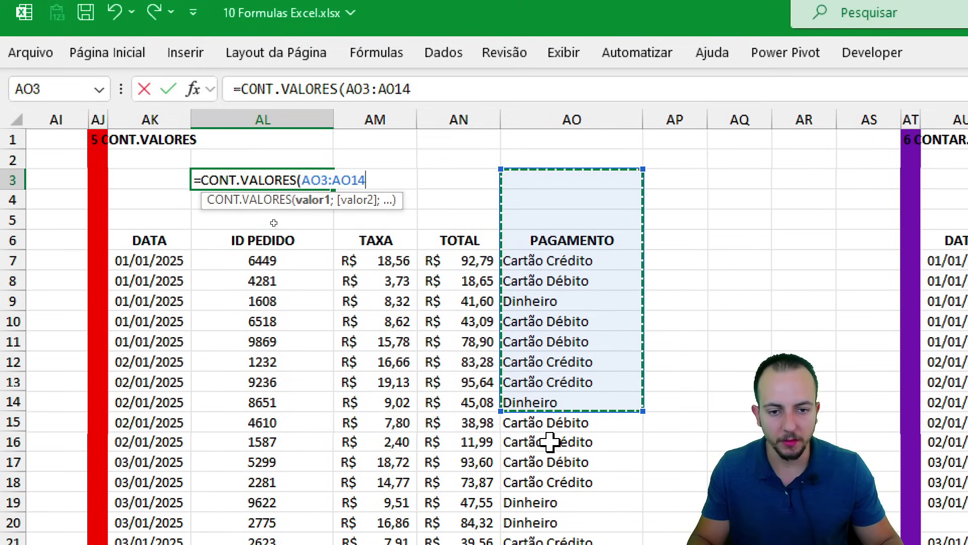
{"action": "left_click", "coordinate": [600, 119]}
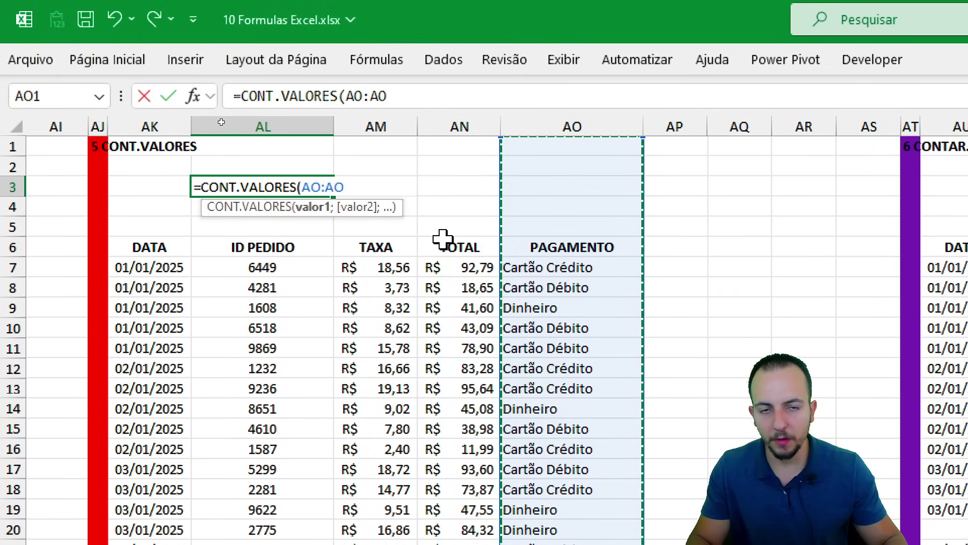
{"action": "key", "text": "Return"}
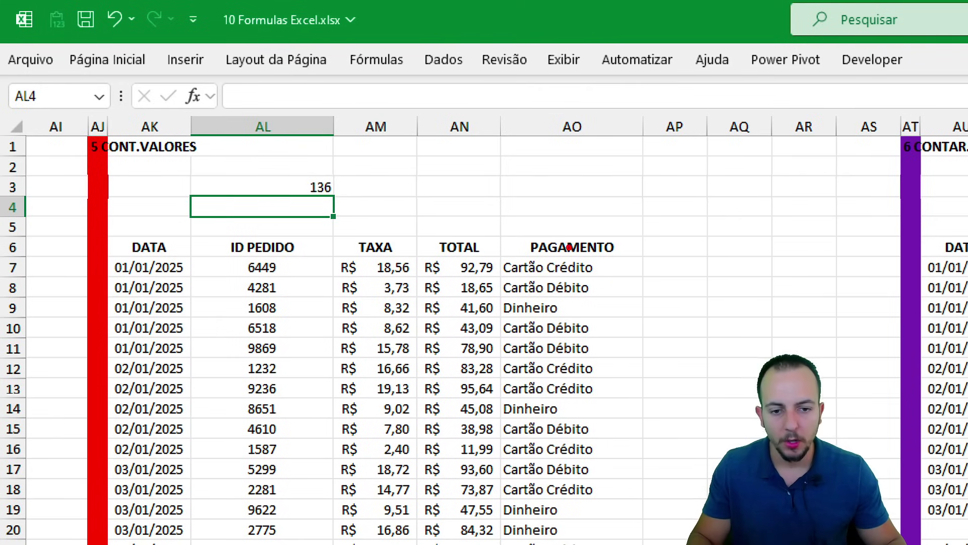
{"action": "mouse_move", "coordinate": [501, 129]}
{"action": "left_mouse_down"}
{"action": "mouse_move", "coordinate": [630, 461]}
{"action": "mouse_move", "coordinate": [642, 465]}
{"action": "left_mouse_up"}
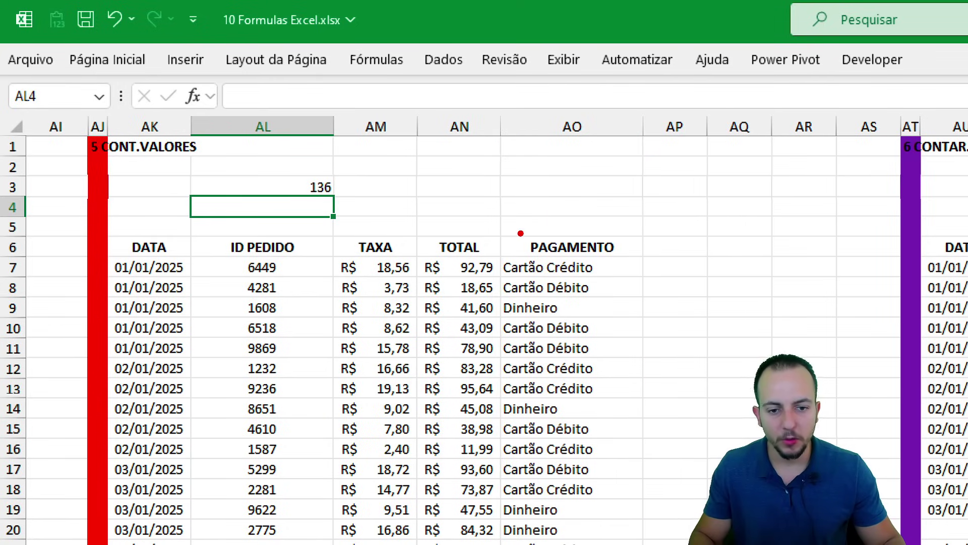
{"action": "left_click_drag", "start_coordinate": [516, 232], "coordinate": [620, 262]}
{"action": "left_click_drag", "start_coordinate": [688, 307], "coordinate": [629, 262]}
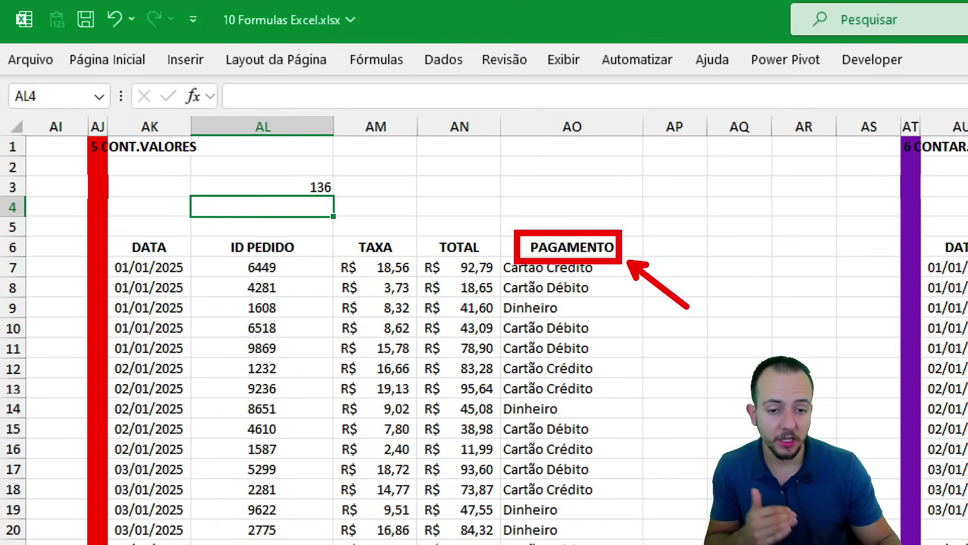
{"action": "mouse_move", "coordinate": [527, 259]}
{"action": "left_mouse_down"}
{"action": "mouse_move", "coordinate": [613, 207]}
{"action": "mouse_move", "coordinate": [637, 206]}
{"action": "left_mouse_up"}
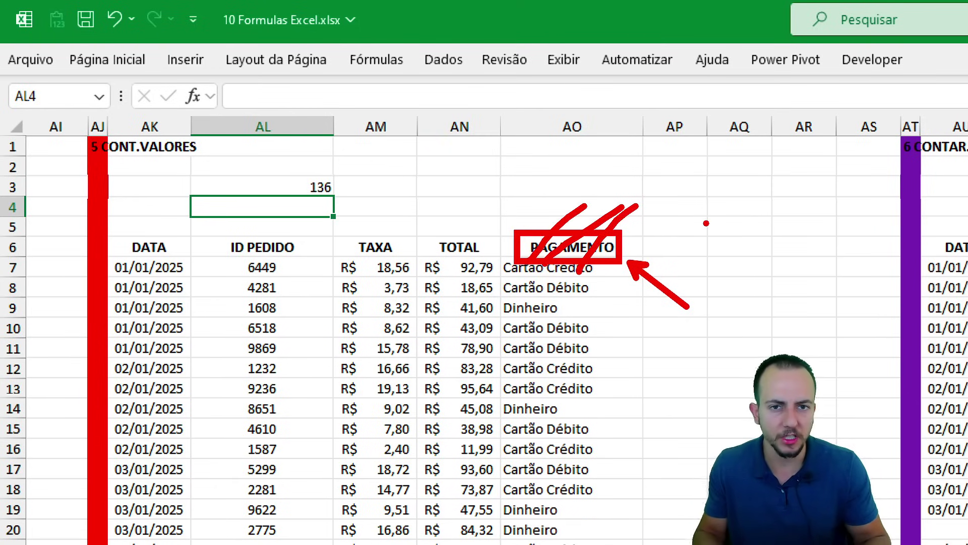
{"action": "key", "text": "Escape"}
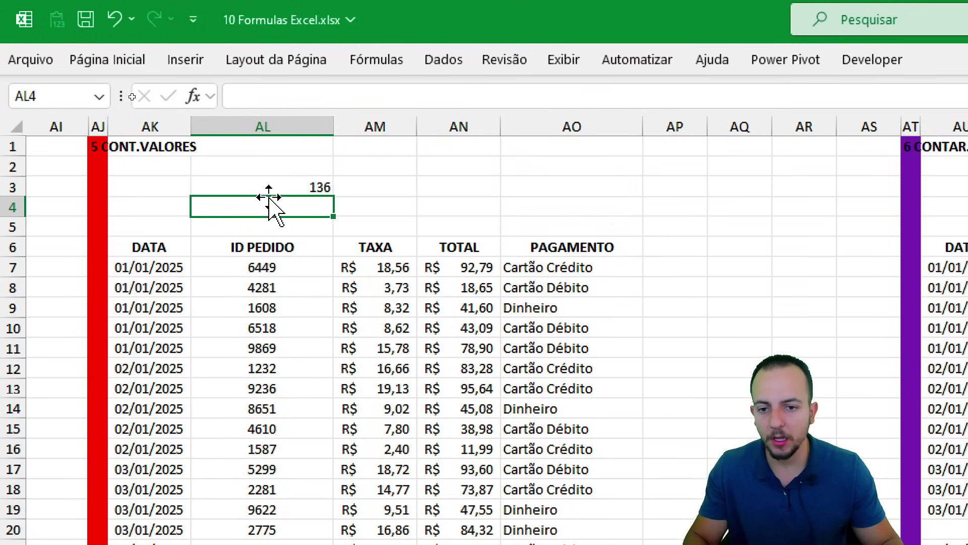
Subtract 1 from the count in AL3 to exclude the header, making the formula =CONT.VALORES(AO:AO)-1.
{"action": "left_click", "coordinate": [286, 183]}
{"action": "double_click", "coordinate": [278, 181]}
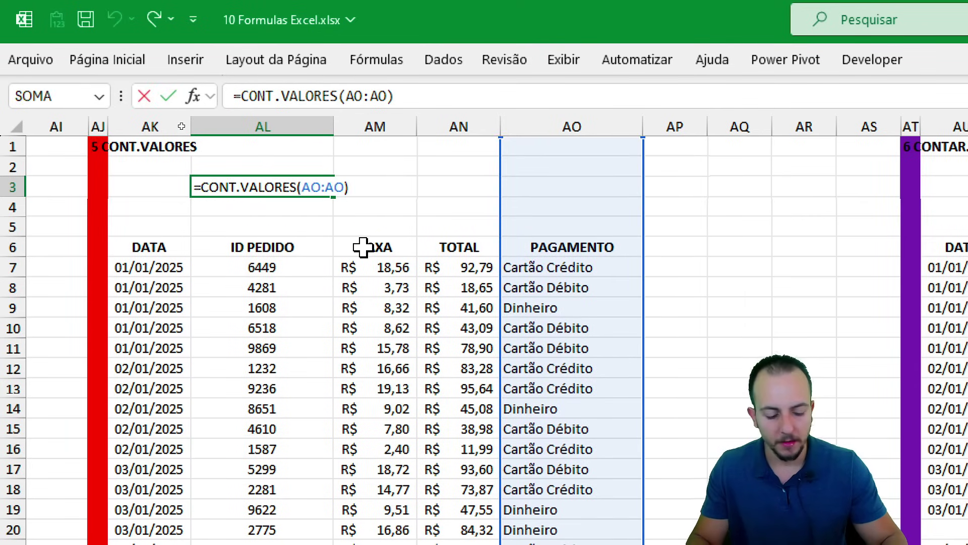
{"action": "type", "text": "-1"}
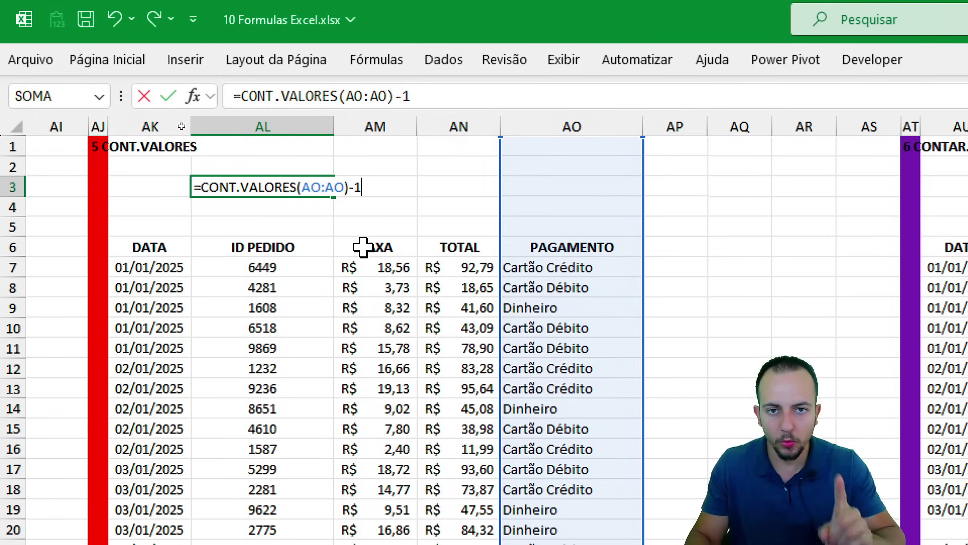
{"action": "key", "text": "Return"}
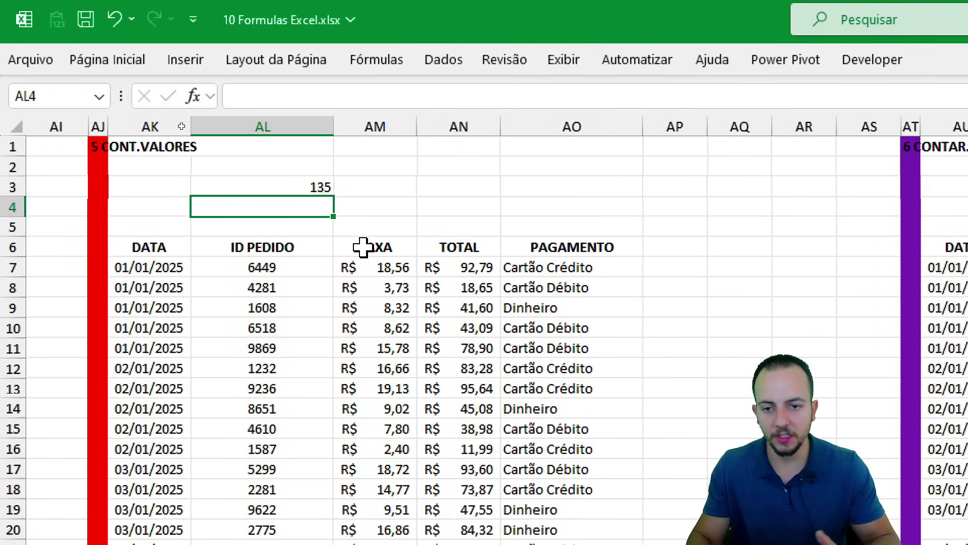
Add test entries below the PAGAMENTO data: abc 123 in AO143, 123 in AO145 and abc in AO147.
{"action": "scroll", "coordinate": [589, 276], "scroll_direction": "down", "scroll_amount": 20}
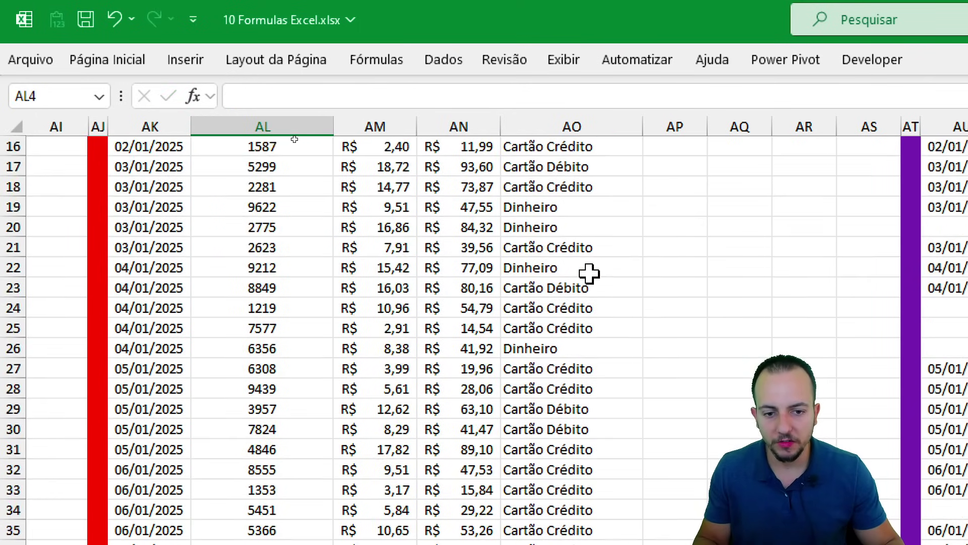
{"action": "scroll", "coordinate": [588, 301], "scroll_direction": "down", "scroll_amount": 20}
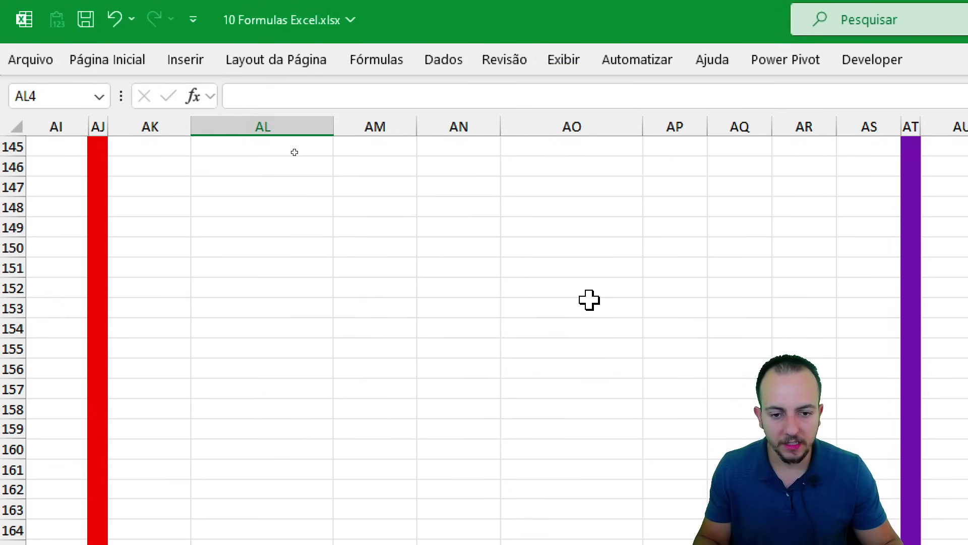
{"action": "scroll", "coordinate": [585, 299], "scroll_direction": "up", "scroll_amount": 3}
{"action": "left_click", "coordinate": [541, 305]}
{"action": "left_click", "coordinate": [529, 289]}
{"action": "type", "text": "abc 123"}
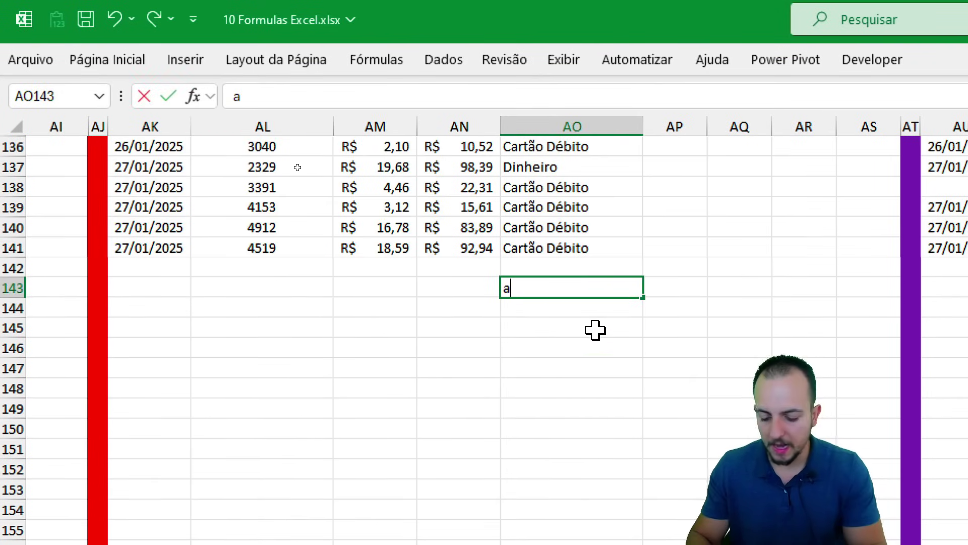
{"action": "left_click", "coordinate": [595, 329]}
{"action": "type", "text": "123"}
{"action": "key", "text": "Return"}
{"action": "key", "text": "Return"}
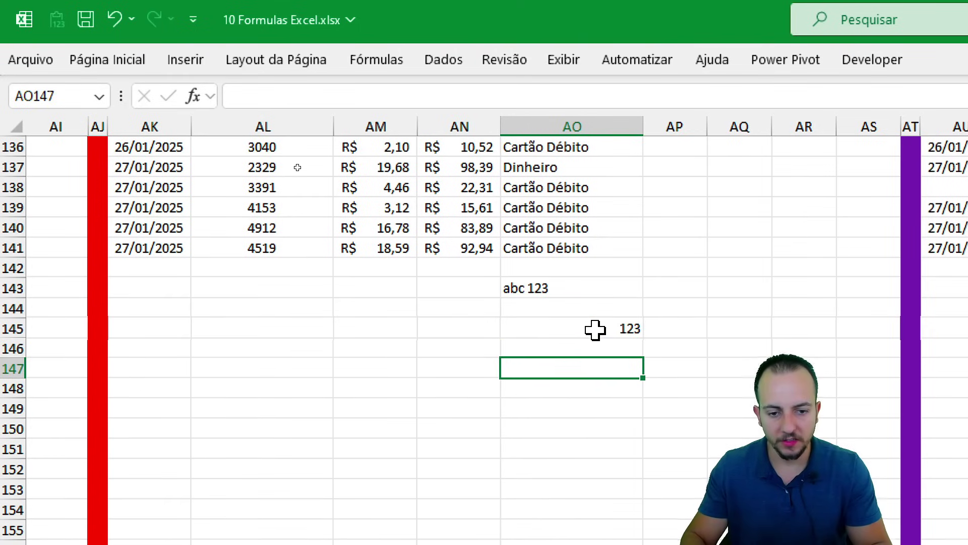
{"action": "type", "text": "abc"}
{"action": "key", "text": "Return"}
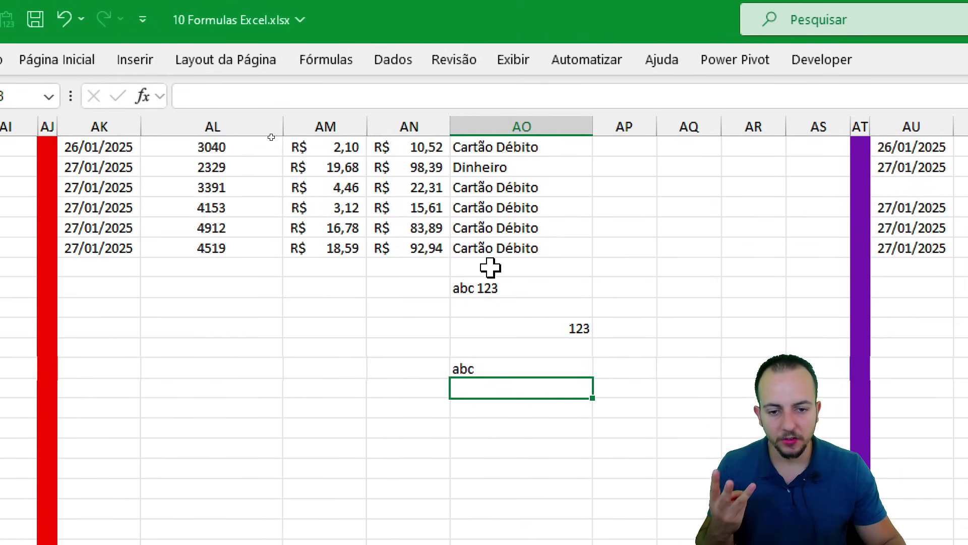
Compare the test entries below the PAGAMENTO data with the count in AL3.
{"action": "left_click_drag", "start_coordinate": [541, 288], "coordinate": [548, 374]}
{"action": "left_click", "coordinate": [339, 227]}
{"action": "scroll", "coordinate": [174, 263], "scroll_direction": "up", "scroll_amount": 20}
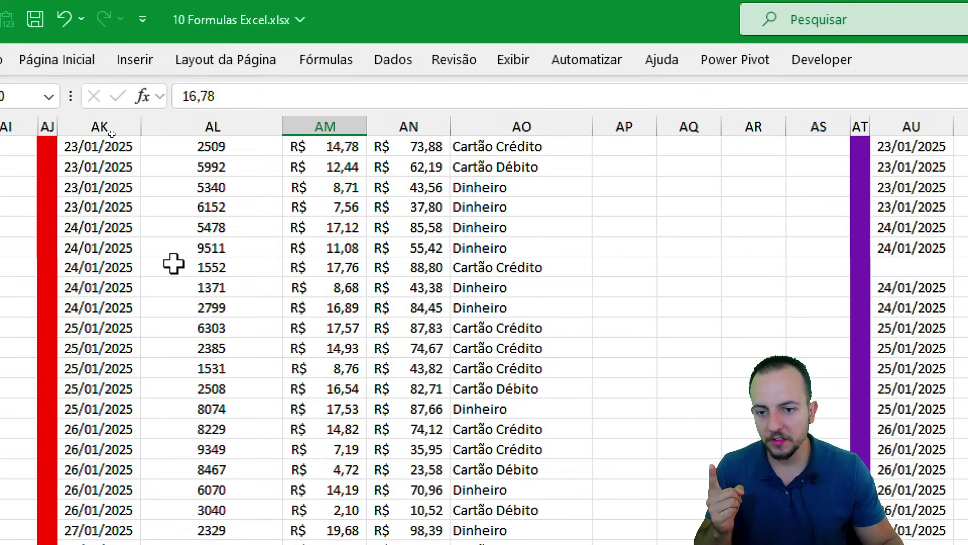
{"action": "scroll", "coordinate": [174, 263], "scroll_direction": "up", "scroll_amount": 12}
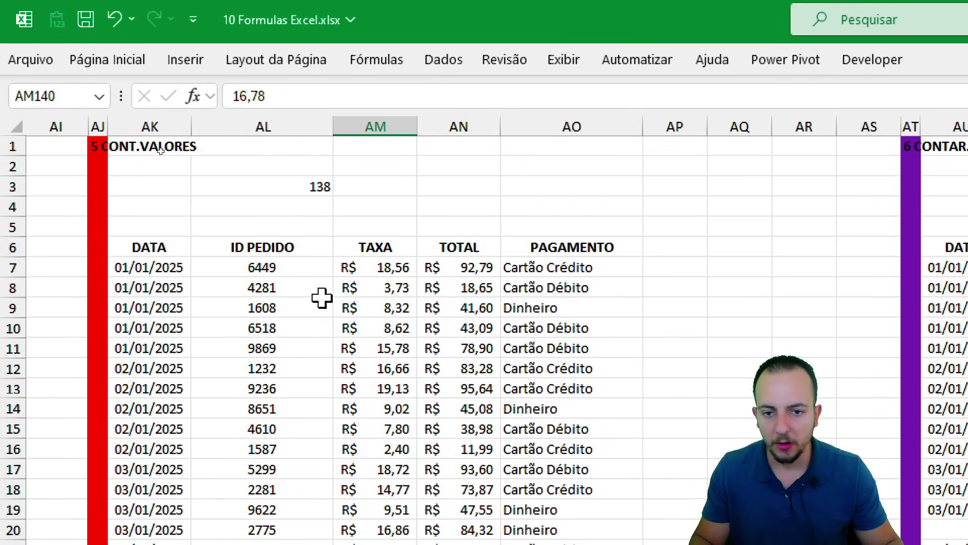
Examine the blank rows in the CONTAR.VAZIO table, marking rows 20, 24 to 26 and 34.
{"action": "scroll", "coordinate": [271, 297], "scroll_direction": "right", "scroll_amount": 3}
{"action": "scroll", "coordinate": [322, 298], "scroll_direction": "right", "scroll_amount": 3}
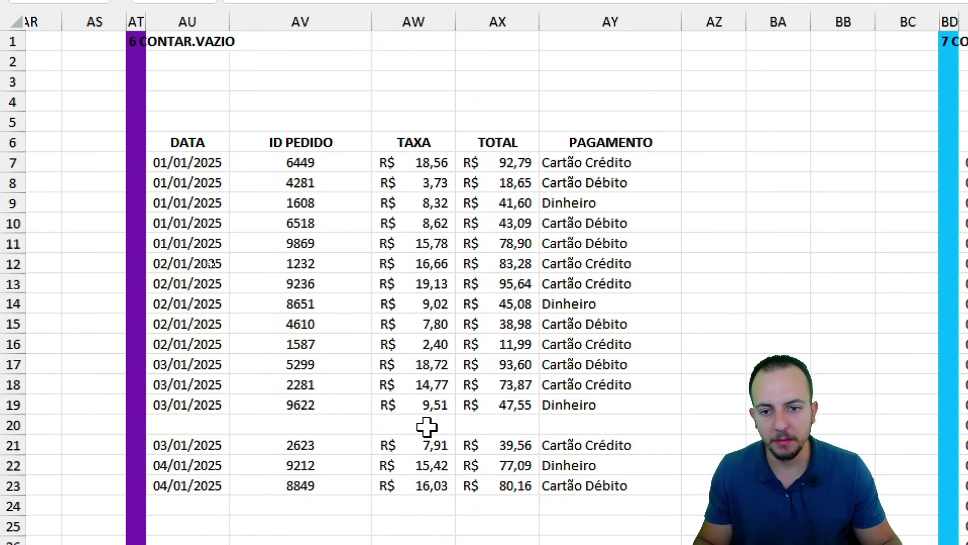
{"action": "scroll", "coordinate": [409, 400], "scroll_direction": "down", "scroll_amount": 3}
{"action": "scroll", "coordinate": [395, 473], "scroll_direction": "down", "scroll_amount": 2}
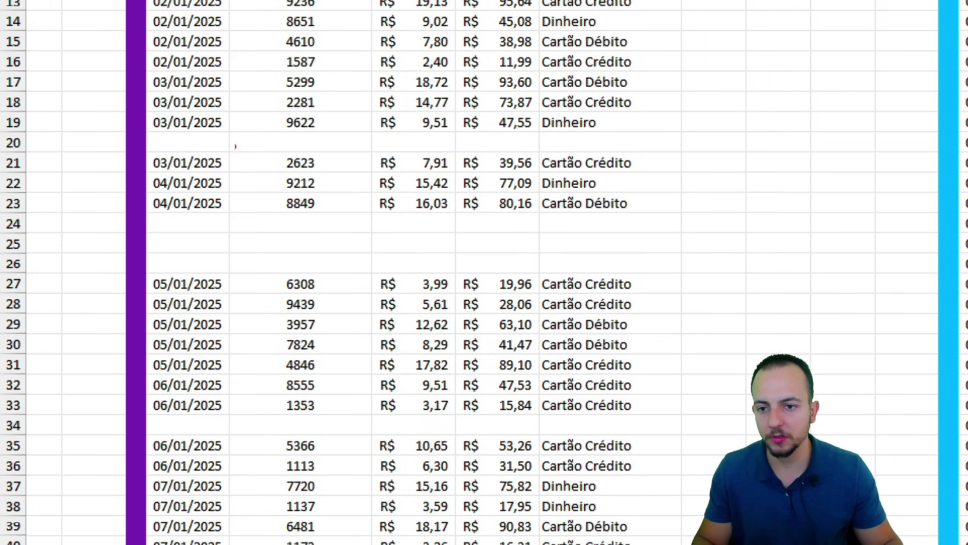
{"action": "left_click_drag", "start_coordinate": [187, 143], "coordinate": [607, 142]}
{"action": "mouse_move", "coordinate": [594, 221]}
{"action": "left_mouse_down"}
{"action": "mouse_move", "coordinate": [181, 221]}
{"action": "mouse_move", "coordinate": [575, 242]}
{"action": "mouse_move", "coordinate": [167, 258]}
{"action": "left_mouse_up"}
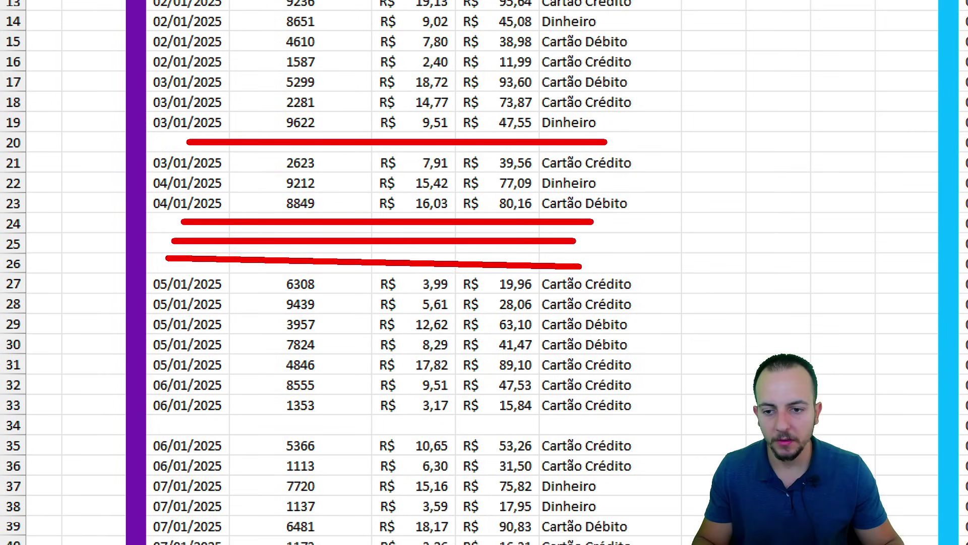
{"action": "left_click_drag", "start_coordinate": [203, 418], "coordinate": [582, 425]}
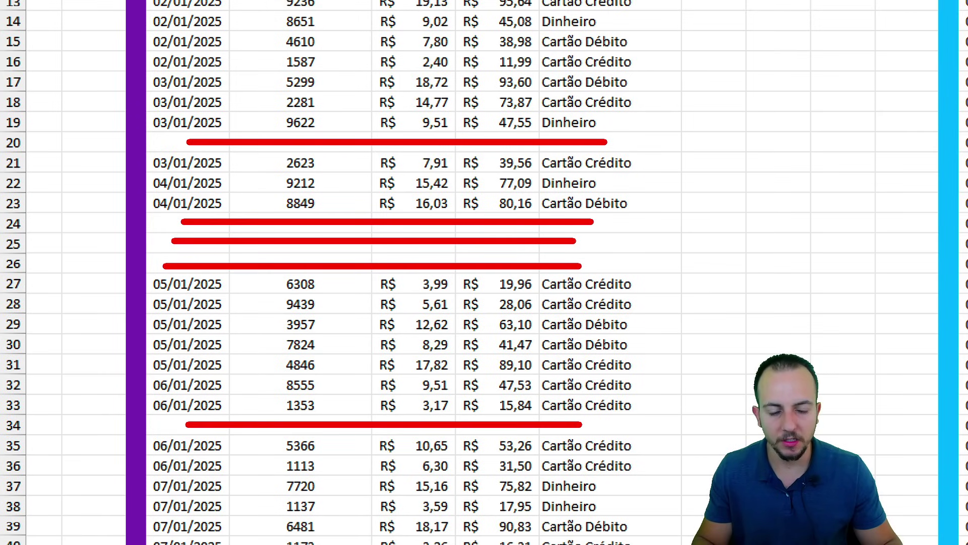
{"action": "left_click_drag", "start_coordinate": [625, 248], "coordinate": [704, 197]}
{"action": "left_click_drag", "start_coordinate": [643, 138], "coordinate": [725, 76]}
{"action": "left_click_drag", "start_coordinate": [627, 422], "coordinate": [696, 354]}
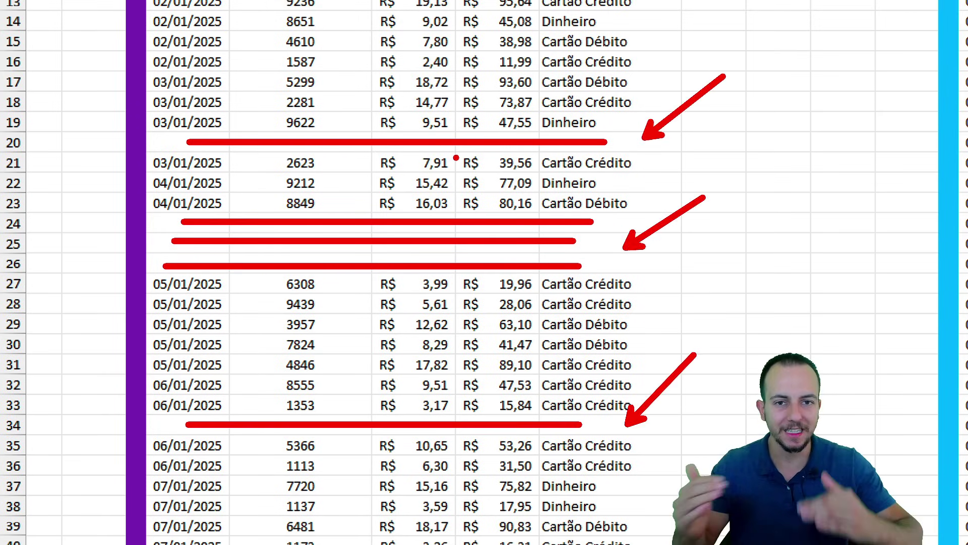
{"action": "key", "text": "Escape"}
Enter a CONTAR.VAZIO formula in AV3 that counts the blank cells of the whole table, AU6:AY141.
{"action": "scroll", "coordinate": [350, 244], "scroll_direction": "up", "scroll_amount": 5}
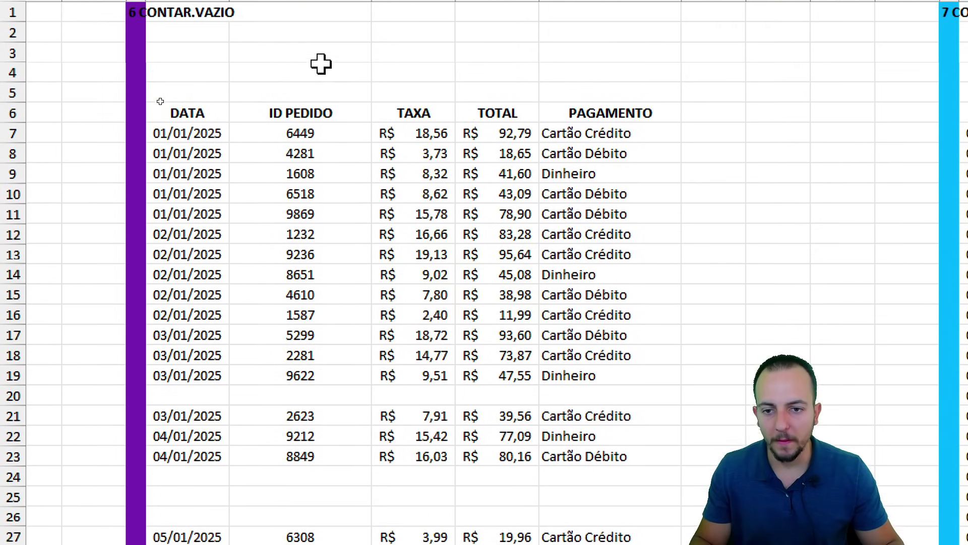
{"action": "scroll", "coordinate": [504, 296], "scroll_direction": "down", "scroll_amount": 16}
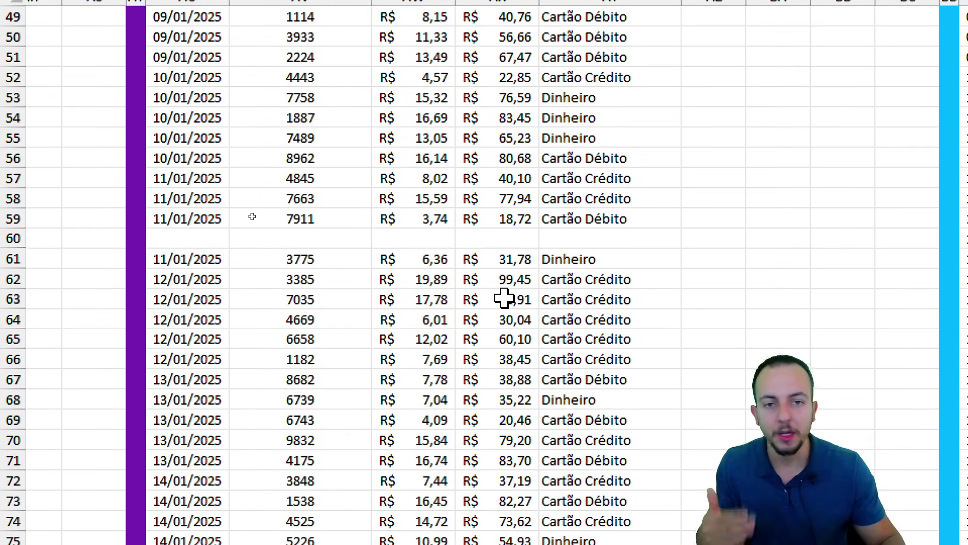
{"action": "scroll", "coordinate": [505, 297], "scroll_direction": "up", "scroll_amount": 16}
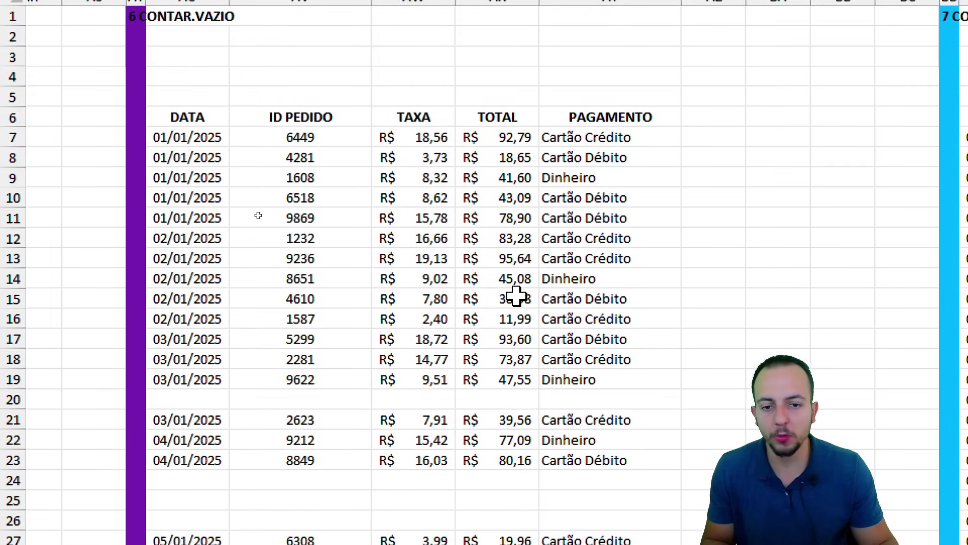
{"action": "scroll", "coordinate": [517, 289], "scroll_direction": "down", "scroll_amount": 20}
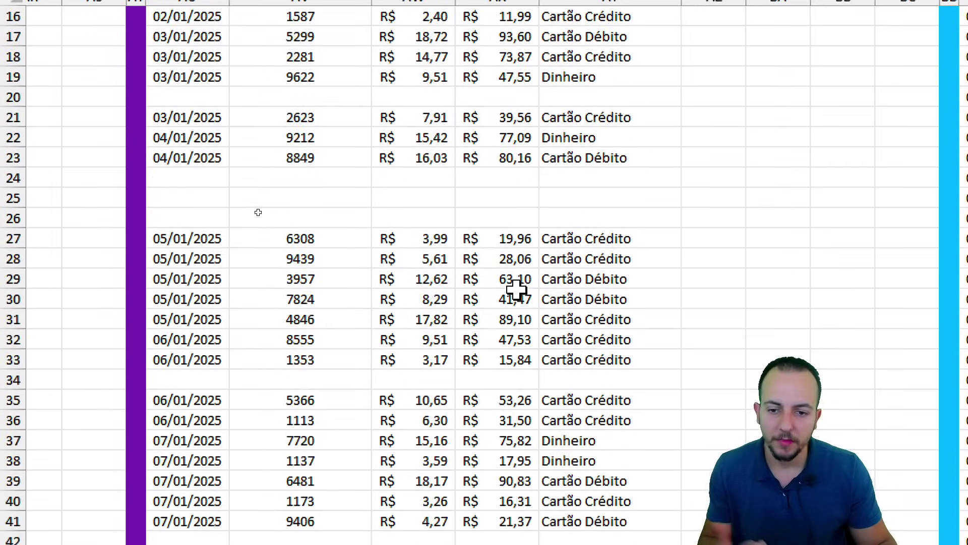
{"action": "scroll", "coordinate": [516, 289], "scroll_direction": "down", "scroll_amount": 18}
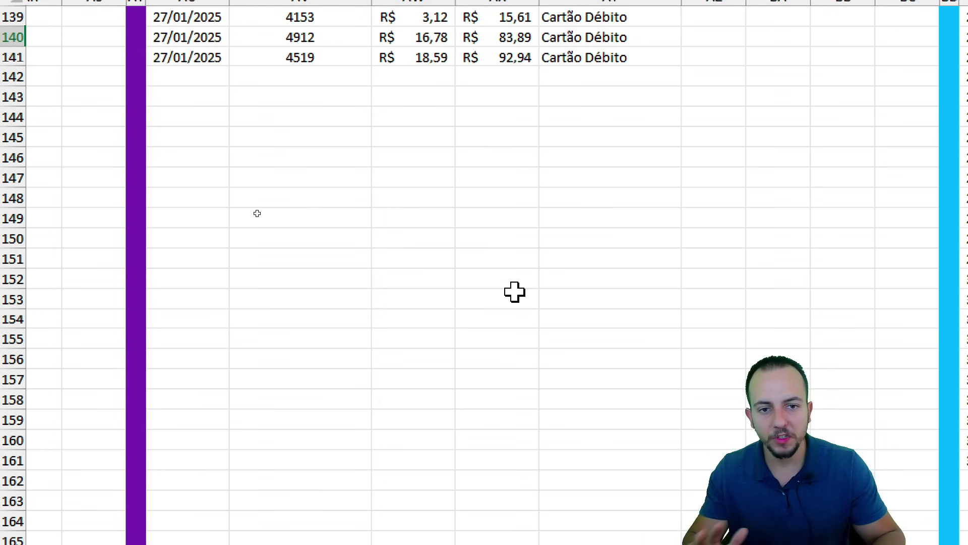
{"action": "scroll", "coordinate": [514, 291], "scroll_direction": "up", "scroll_amount": 20}
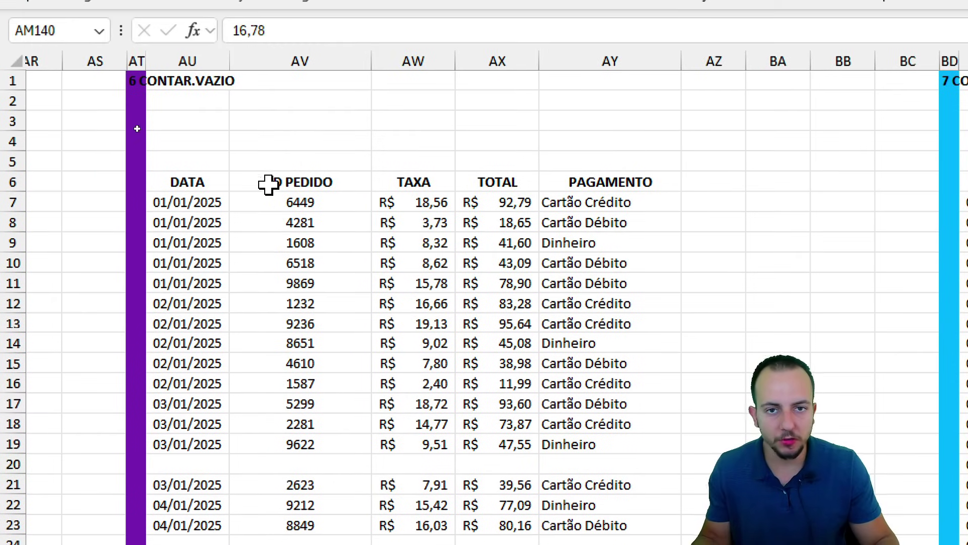
{"action": "left_click", "coordinate": [256, 56]}
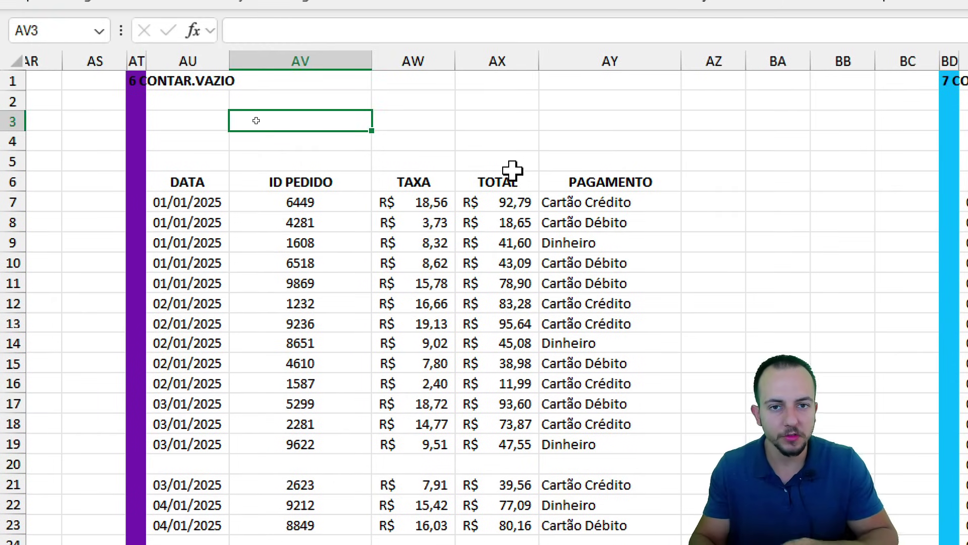
{"action": "type", "text": "=cont"}
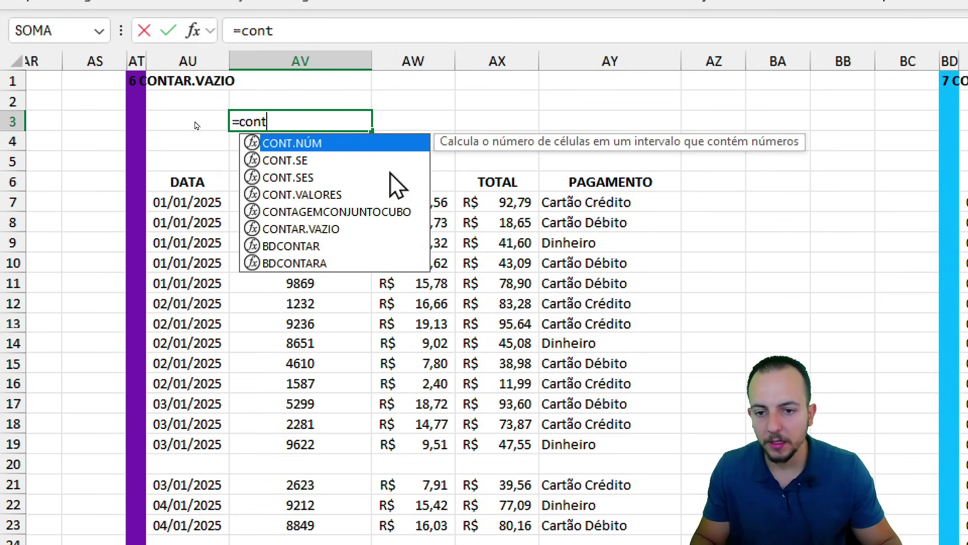
{"action": "left_click", "coordinate": [301, 245]}
{"action": "left_click", "coordinate": [287, 229]}
{"action": "double_click", "coordinate": [335, 229]}
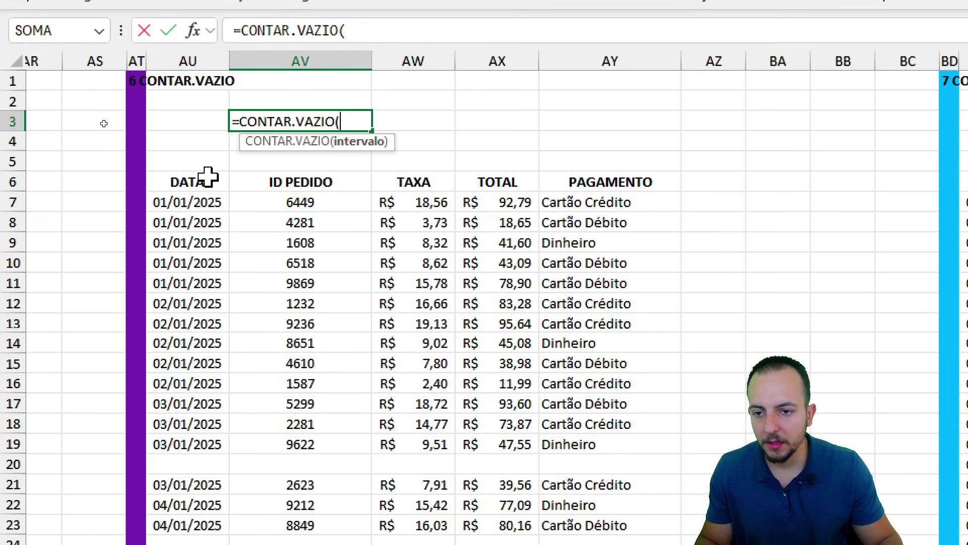
{"action": "left_click_drag", "start_coordinate": [207, 177], "coordinate": [603, 246]}
{"action": "scroll", "coordinate": [363, 279], "scroll_direction": "up", "scroll_amount": 7}
{"action": "scroll", "coordinate": [363, 280], "scroll_direction": "up", "scroll_amount": 20}
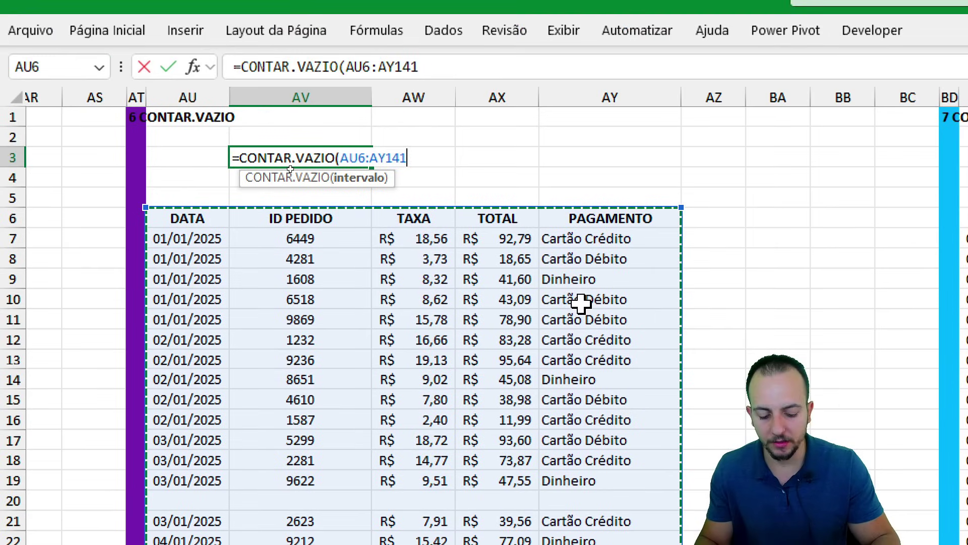
{"action": "key", "text": "Return"}
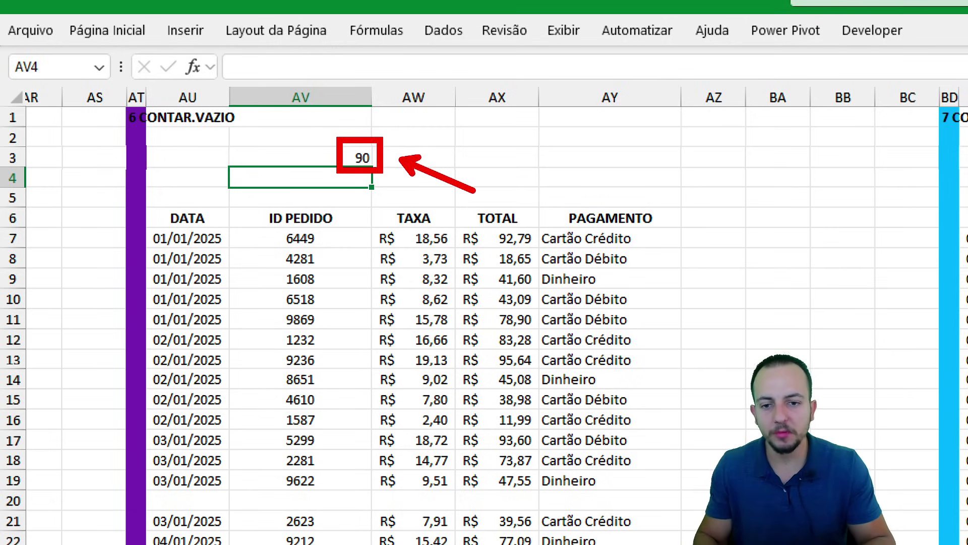
Review the CONTAR.VAZIO result in AV3 as a count of individual blank cells.
{"action": "key", "text": "ctrl+z"}
{"action": "key", "text": "ctrl+z"}
{"action": "mouse_move", "coordinate": [440, 121]}
{"action": "left_mouse_down"}
{"action": "mouse_move", "coordinate": [428, 191]}
{"action": "mouse_move", "coordinate": [470, 188]}
{"action": "left_mouse_up"}
{"action": "left_click_drag", "start_coordinate": [394, 92], "coordinate": [500, 211]}
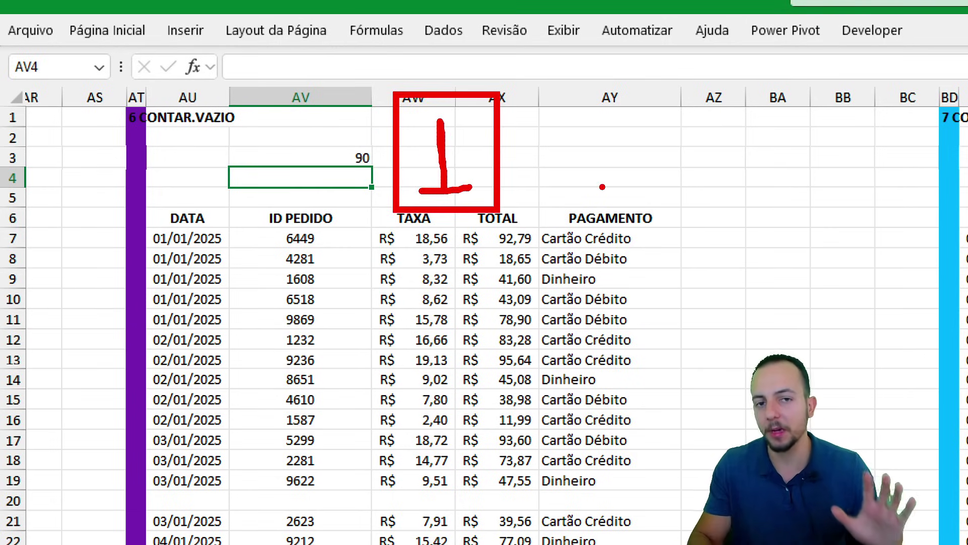
{"action": "key", "text": "Escape"}
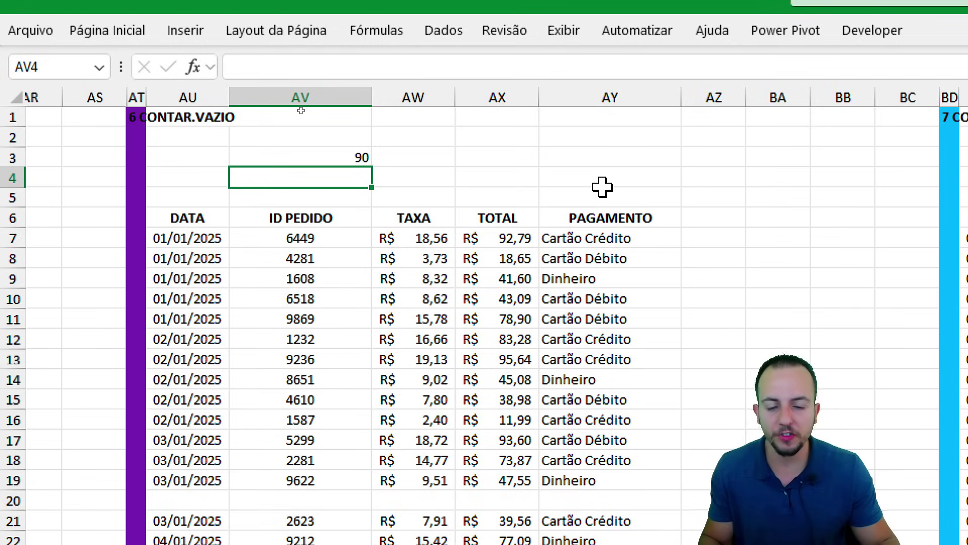
Examine the CONT.SE section's sales table and its CLIENTE column.
{"action": "scroll", "coordinate": [494, 284], "scroll_direction": "right", "scroll_amount": 5}
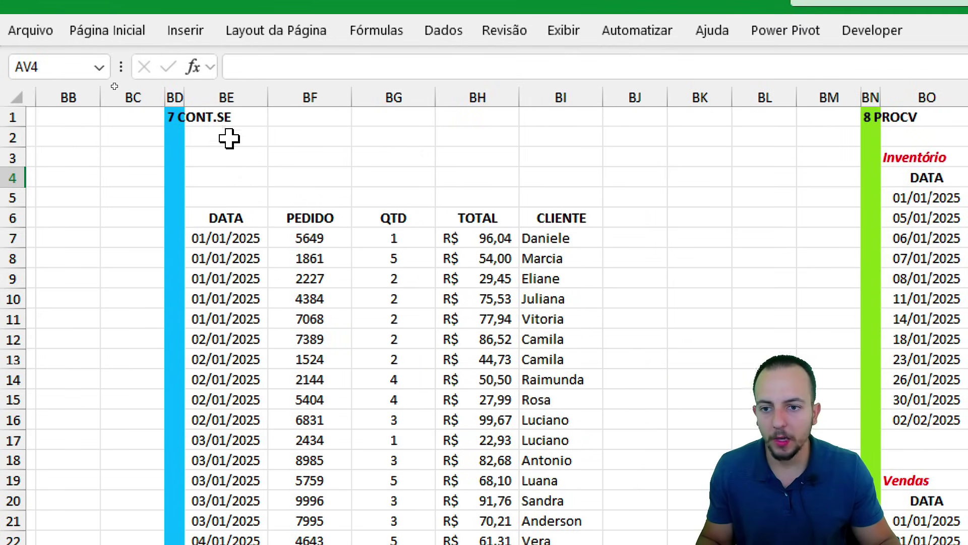
{"action": "key", "text": "ctrl+2"}
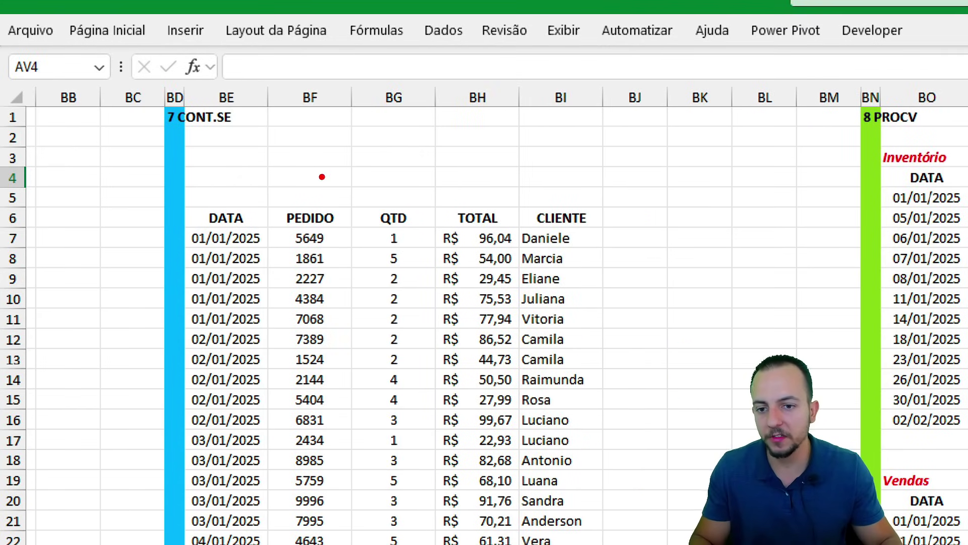
{"action": "left_click_drag", "start_coordinate": [208, 103], "coordinate": [311, 166]}
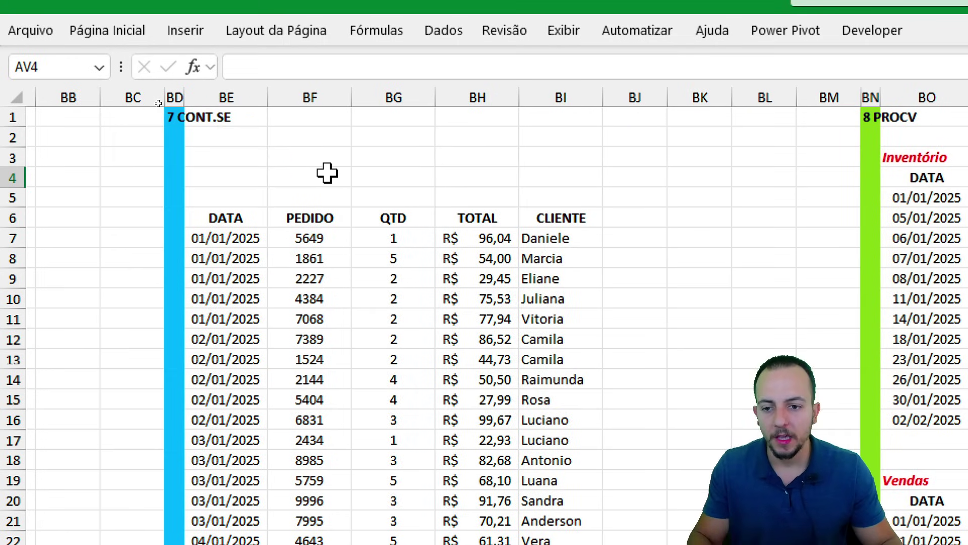
{"action": "mouse_move", "coordinate": [235, 216]}
{"action": "left_mouse_down"}
{"action": "mouse_move", "coordinate": [530, 252]}
{"action": "mouse_move", "coordinate": [548, 526]}
{"action": "left_mouse_up"}
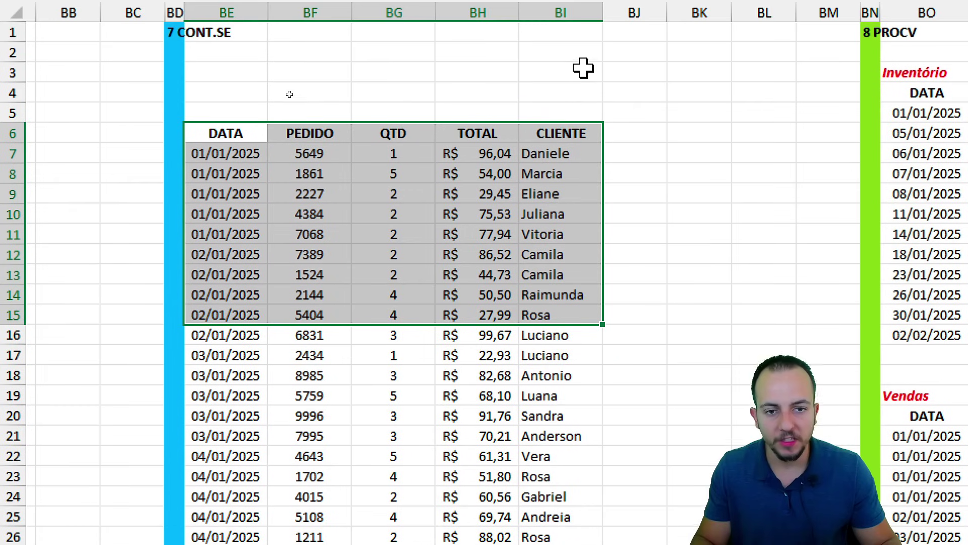
{"action": "left_click", "coordinate": [565, 167]}
{"action": "left_click_drag", "start_coordinate": [569, 137], "coordinate": [575, 468]}
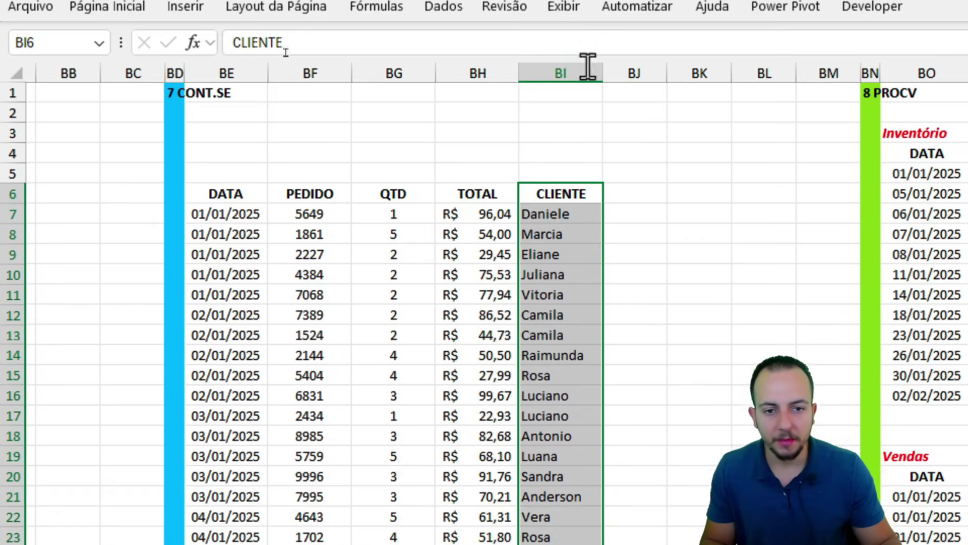
{"action": "left_click", "coordinate": [574, 44]}
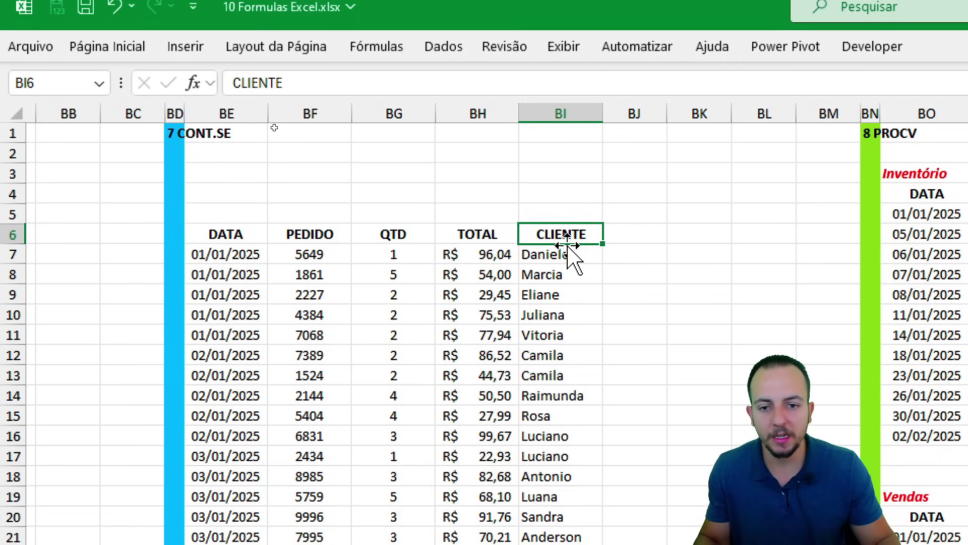
{"action": "left_click", "coordinate": [240, 134]}
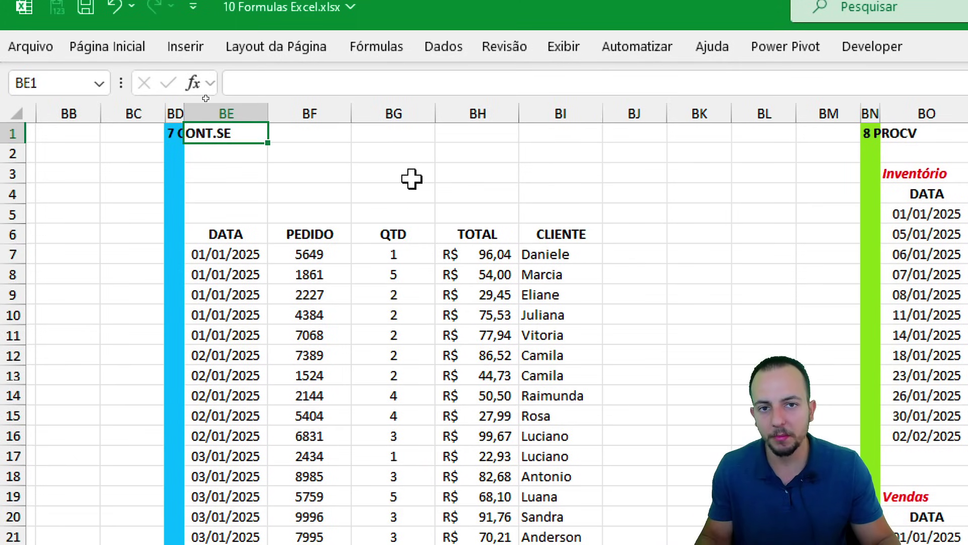
Enter a CONT.SE formula in BG3 that counts the cells in column BI matching the criterion in BF3.
{"action": "left_click", "coordinate": [412, 179]}
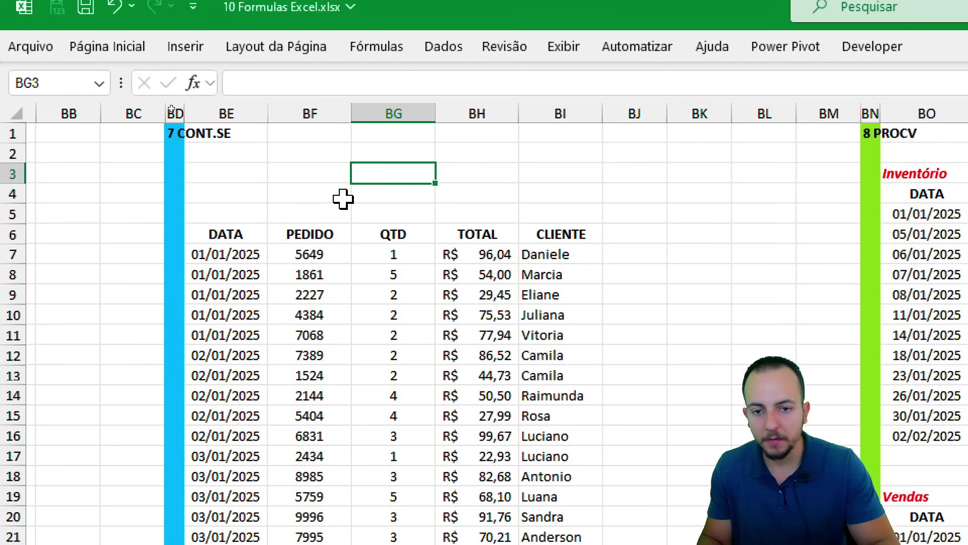
{"action": "type", "text": "=cont.se"}
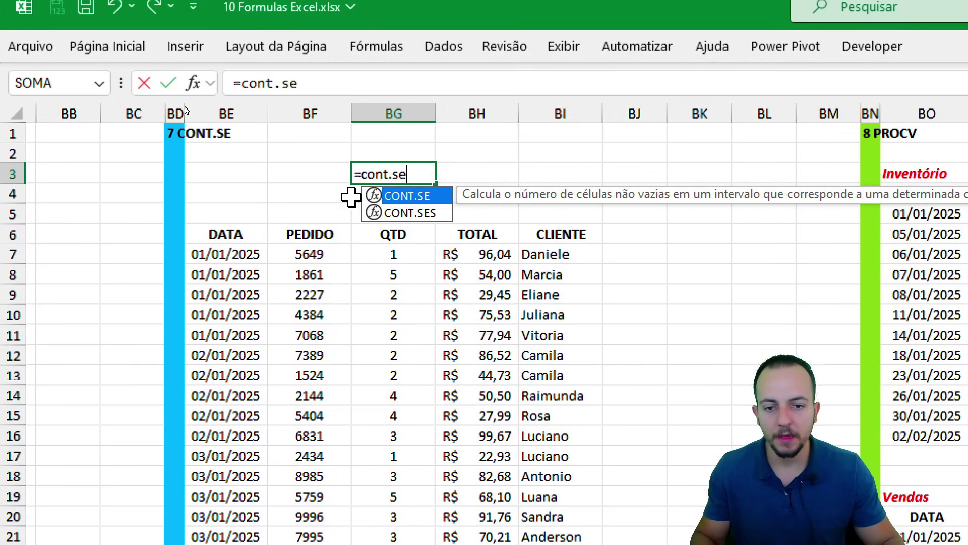
{"action": "key", "text": "Tab"}
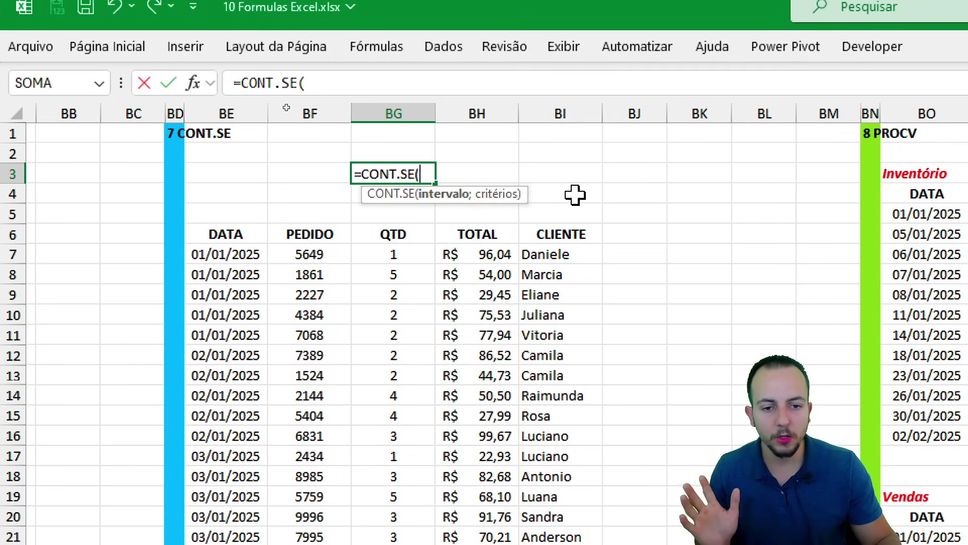
{"action": "left_click_drag", "start_coordinate": [575, 195], "coordinate": [575, 376]}
{"action": "left_click", "coordinate": [569, 97]}
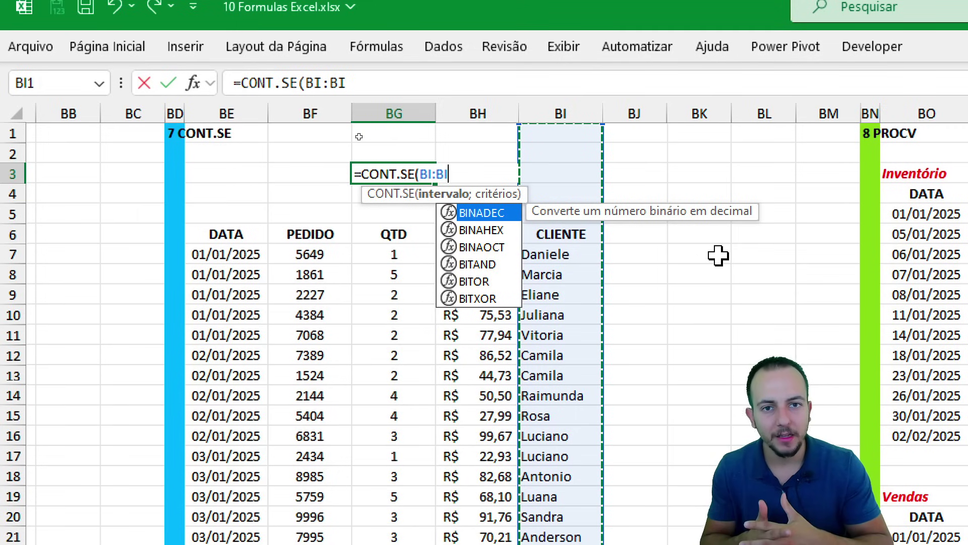
{"action": "type", "text": ";"}
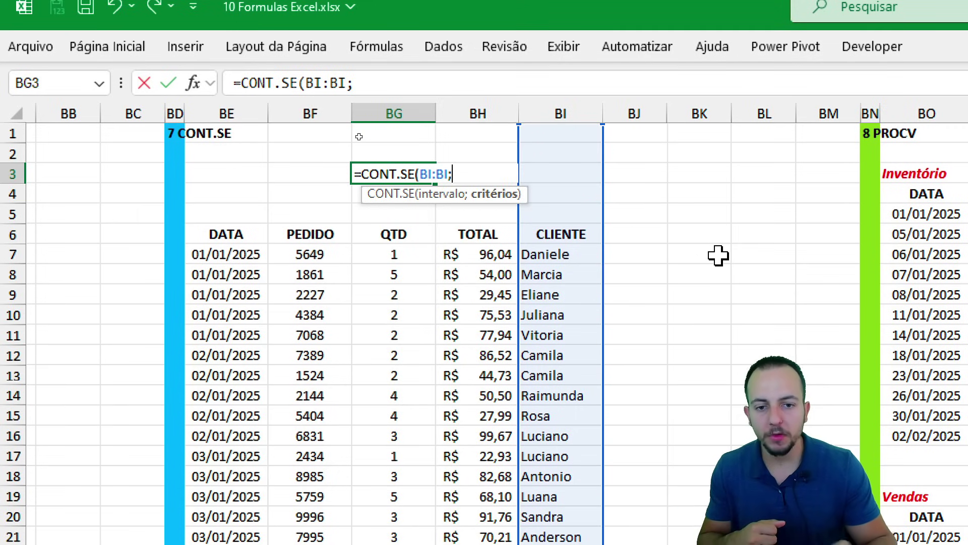
{"action": "left_click", "coordinate": [297, 174]}
{"action": "key", "text": "Return"}
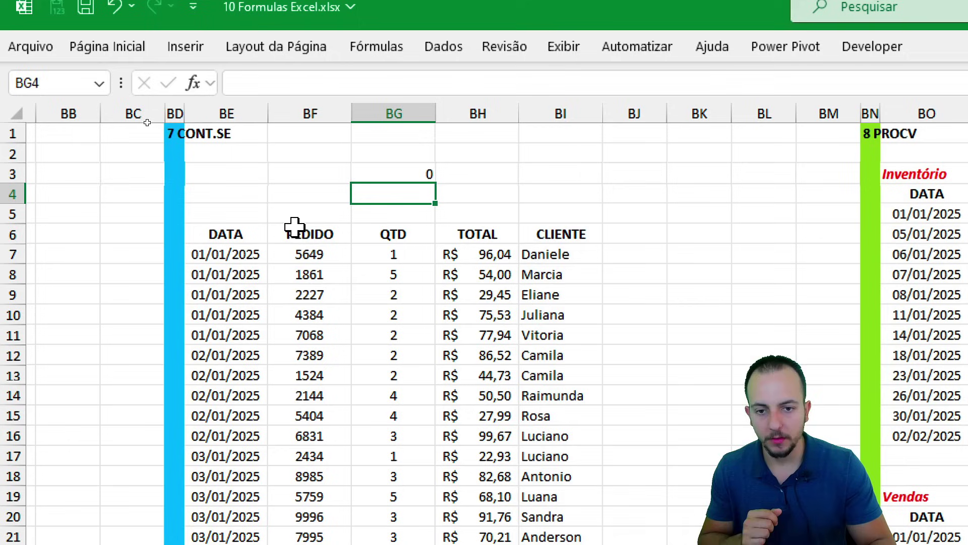
Enter the customer name shown in BI12 as the CONT.SE criterion in BF3 and point out the CLIENTE column it is counted in.
{"action": "left_click", "coordinate": [312, 175]}
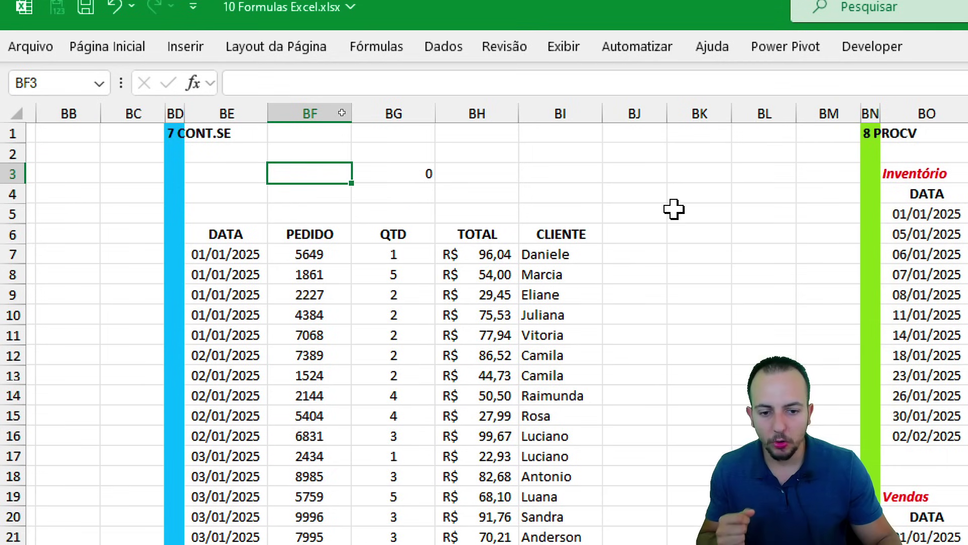
{"action": "type", "text": "Camila"}
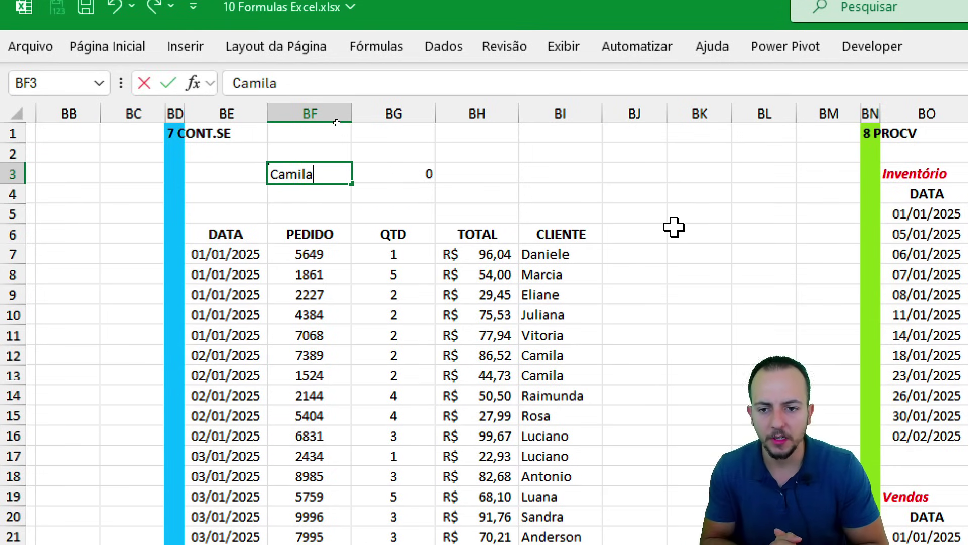
{"action": "key", "text": "Return"}
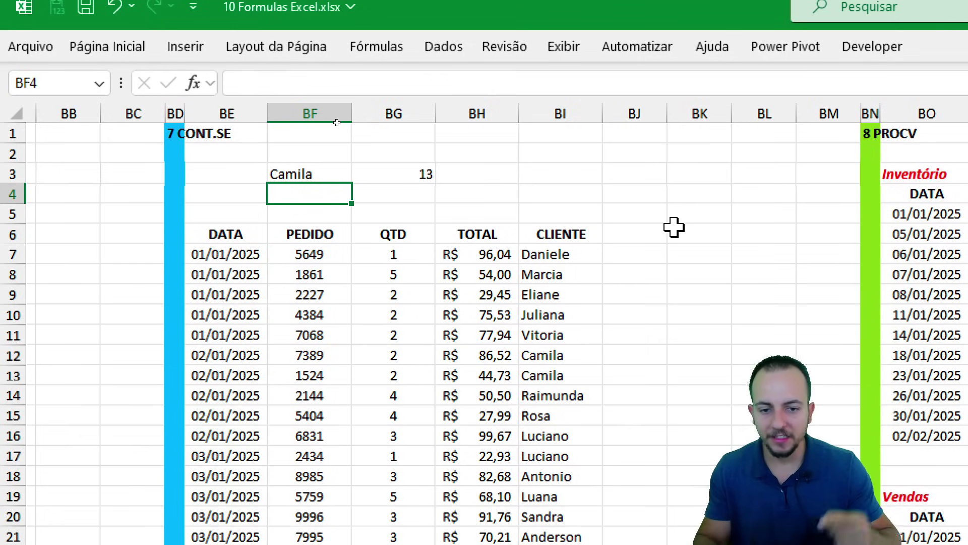
{"action": "key", "text": "ctrl+2"}
{"action": "left_click_drag", "start_coordinate": [611, 391], "coordinate": [610, 294]}
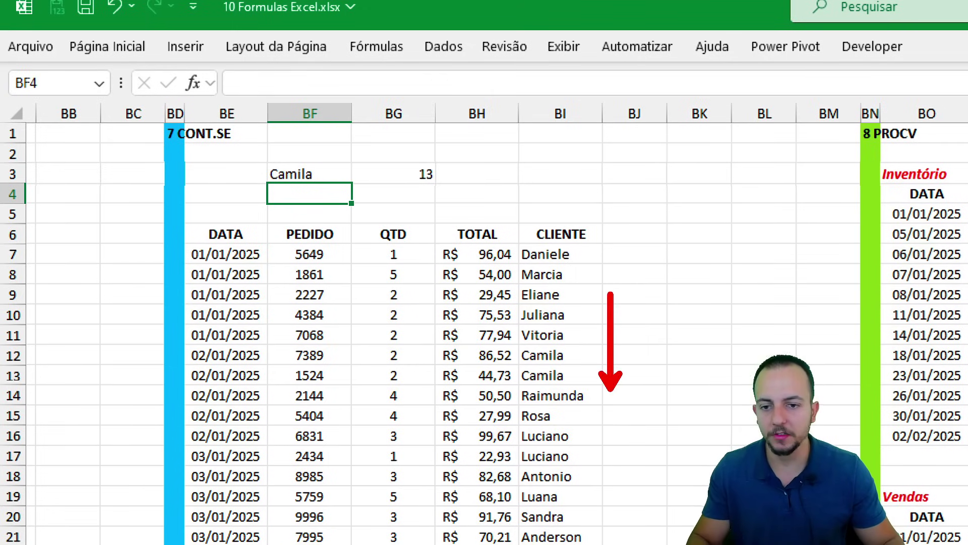
{"action": "key", "text": "Escape"}
Replace the CONT.SE criterion in BF3 with the customer name shown in BI8.
{"action": "left_click", "coordinate": [321, 169]}
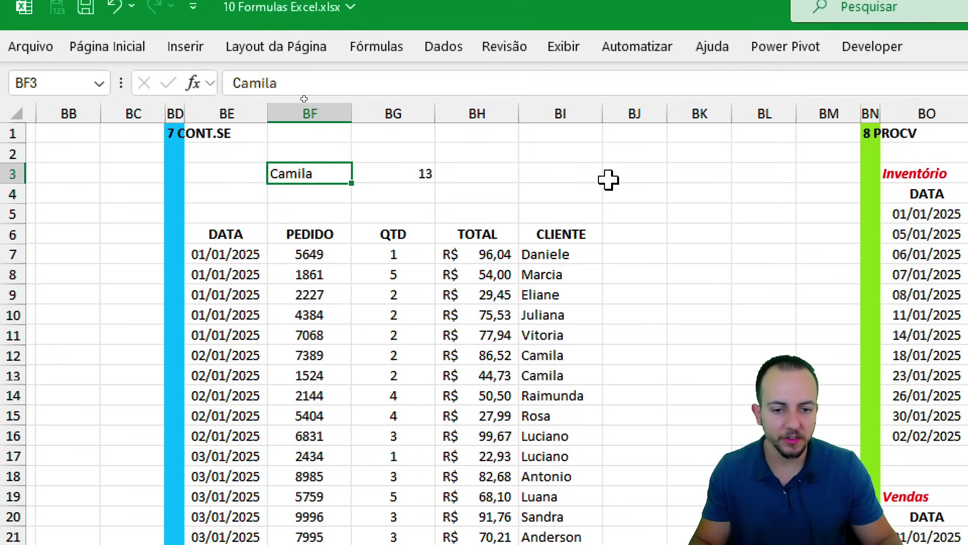
{"action": "type", "text": "Marcia"}
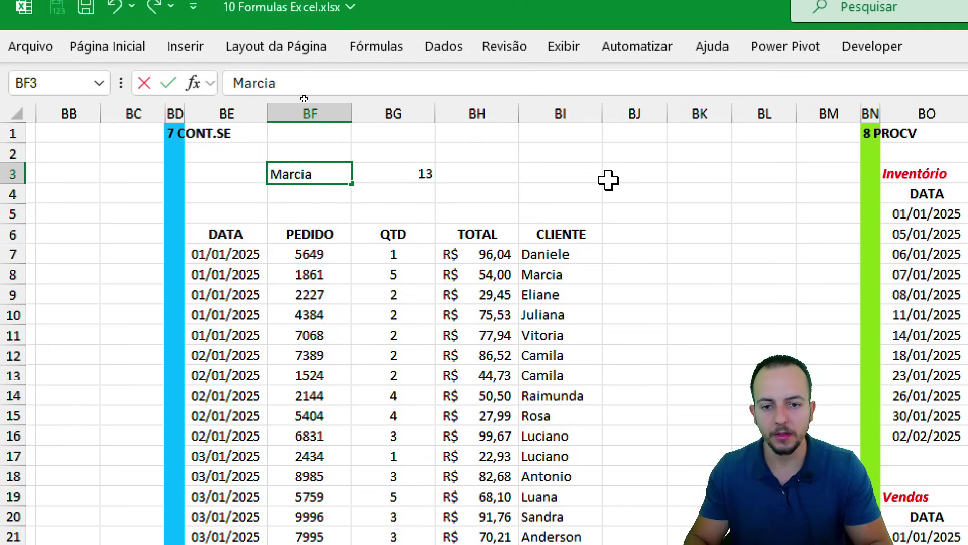
{"action": "key", "text": "Return"}
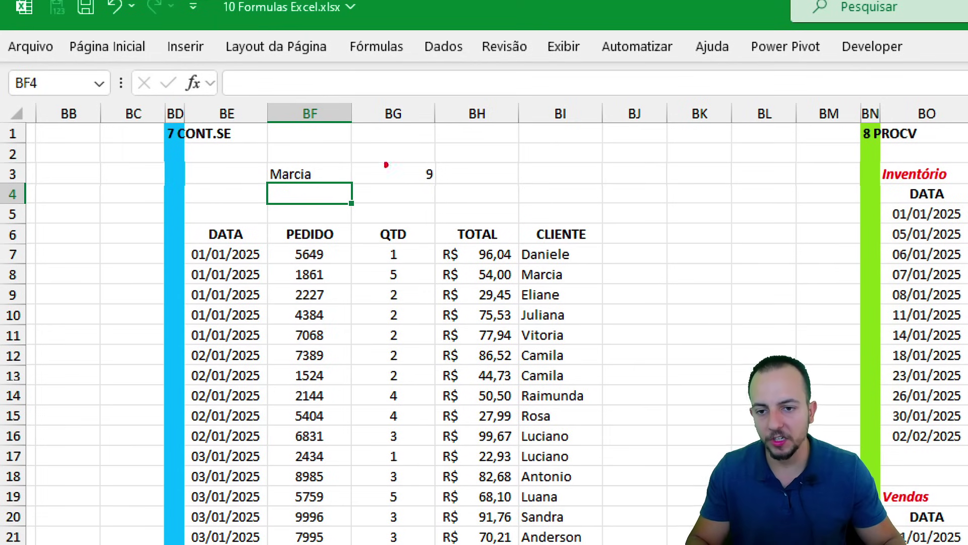
Mark the criterion in BF3 and the CLIENTE list it is matched against, and select the whole column BI.
{"action": "left_click_drag", "start_coordinate": [258, 152], "coordinate": [327, 195]}
{"action": "left_click_drag", "start_coordinate": [602, 233], "coordinate": [602, 368]}
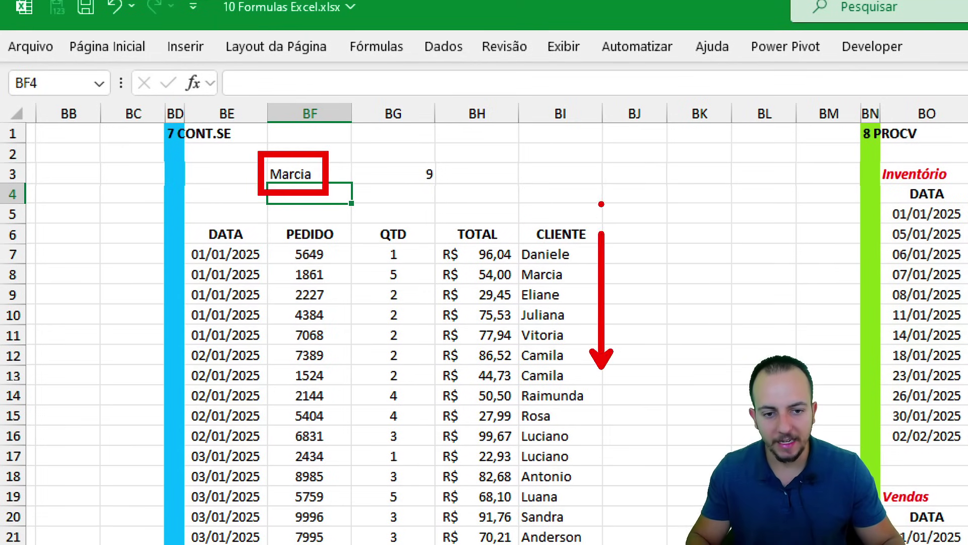
{"action": "left_click_drag", "start_coordinate": [516, 231], "coordinate": [589, 532]}
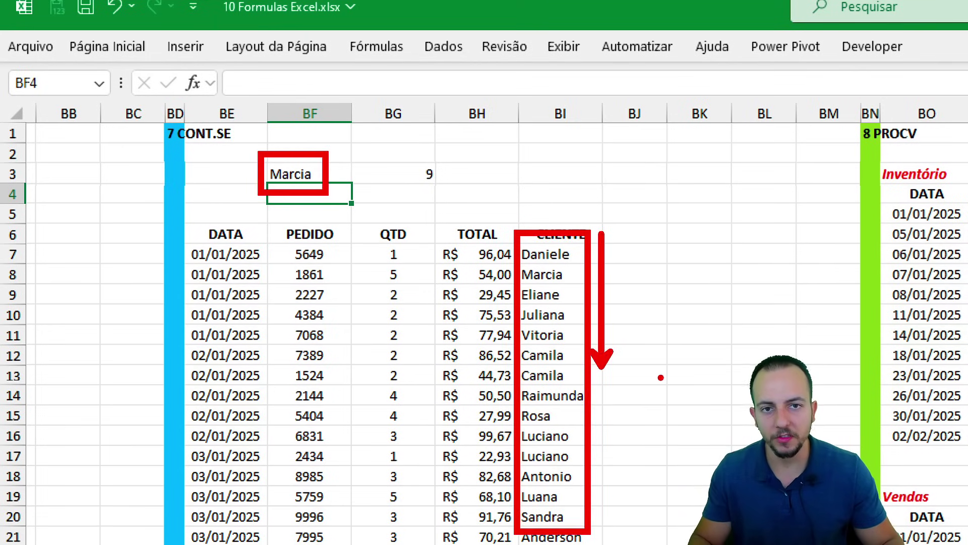
{"action": "key", "text": "Escape"}
{"action": "left_click", "coordinate": [588, 112]}
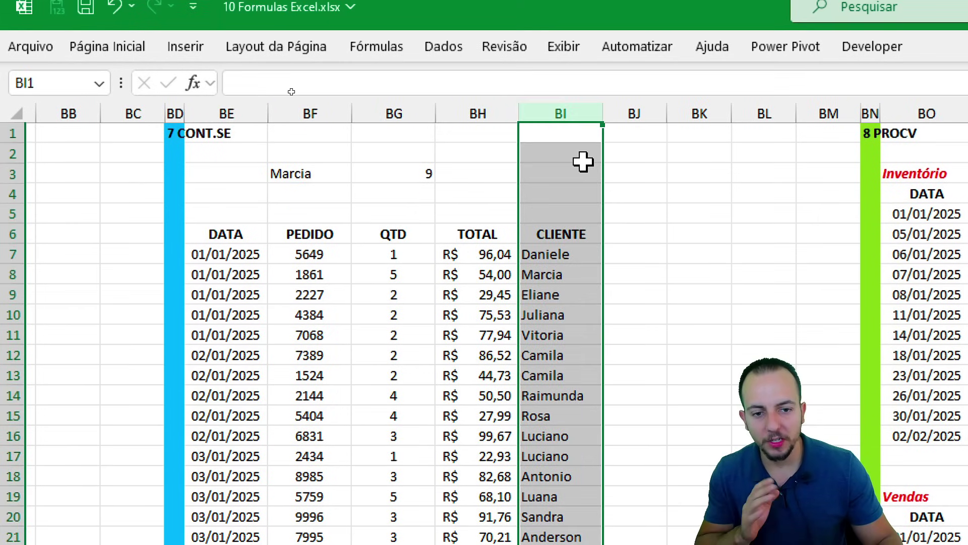
Point out the CLIENTE column header and the count result in BG3 of the CONT.SE example.
{"action": "left_click", "coordinate": [567, 233]}
{"action": "mouse_move", "coordinate": [580, 206]}
{"action": "left_mouse_down"}
{"action": "mouse_move", "coordinate": [492, 222]}
{"action": "mouse_move", "coordinate": [603, 216]}
{"action": "mouse_move", "coordinate": [527, 222]}
{"action": "mouse_move", "coordinate": [578, 246]}
{"action": "left_mouse_up"}
{"action": "left_click_drag", "start_coordinate": [626, 228], "coordinate": [672, 258]}
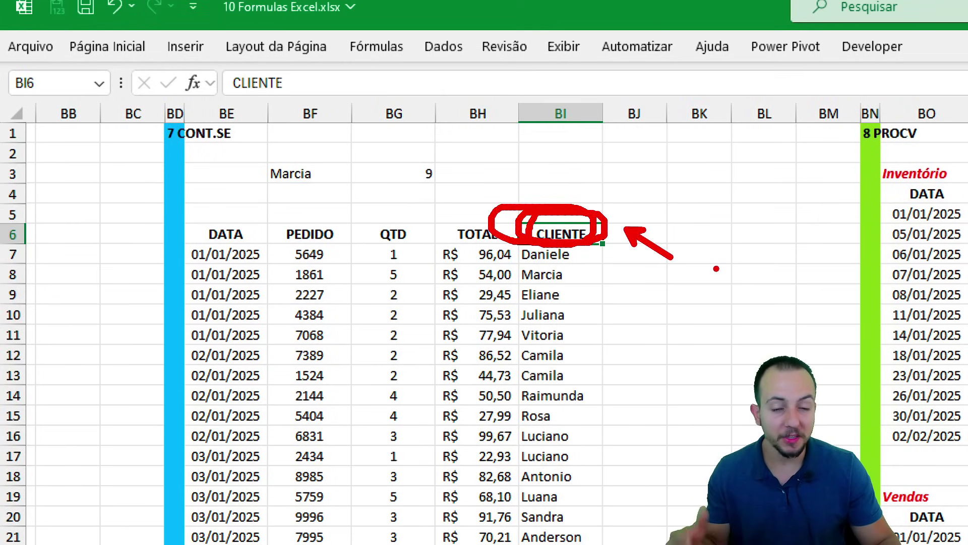
{"action": "left_click_drag", "start_coordinate": [458, 147], "coordinate": [457, 146]}
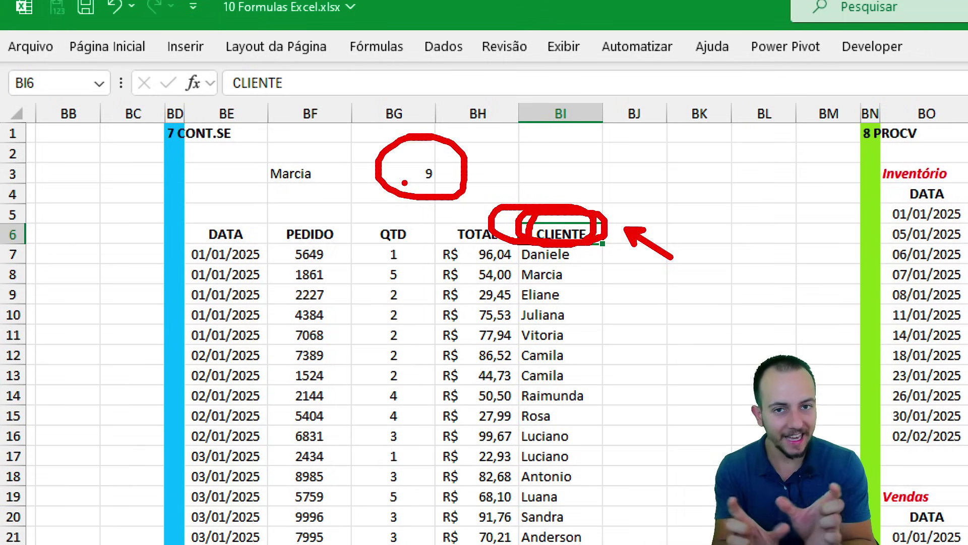
{"action": "key", "text": "Escape"}
Try Cliente as the CONT.SE criterion in BF3 and undo the entry.
{"action": "left_click", "coordinate": [255, 177]}
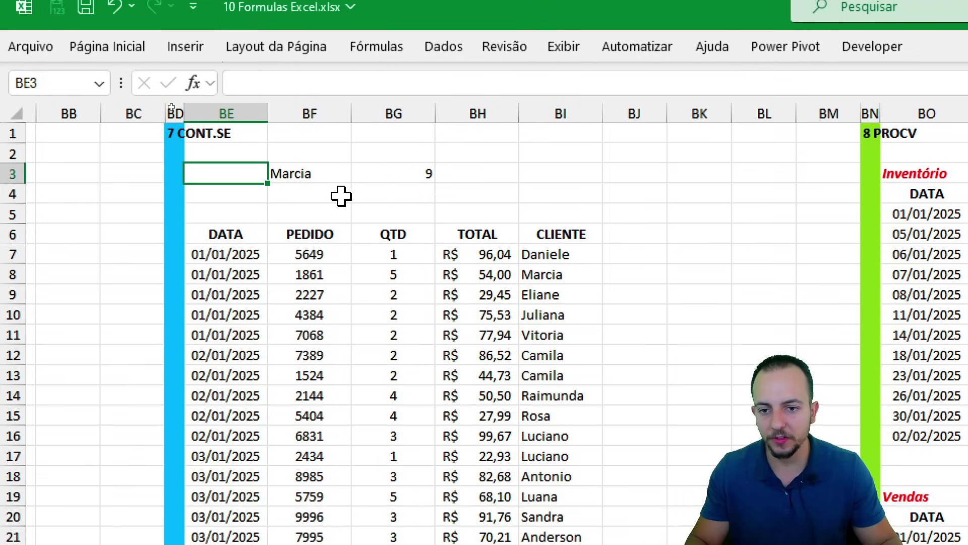
{"action": "left_click", "coordinate": [323, 172]}
{"action": "type", "text": "Cliente"}
{"action": "key", "text": "BackSpace"}
{"action": "key", "text": "BackSpace"}
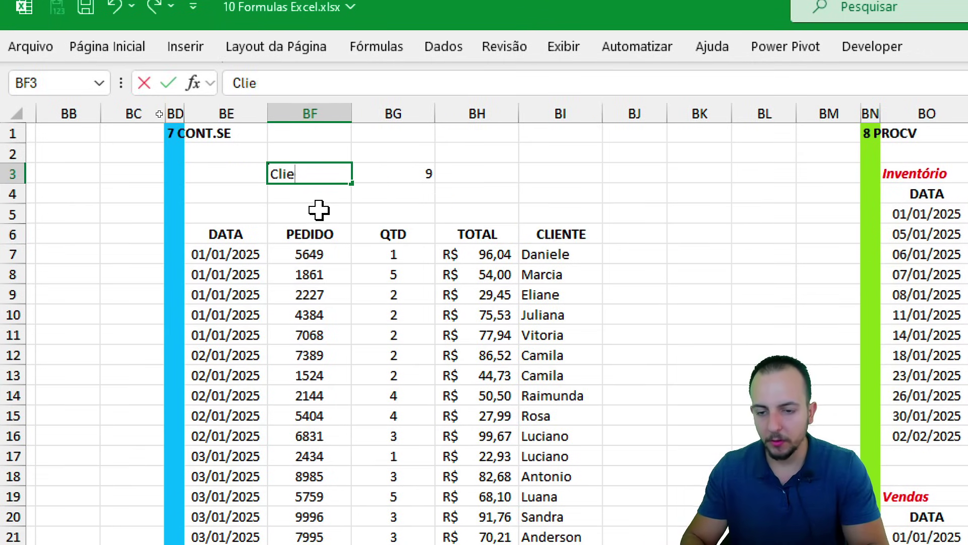
{"action": "type", "text": "nte"}
{"action": "key", "text": "Return"}
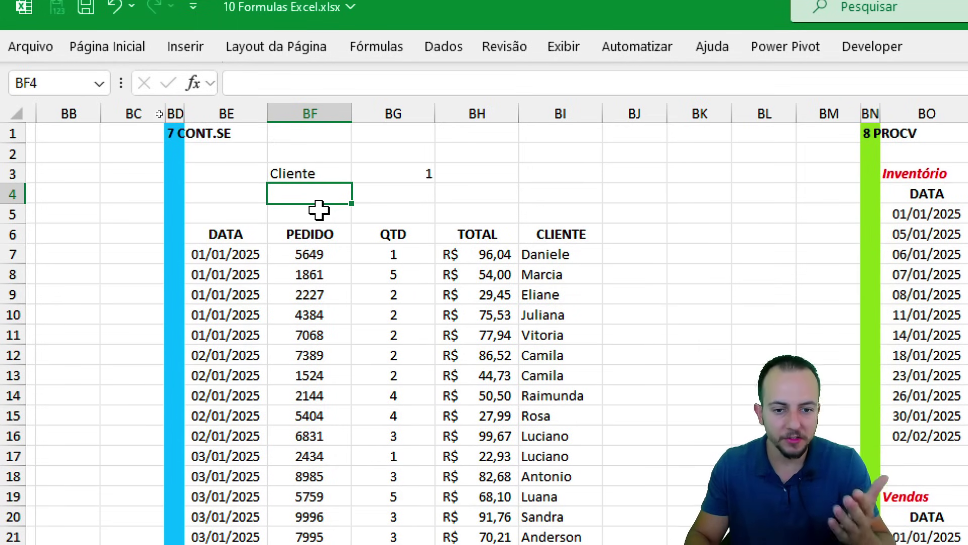
{"action": "key", "text": "ctrl+z"}
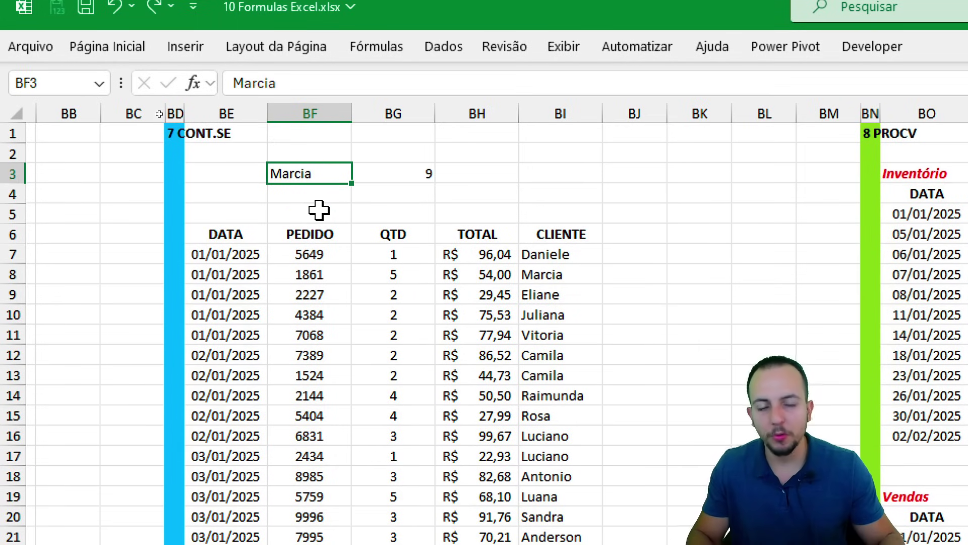
Examine the Inventário and Vendas tables of the PROCV example, marking the Vendas column headers and the empty CUSTO column.
{"action": "scroll", "coordinate": [386, 345], "scroll_direction": "right", "scroll_amount": 3}
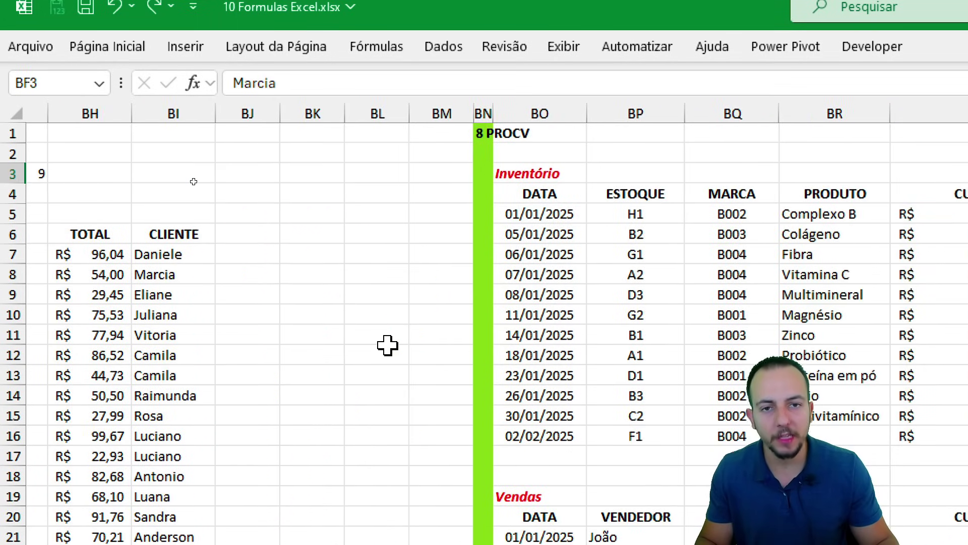
{"action": "scroll", "coordinate": [387, 345], "scroll_direction": "right", "scroll_amount": 3}
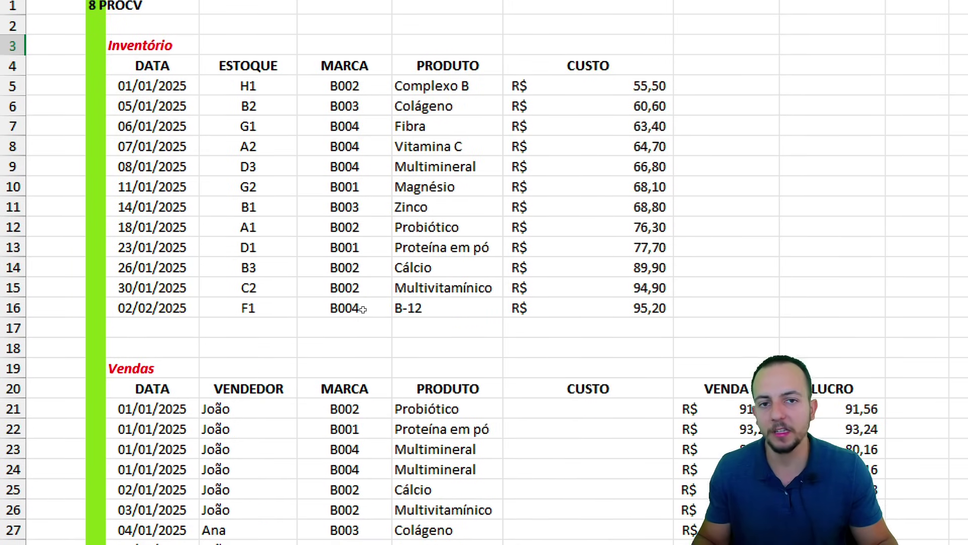
{"action": "scroll", "coordinate": [359, 306], "scroll_direction": "down", "scroll_amount": 5}
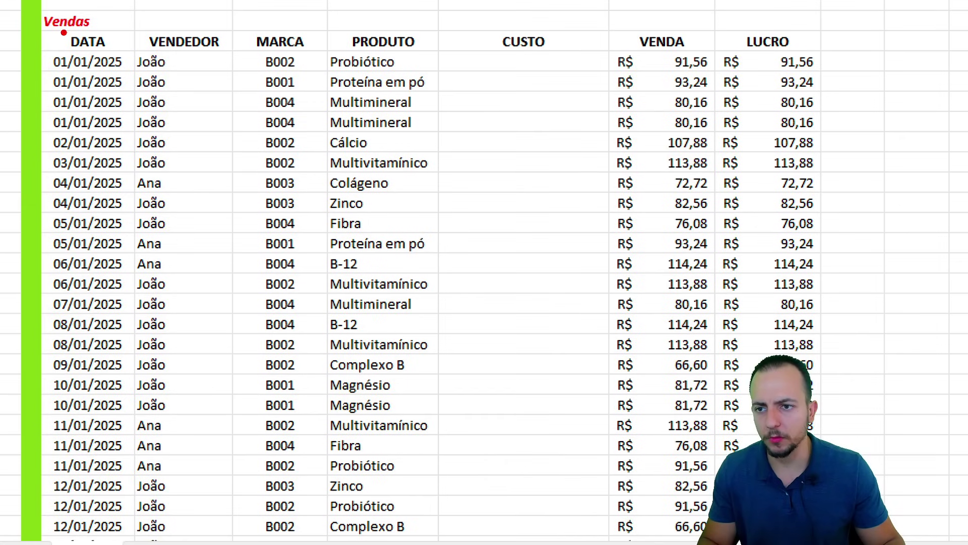
{"action": "left_click_drag", "start_coordinate": [61, 27], "coordinate": [109, 60]}
{"action": "left_click_drag", "start_coordinate": [136, 26], "coordinate": [227, 59]}
{"action": "mouse_move", "coordinate": [243, 22]}
{"action": "left_mouse_down"}
{"action": "mouse_move", "coordinate": [312, 52]}
{"action": "mouse_move", "coordinate": [436, 214]}
{"action": "mouse_move", "coordinate": [438, 417]}
{"action": "left_mouse_up"}
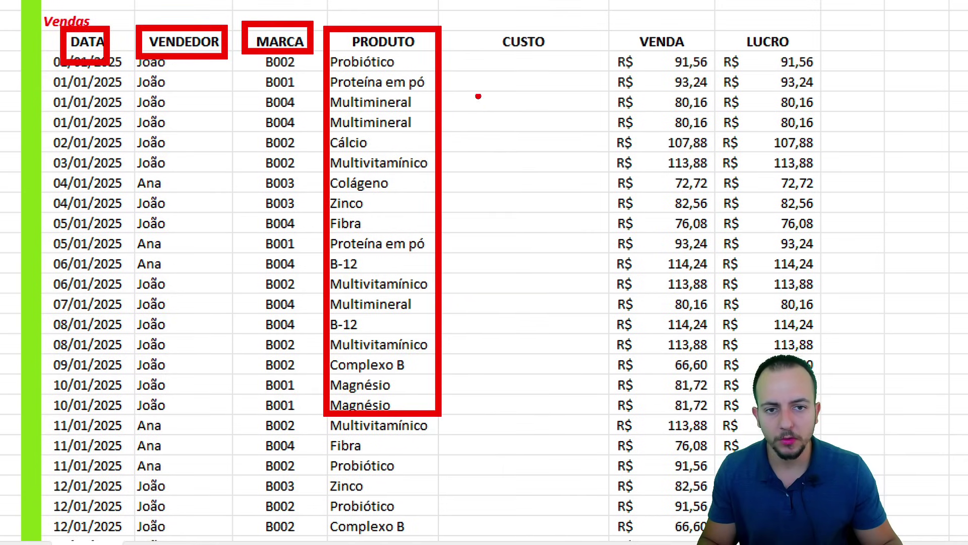
{"action": "left_click_drag", "start_coordinate": [483, 13], "coordinate": [555, 57]}
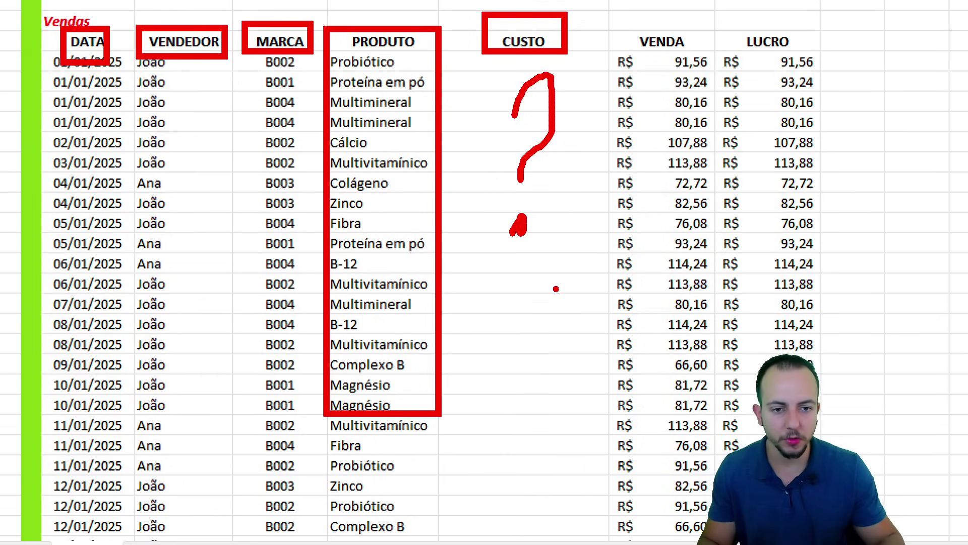
{"action": "left_click_drag", "start_coordinate": [608, 27], "coordinate": [712, 256]}
{"action": "left_click_drag", "start_coordinate": [715, 29], "coordinate": [832, 256]}
{"action": "key", "text": "Escape"}
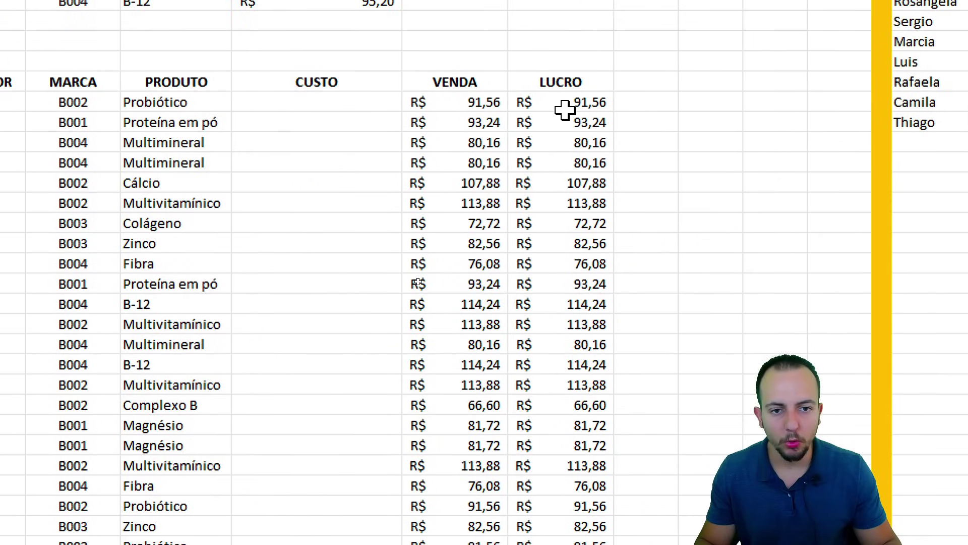
Enter the profit formula =BT21-BS21 in the first LUCRO cell of the Vendas table, subtracting CUSTO from VENDA.
{"action": "left_click", "coordinate": [565, 109]}
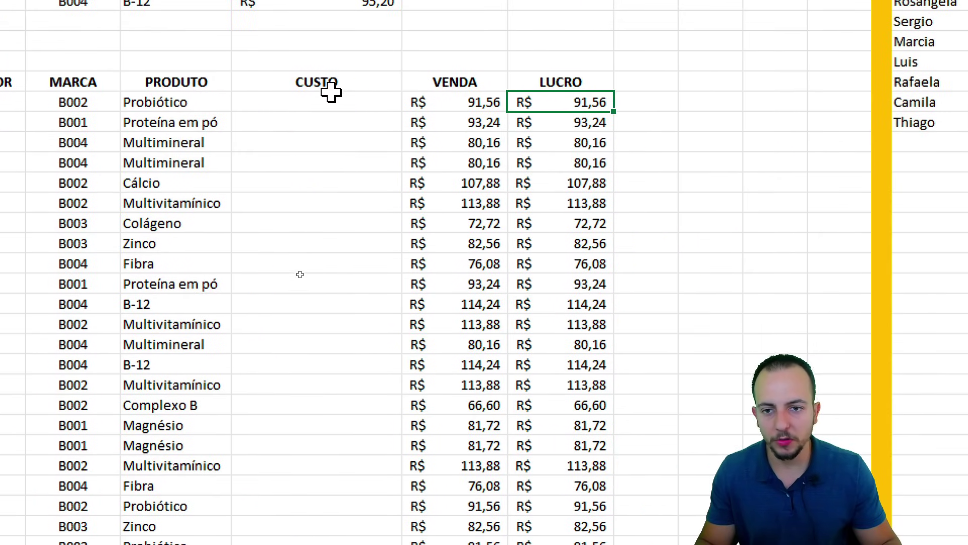
{"action": "left_click", "coordinate": [354, 101]}
{"action": "left_click", "coordinate": [575, 100]}
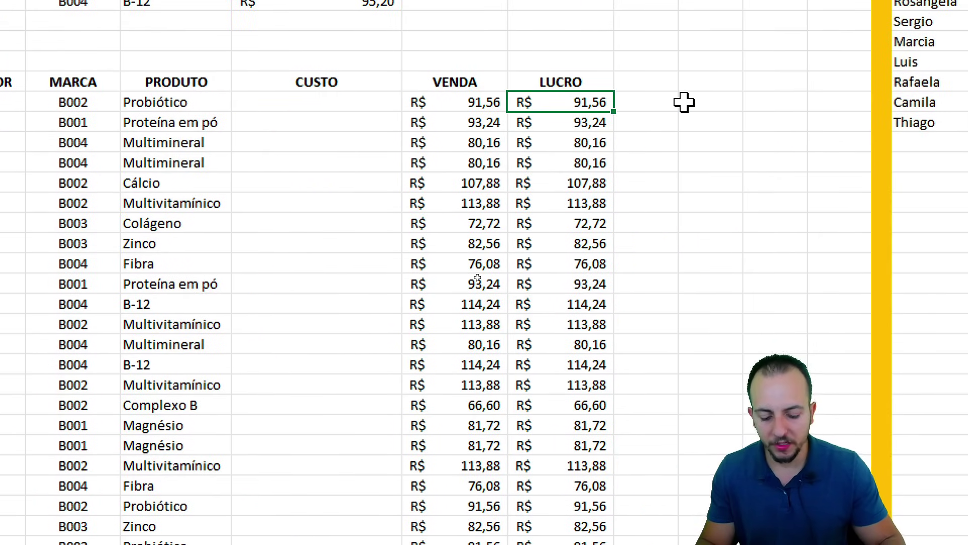
{"action": "type", "text": "="}
{"action": "left_click", "coordinate": [476, 102]}
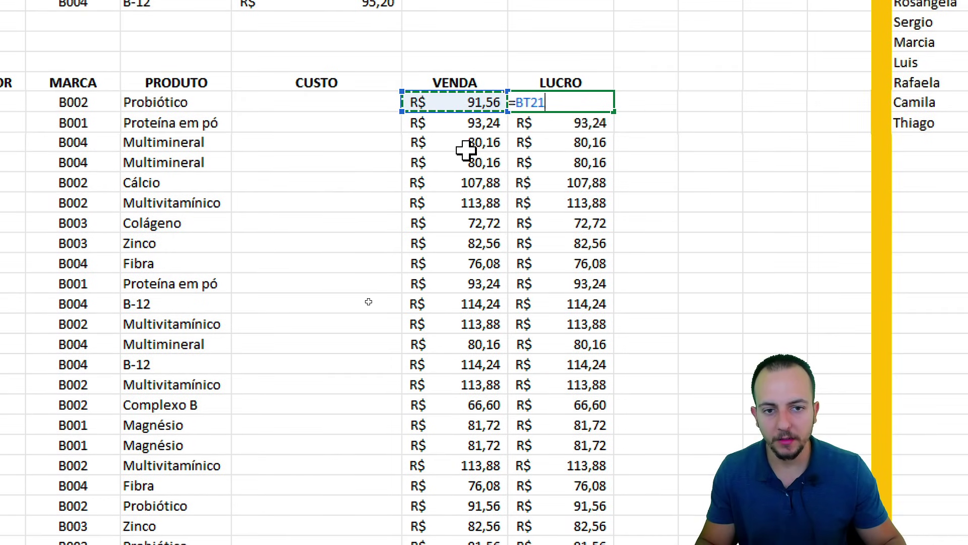
{"action": "type", "text": "-"}
{"action": "left_click", "coordinate": [325, 99]}
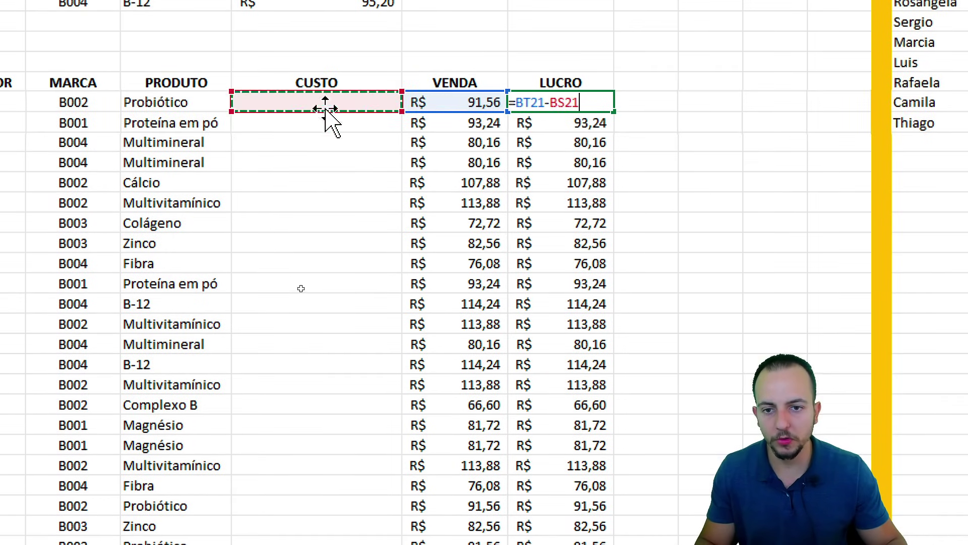
{"action": "key", "text": "Return"}
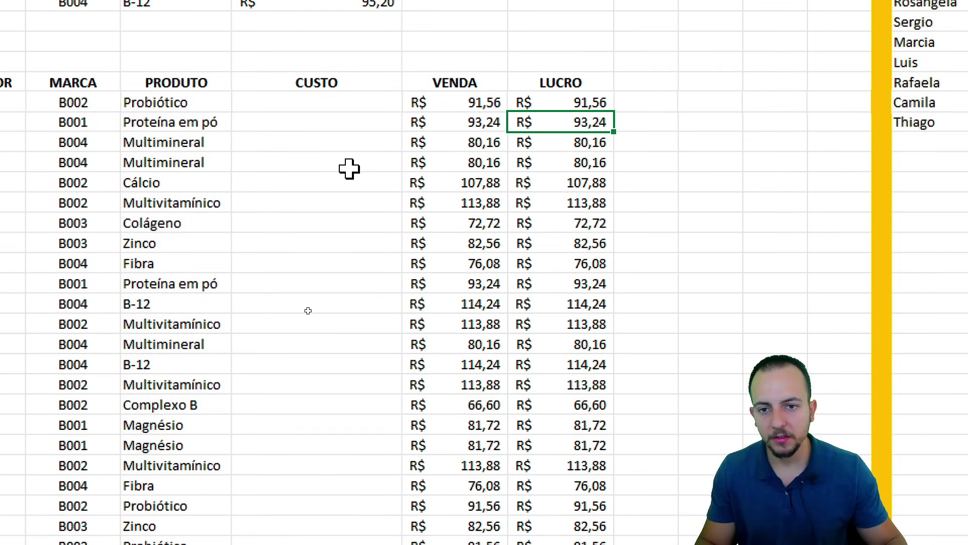
Trace the first Vendas product, Probiótico, to its matching row and cost in the Inventário table.
{"action": "left_click_drag", "start_coordinate": [365, 99], "coordinate": [353, 281]}
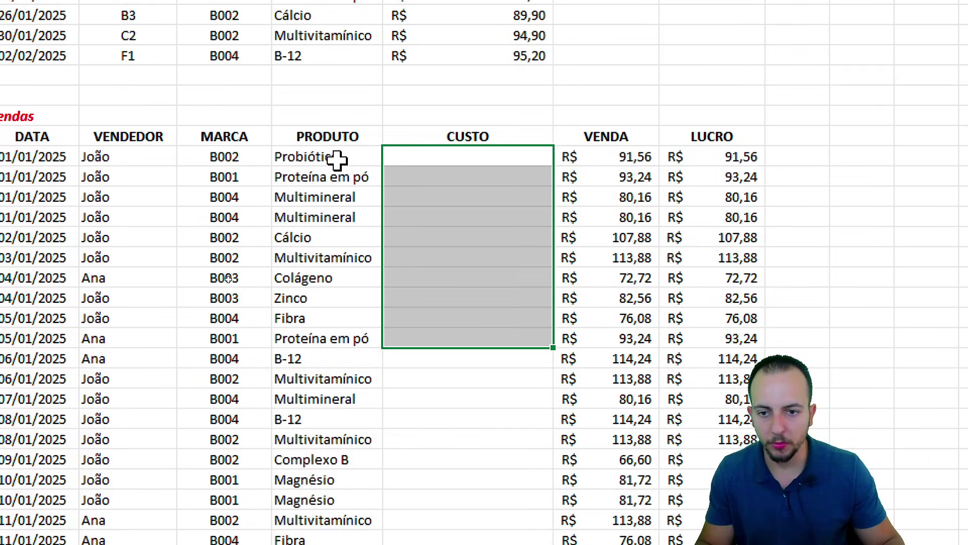
{"action": "left_click", "coordinate": [334, 158]}
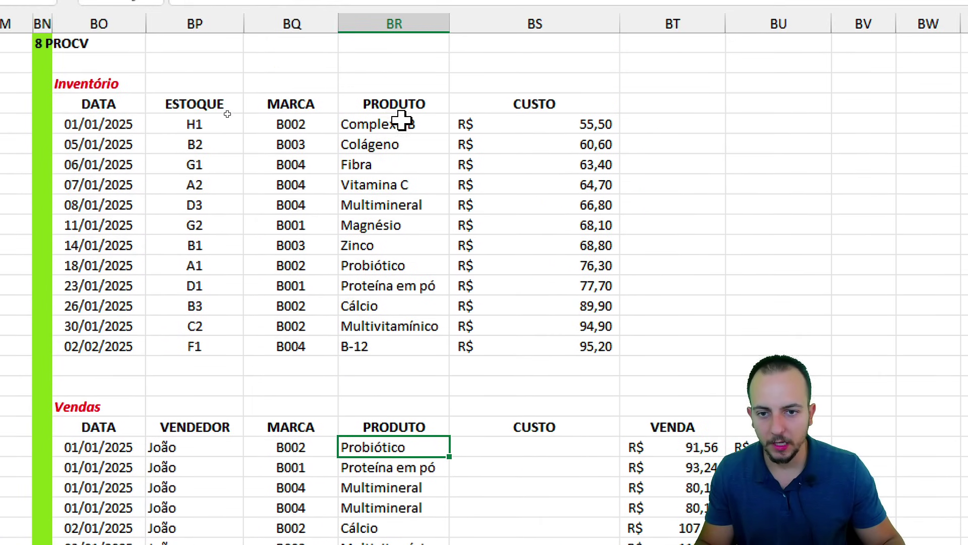
{"action": "left_click_drag", "start_coordinate": [361, 33], "coordinate": [387, 134]}
{"action": "left_click_drag", "start_coordinate": [389, 225], "coordinate": [379, 270]}
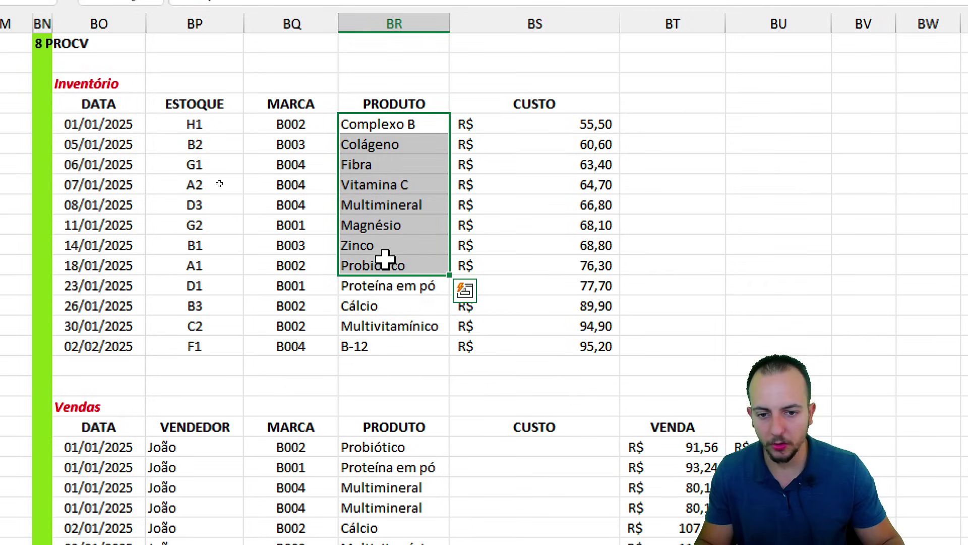
{"action": "left_click", "coordinate": [494, 266], "text": "ctrl"}
{"action": "key", "text": "ctrl+2"}
{"action": "mouse_move", "coordinate": [620, 242]}
{"action": "left_mouse_down"}
{"action": "mouse_move", "coordinate": [577, 285]}
{"action": "mouse_move", "coordinate": [598, 236]}
{"action": "left_mouse_up"}
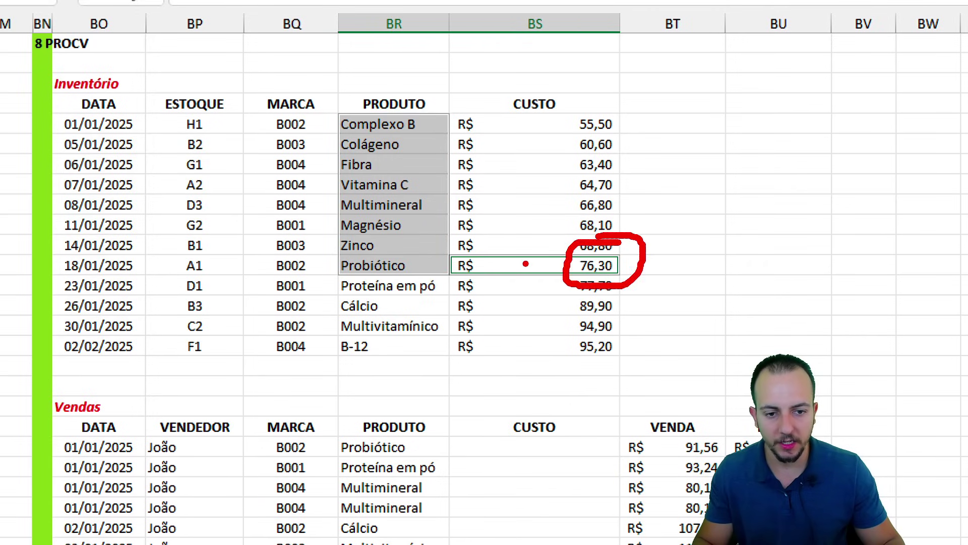
{"action": "left_click_drag", "start_coordinate": [444, 264], "coordinate": [571, 264]}
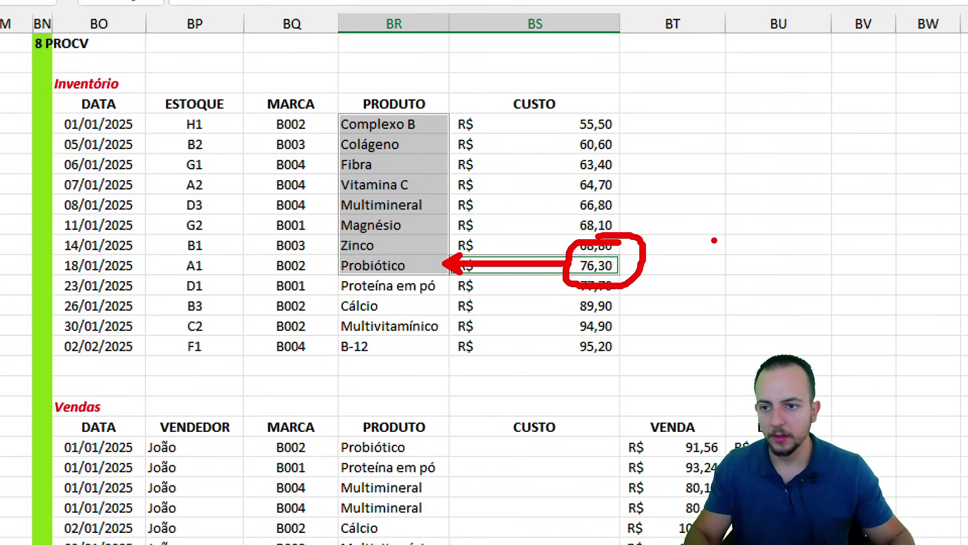
{"action": "key", "text": "Escape"}
Examine how the Inventário table's PRODUTO column is read downward to the matching row and across to CUSTO.
{"action": "left_click_drag", "start_coordinate": [125, 89], "coordinate": [559, 346]}
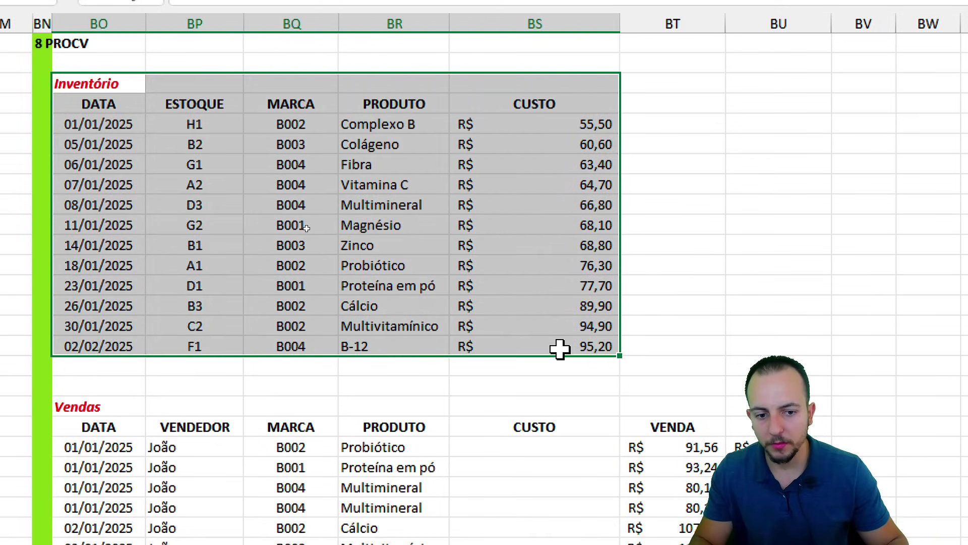
{"action": "left_click_drag", "start_coordinate": [411, 127], "coordinate": [397, 300]}
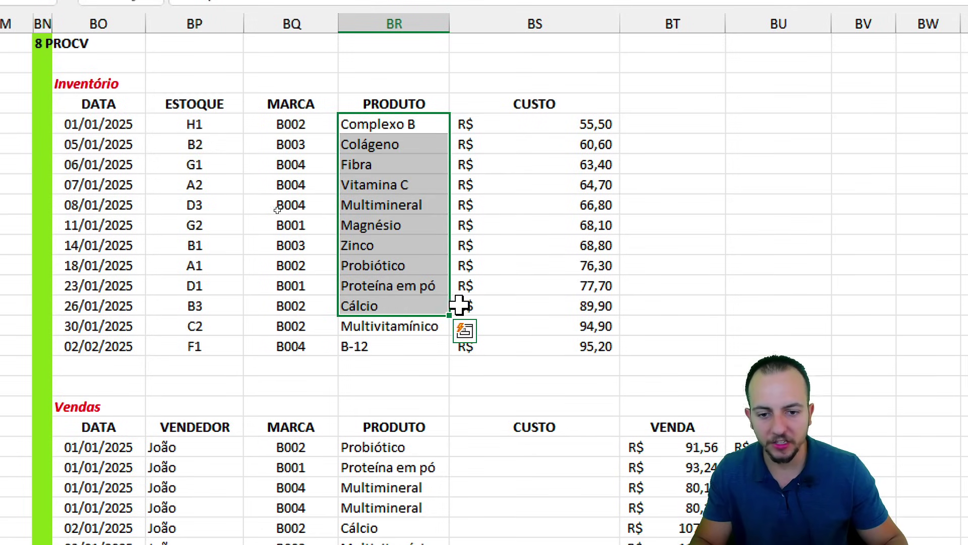
{"action": "left_click_drag", "start_coordinate": [461, 304], "coordinate": [711, 306], "text": "ctrl"}
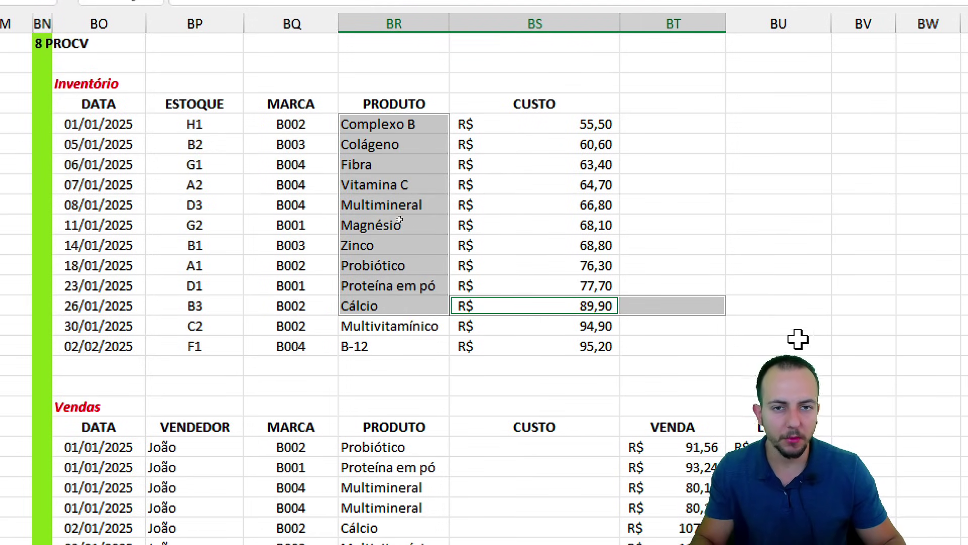
{"action": "left_click", "coordinate": [536, 247]}
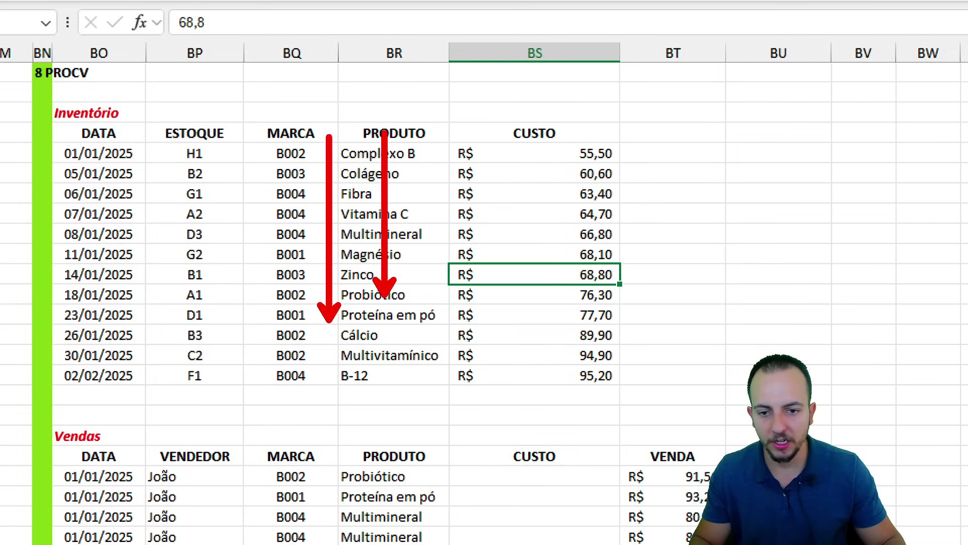
Begin a PROCV formula in the first CUSTO cell of Vendas, using the product in BR21 as the lookup value.
{"action": "scroll", "coordinate": [555, 474], "scroll_direction": "down", "scroll_amount": 5}
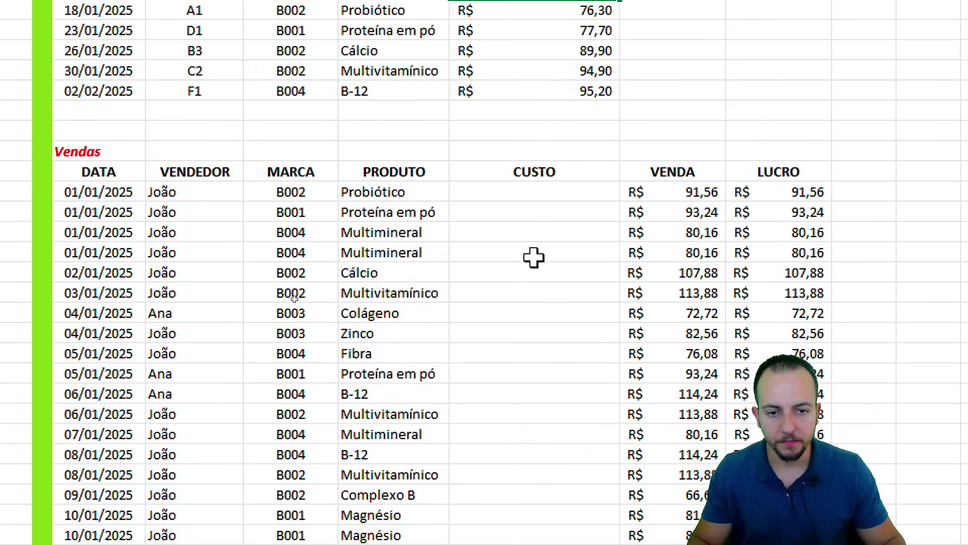
{"action": "left_click", "coordinate": [542, 191]}
{"action": "type", "text": "=p"}
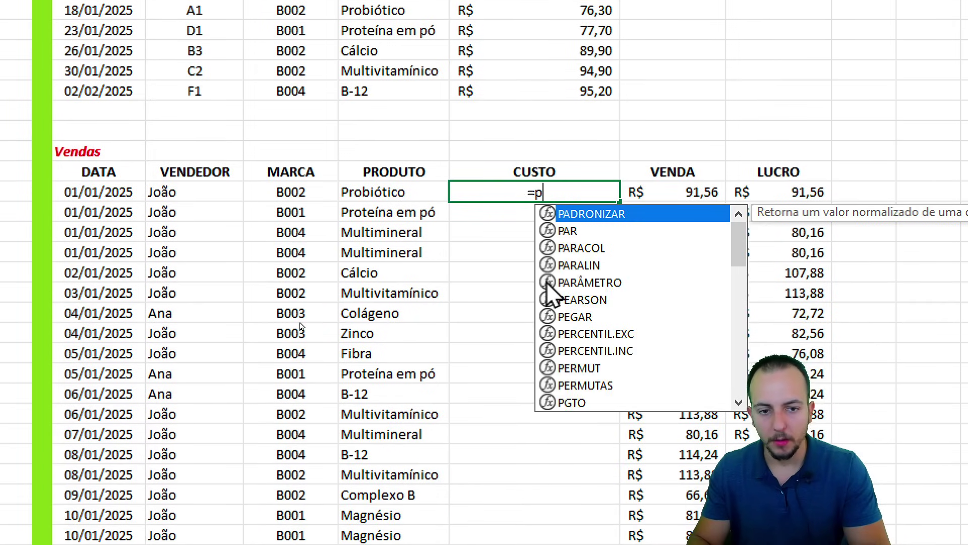
{"action": "type", "text": "rocv"}
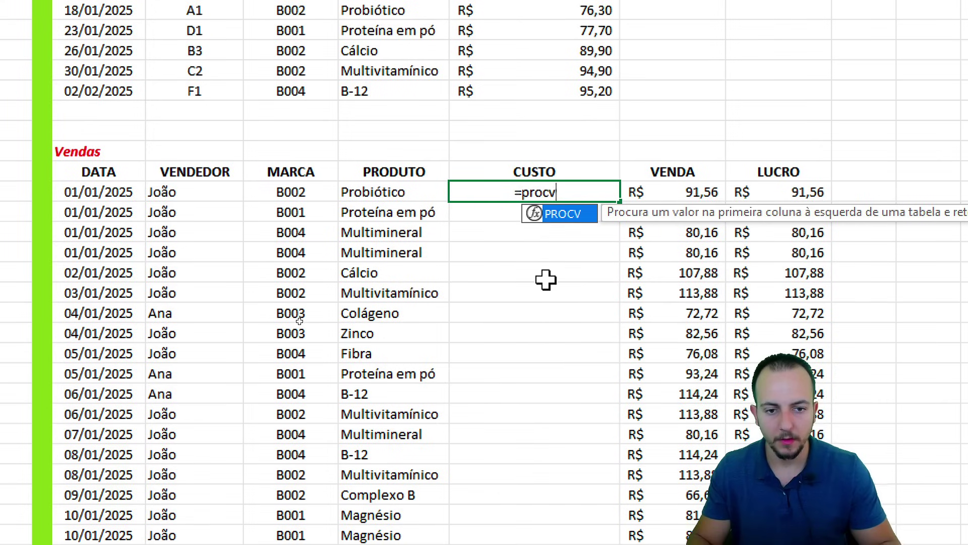
{"action": "double_click", "coordinate": [581, 215]}
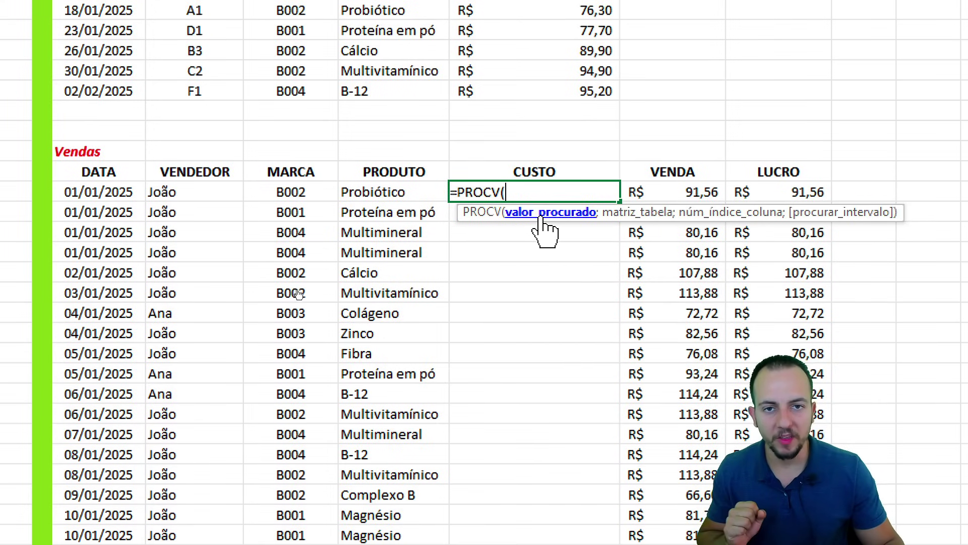
{"action": "left_click", "coordinate": [395, 191]}
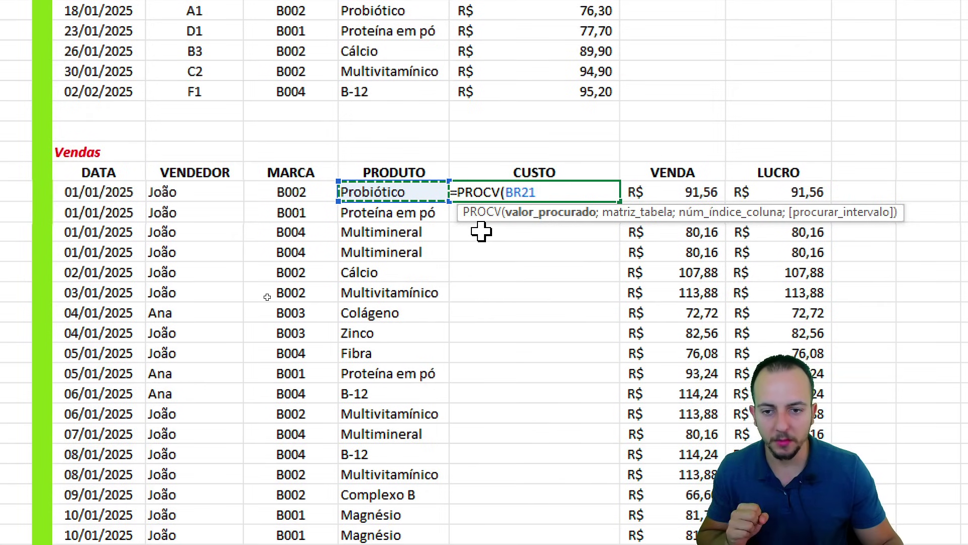
{"action": "type", "text": ";"}
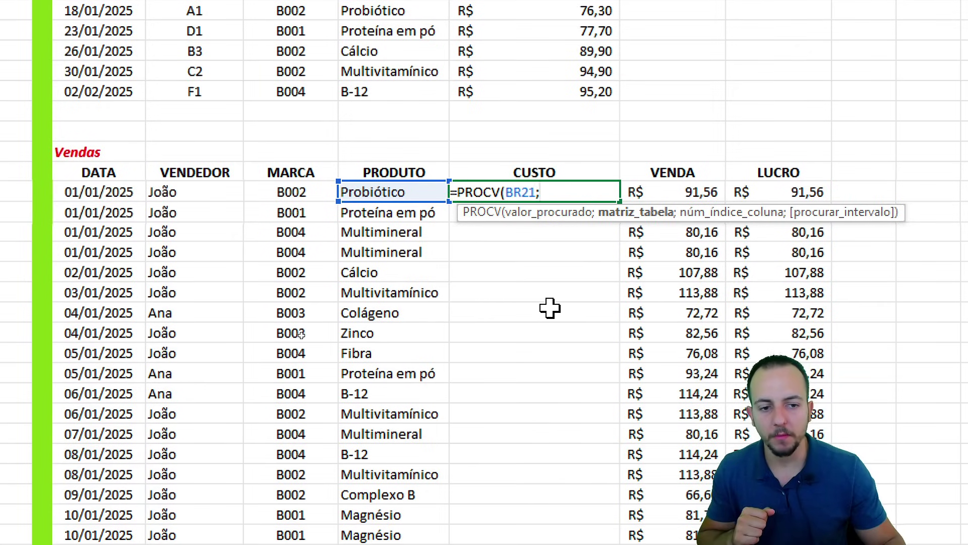
Set the PROCV table array to the Inventário PRODUTO and CUSTO columns, BR4:BS16.
{"action": "scroll", "coordinate": [534, 67], "scroll_direction": "up", "scroll_amount": 4}
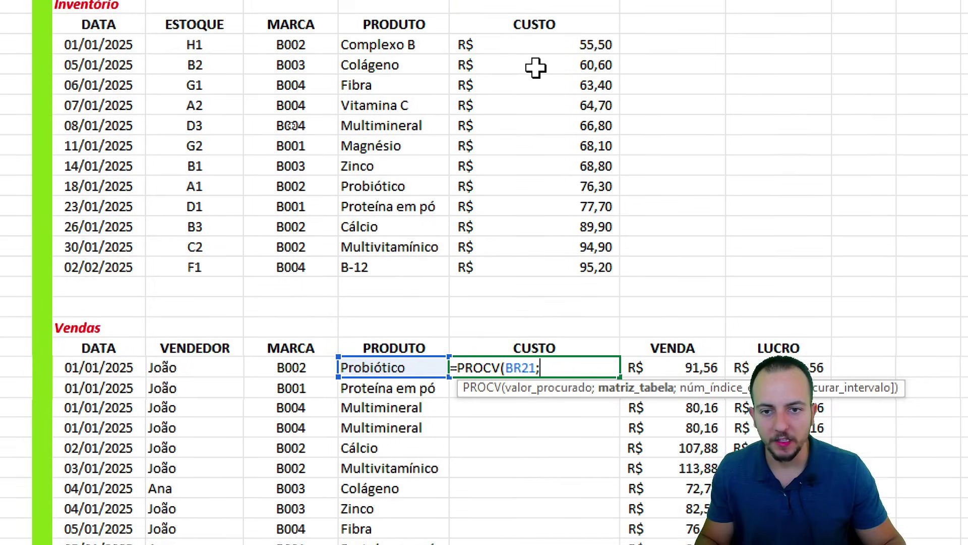
{"action": "left_click_drag", "start_coordinate": [398, 76], "coordinate": [485, 315]}
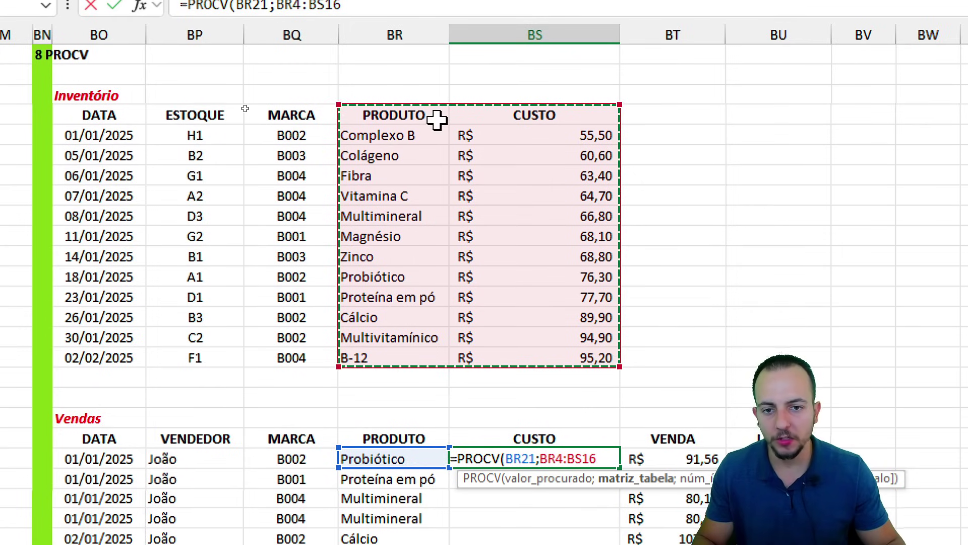
{"action": "left_click_drag", "start_coordinate": [438, 121], "coordinate": [502, 352]}
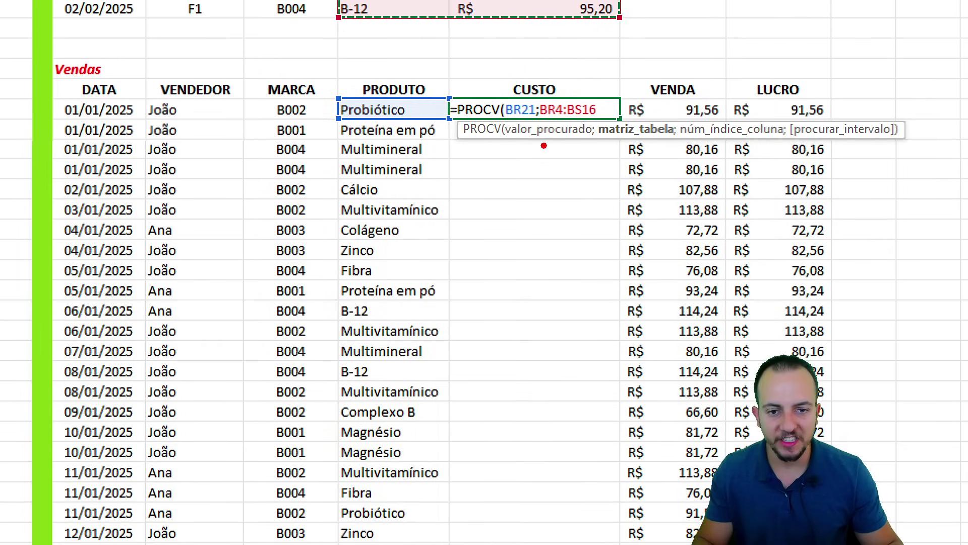
Examine how the selected Inventário PRODUTO and CUSTO range must stay in place while the formula fills the CUSTO column of Vendas.
{"action": "left_click_drag", "start_coordinate": [543, 146], "coordinate": [549, 480]}
{"action": "left_click_drag", "start_coordinate": [503, 444], "coordinate": [580, 434]}
{"action": "key", "text": "Escape"}
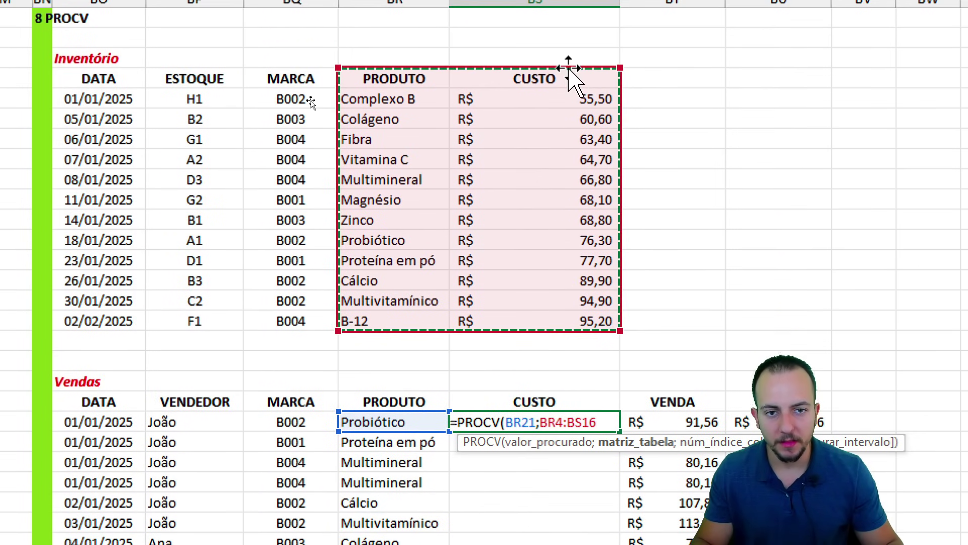
{"action": "left_click_drag", "start_coordinate": [569, 67], "coordinate": [548, 67]}
{"action": "key", "text": "ctrl+2"}
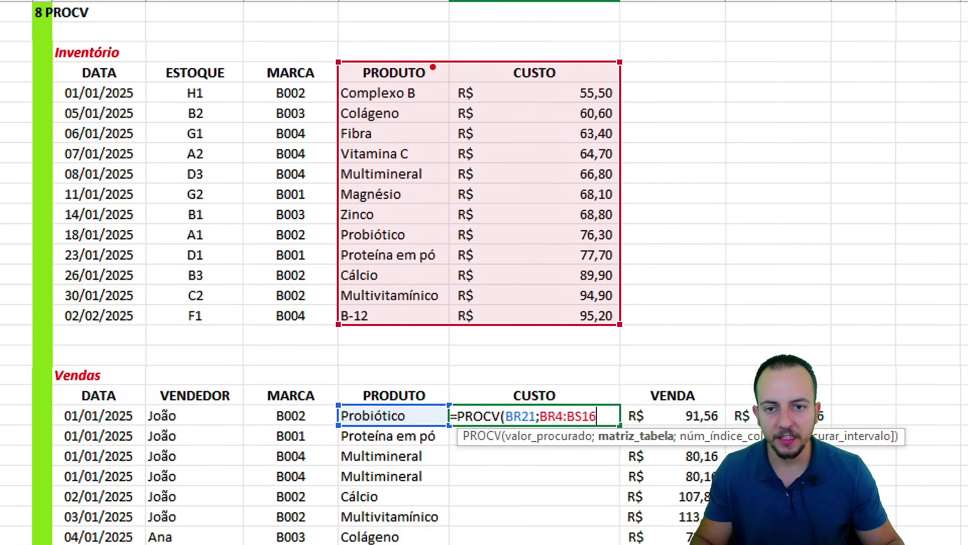
{"action": "left_click_drag", "start_coordinate": [325, 52], "coordinate": [635, 333]}
{"action": "left_click_drag", "start_coordinate": [655, 225], "coordinate": [727, 184]}
{"action": "left_click_drag", "start_coordinate": [658, 166], "coordinate": [712, 124]}
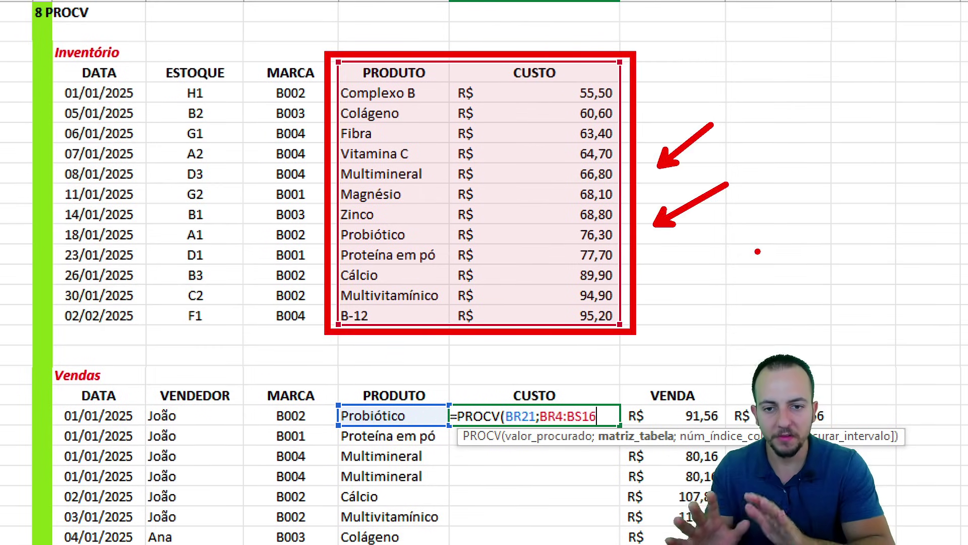
{"action": "key", "text": "Escape"}
Lock the table array of the PROCV formula as the absolute reference $BR$4:$BS$16.
{"action": "scroll", "coordinate": [566, 476], "scroll_direction": "down", "scroll_amount": 5}
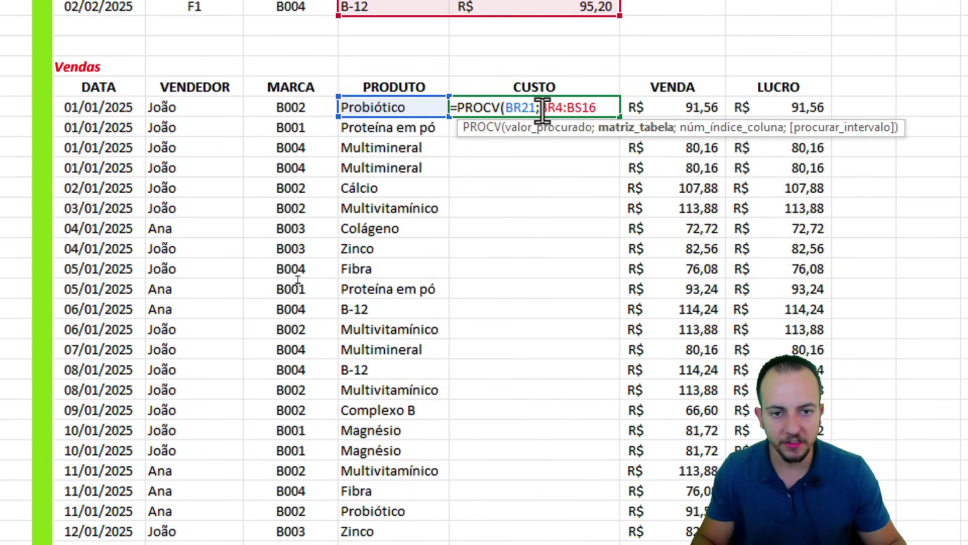
{"action": "left_click_drag", "start_coordinate": [540, 108], "coordinate": [609, 107]}
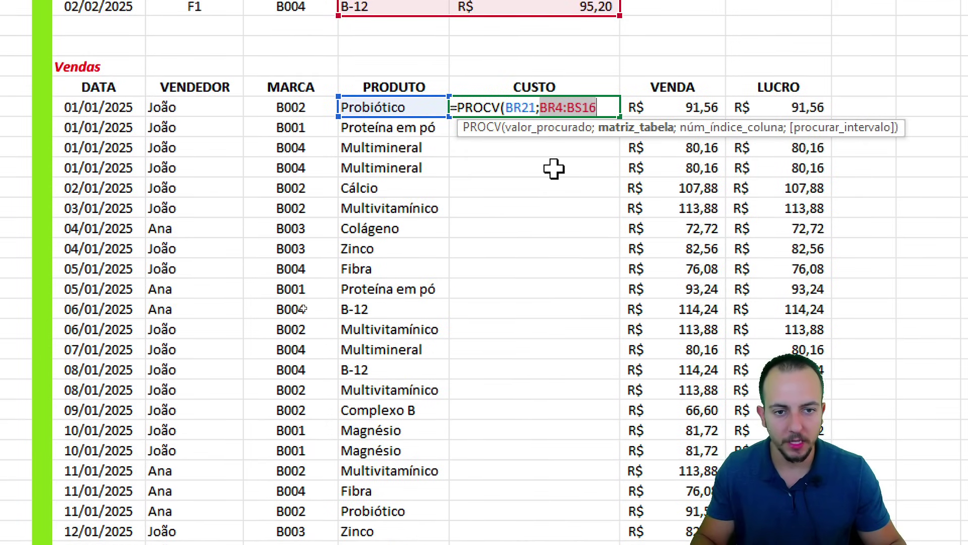
{"action": "key", "text": "F4"}
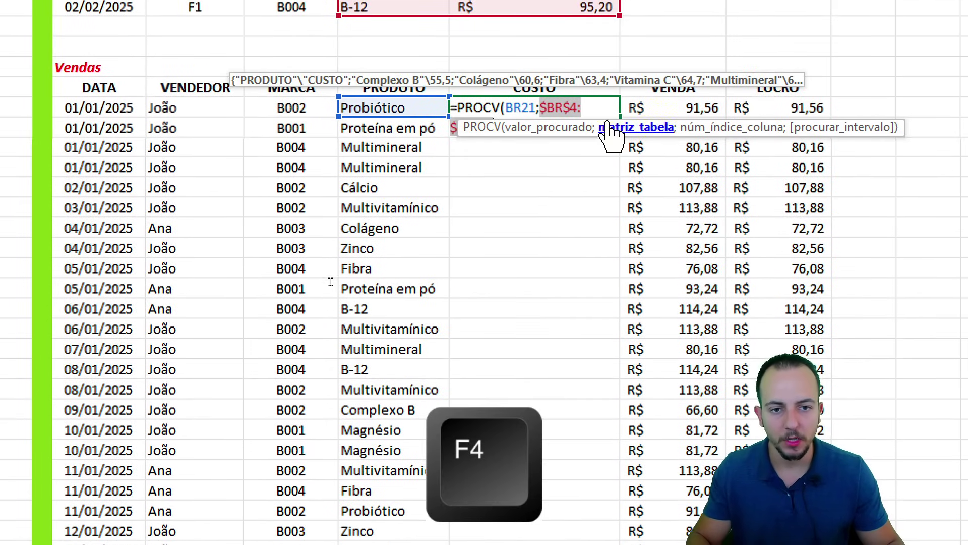
{"action": "key", "text": "F4"}
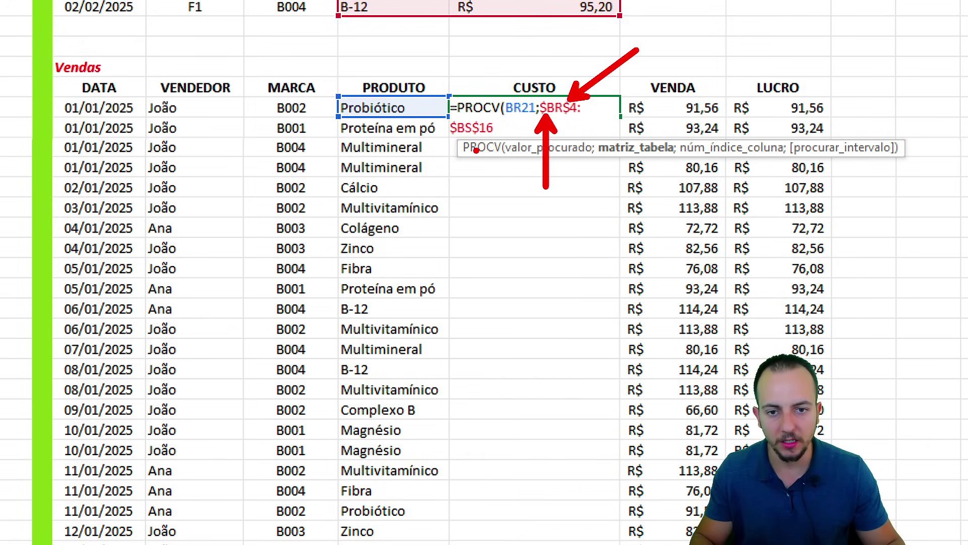
{"action": "left_click_drag", "start_coordinate": [477, 140], "coordinate": [478, 205]}
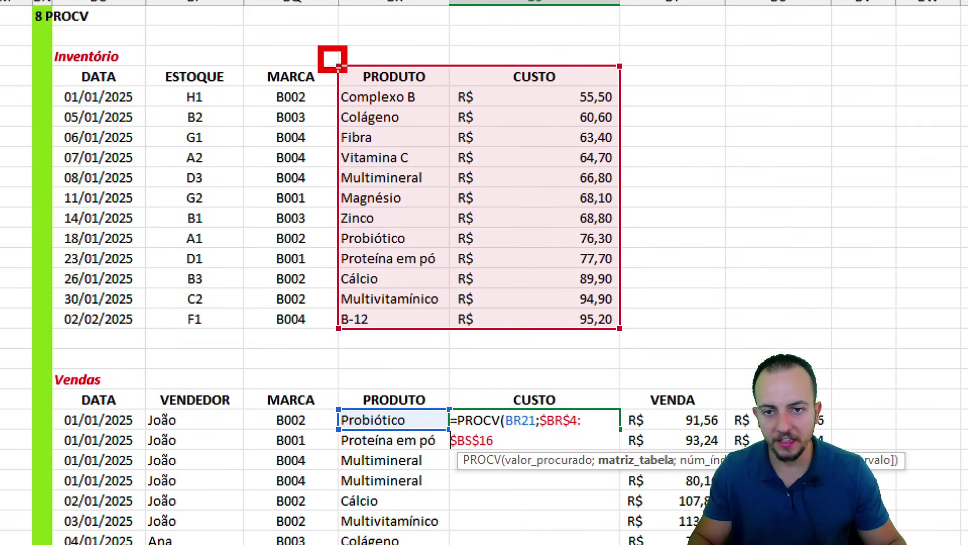
{"action": "left_click_drag", "start_coordinate": [346, 72], "coordinate": [633, 348]}
{"action": "left_click_drag", "start_coordinate": [651, 307], "coordinate": [720, 277]}
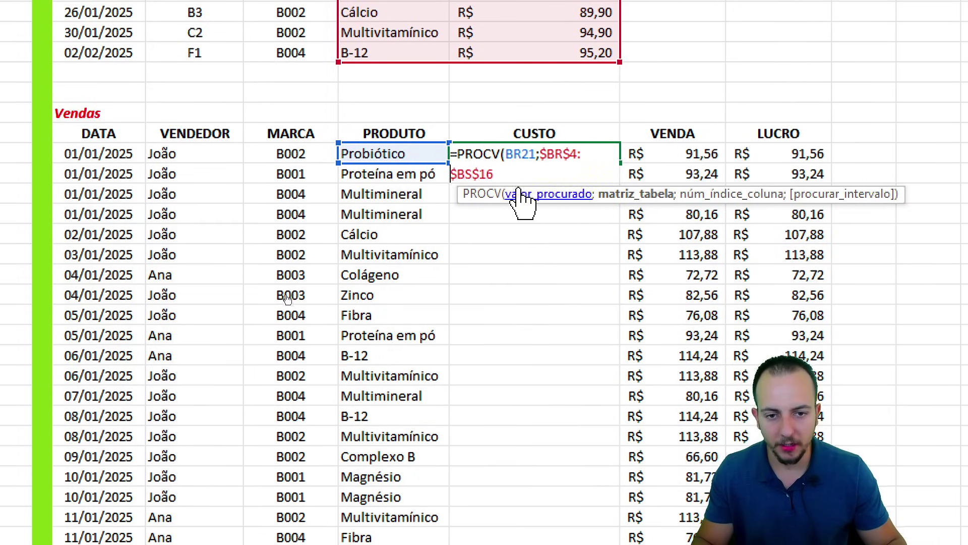
Set the PROCV column index to 2, for the CUSTO column of the Inventário range.
{"action": "type", "text": ";"}
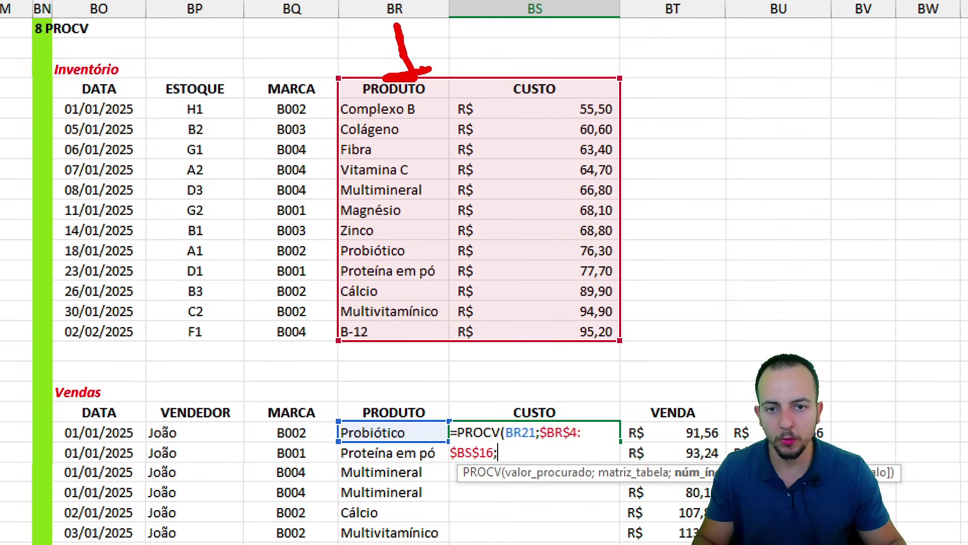
{"action": "left_click_drag", "start_coordinate": [545, 50], "coordinate": [564, 76]}
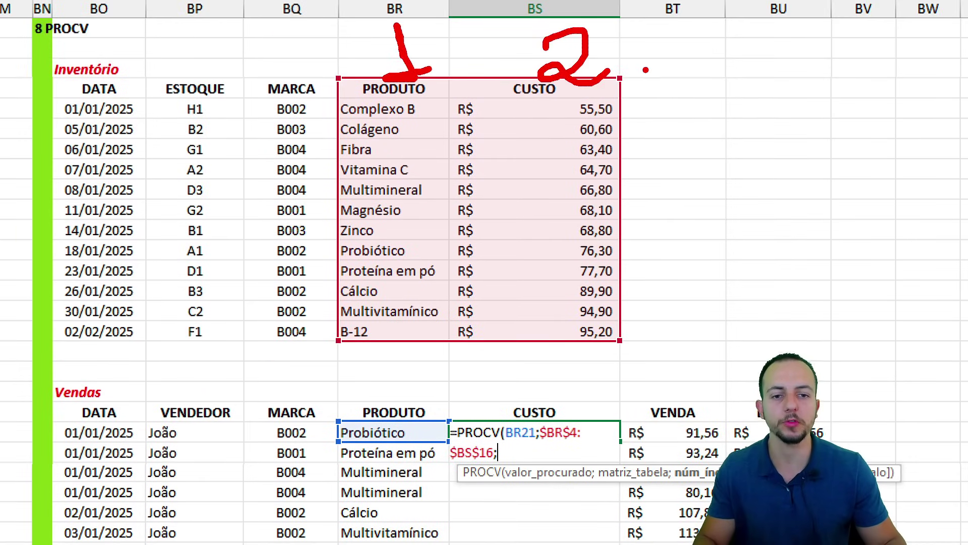
{"action": "left_click_drag", "start_coordinate": [491, 26], "coordinate": [647, 353]}
{"action": "left_click_drag", "start_coordinate": [687, 178], "coordinate": [791, 304]}
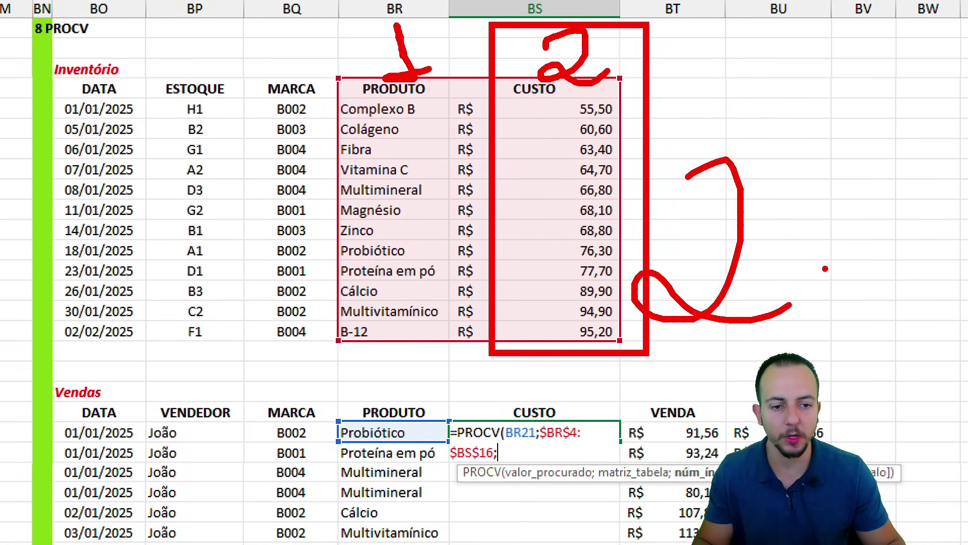
{"action": "key", "text": "Escape"}
{"action": "type", "text": "2"}
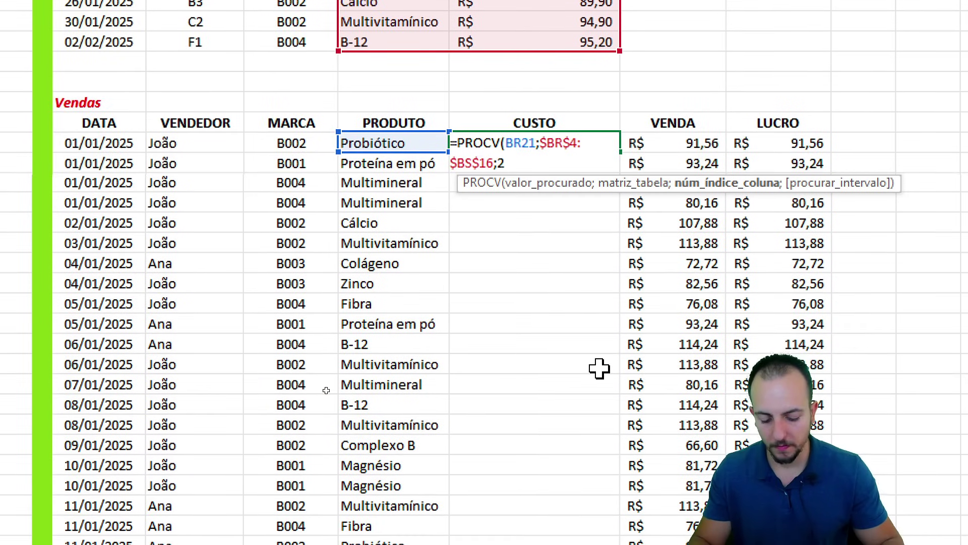
Set the PROCV match type to FALSO for an exact match and enter the completed formula.
{"action": "type", "text": ";"}
{"action": "left_click", "coordinate": [580, 221]}
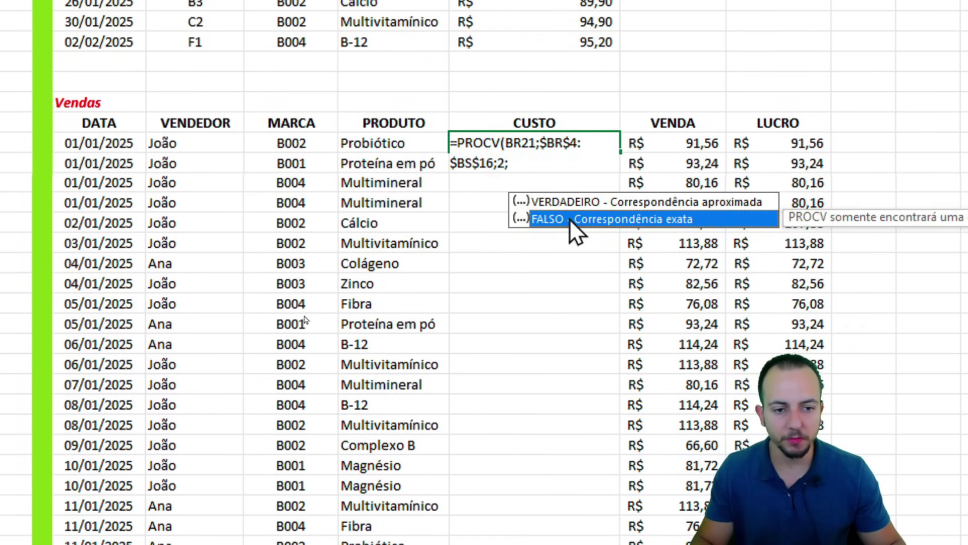
{"action": "double_click", "coordinate": [589, 224]}
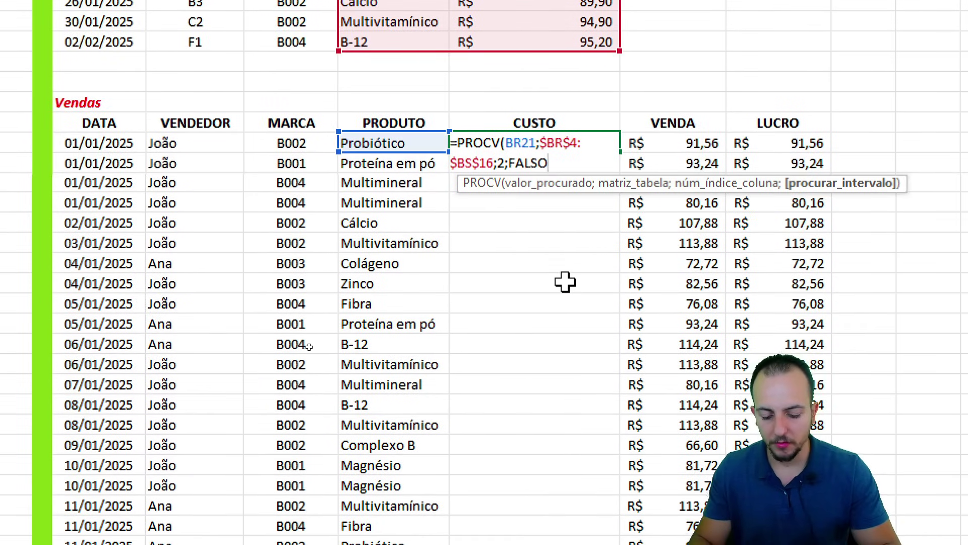
{"action": "type", "text": ")"}
{"action": "key", "text": "Return"}
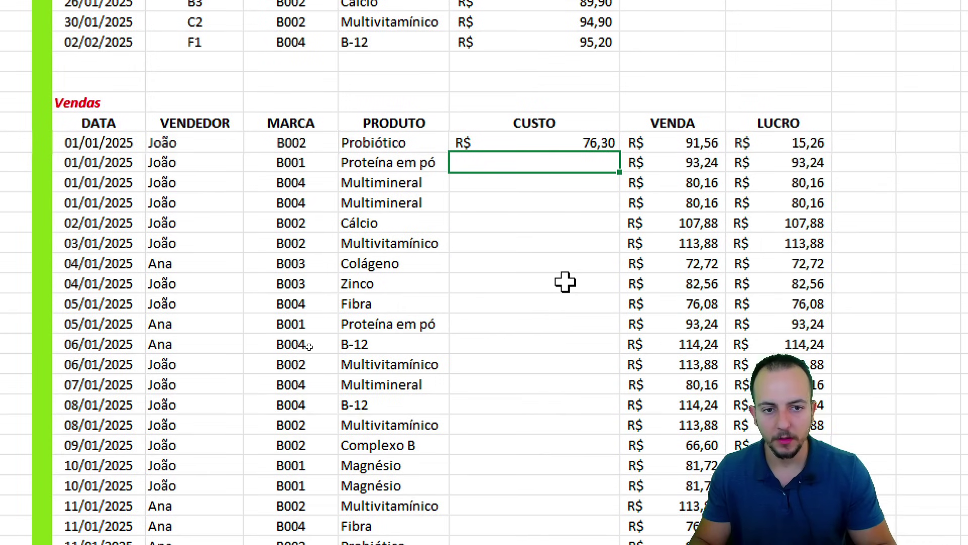
Fill the PROCV formula from the first CUSTO cell down the CUSTO column of Vendas.
{"action": "left_click", "coordinate": [549, 145]}
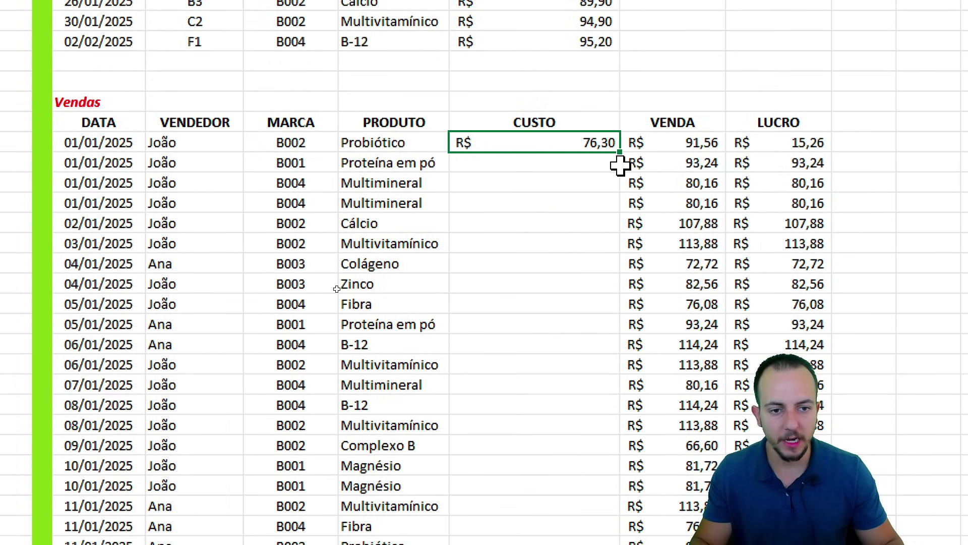
{"action": "left_click_drag", "start_coordinate": [619, 152], "coordinate": [567, 456]}
{"action": "scroll", "coordinate": [562, 62], "scroll_direction": "up", "scroll_amount": 14}
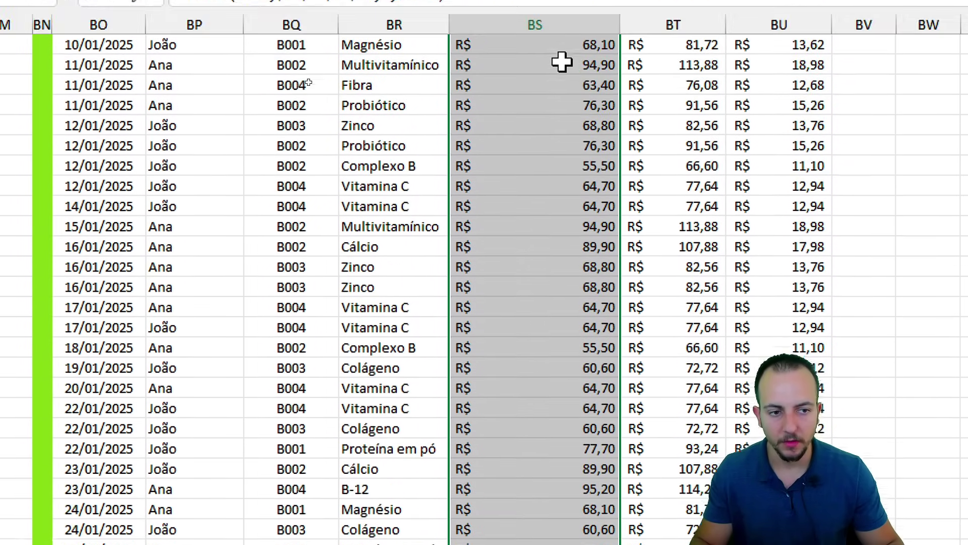
{"action": "scroll", "coordinate": [540, 237], "scroll_direction": "up", "scroll_amount": 4}
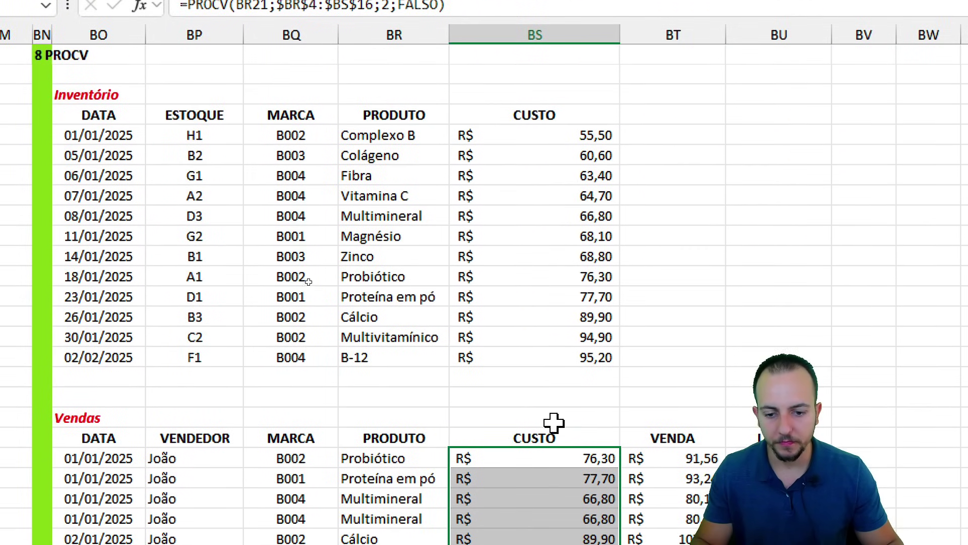
Check the cost returned for Cálcio in Vendas against its row in the Inventário table.
{"action": "scroll", "coordinate": [553, 423], "scroll_direction": "down", "scroll_amount": 5}
{"action": "left_click_drag", "start_coordinate": [374, 258], "coordinate": [508, 255]}
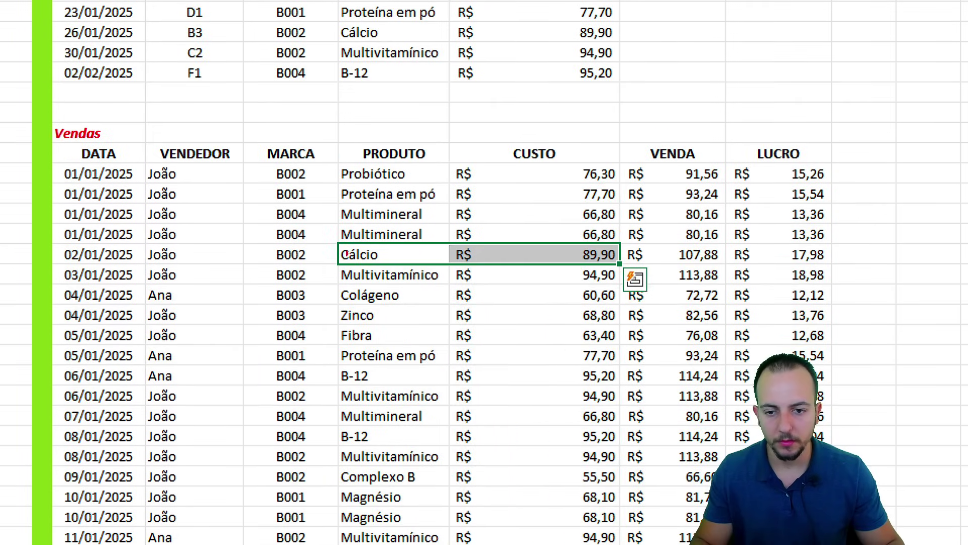
{"action": "left_click_drag", "start_coordinate": [319, 238], "coordinate": [637, 268]}
{"action": "mouse_move", "coordinate": [556, 233]}
{"action": "left_mouse_down"}
{"action": "mouse_move", "coordinate": [610, 269]}
{"action": "mouse_move", "coordinate": [647, 273]}
{"action": "left_mouse_up"}
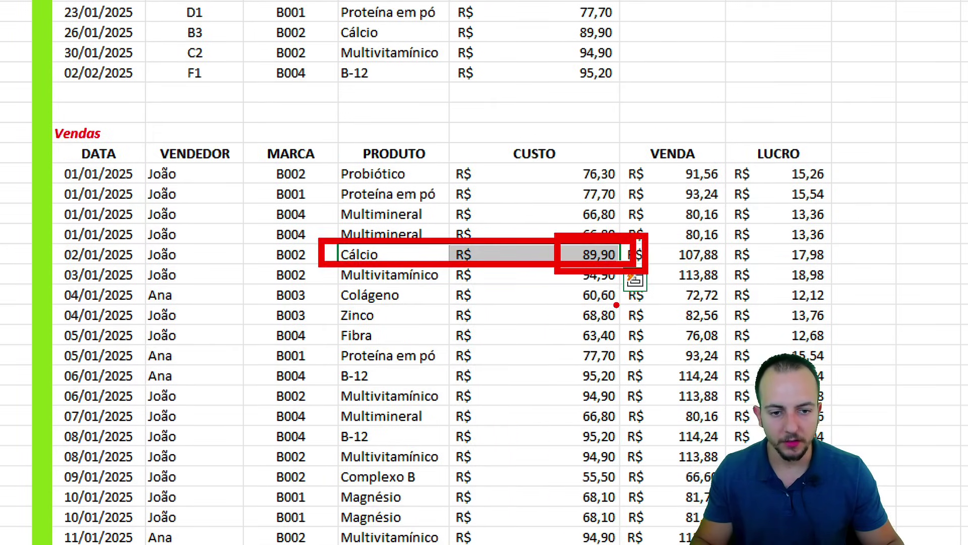
{"action": "scroll", "coordinate": [550, 86], "scroll_direction": "up", "scroll_amount": 4}
{"action": "left_click_drag", "start_coordinate": [393, 108], "coordinate": [409, 298]}
{"action": "mouse_move", "coordinate": [323, 274]}
{"action": "left_mouse_down"}
{"action": "mouse_move", "coordinate": [594, 311]}
{"action": "mouse_move", "coordinate": [639, 306]}
{"action": "left_mouse_up"}
{"action": "key", "text": "Escape"}
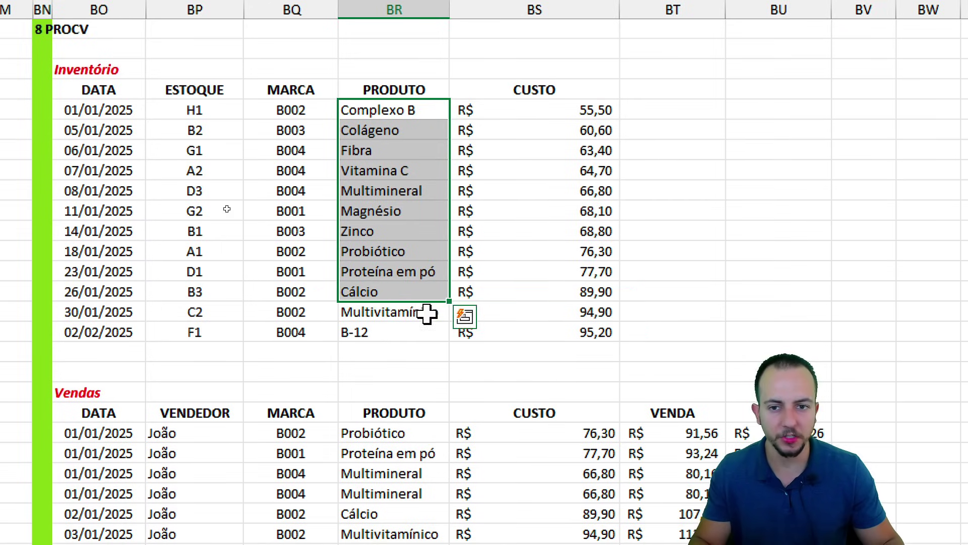
Review the full extent of the Inventário source table in the PROCV section, from DATA to CUSTO.
{"action": "left_click", "coordinate": [111, 107]}
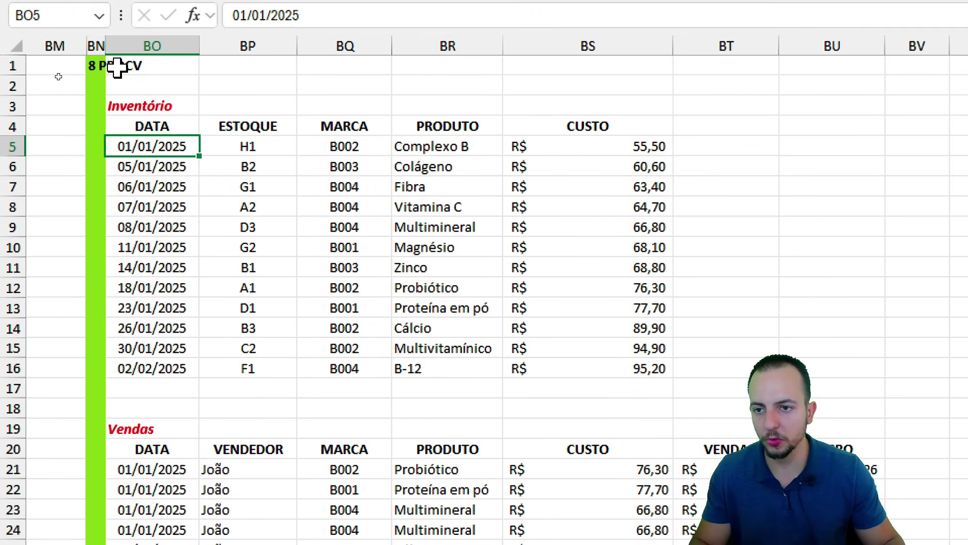
{"action": "scroll", "coordinate": [625, 334], "scroll_direction": "down", "scroll_amount": 3}
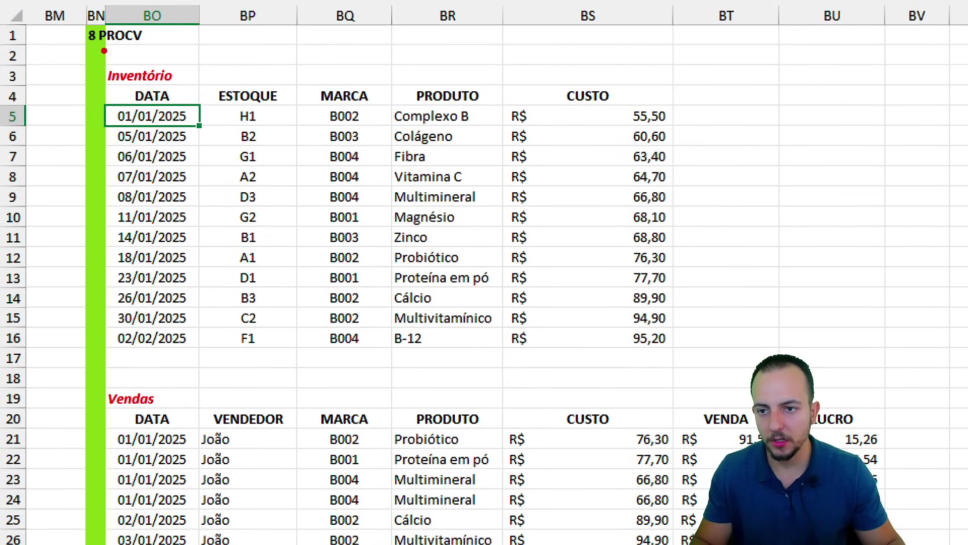
{"action": "left_click_drag", "start_coordinate": [99, 50], "coordinate": [699, 361]}
{"action": "left_click_drag", "start_coordinate": [723, 275], "coordinate": [817, 231]}
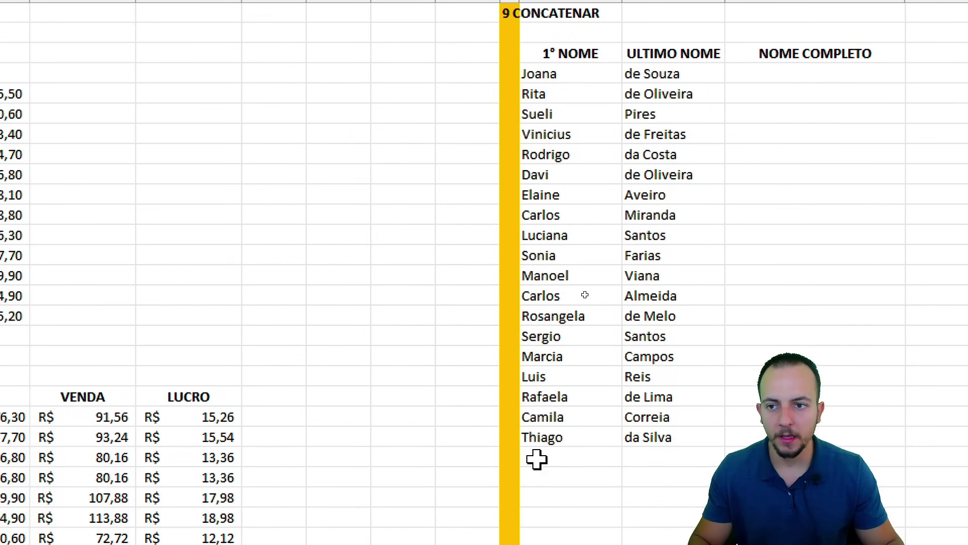
Examine the 1º NOME, ULTIMO NOME and empty NOME COMPLETO columns in the CONCATENAR section.
{"action": "scroll", "coordinate": [483, 181], "scroll_direction": "left", "scroll_amount": 2}
{"action": "scroll", "coordinate": [482, 180], "scroll_direction": "right", "scroll_amount": 2}
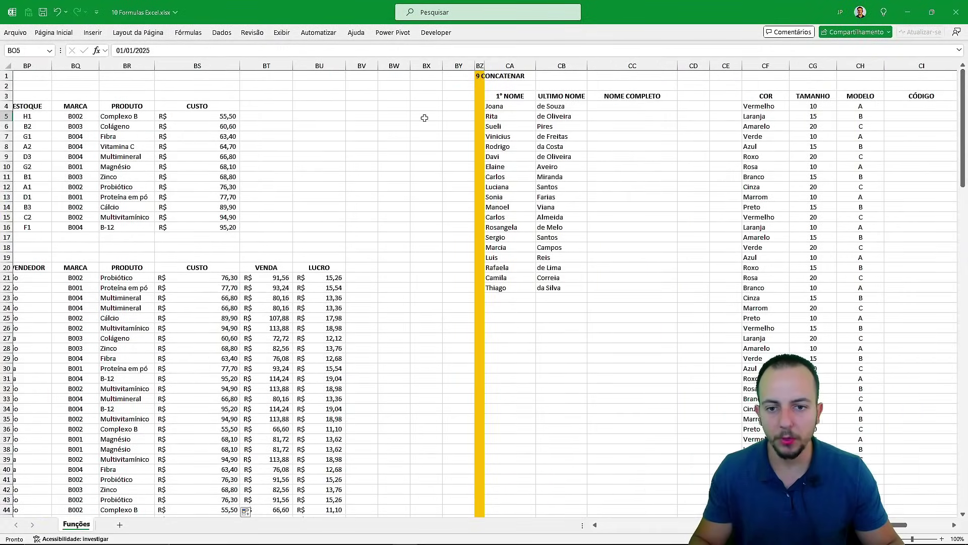
{"action": "scroll", "coordinate": [468, 65], "scroll_direction": "right", "scroll_amount": 5}
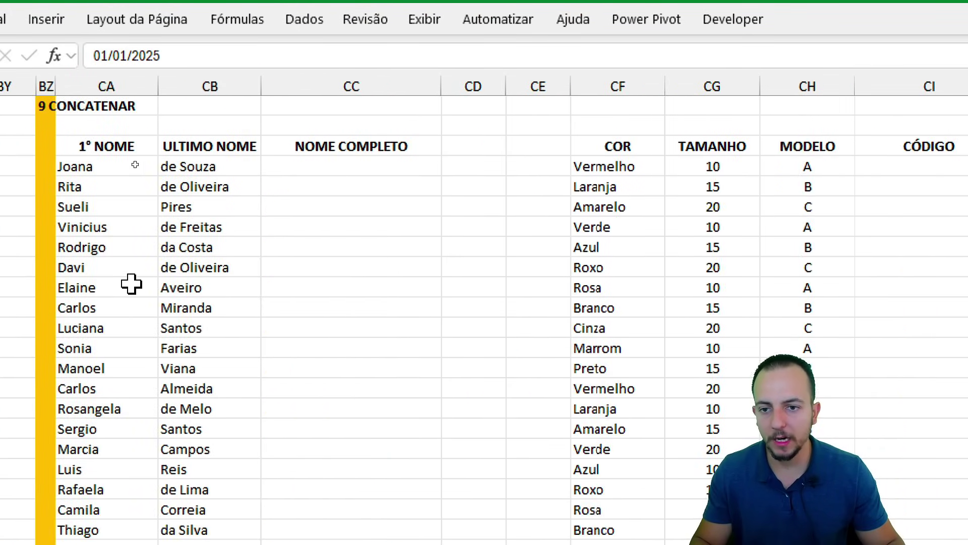
{"action": "scroll", "coordinate": [250, 293], "scroll_direction": "left", "scroll_amount": 2}
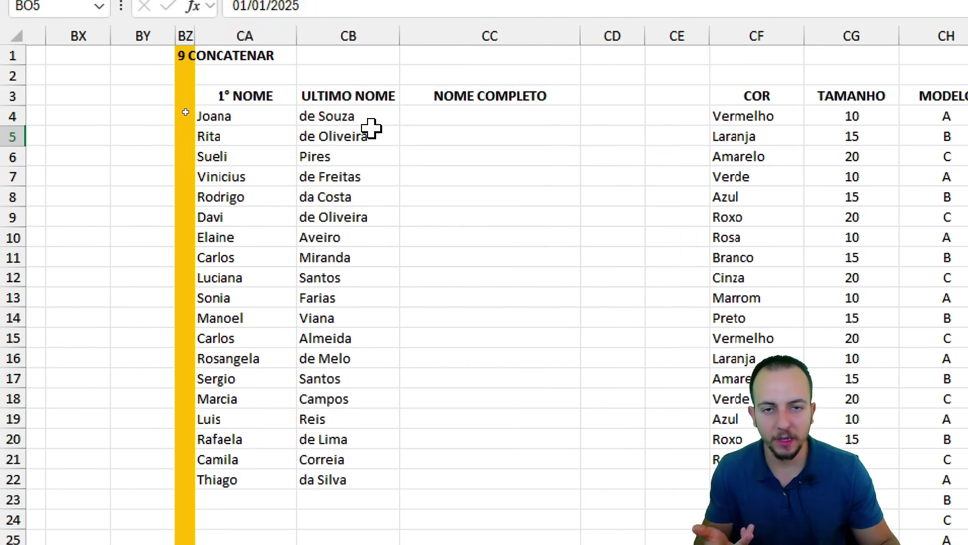
{"action": "left_click_drag", "start_coordinate": [270, 96], "coordinate": [294, 481]}
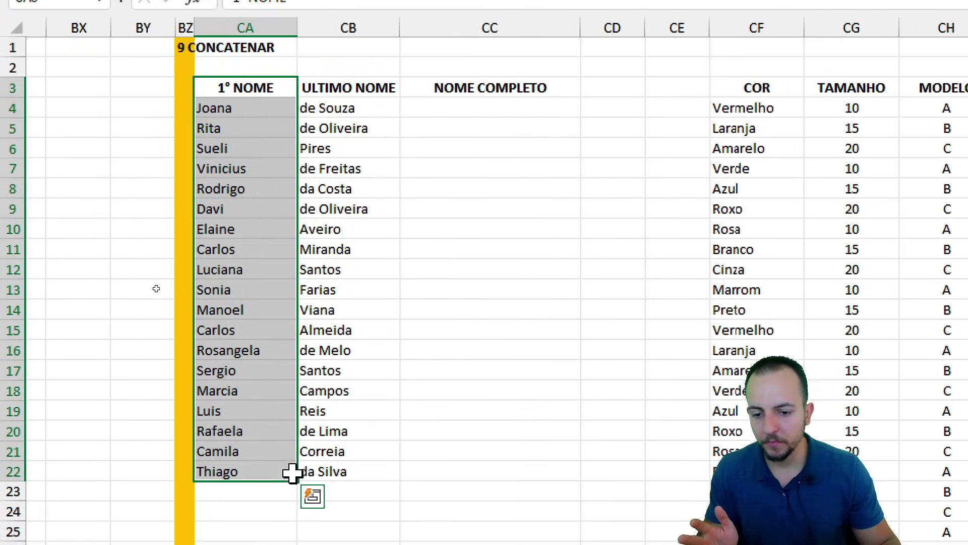
{"action": "left_click", "coordinate": [353, 480]}
{"action": "left_click_drag", "start_coordinate": [353, 468], "coordinate": [385, 78]}
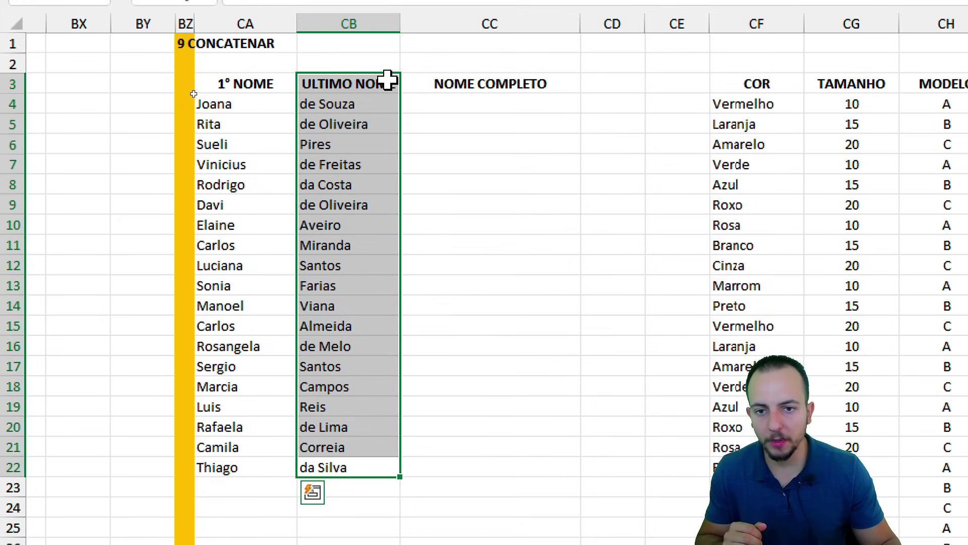
{"action": "left_click", "coordinate": [493, 110]}
{"action": "left_click_drag", "start_coordinate": [486, 87], "coordinate": [461, 464]}
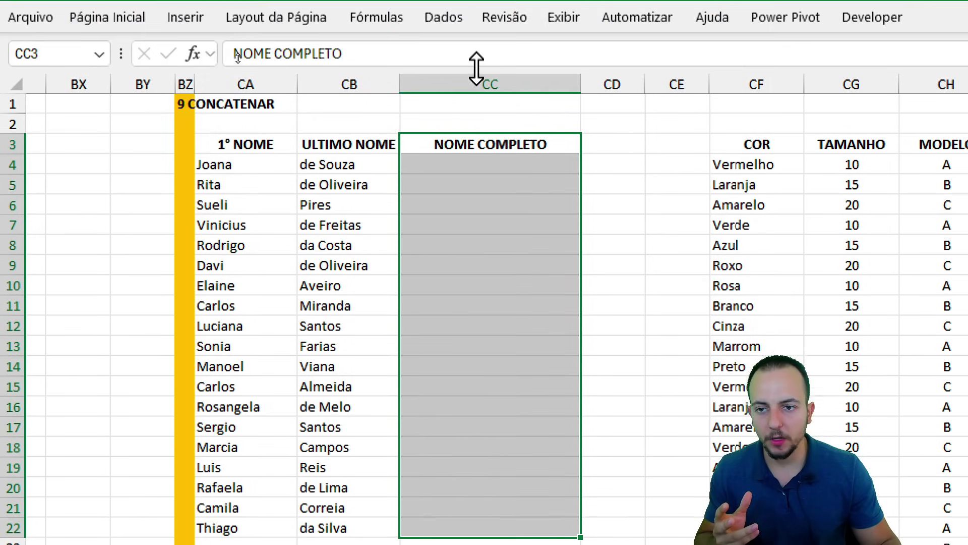
Compare the descriptions of the CONCAT and CONCATENAR functions suggested for a formula begun in the first NOME COMPLETO cell, CC4.
{"action": "left_click", "coordinate": [484, 171]}
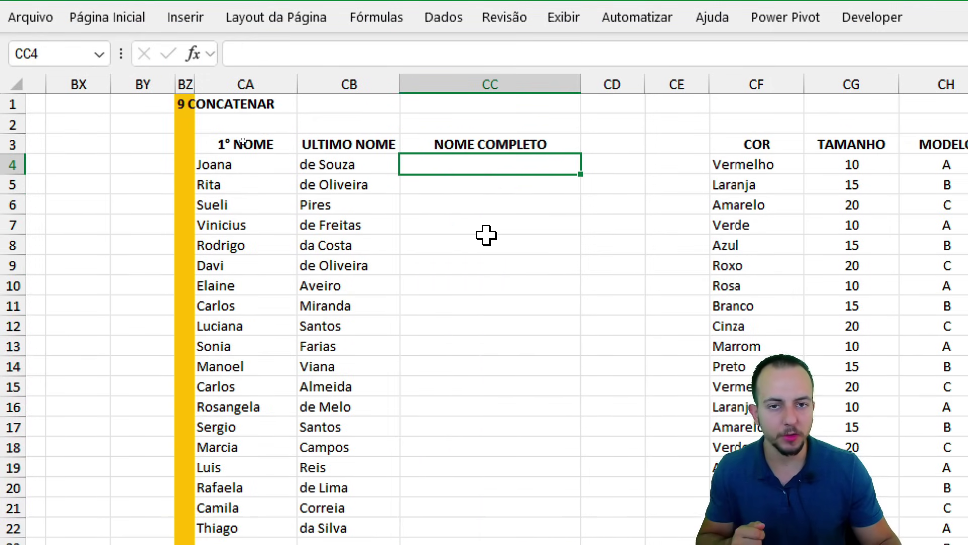
{"action": "type", "text": "=conca"}
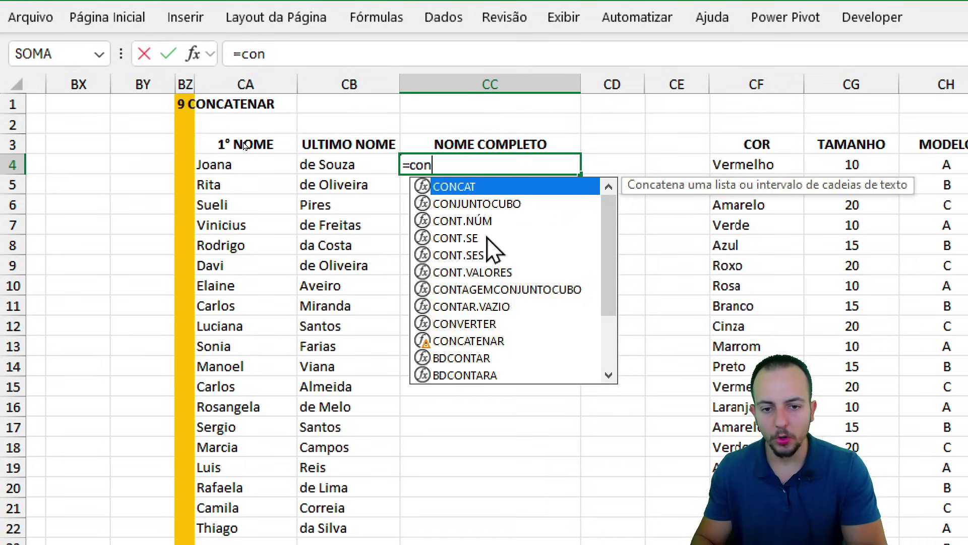
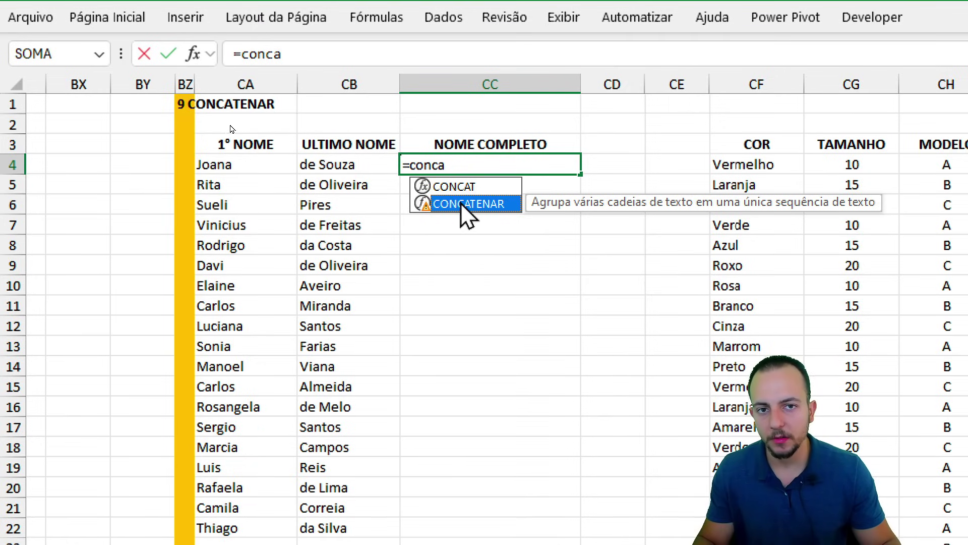
{"action": "left_click", "coordinate": [493, 188]}
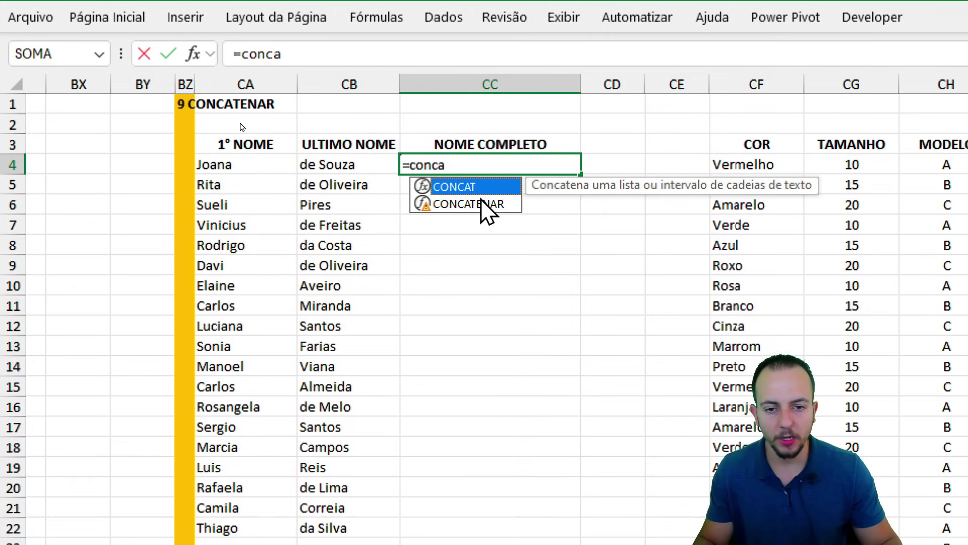
{"action": "left_click", "coordinate": [480, 204]}
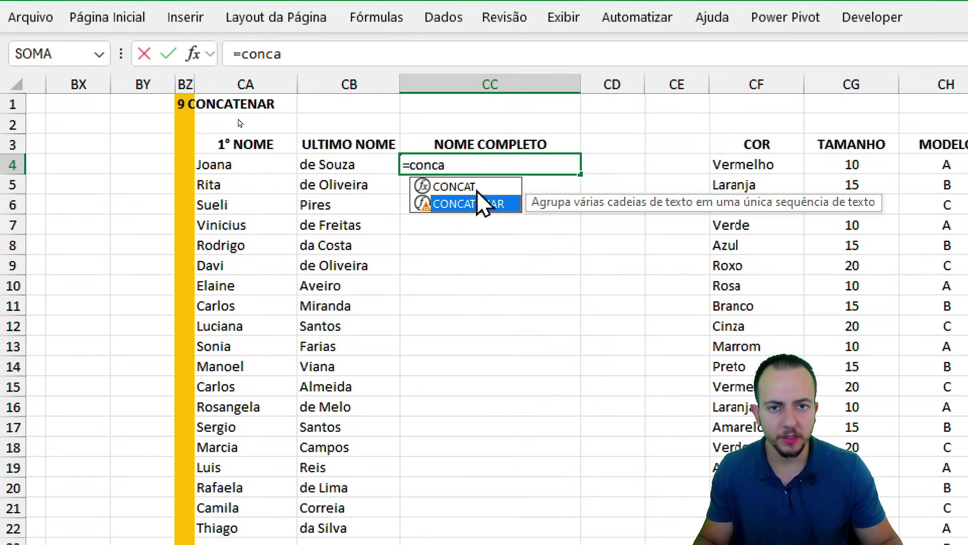
{"action": "left_click", "coordinate": [480, 191]}
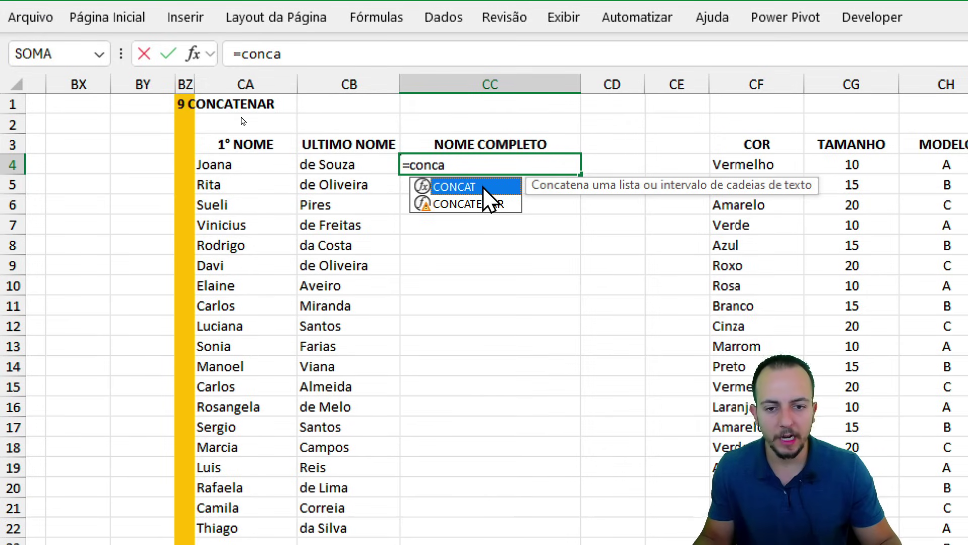
{"action": "left_click", "coordinate": [495, 206]}
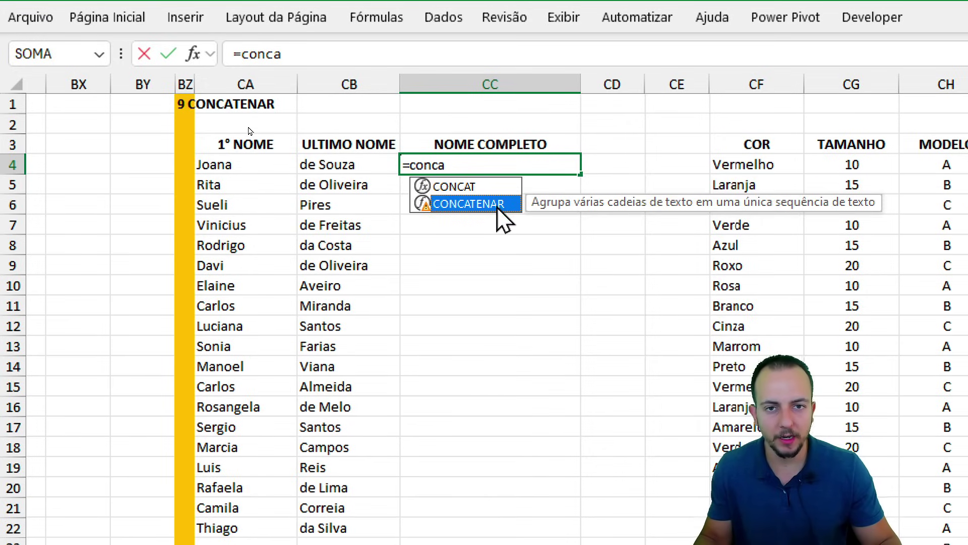
{"action": "left_click", "coordinate": [490, 190]}
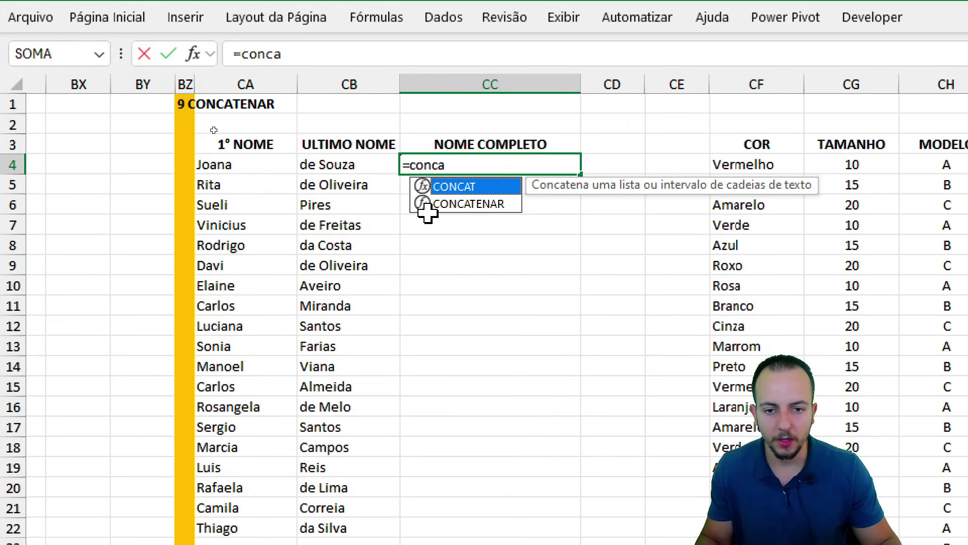
{"action": "left_click", "coordinate": [472, 207]}
{"action": "left_click", "coordinate": [484, 190]}
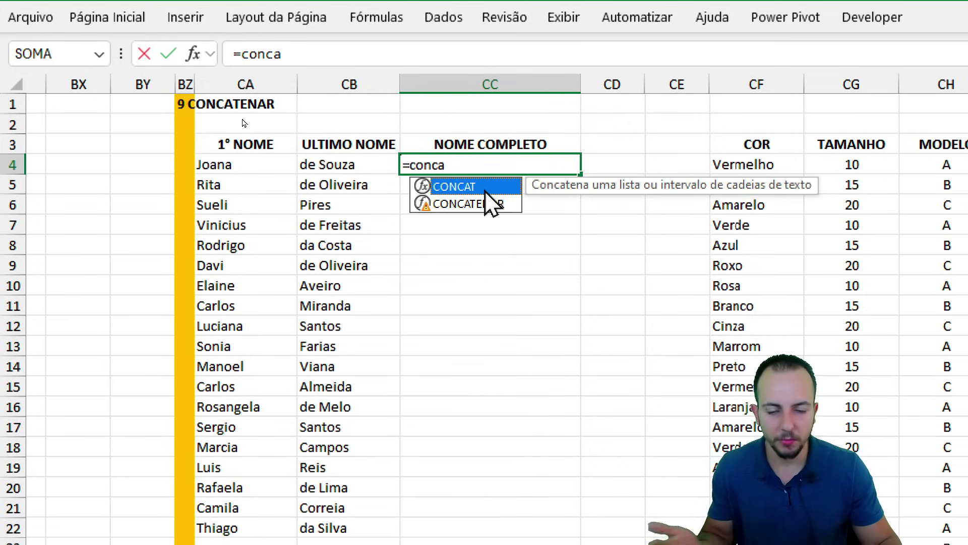
{"action": "left_click", "coordinate": [487, 205]}
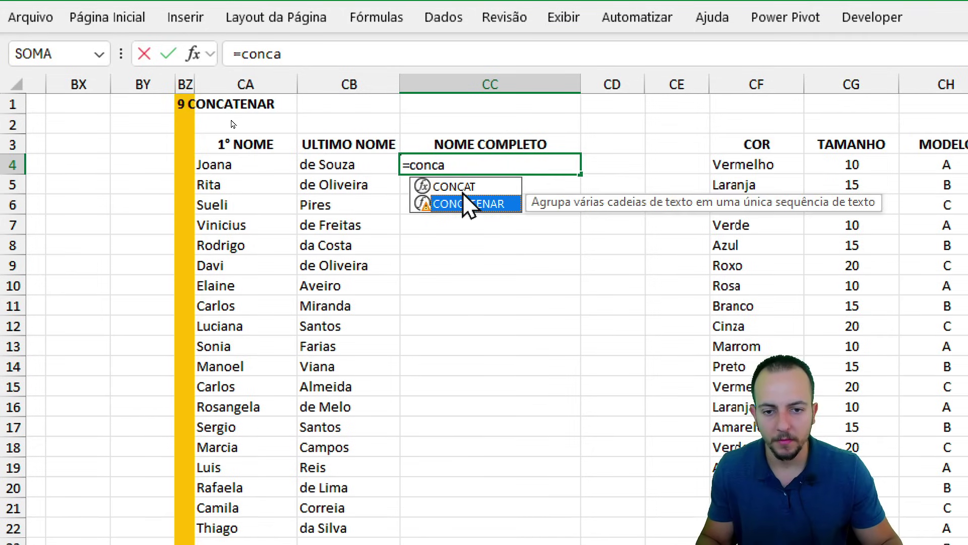
Enter a CONCATENAR formula in CC4 that joins the first name in CA4 directly with the last name in CB4.
{"action": "double_click", "coordinate": [470, 205]}
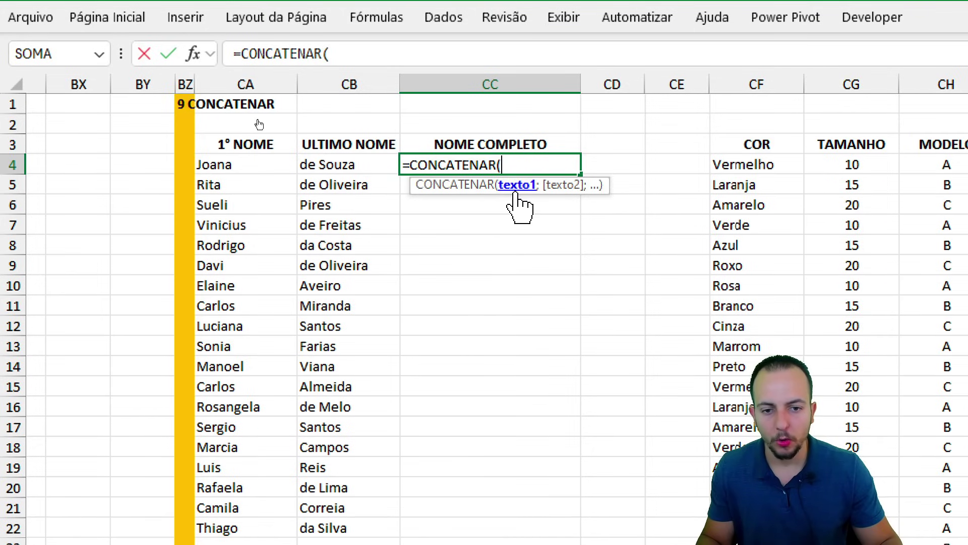
{"action": "left_click", "coordinate": [259, 167]}
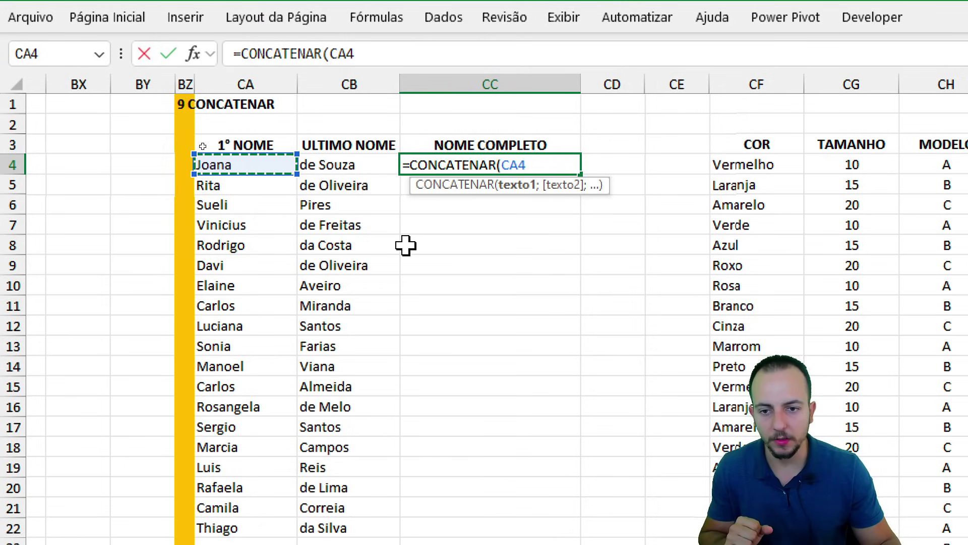
{"action": "type", "text": ";"}
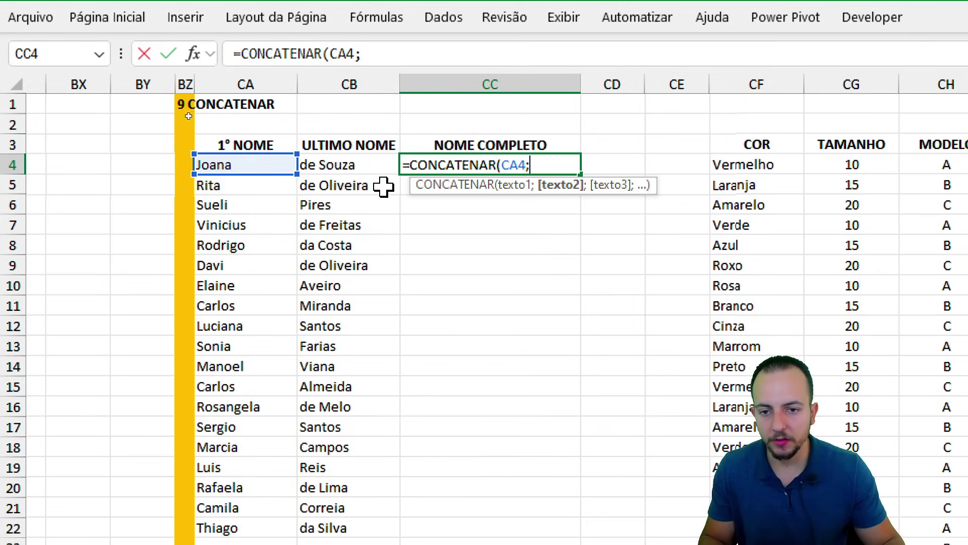
{"action": "left_click", "coordinate": [356, 168]}
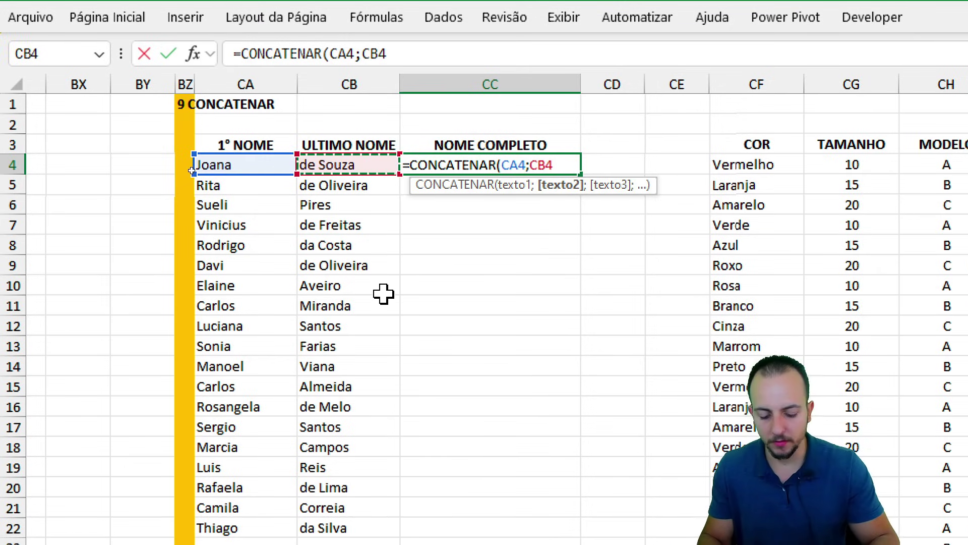
{"action": "key", "text": "Return"}
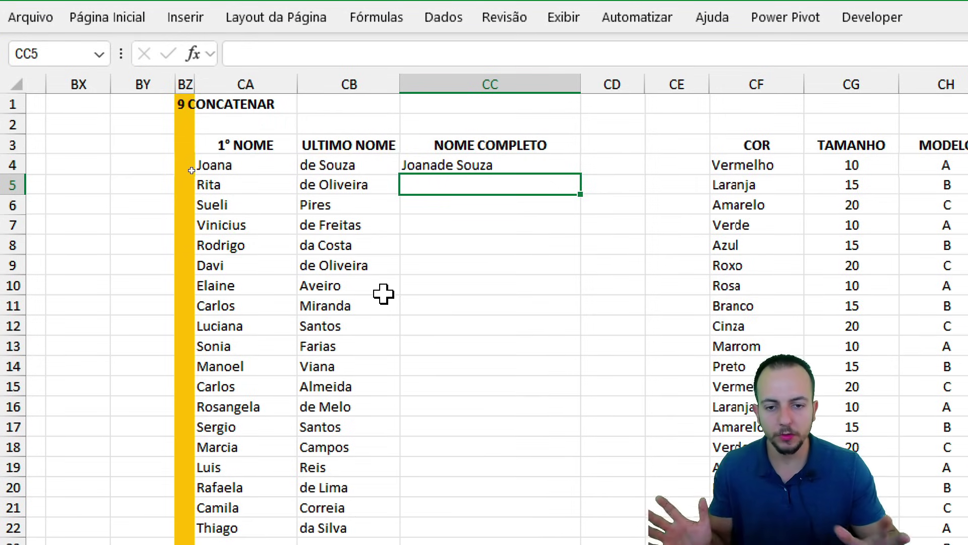
Replace the formula in CC4 with =CONCAT(CA4;CB4;CA5;CB5;CA6;CB6;CA7;CB7;CA8).
{"action": "left_click", "coordinate": [528, 158]}
{"action": "key", "text": "Delete"}
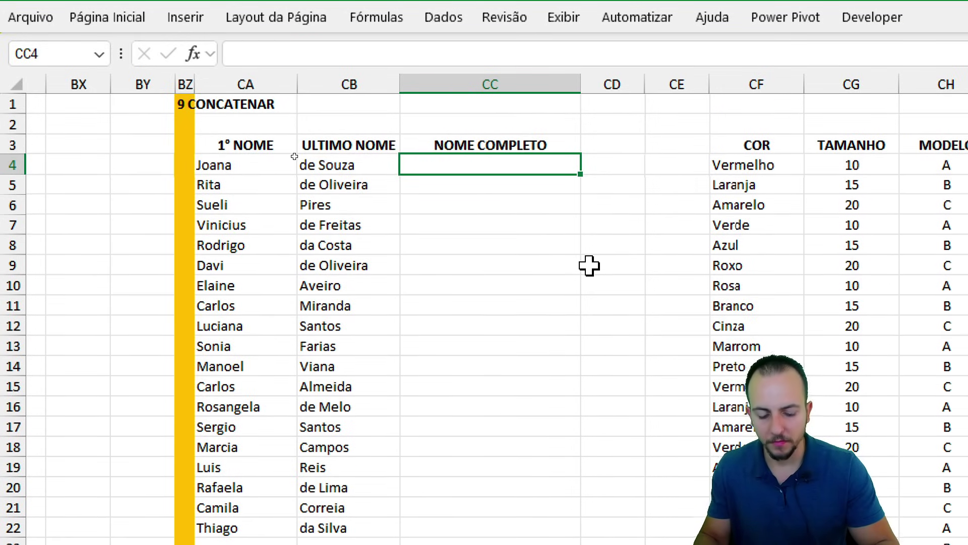
{"action": "type", "text": "=conca"}
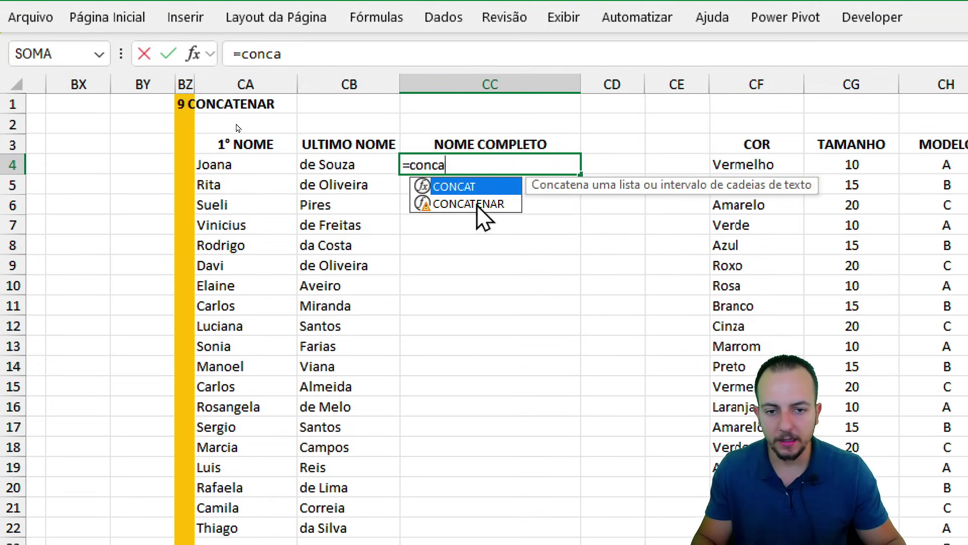
{"action": "key", "text": "Tab"}
{"action": "left_click", "coordinate": [255, 164]}
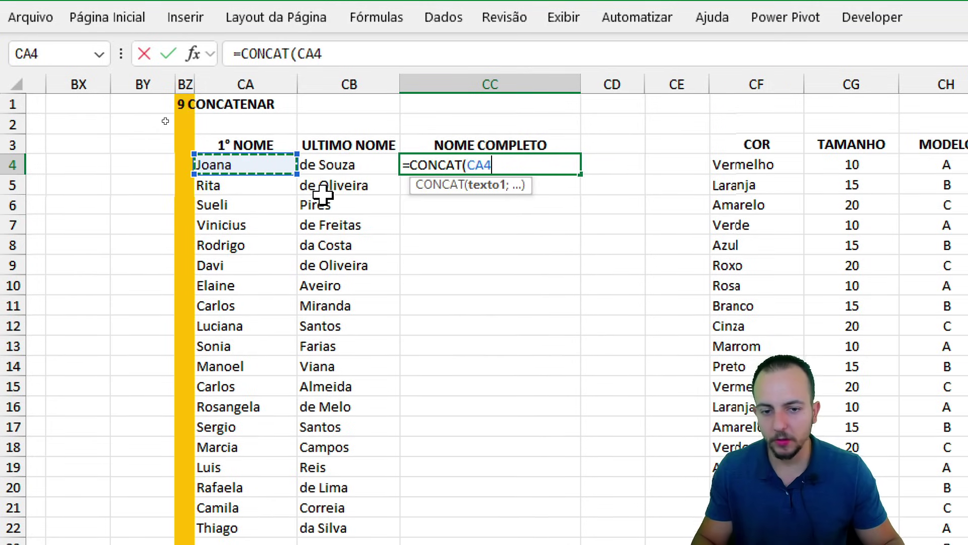
{"action": "type", "text": ";"}
{"action": "left_click", "coordinate": [323, 164]}
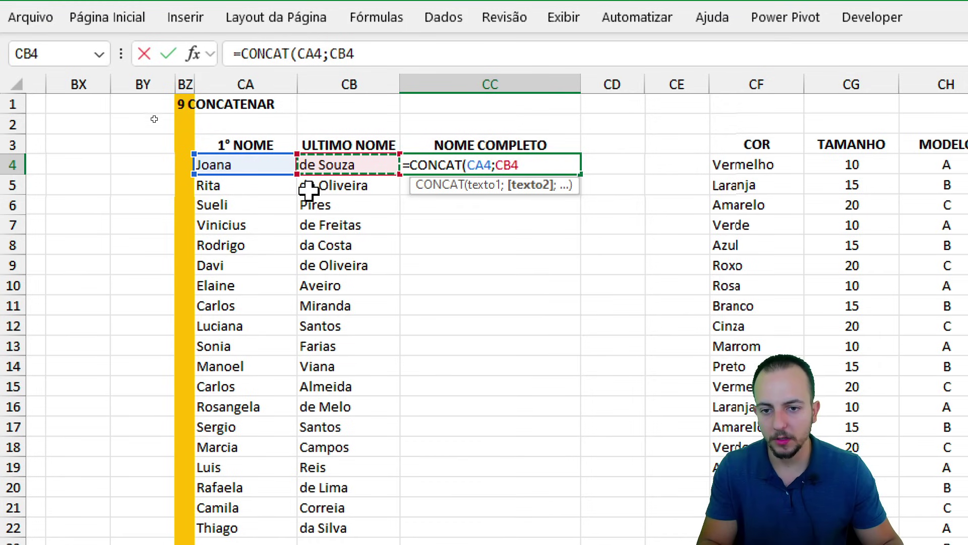
{"action": "type", "text": ";"}
{"action": "left_click", "coordinate": [267, 186]}
{"action": "type", "text": ";"}
{"action": "left_click", "coordinate": [315, 187]}
{"action": "type", "text": ";"}
{"action": "left_click", "coordinate": [290, 208]}
{"action": "type", "text": ";"}
{"action": "left_click", "coordinate": [301, 210]}
{"action": "type", "text": ";"}
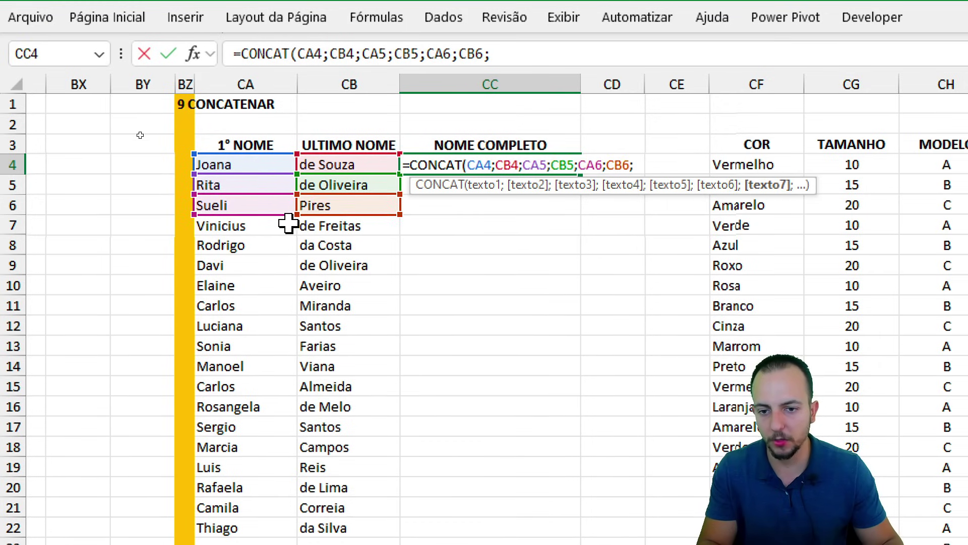
{"action": "left_click", "coordinate": [284, 224]}
{"action": "type", "text": ";"}
{"action": "left_click", "coordinate": [324, 225]}
{"action": "type", "text": ";"}
{"action": "left_click", "coordinate": [243, 247]}
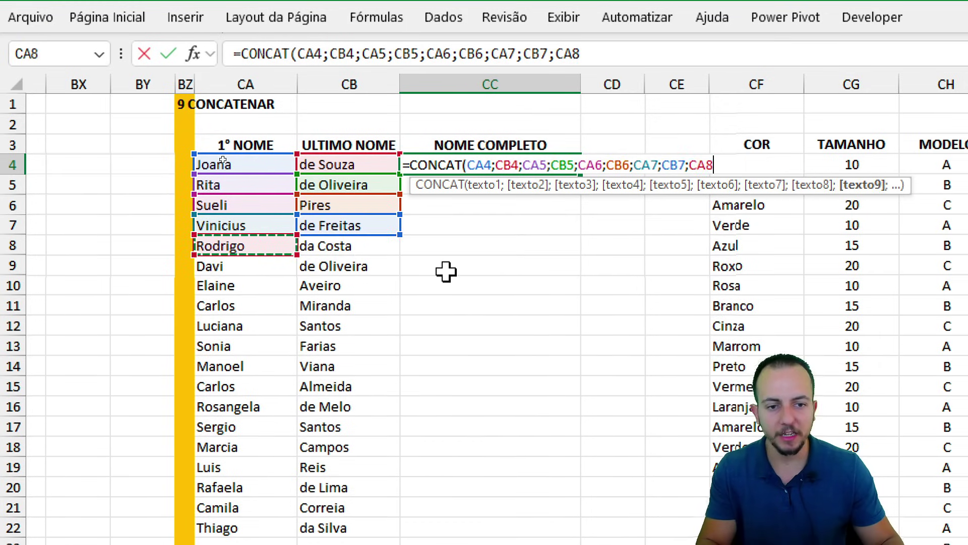
{"action": "key", "text": "Return"}
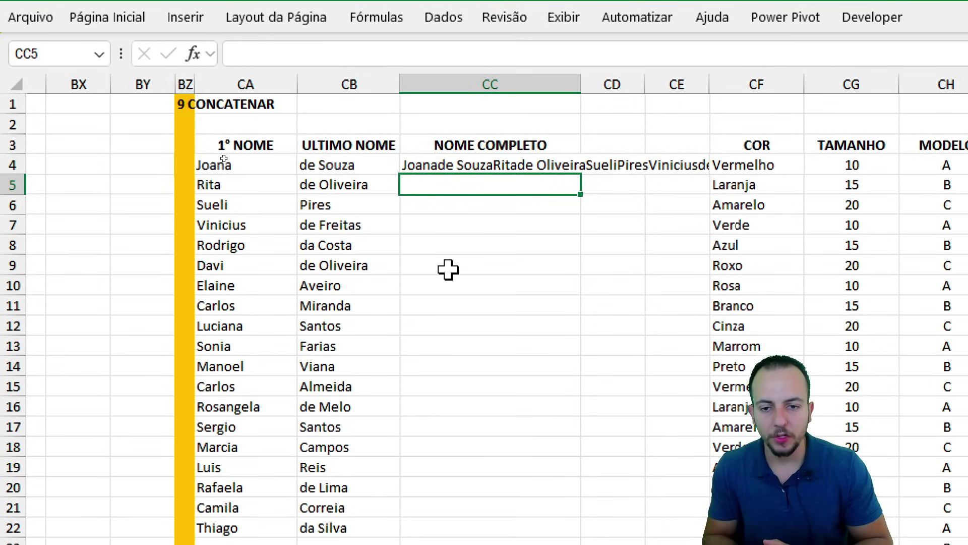
Clear the long formula from CC4 and enter =CONCAT(CA4;CB4) in its place.
{"action": "key", "text": "Up"}
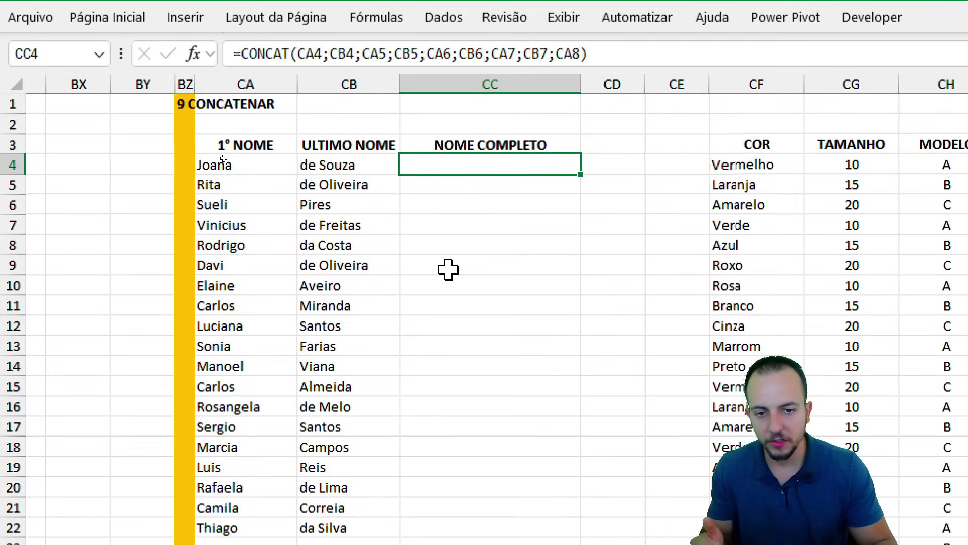
{"action": "key", "text": "Delete"}
{"action": "type", "text": "=conca"}
{"action": "key", "text": "Tab"}
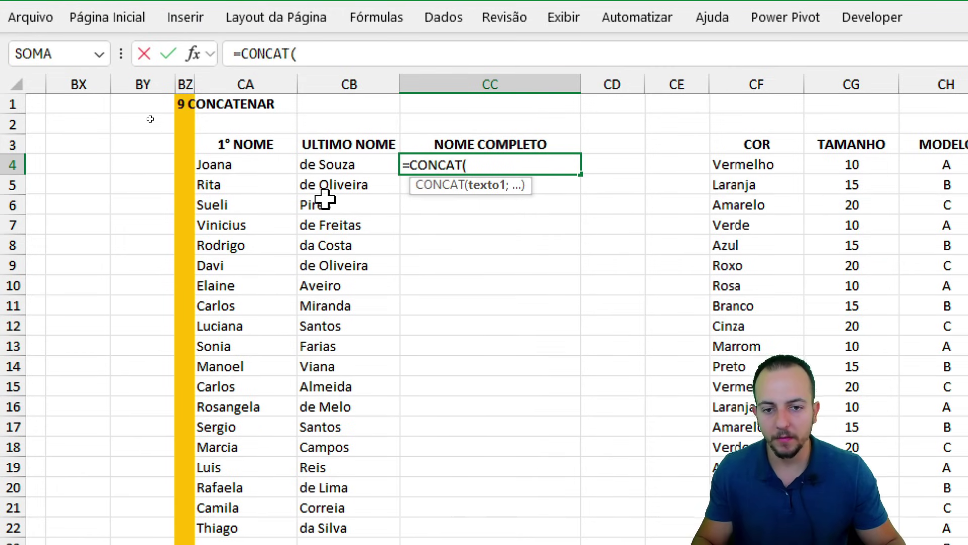
{"action": "left_click", "coordinate": [254, 169]}
{"action": "type", "text": ";"}
{"action": "left_click", "coordinate": [312, 169]}
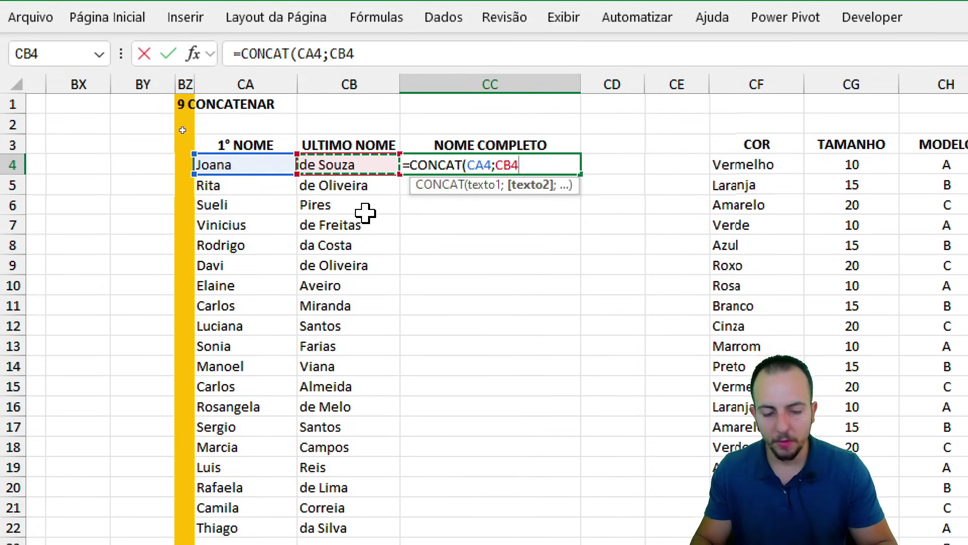
{"action": "key", "text": "Return"}
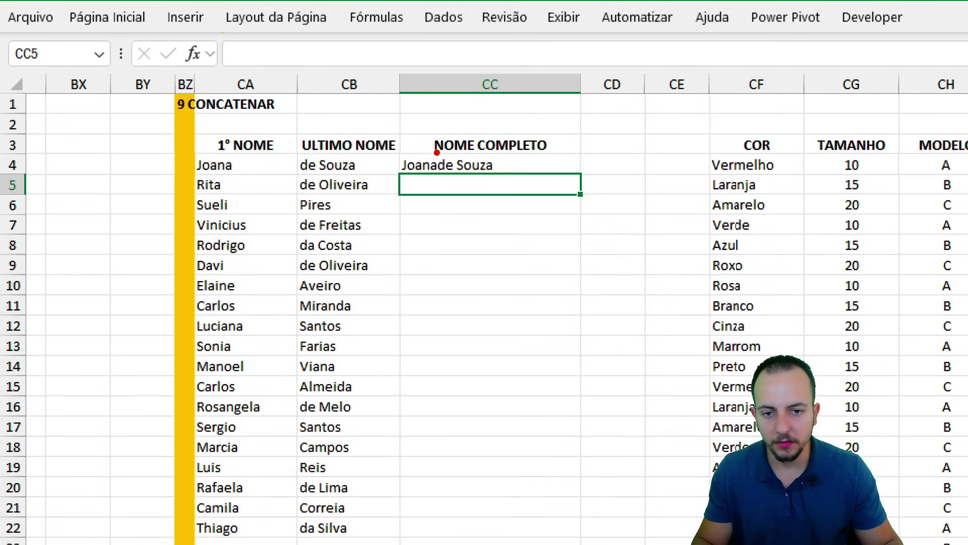
{"action": "left_click_drag", "start_coordinate": [440, 143], "coordinate": [432, 203]}
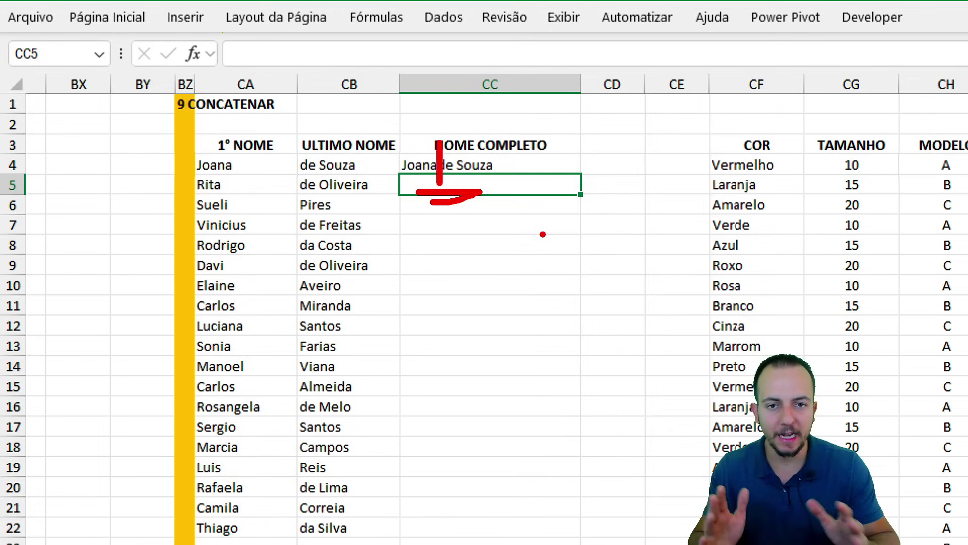
{"action": "key", "text": "Escape"}
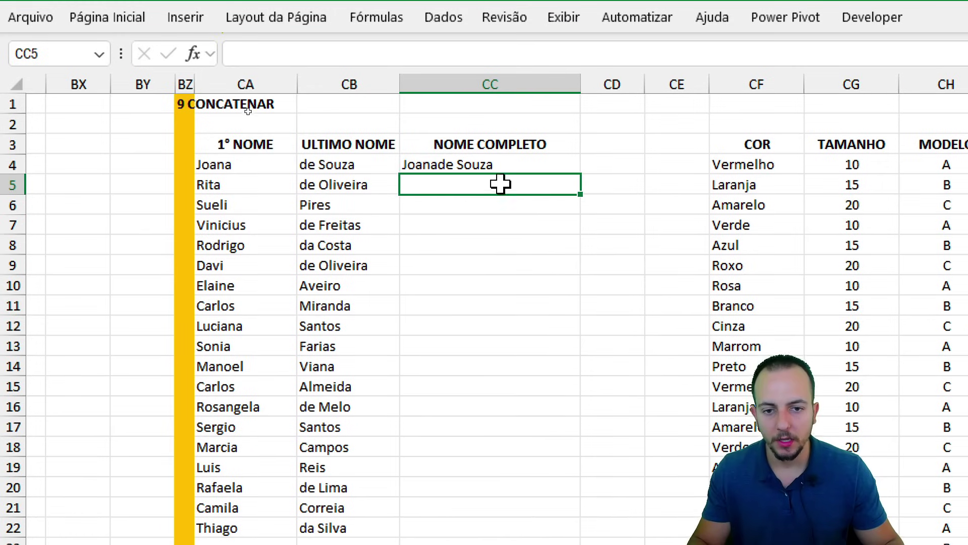
Replace the formula in CC4 with =CONCATENAR(CA4;" ";CB4) to join the first and last names with a space.
{"action": "left_click", "coordinate": [493, 159]}
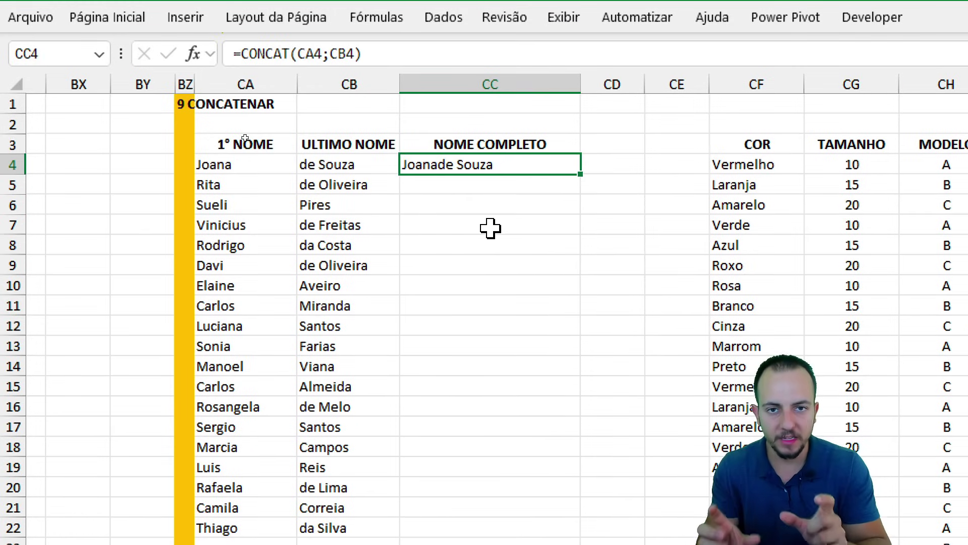
{"action": "key", "text": "Delete"}
{"action": "type", "text": "=conca"}
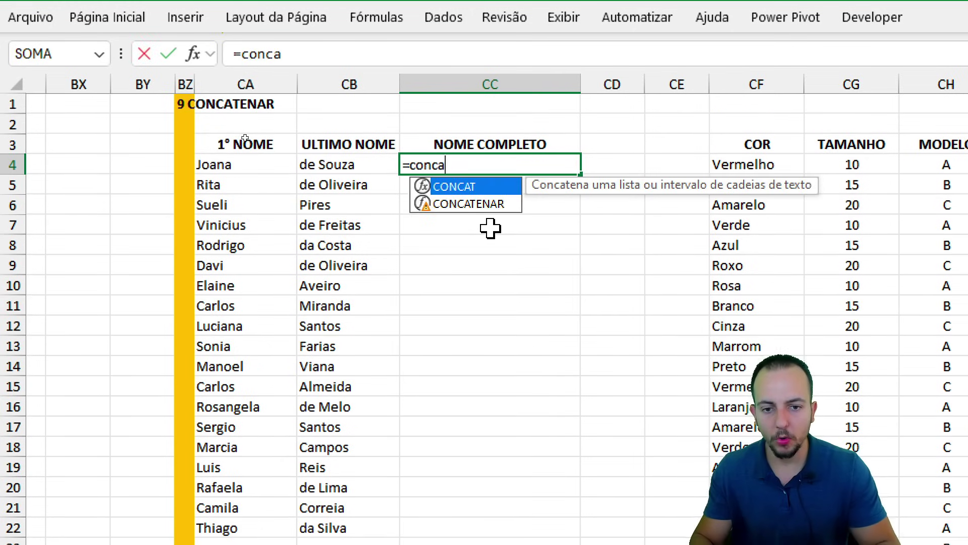
{"action": "double_click", "coordinate": [504, 204]}
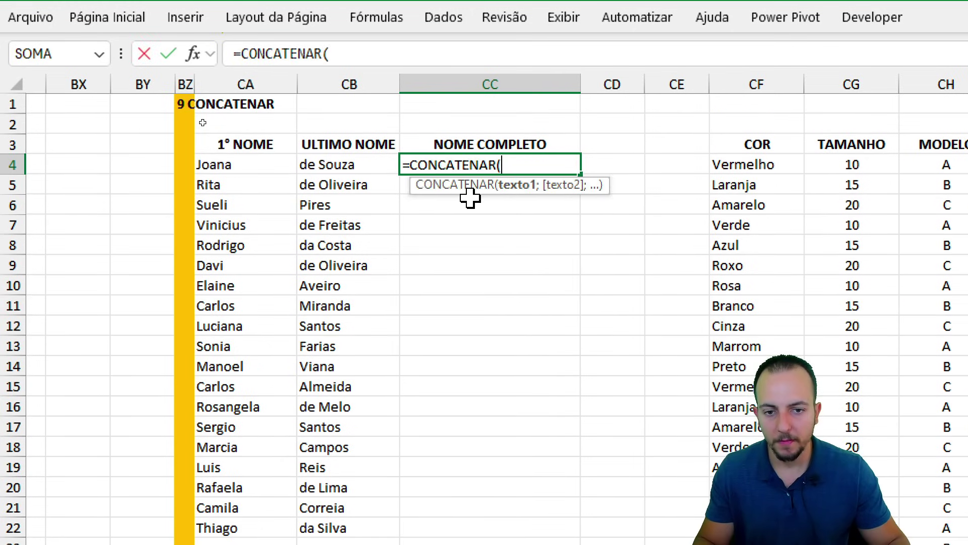
{"action": "left_click", "coordinate": [244, 166]}
{"action": "type", "text": ";"}
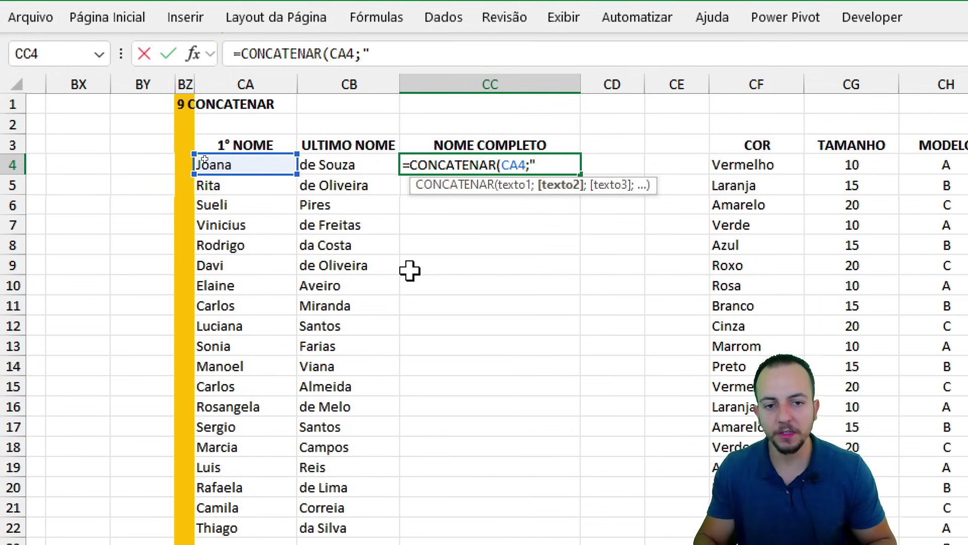
{"action": "type", "text": "\" "}
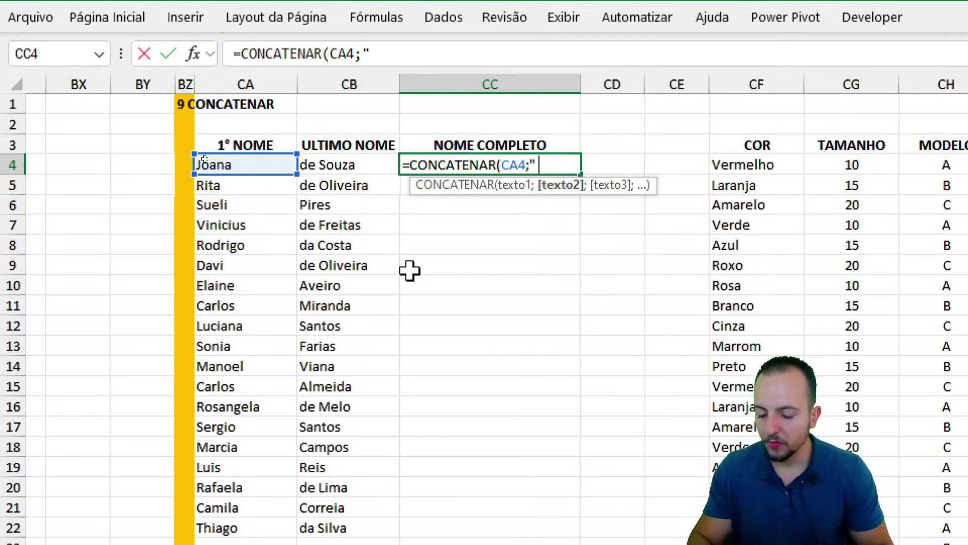
{"action": "type", "text": "\";"}
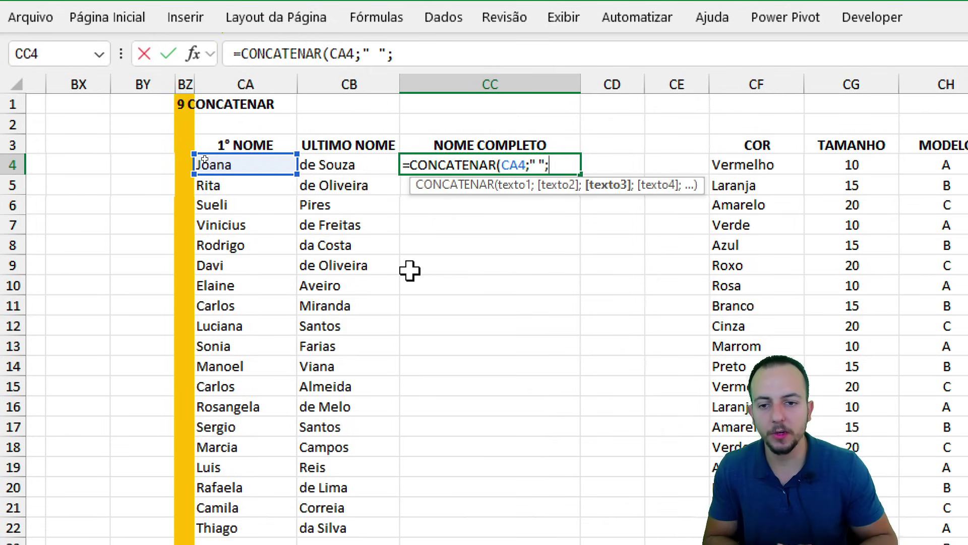
{"action": "left_click", "coordinate": [382, 162]}
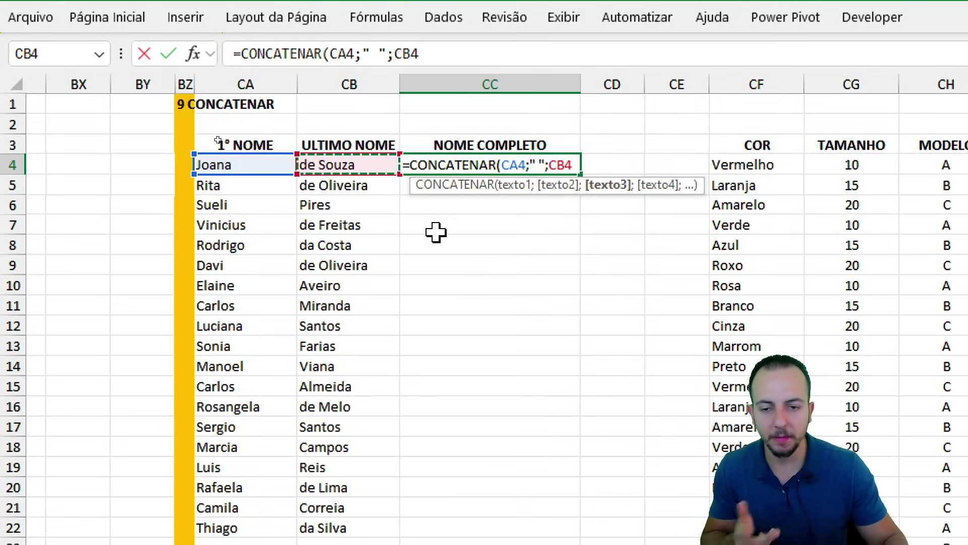
{"action": "key", "text": "Return"}
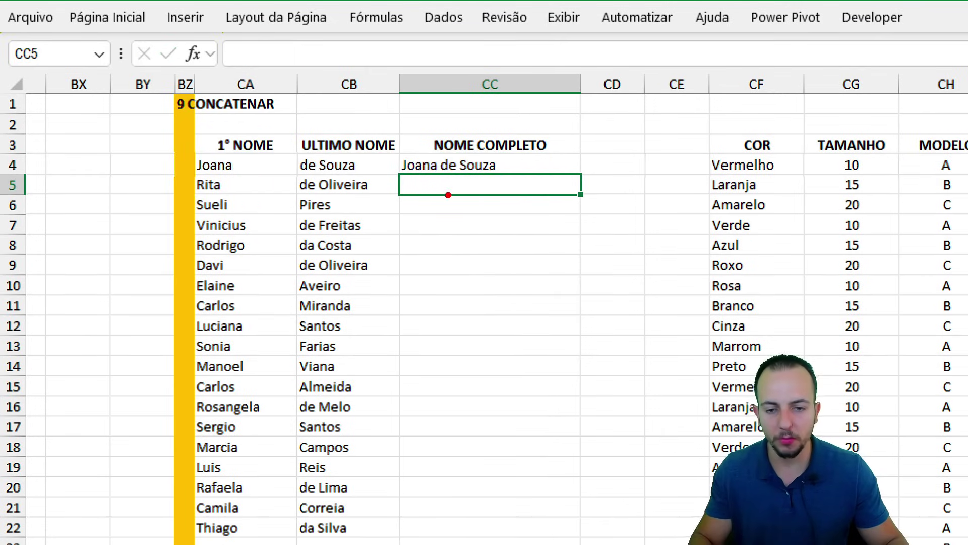
Fill the CONCATENAR formula from CC4 down the NOME COMPLETO column to CC22.
{"action": "left_click_drag", "start_coordinate": [439, 143], "coordinate": [439, 189]}
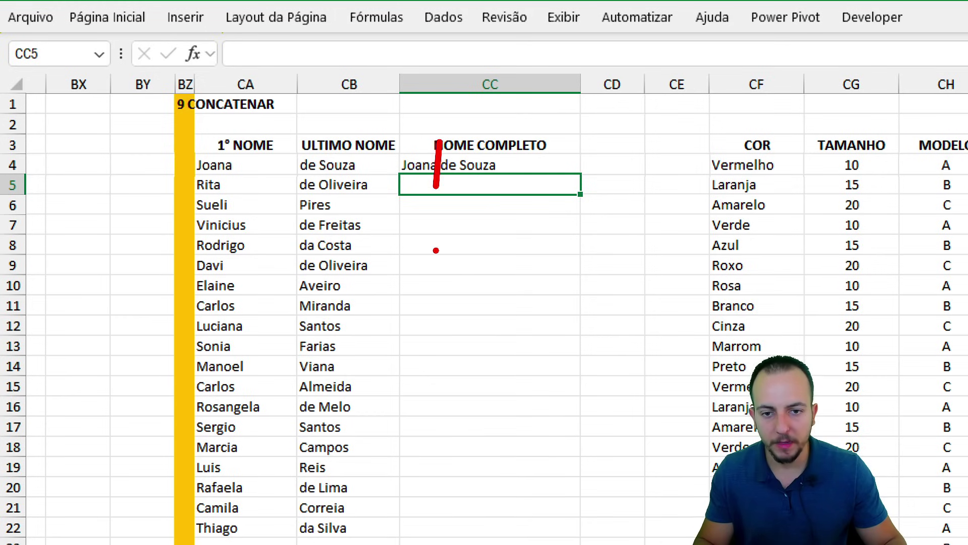
{"action": "left_click", "coordinate": [521, 164]}
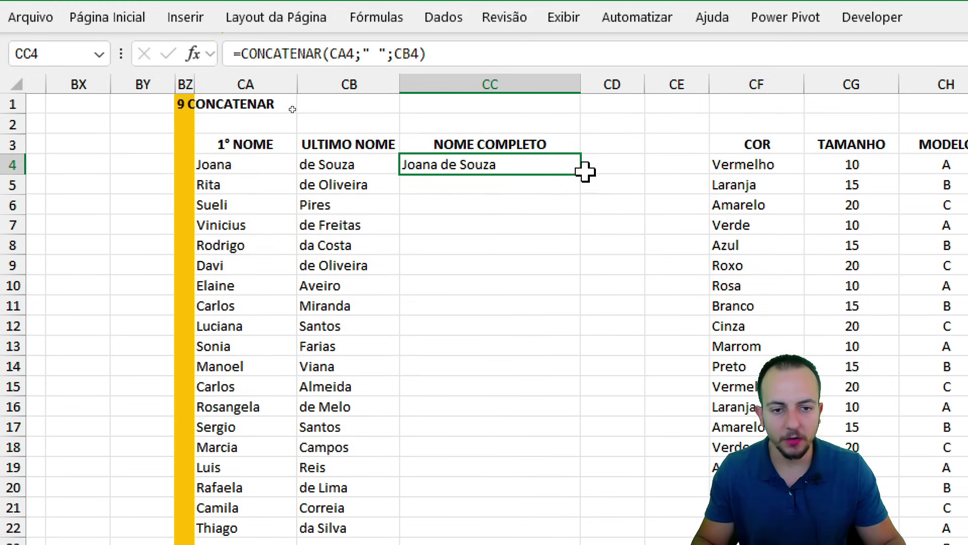
{"action": "left_click_drag", "start_coordinate": [580, 174], "coordinate": [530, 399]}
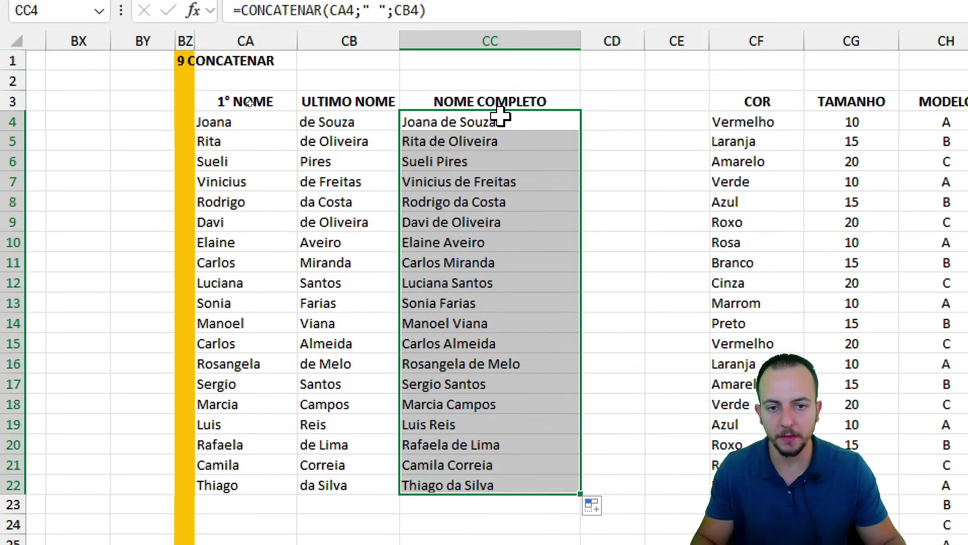
{"action": "left_click", "coordinate": [464, 28]}
{"action": "left_click_drag", "start_coordinate": [259, 10], "coordinate": [438, 138]}
{"action": "left_click_drag", "start_coordinate": [438, 232], "coordinate": [439, 305]}
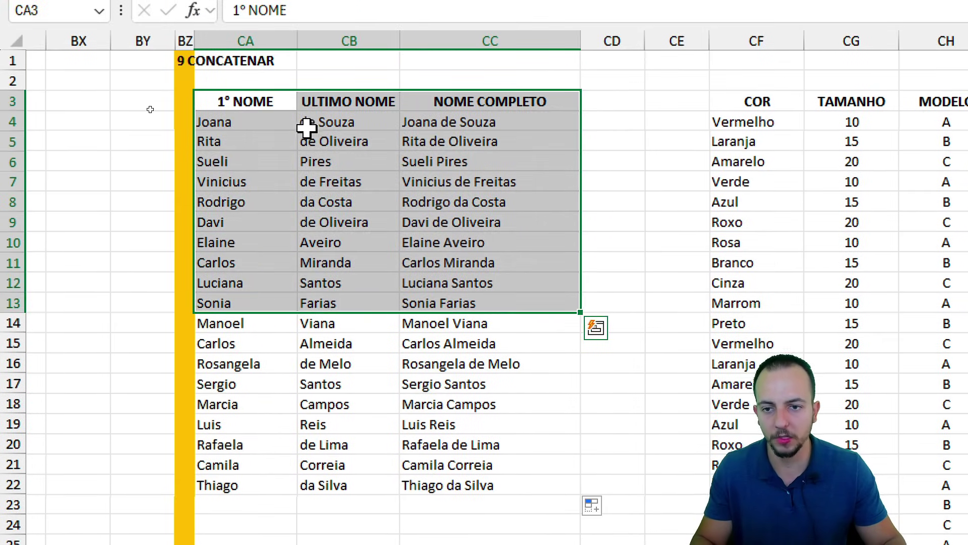
{"action": "left_click", "coordinate": [285, 107]}
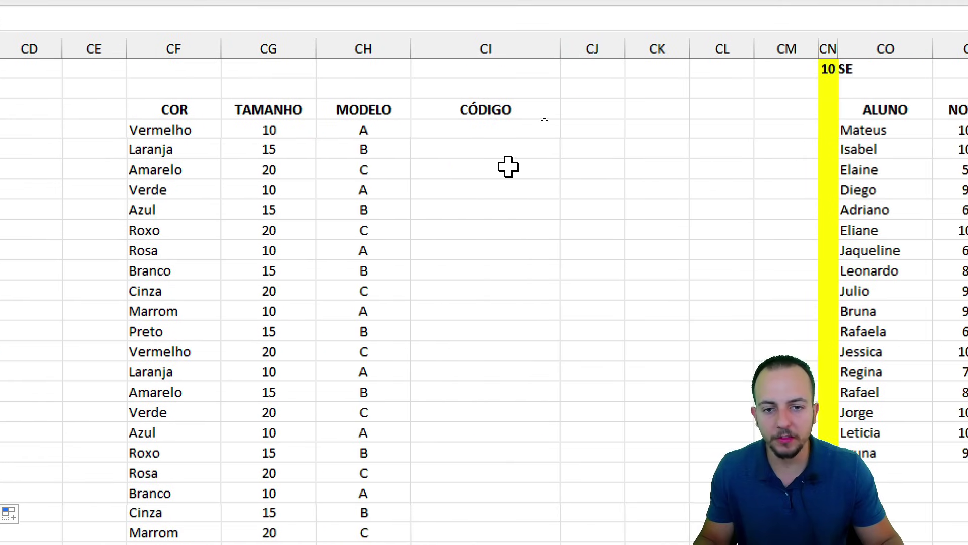
Examine the COR, TAMANHO and MODELO columns as the parts that make up the product code in the CÓDIGO column.
{"action": "left_click", "coordinate": [498, 132]}
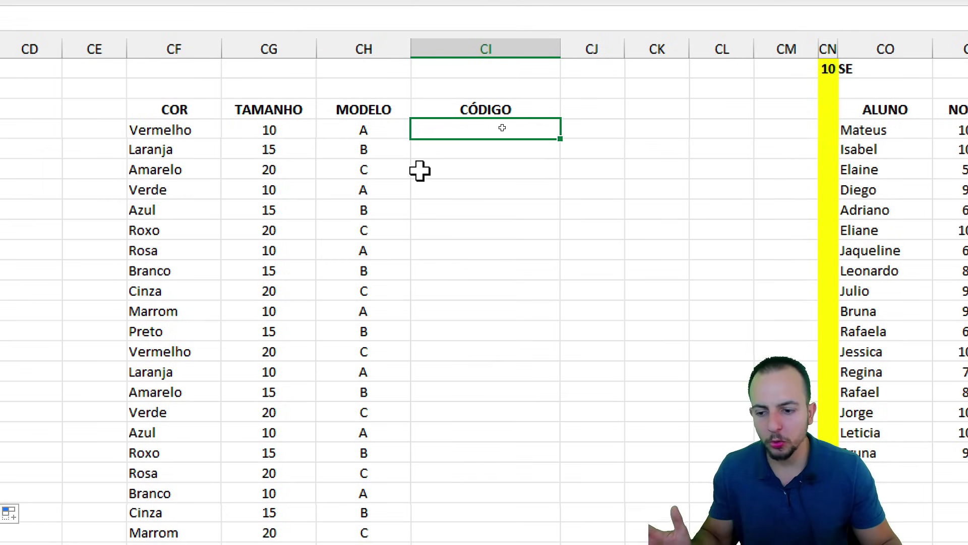
{"action": "left_click_drag", "start_coordinate": [206, 111], "coordinate": [183, 544]}
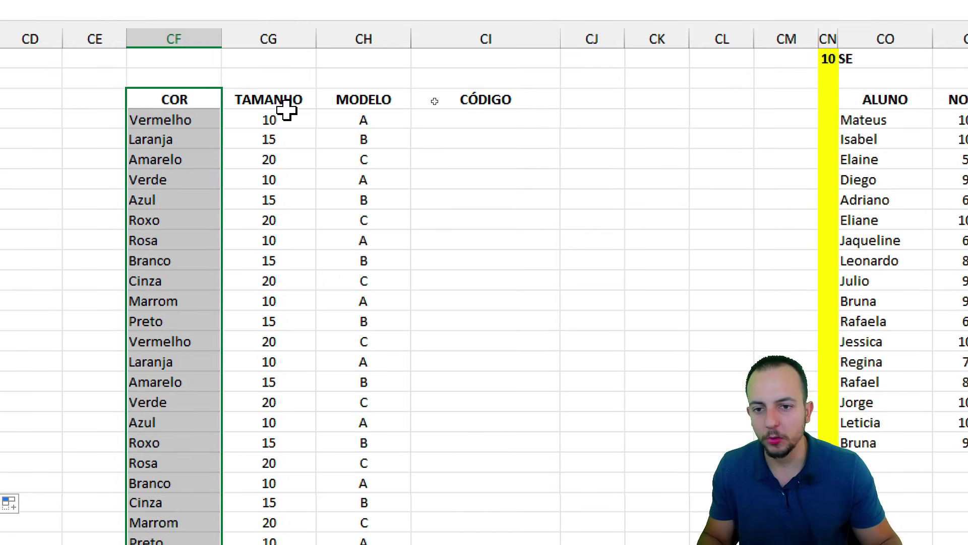
{"action": "left_click_drag", "start_coordinate": [288, 38], "coordinate": [273, 351]}
{"action": "left_click_drag", "start_coordinate": [363, 99], "coordinate": [376, 424]}
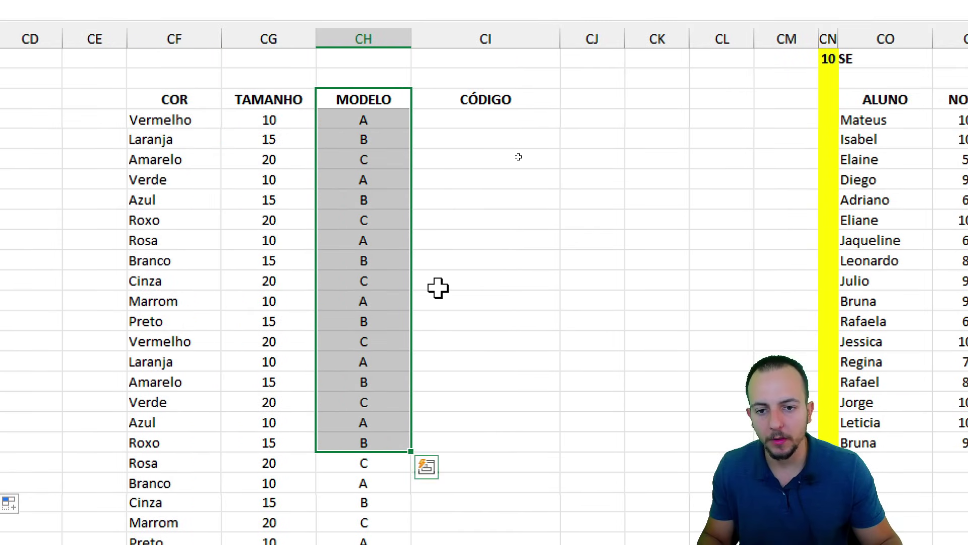
{"action": "left_click", "coordinate": [484, 120]}
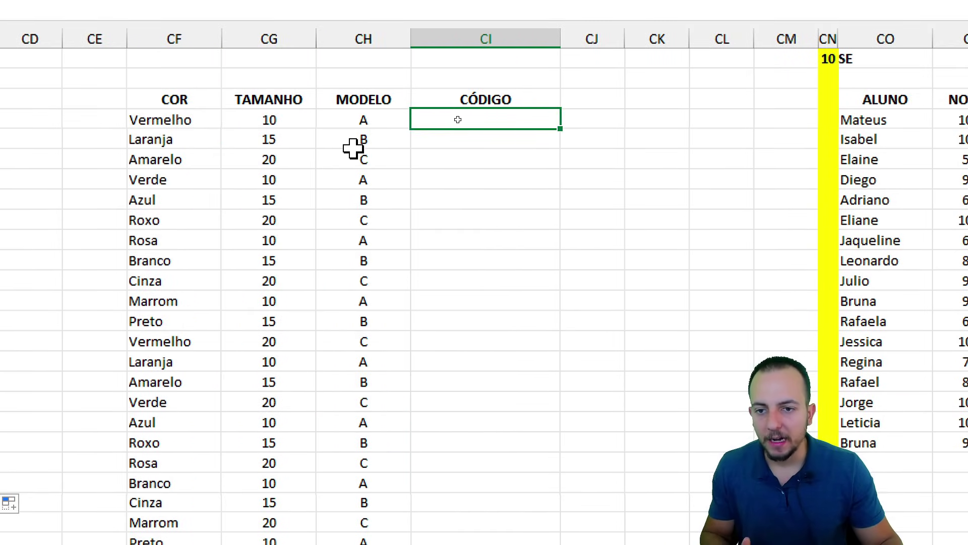
{"action": "left_click_drag", "start_coordinate": [188, 39], "coordinate": [350, 82]}
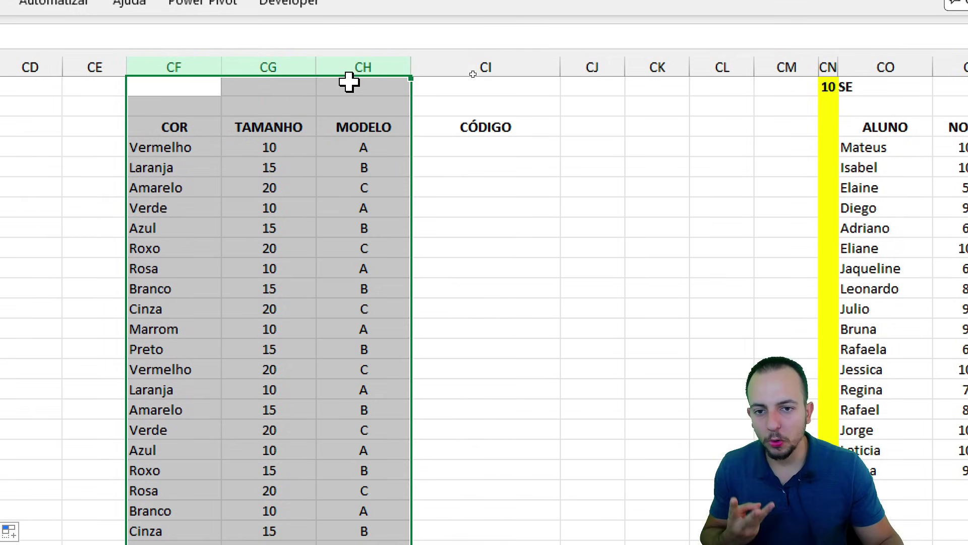
{"action": "left_click", "coordinate": [443, 152]}
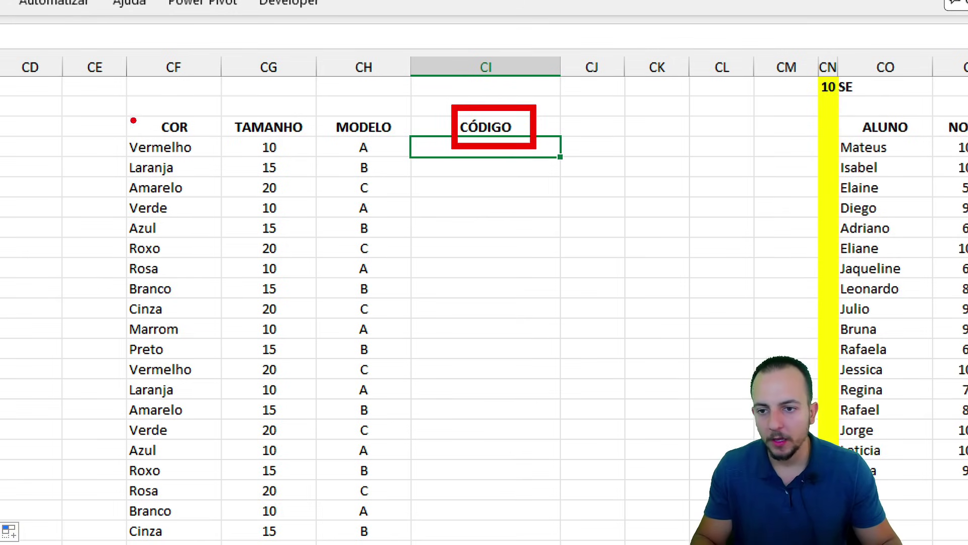
{"action": "mouse_move", "coordinate": [114, 115]}
{"action": "left_mouse_down"}
{"action": "mouse_move", "coordinate": [277, 148]}
{"action": "mouse_move", "coordinate": [410, 159]}
{"action": "left_mouse_up"}
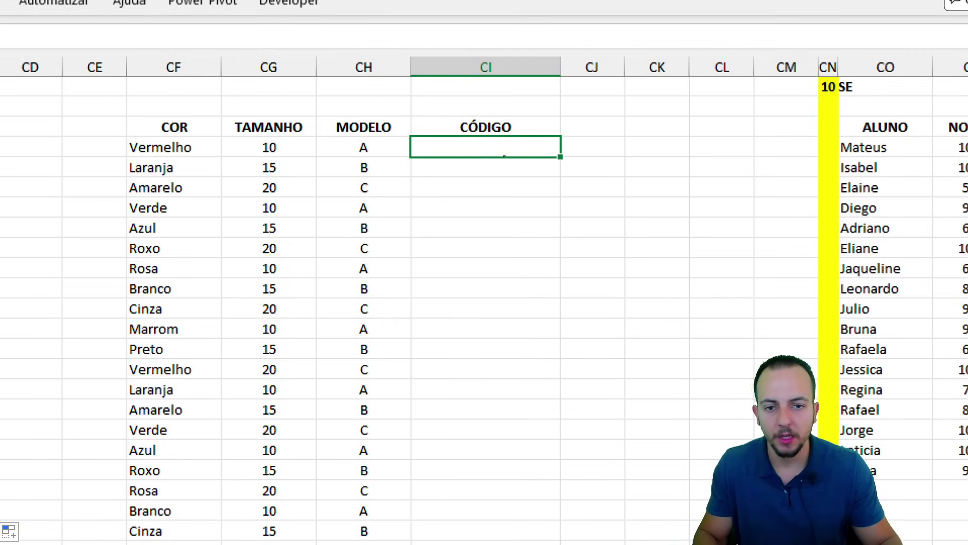
{"action": "left_click_drag", "start_coordinate": [450, 100], "coordinate": [530, 327]}
{"action": "left_click_drag", "start_coordinate": [130, 90], "coordinate": [167, 210]}
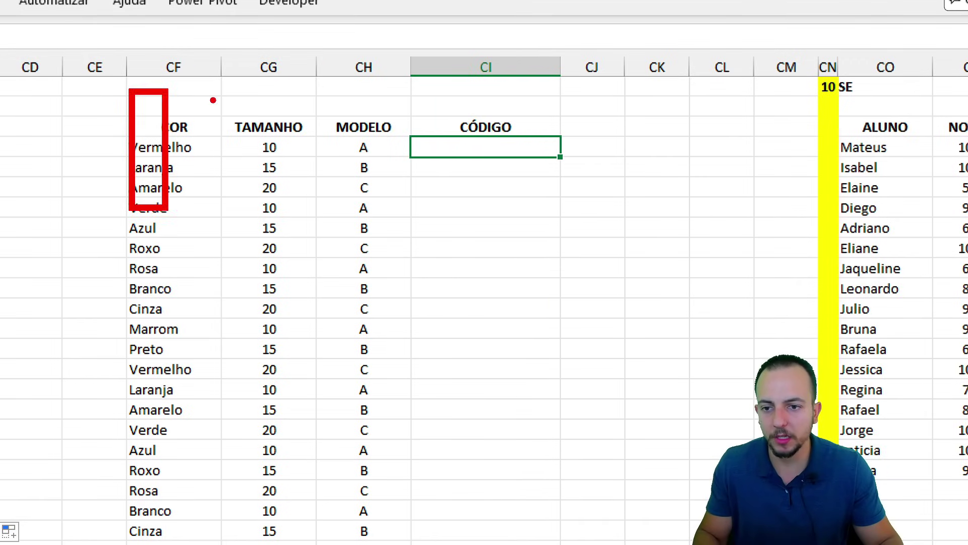
{"action": "left_click_drag", "start_coordinate": [211, 98], "coordinate": [245, 218]}
{"action": "left_click_drag", "start_coordinate": [313, 92], "coordinate": [355, 233]}
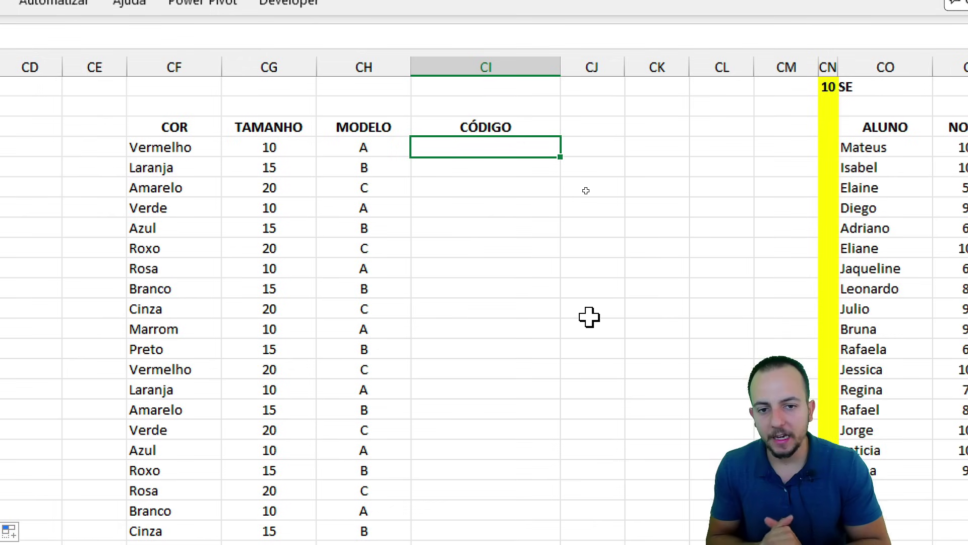
Enter =CONCATENAR(CH4;CG4;CF4) in CI4, the first CÓDIGO cell, to join the model, size and color.
{"action": "type", "text": "=conca"}
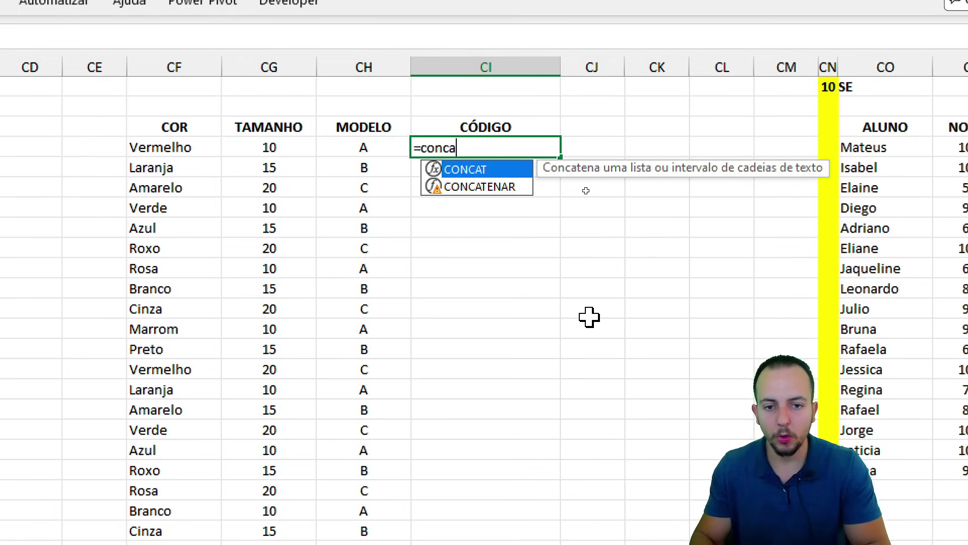
{"action": "key", "text": "Down"}
{"action": "key", "text": "Tab"}
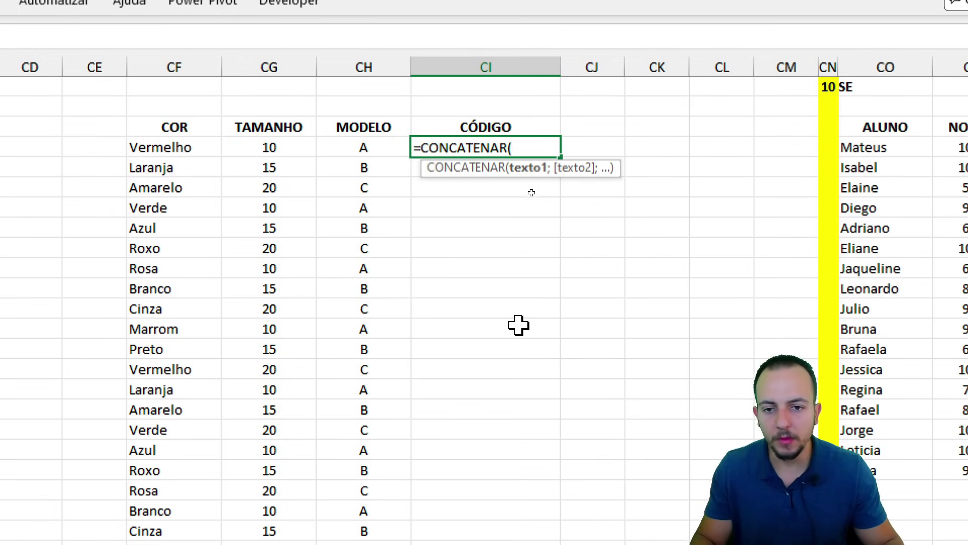
{"action": "left_click", "coordinate": [380, 146]}
{"action": "type", "text": ";"}
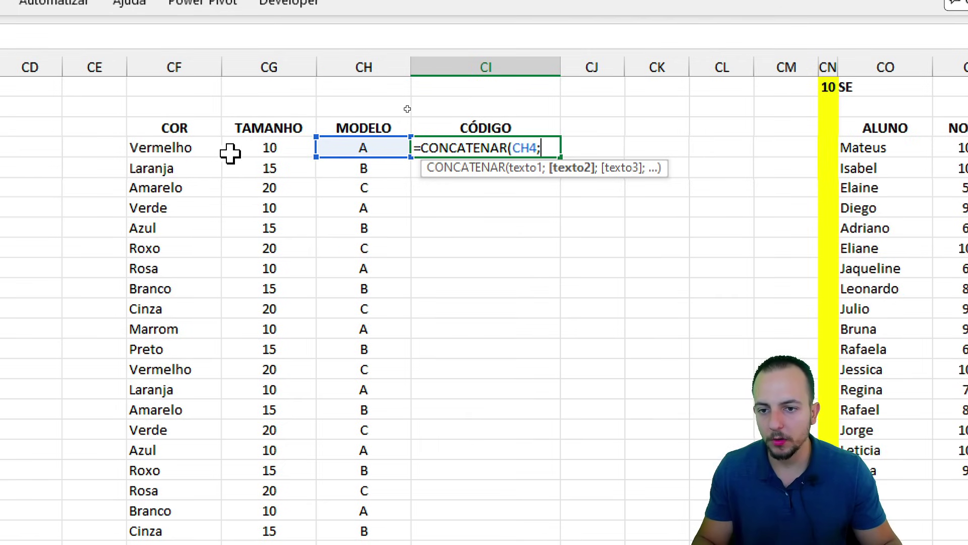
{"action": "left_click", "coordinate": [272, 148]}
{"action": "type", "text": ";"}
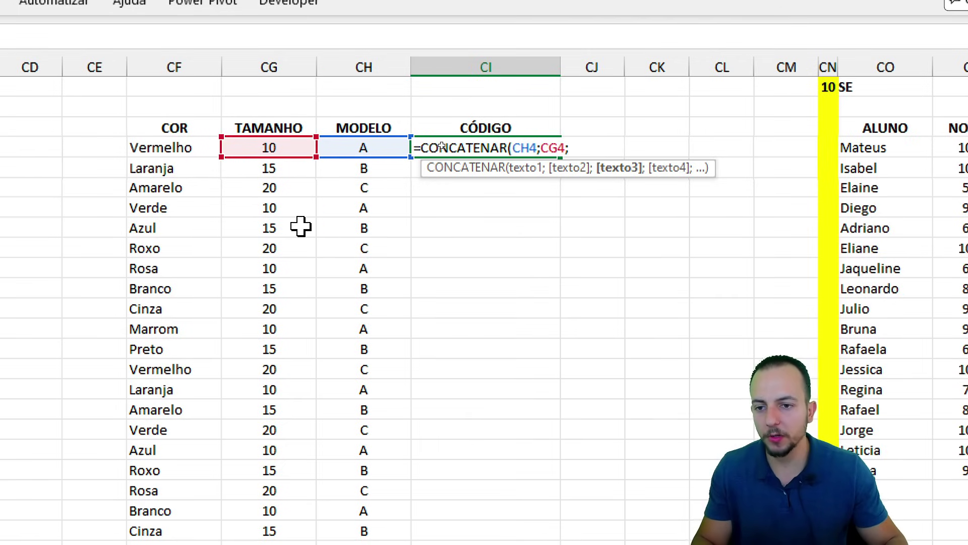
{"action": "left_click", "coordinate": [194, 148]}
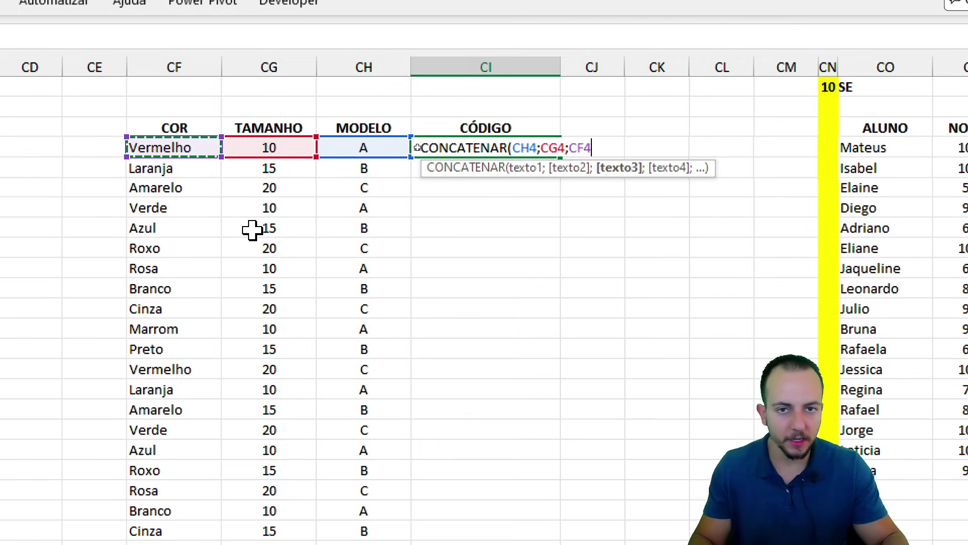
{"action": "key", "text": "Return"}
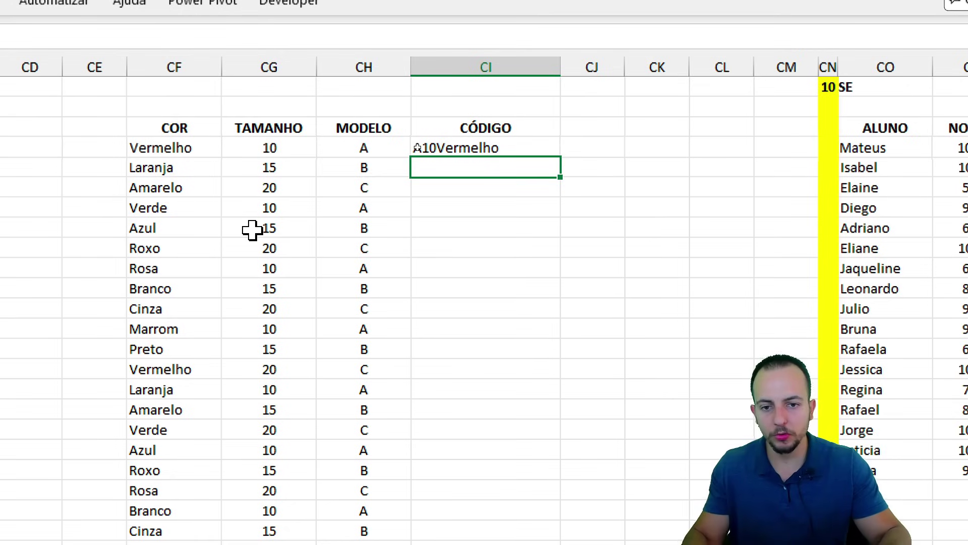
Fill the code formula from CI4 down the CÓDIGO column to the Cinza row, CI12.
{"action": "left_click", "coordinate": [529, 144]}
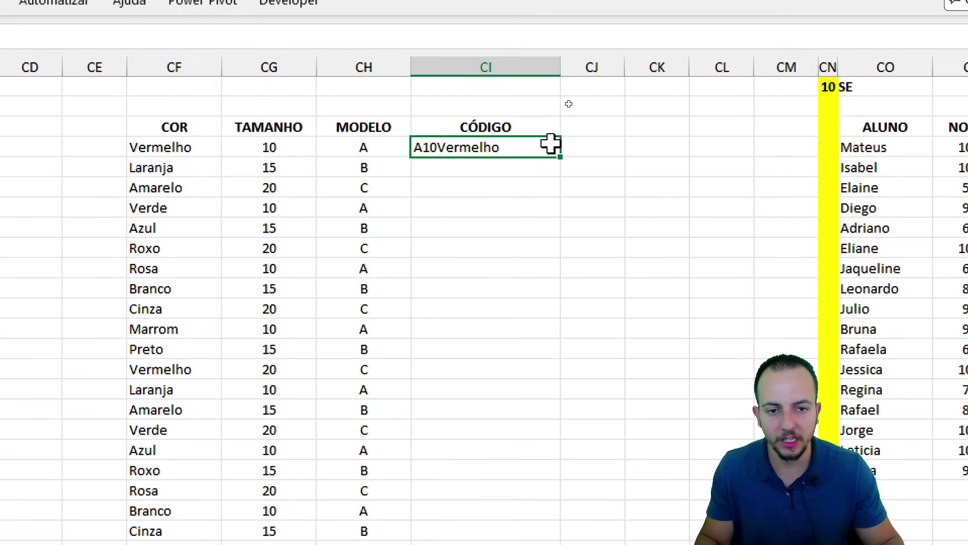
{"action": "left_click_drag", "start_coordinate": [561, 157], "coordinate": [559, 315]}
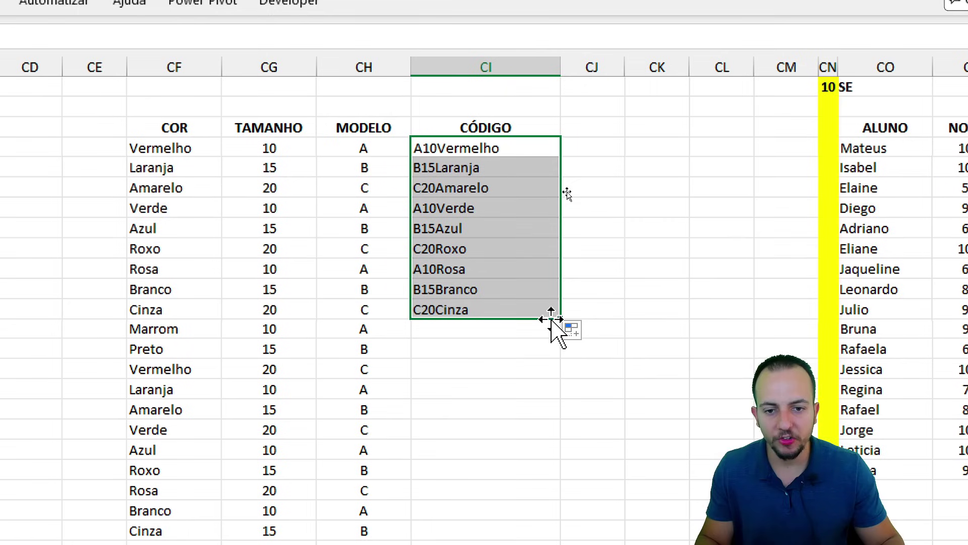
{"action": "left_click", "coordinate": [549, 231]}
Replace the formula in CI4 with =CONCAT(CH4;"-";CG4;"/";CF4) to build the code with a hyphen and a slash as separators.
{"action": "left_click", "coordinate": [510, 149]}
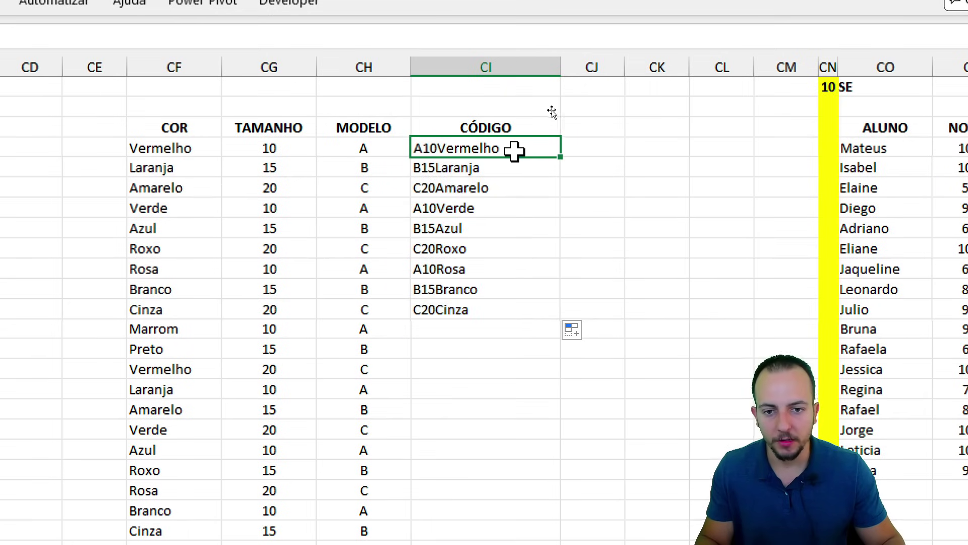
{"action": "key", "text": "Delete"}
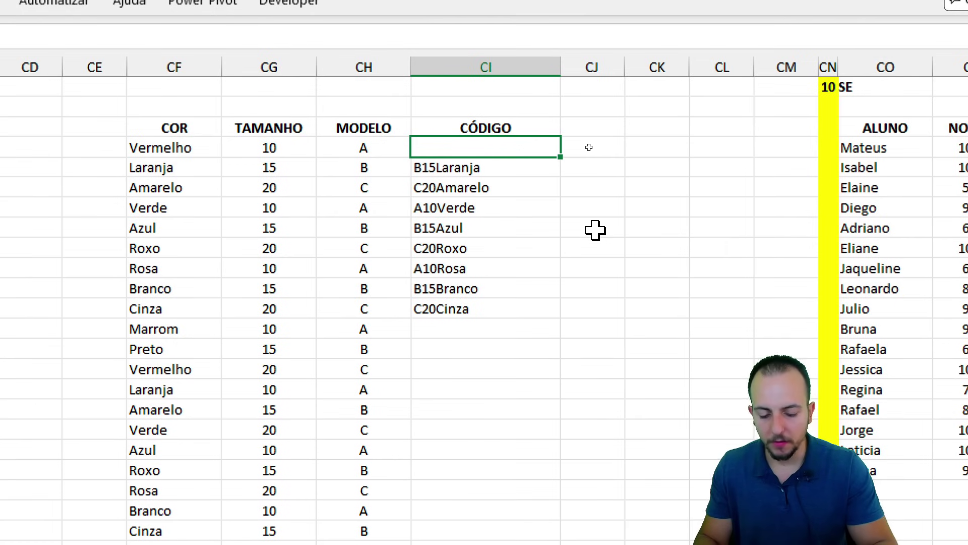
{"action": "type", "text": "=con"}
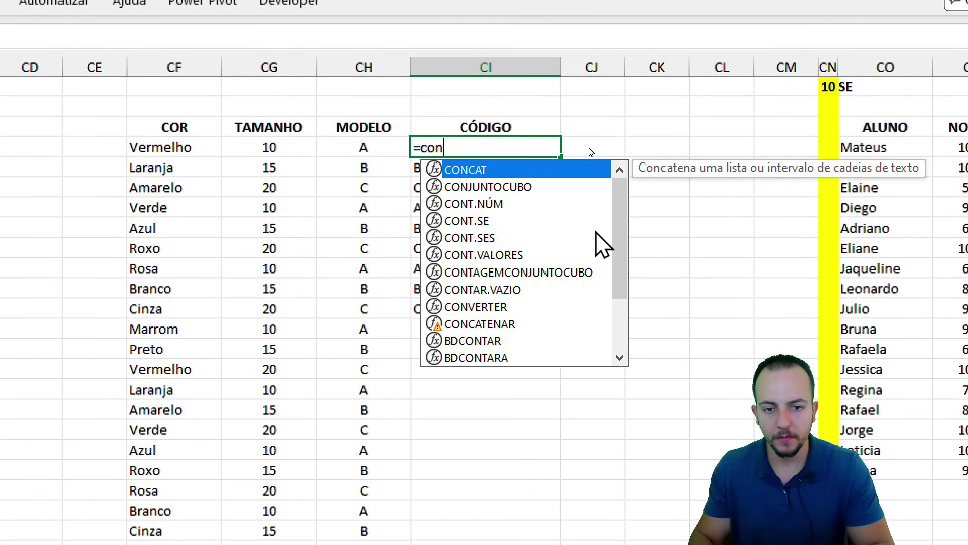
{"action": "key", "text": "Down"}
{"action": "key", "text": "Up"}
{"action": "key", "text": "Tab"}
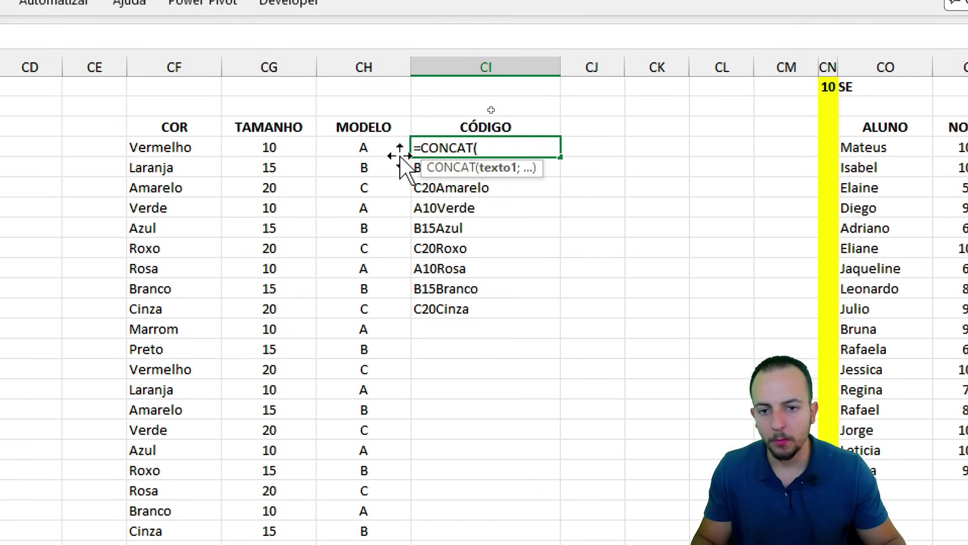
{"action": "left_click", "coordinate": [377, 143]}
{"action": "type", "text": ";"}
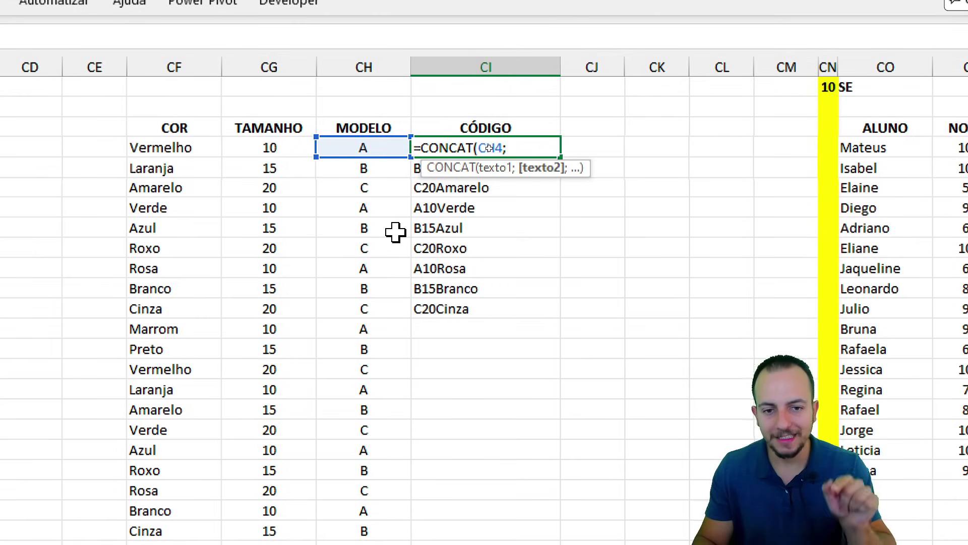
{"action": "type", "text": "\""}
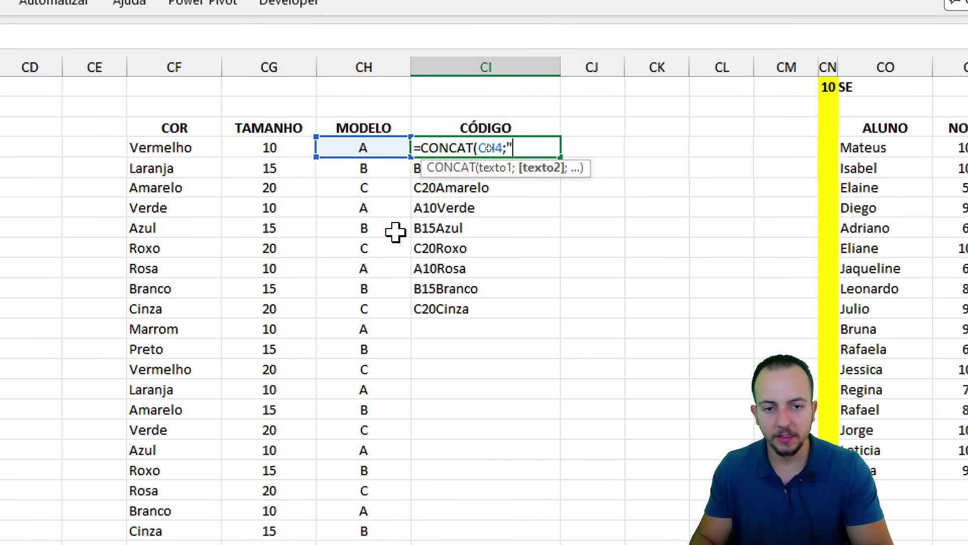
{"action": "type", "text": "-\";"}
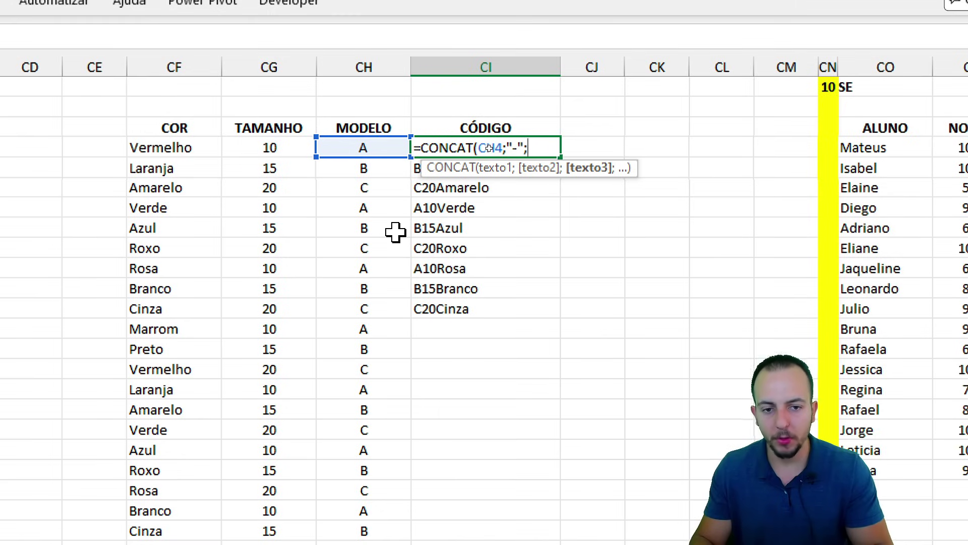
{"action": "left_click", "coordinate": [269, 148]}
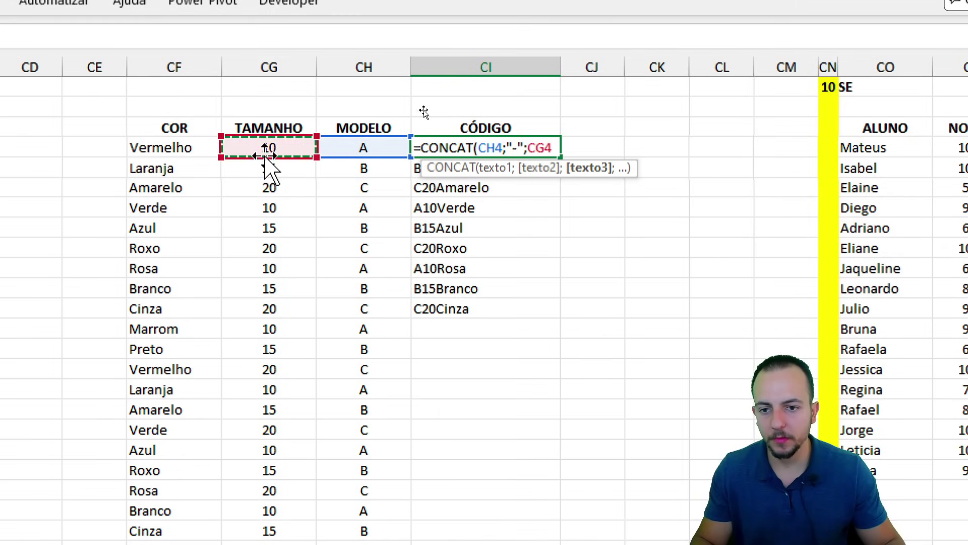
{"action": "type", "text": ";\"/"}
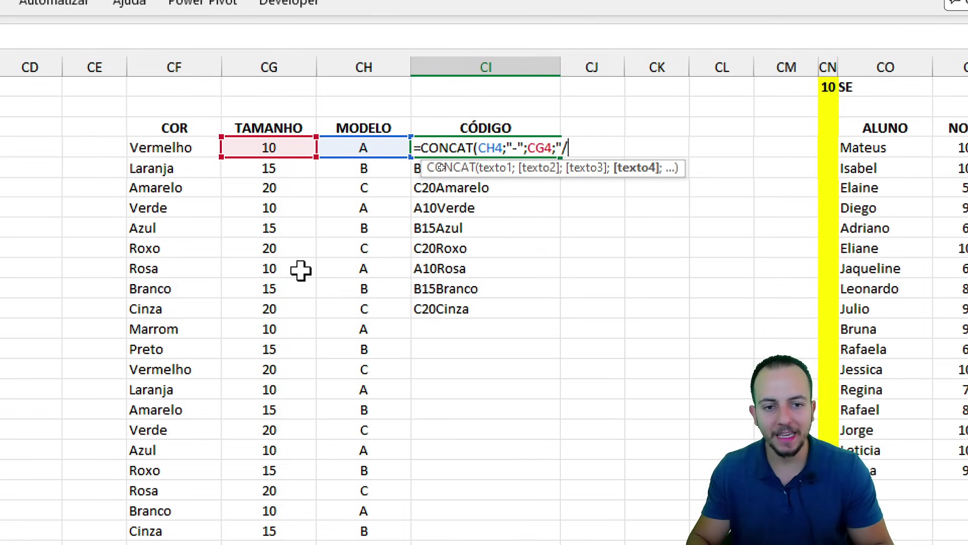
{"action": "type", "text": ";"}
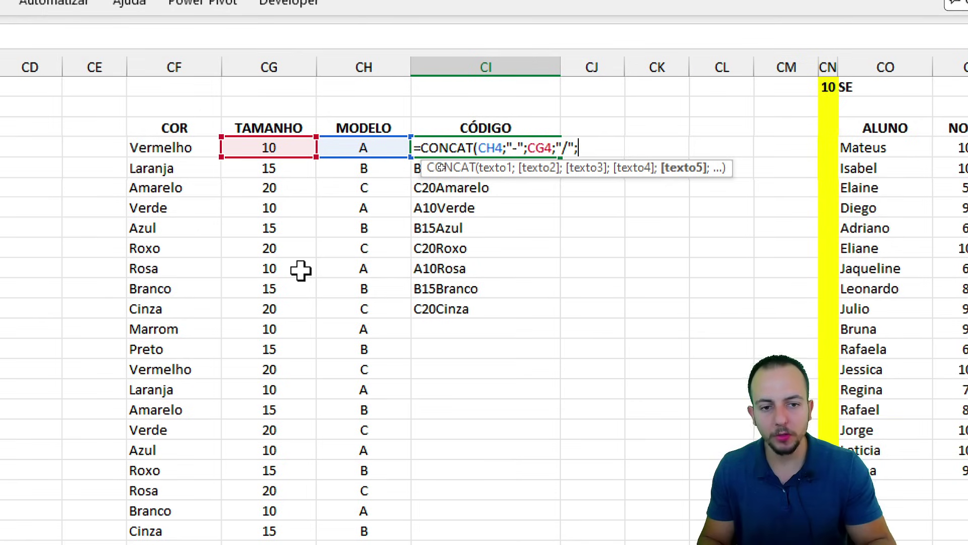
{"action": "left_click", "coordinate": [162, 152]}
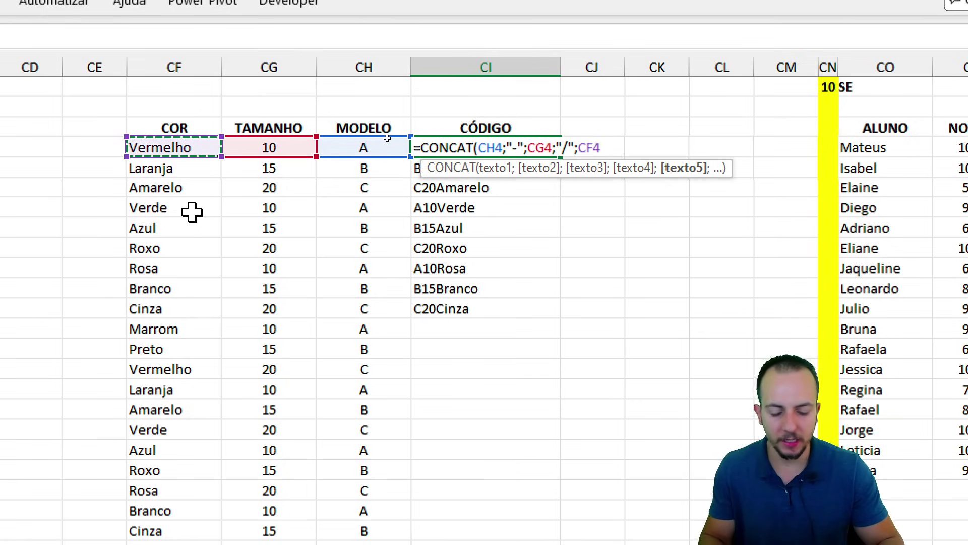
{"action": "key", "text": "Return"}
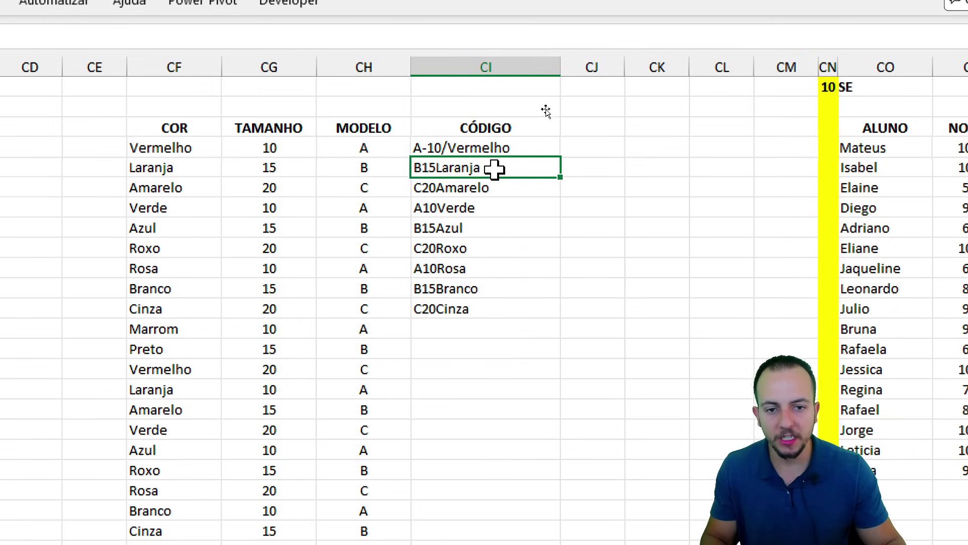
Fill the CONCAT formula from CI4 down all the product rows of the CÓDIGO column.
{"action": "left_click", "coordinate": [524, 148]}
{"action": "left_click_drag", "start_coordinate": [559, 159], "coordinate": [543, 309]}
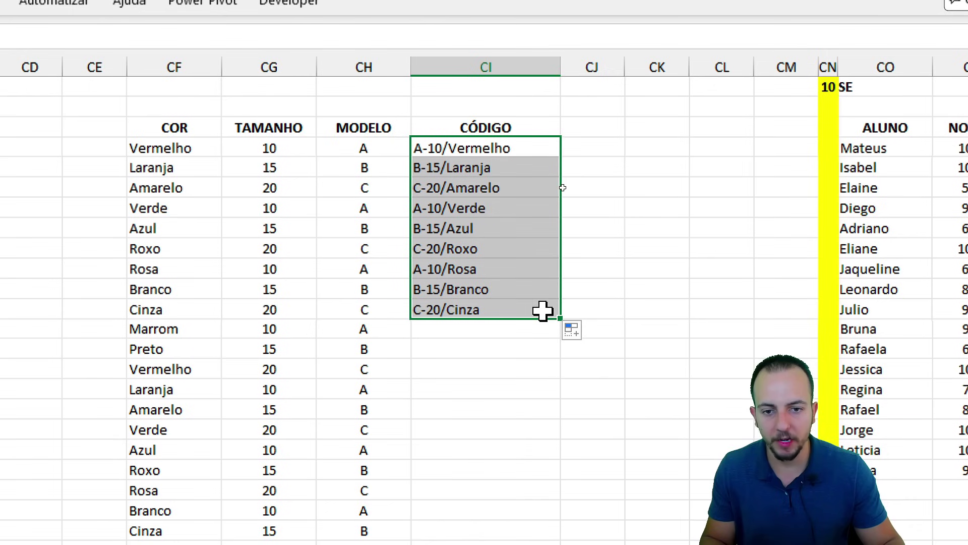
{"action": "left_click", "coordinate": [520, 145]}
{"action": "mouse_move", "coordinate": [408, 132]}
{"action": "left_mouse_down"}
{"action": "mouse_move", "coordinate": [428, 161]}
{"action": "mouse_move", "coordinate": [447, 165]}
{"action": "left_mouse_up"}
{"action": "left_click_drag", "start_coordinate": [437, 120], "coordinate": [524, 171]}
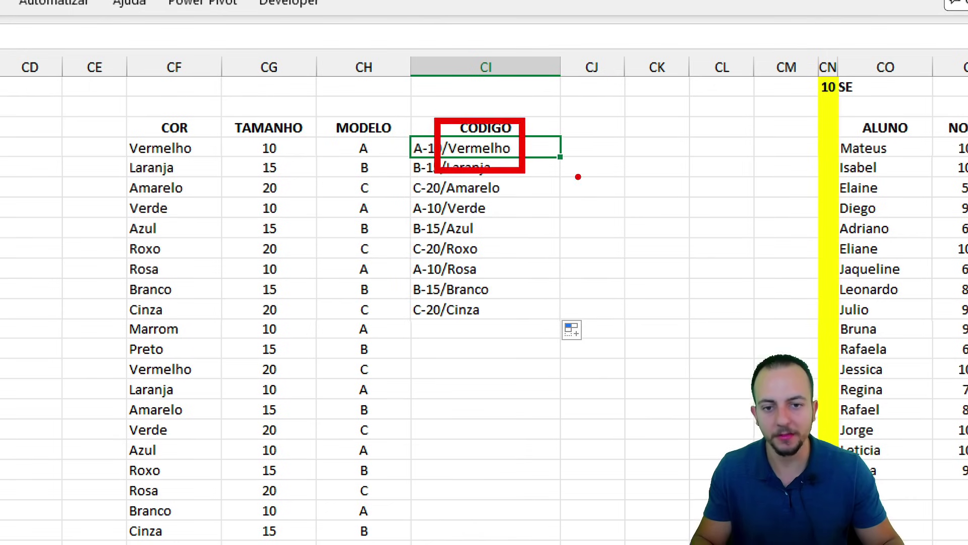
{"action": "left_click_drag", "start_coordinate": [553, 249], "coordinate": [519, 459]}
{"action": "left_click", "coordinate": [473, 275]}
{"action": "scroll", "coordinate": [444, 66], "scroll_direction": "up", "scroll_amount": 4}
{"action": "scroll", "coordinate": [463, 67], "scroll_direction": "up", "scroll_amount": 15}
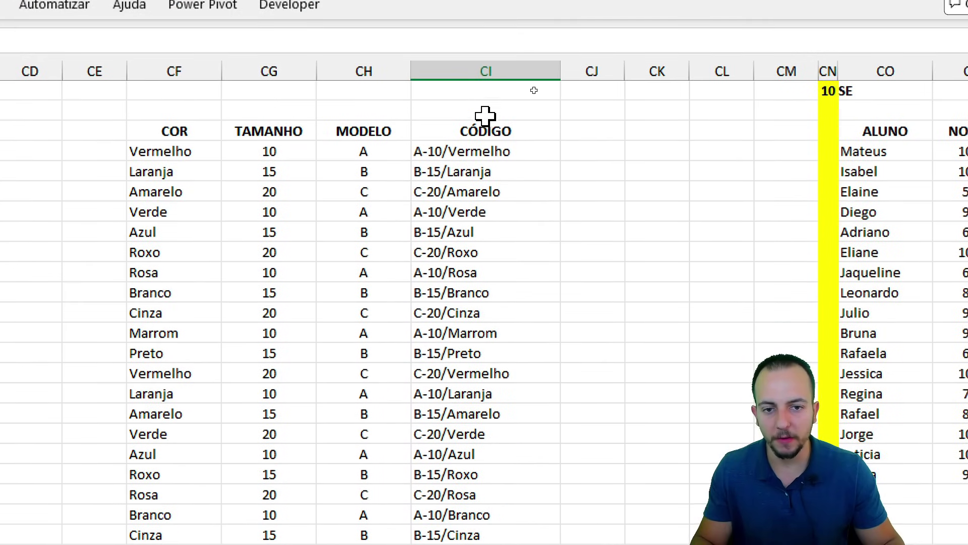
Examine the ALUNO, NOTA 1 to NOTA 4 and MÉDIA columns of the student table in section 10 SE.
{"action": "left_click", "coordinate": [477, 107]}
{"action": "scroll", "coordinate": [453, 258], "scroll_direction": "right", "scroll_amount": 6}
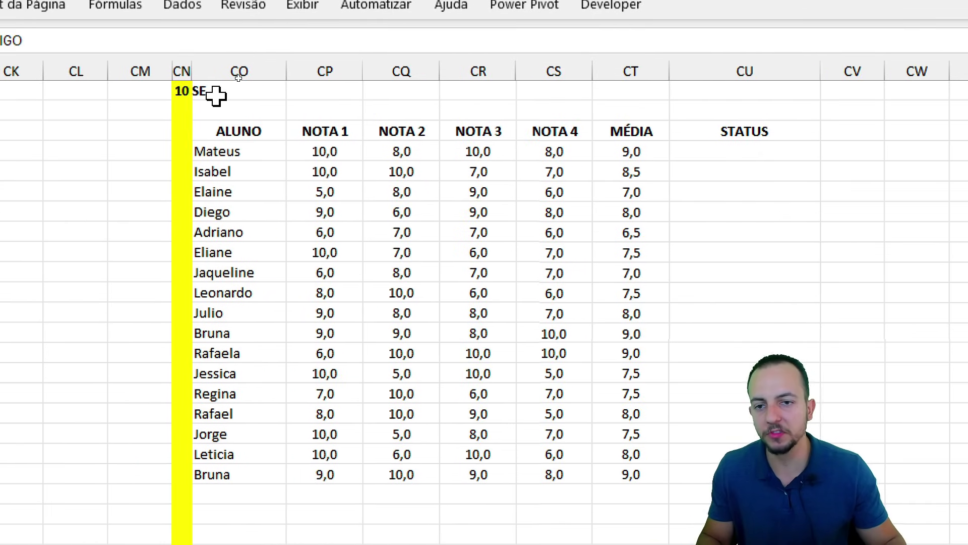
{"action": "left_click", "coordinate": [257, 133]}
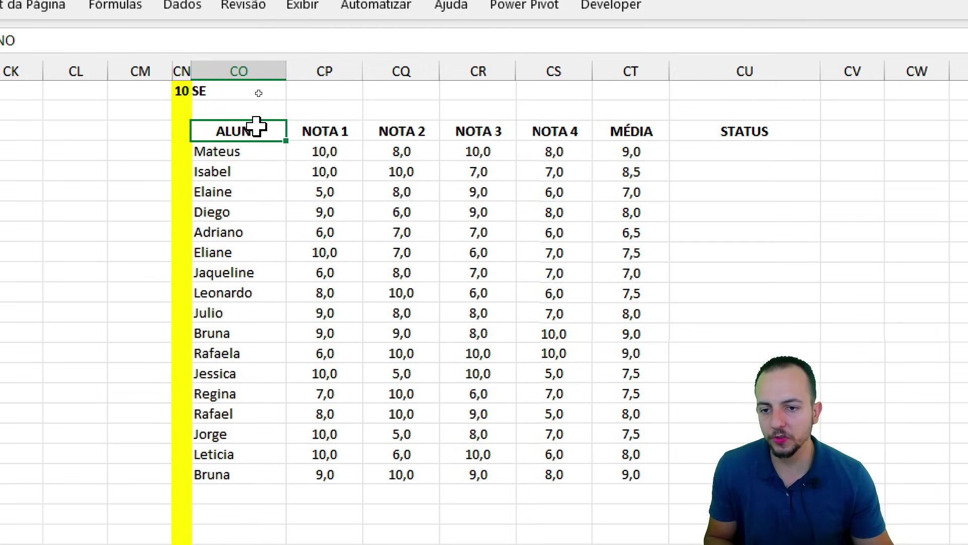
{"action": "left_click_drag", "start_coordinate": [255, 132], "coordinate": [244, 471]}
{"action": "left_click_drag", "start_coordinate": [311, 472], "coordinate": [551, 131]}
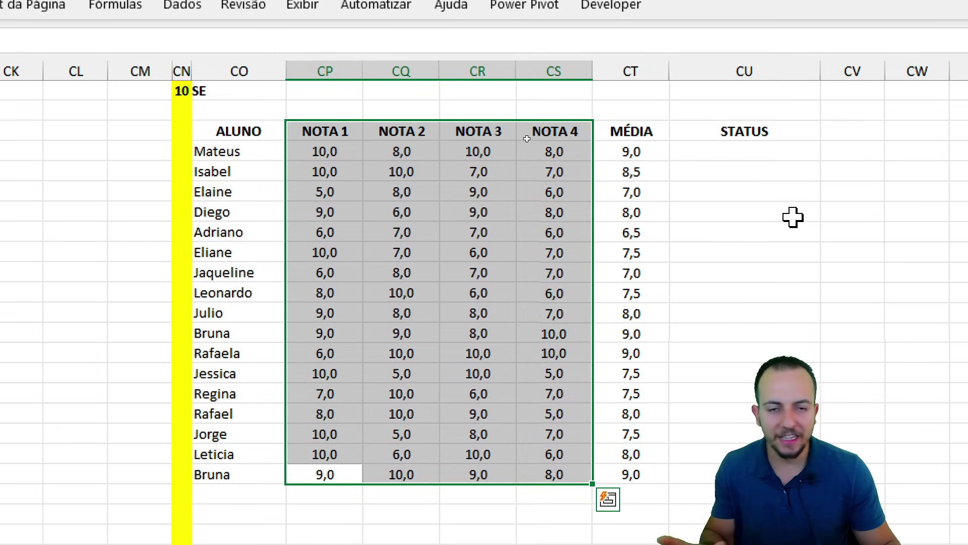
{"action": "left_click_drag", "start_coordinate": [653, 133], "coordinate": [640, 482]}
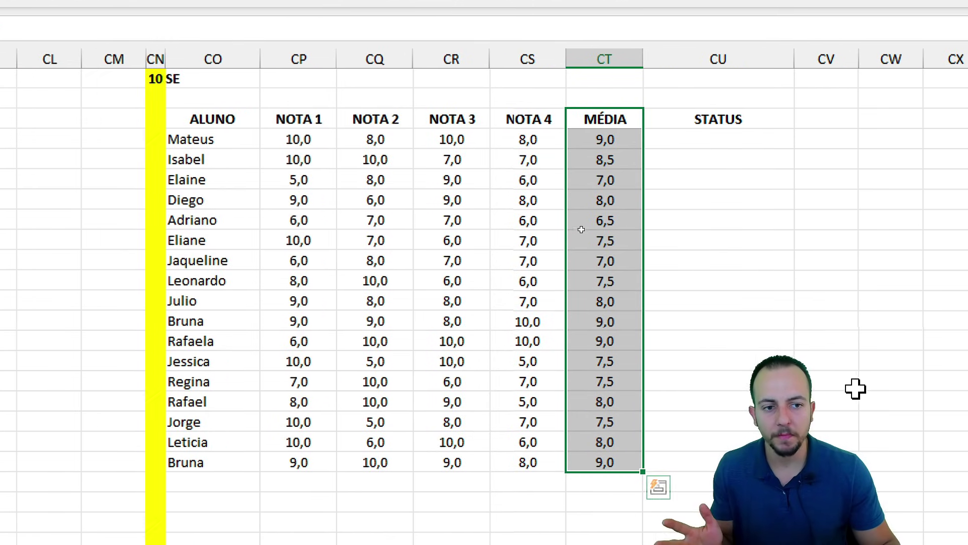
Enter Aprovado in CU4 and Atividade Extra in CU5 as sample entries in the STATUS column.
{"action": "left_click", "coordinate": [643, 145]}
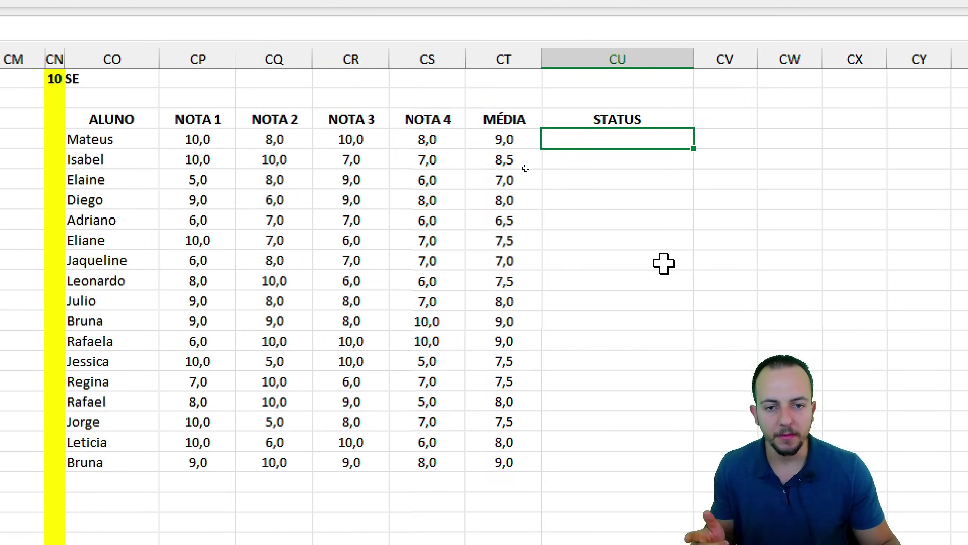
{"action": "type", "text": "Aprovado"}
{"action": "key", "text": "Return"}
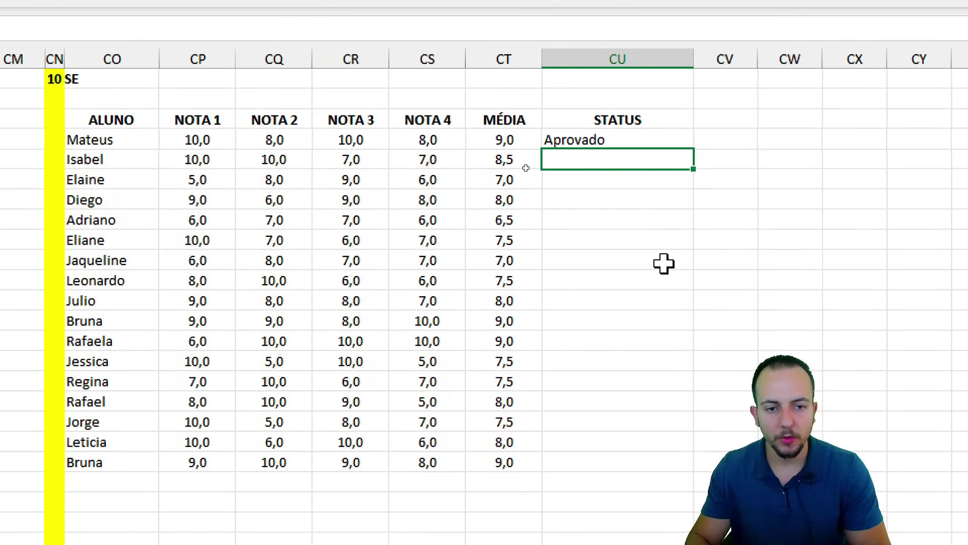
{"action": "type", "text": "Atividade Extr"}
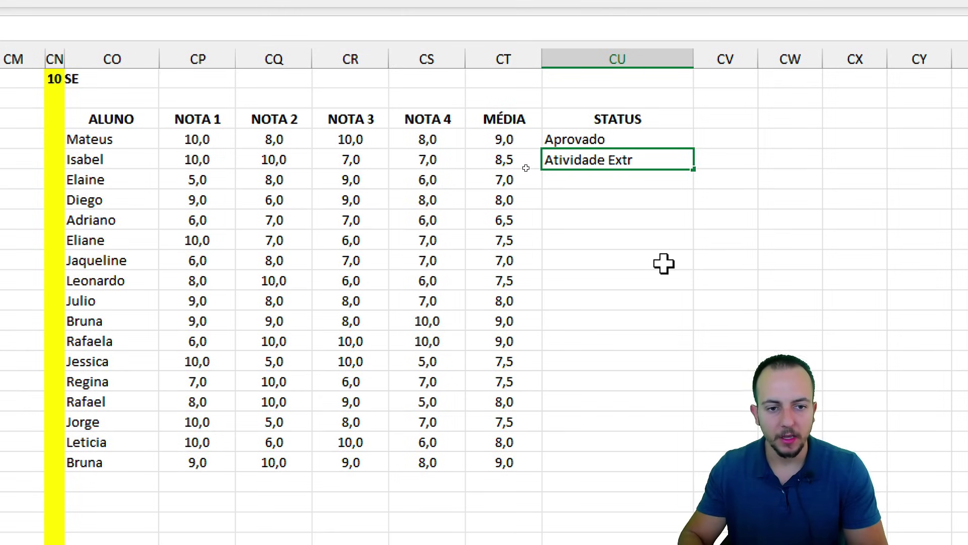
{"action": "type", "text": "a"}
{"action": "key", "text": "Return"}
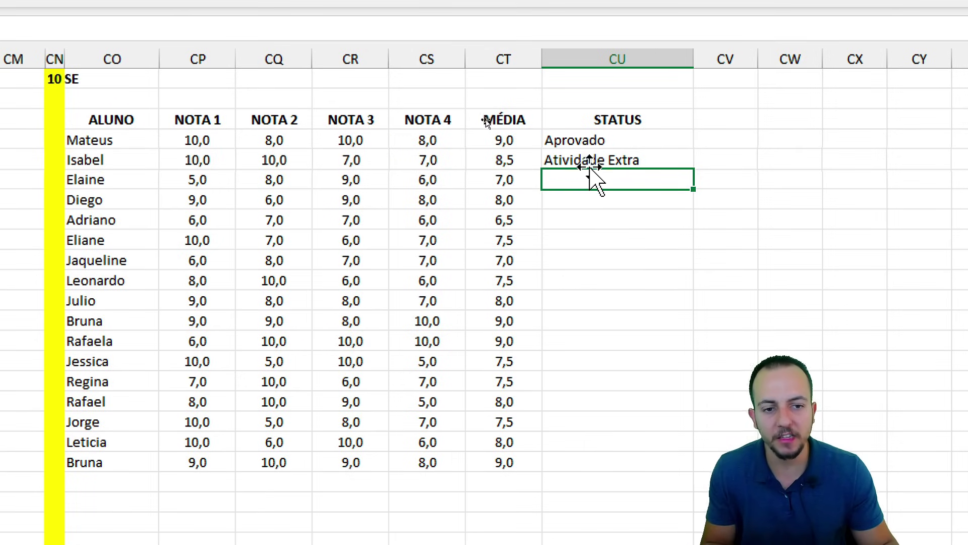
Clear the sample statuses from CU4 and CU5.
{"action": "left_click", "coordinate": [572, 160]}
{"action": "key", "text": "Up"}
{"action": "key", "text": "Delete"}
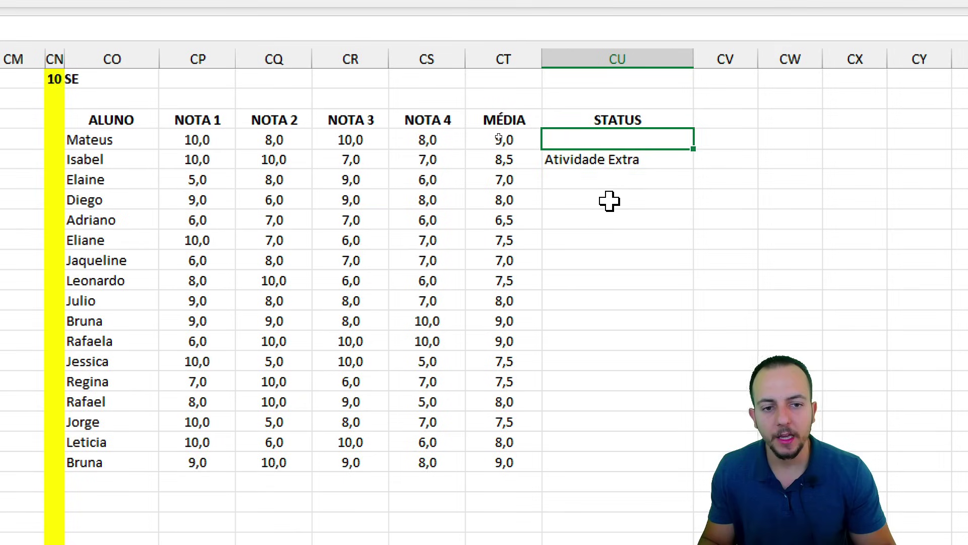
{"action": "key", "text": "Down"}
{"action": "key", "text": "Delete"}
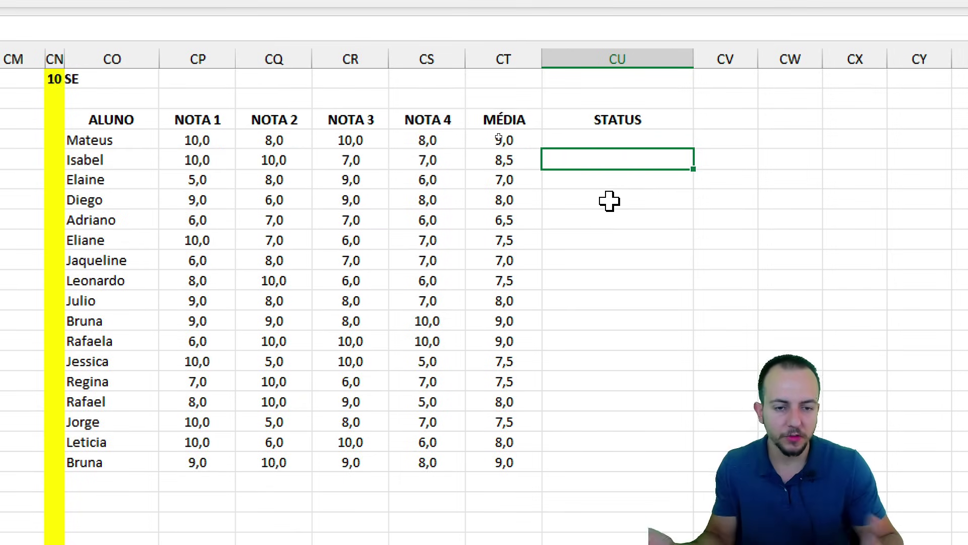
Review the students' grades and averages alongside the STATUS column, ending on its first cell, CU4.
{"action": "scroll", "coordinate": [191, 167], "scroll_direction": "left", "scroll_amount": 2}
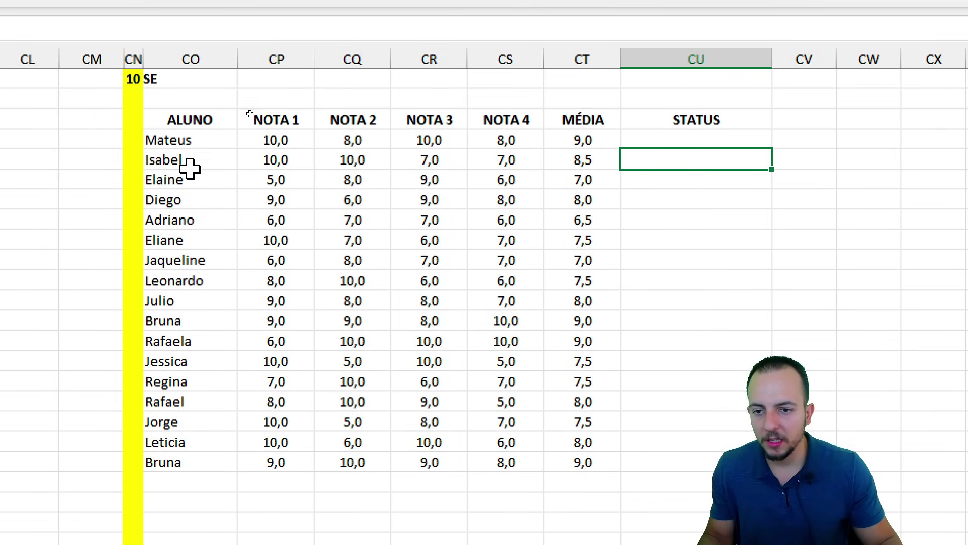
{"action": "left_click_drag", "start_coordinate": [202, 140], "coordinate": [555, 473]}
{"action": "scroll", "coordinate": [554, 473], "scroll_direction": "down", "scroll_amount": 6}
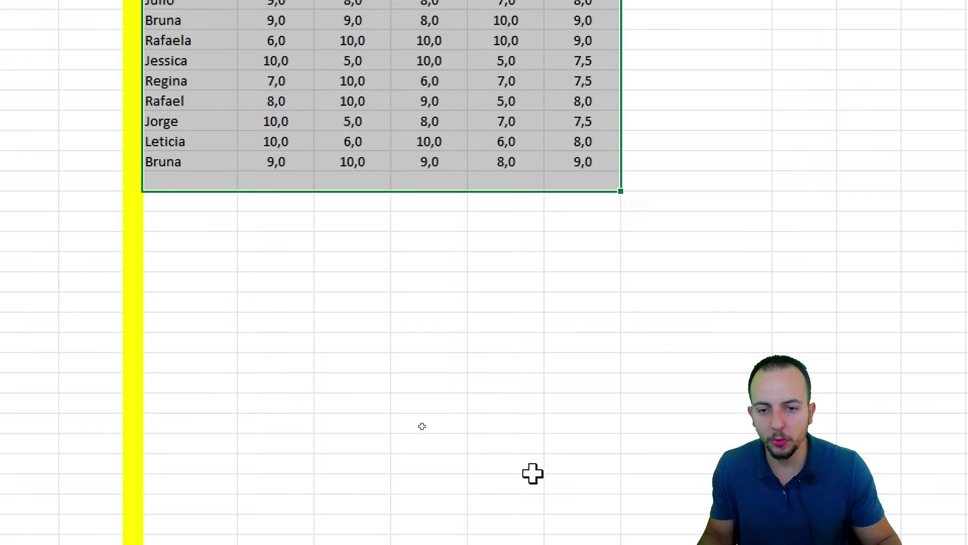
{"action": "scroll", "coordinate": [694, 67], "scroll_direction": "up", "scroll_amount": 6}
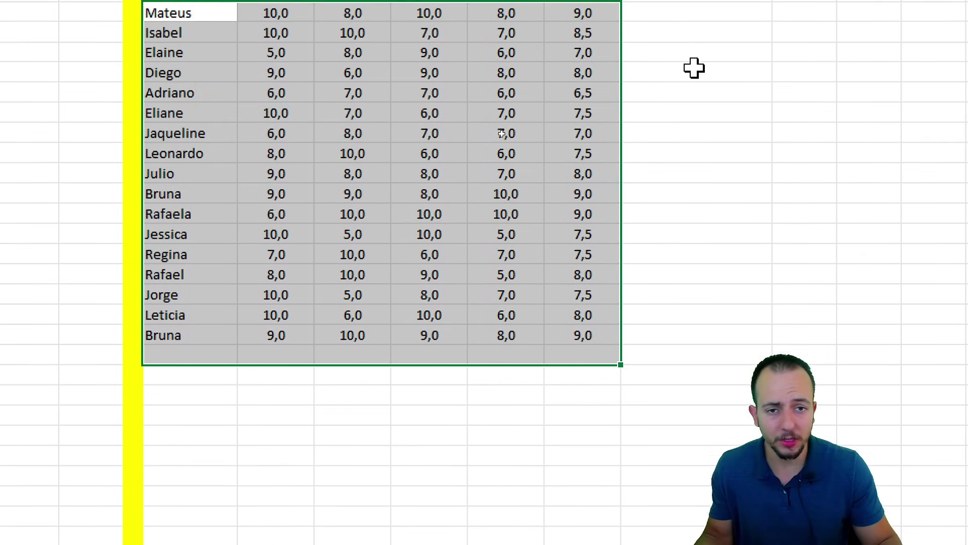
{"action": "left_click_drag", "start_coordinate": [289, 93], "coordinate": [590, 421]}
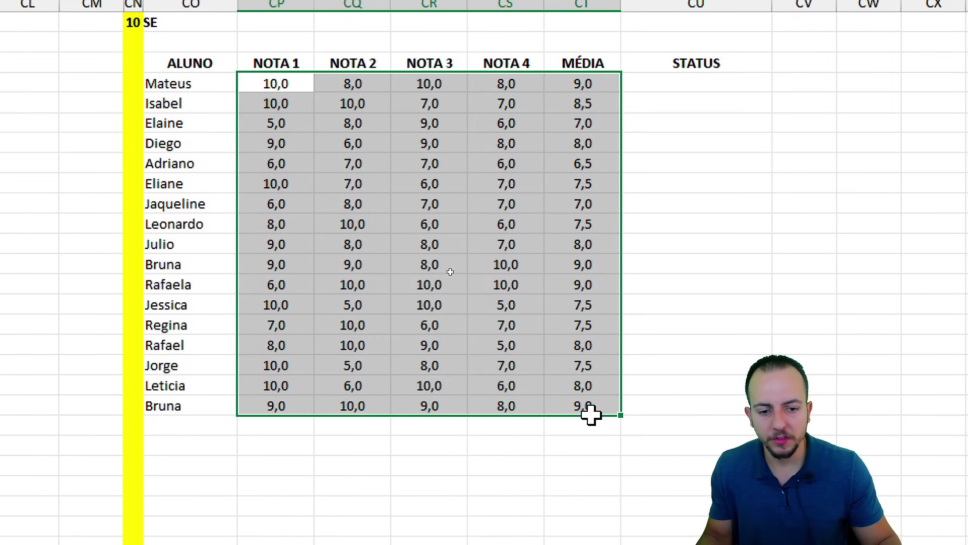
{"action": "left_click", "coordinate": [695, 27]}
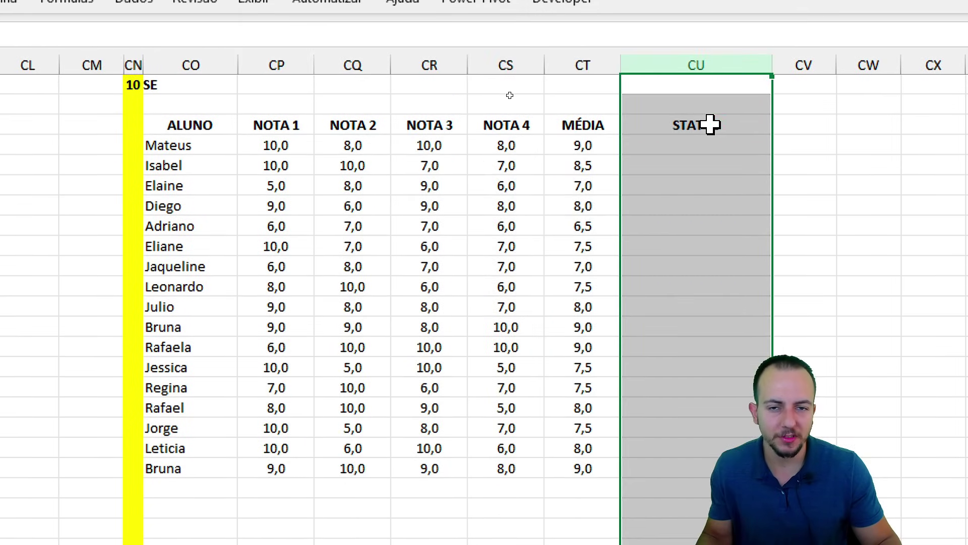
{"action": "left_click", "coordinate": [707, 108]}
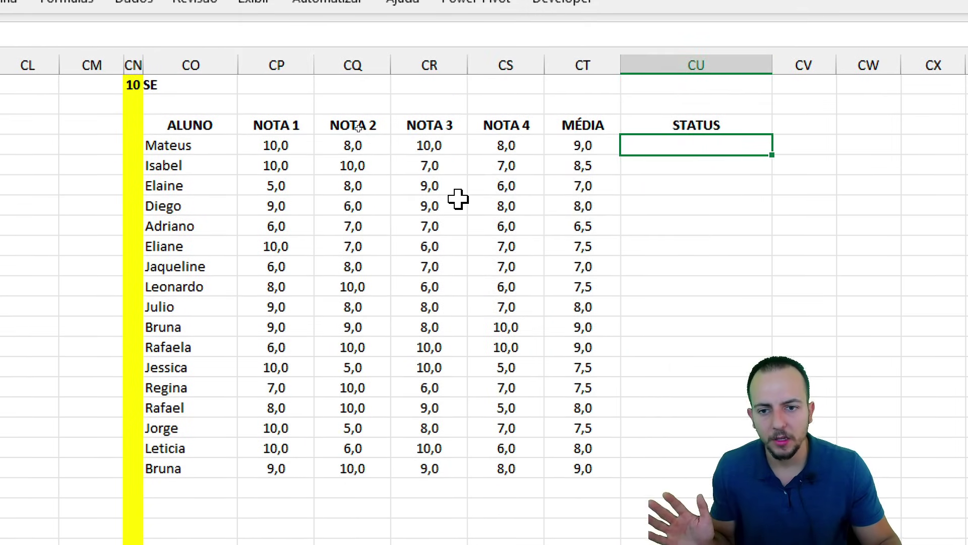
{"action": "left_click_drag", "start_coordinate": [222, 149], "coordinate": [709, 485]}
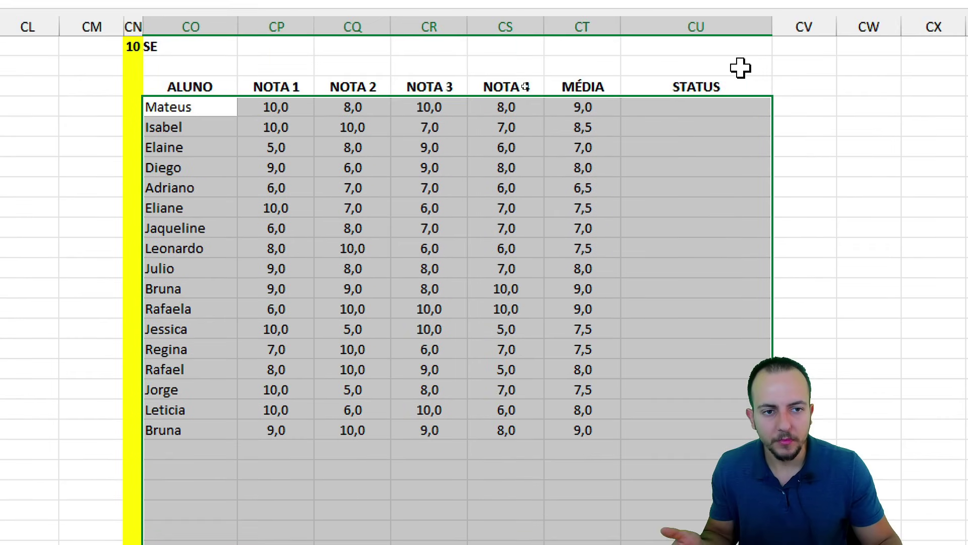
{"action": "left_click", "coordinate": [727, 61]}
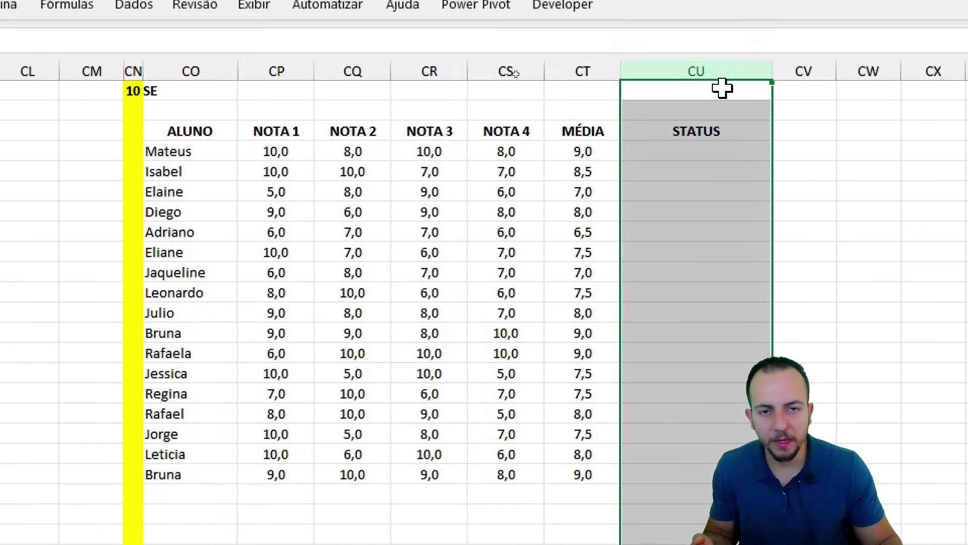
{"action": "left_click_drag", "start_coordinate": [277, 151], "coordinate": [614, 479]}
{"action": "left_click", "coordinate": [702, 61]}
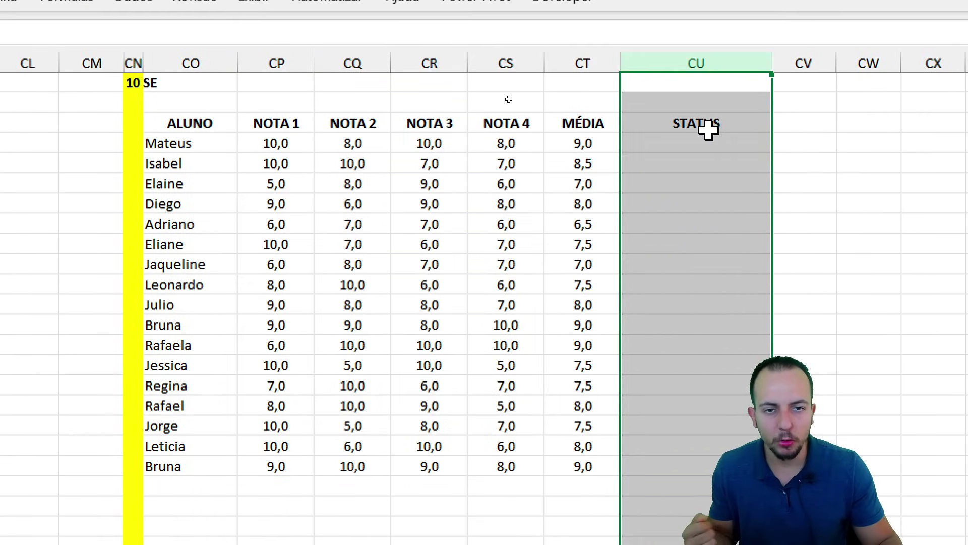
{"action": "left_click", "coordinate": [702, 160]}
{"action": "left_click", "coordinate": [703, 142]}
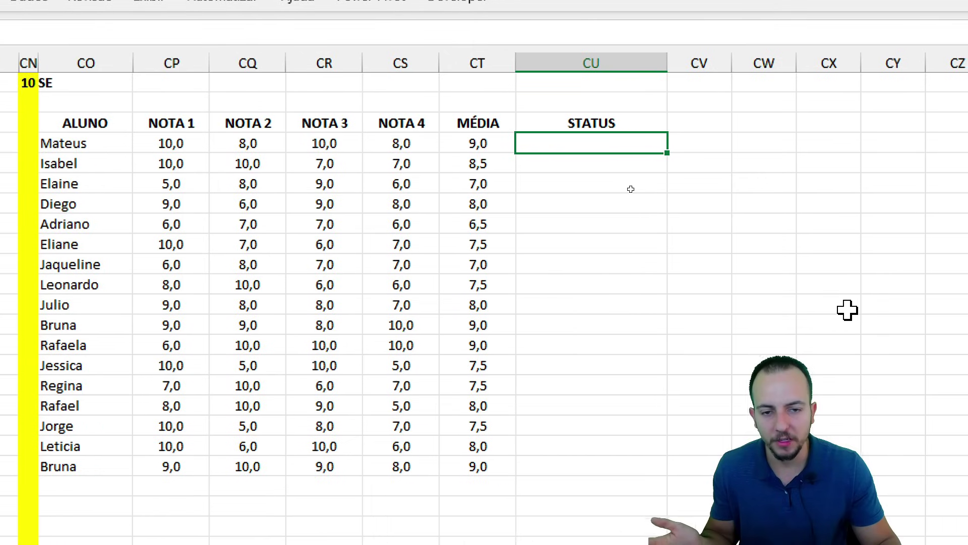
Begin an SE formula in CU4 whose logical test compares the average in CT4 with the >= operator.
{"action": "type", "text": "=se"}
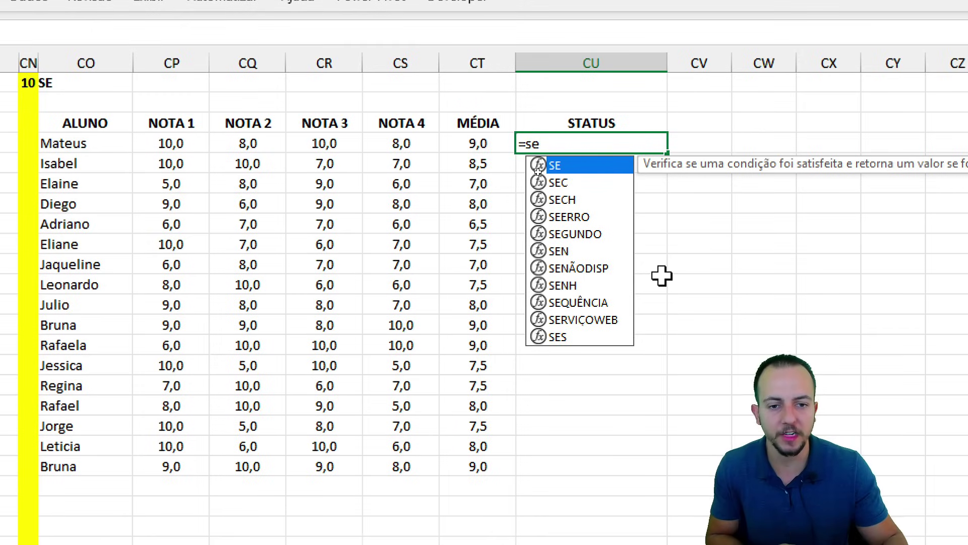
{"action": "double_click", "coordinate": [590, 164]}
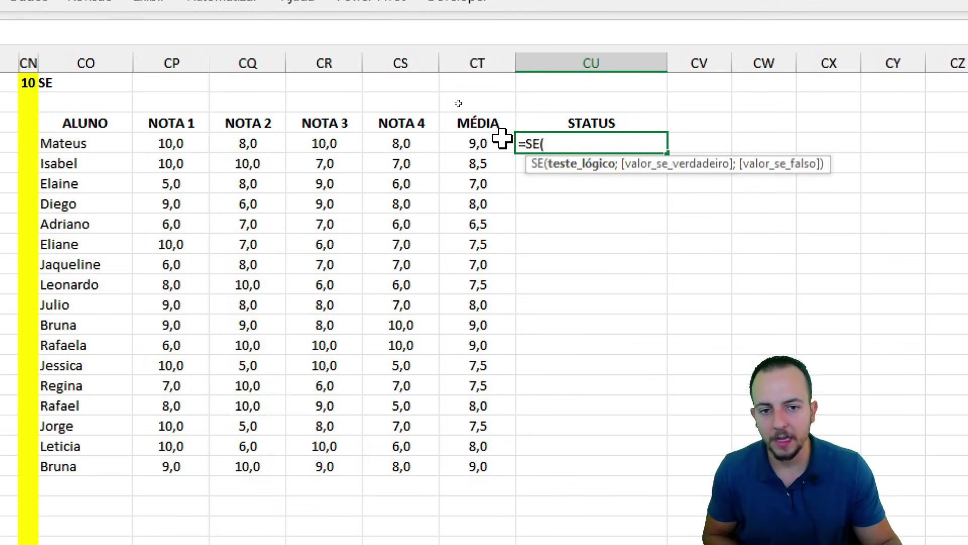
{"action": "left_click", "coordinate": [500, 143]}
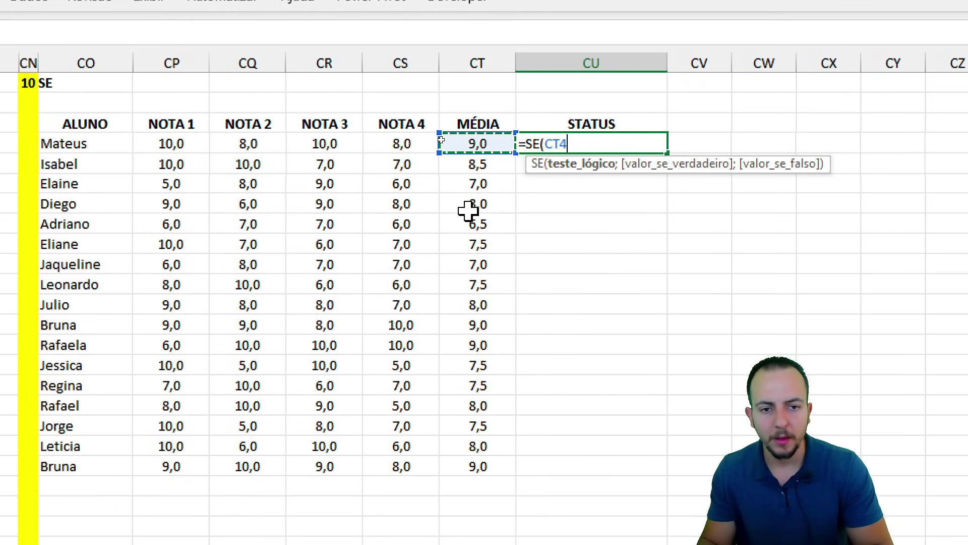
{"action": "type", "text": ">="}
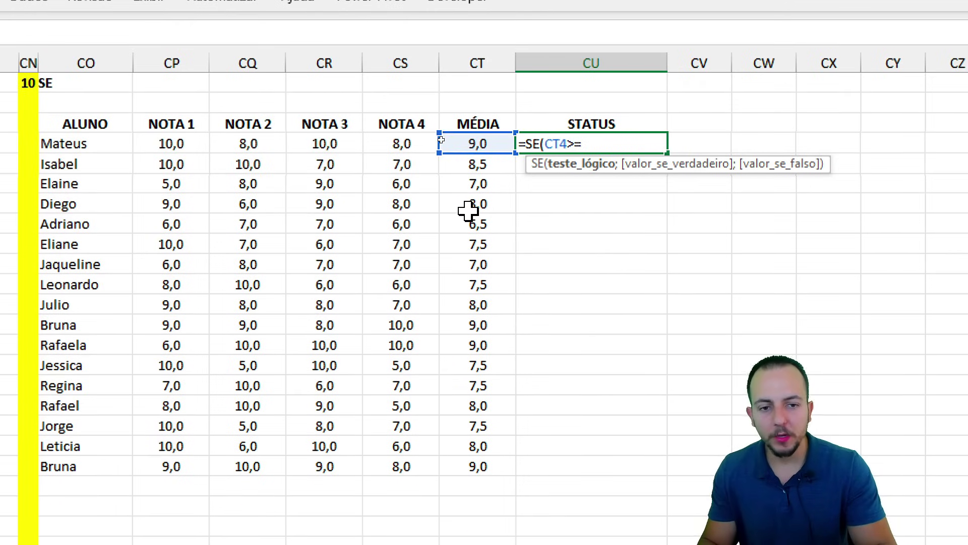
Draw a large red >= sign over the sheet to illustrate the comparison operator, and clear the drawing.
{"action": "key", "text": "ctrl+2"}
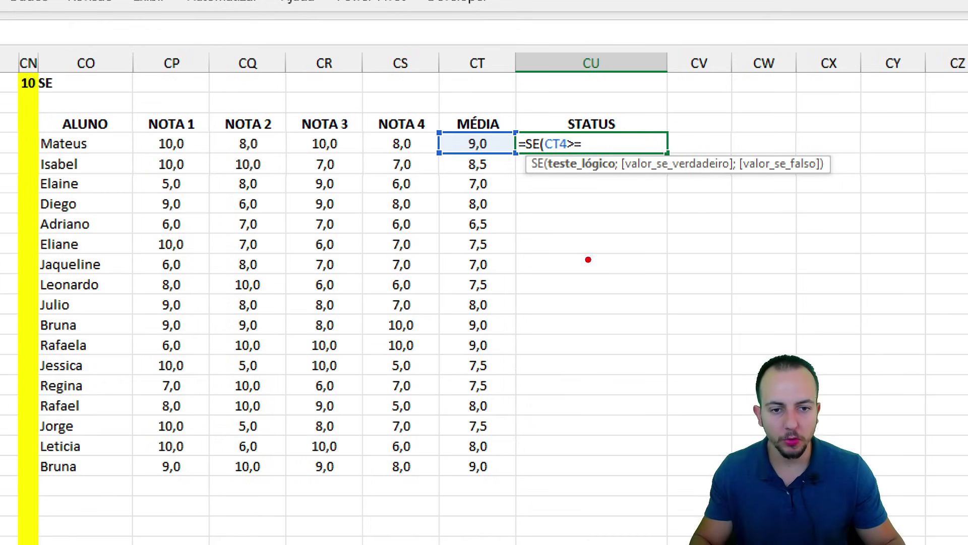
{"action": "mouse_move", "coordinate": [568, 241]}
{"action": "left_mouse_down"}
{"action": "mouse_move", "coordinate": [621, 300]}
{"action": "mouse_move", "coordinate": [545, 352]}
{"action": "left_mouse_up"}
{"action": "mouse_move", "coordinate": [654, 302]}
{"action": "left_mouse_down"}
{"action": "mouse_move", "coordinate": [719, 301]}
{"action": "mouse_move", "coordinate": [729, 288]}
{"action": "left_mouse_up"}
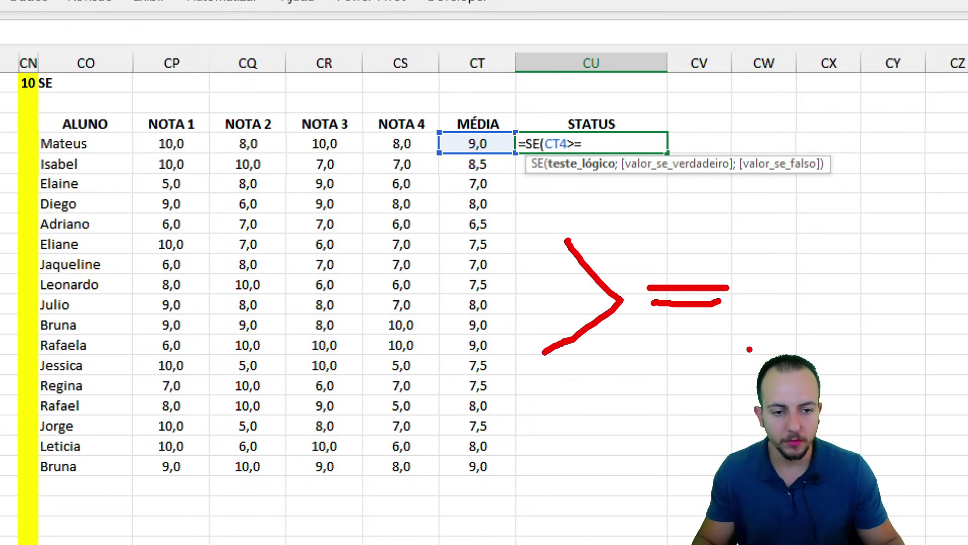
{"action": "type", "text": "="}
{"action": "key", "text": "Escape"}
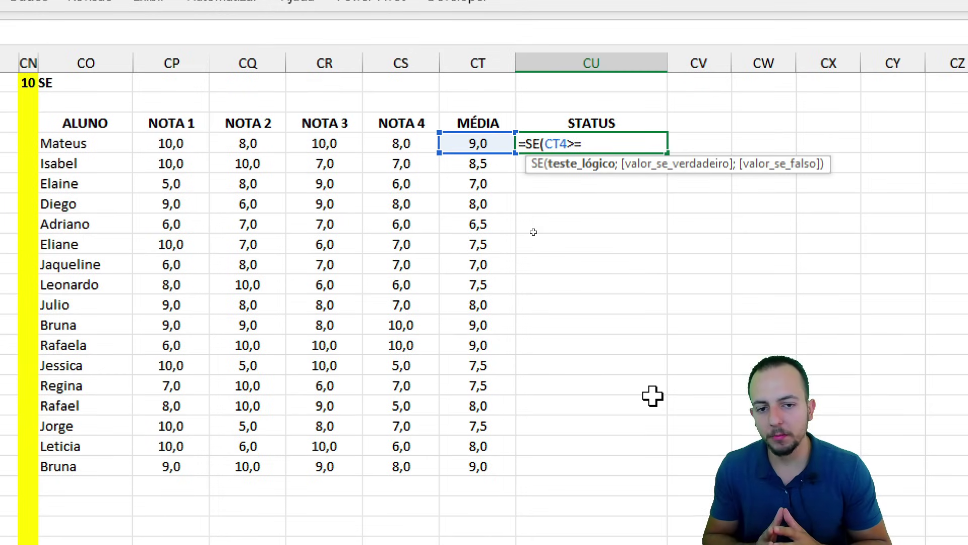
Complete the CU4 formula with threshold 7, returning "Aprovado" when the test is true and "Atividade Extra" when it is false.
{"action": "type", "text": "7"}
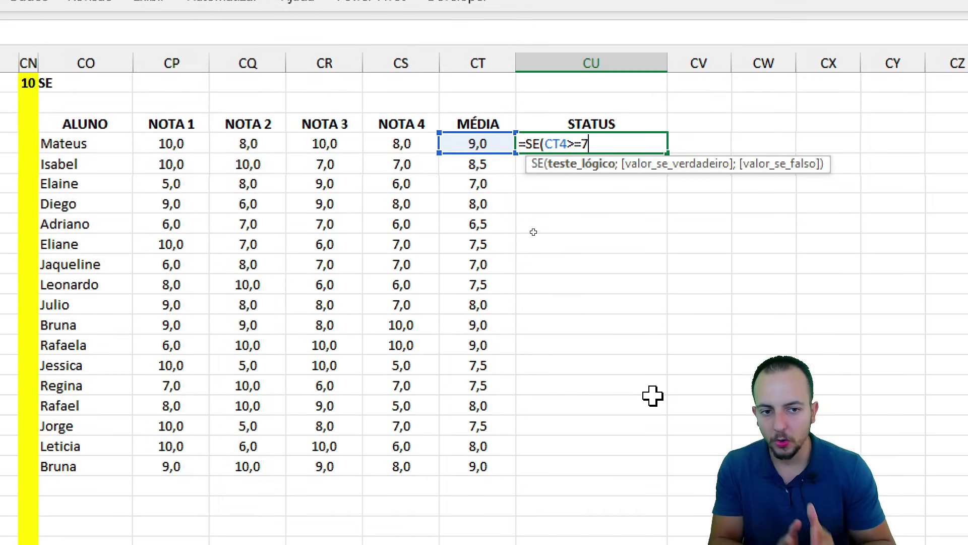
{"action": "type", "text": ";"}
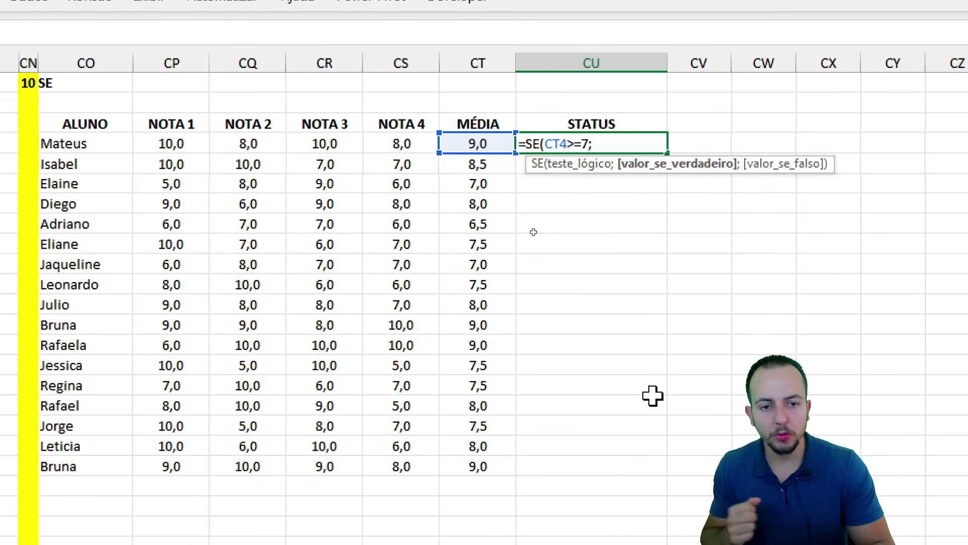
{"action": "type", "text": "\"Ap"}
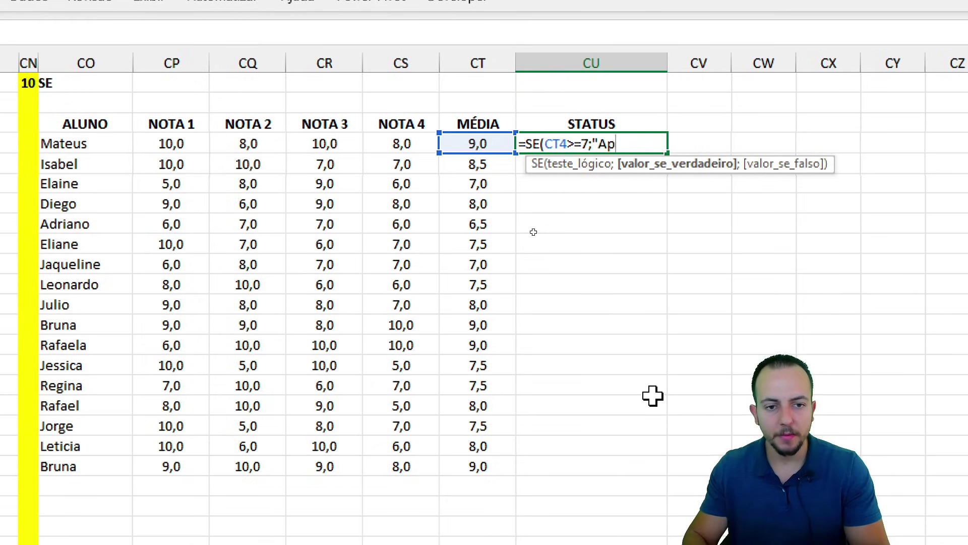
{"action": "type", "text": "rovado\""}
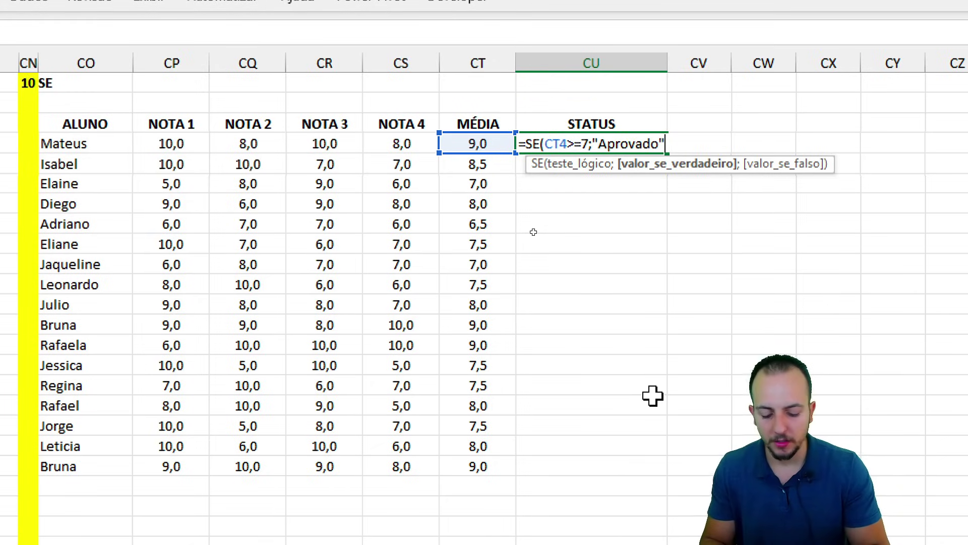
{"action": "type", "text": ";"}
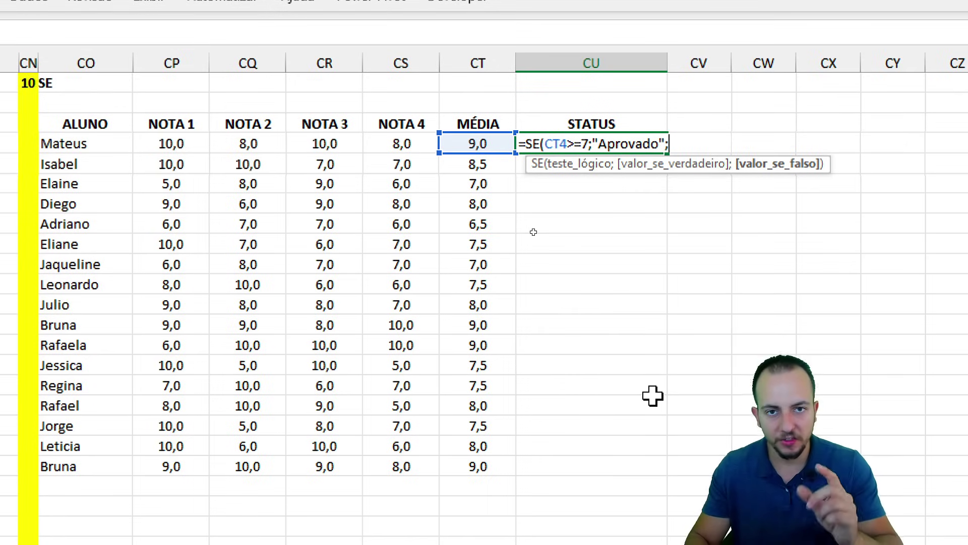
{"action": "type", "text": "\"Atividade Extra"}
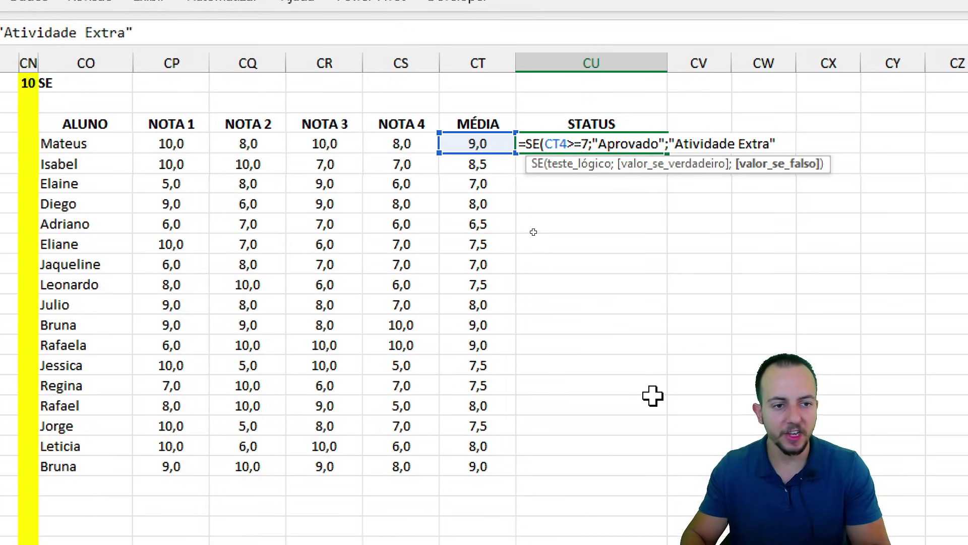
{"action": "type", "text": "\")"}
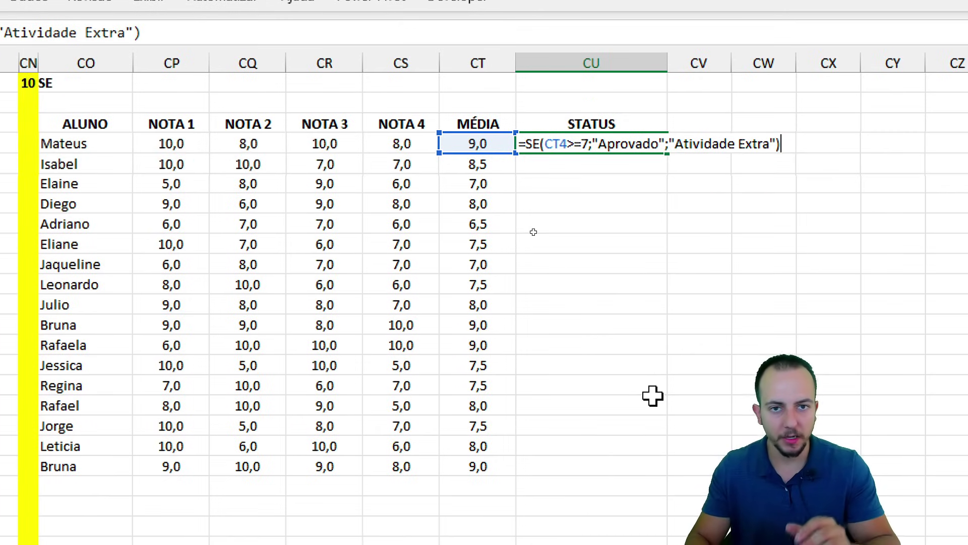
{"action": "key", "text": "Return"}
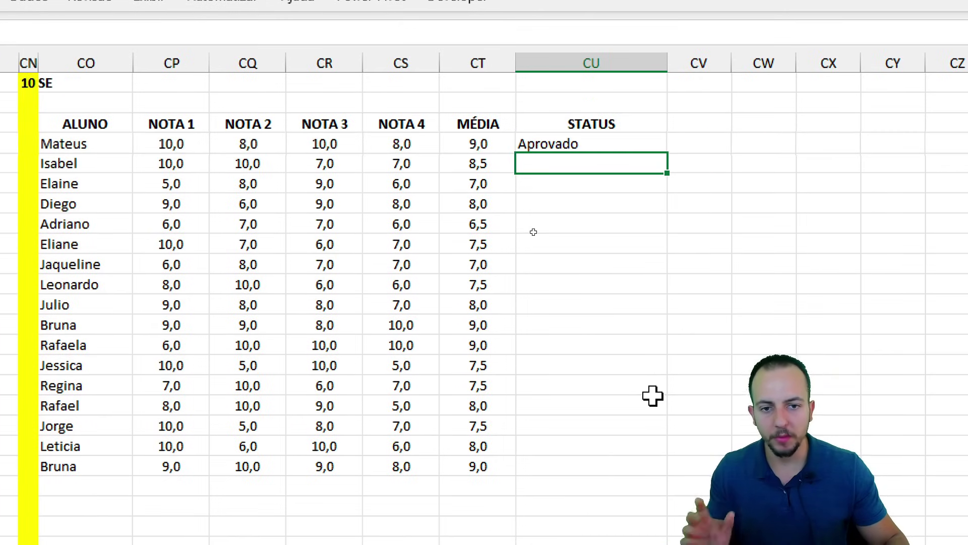
Fill the SE formula from CU4 down the STATUS column to the last student in CU20.
{"action": "left_click", "coordinate": [628, 146]}
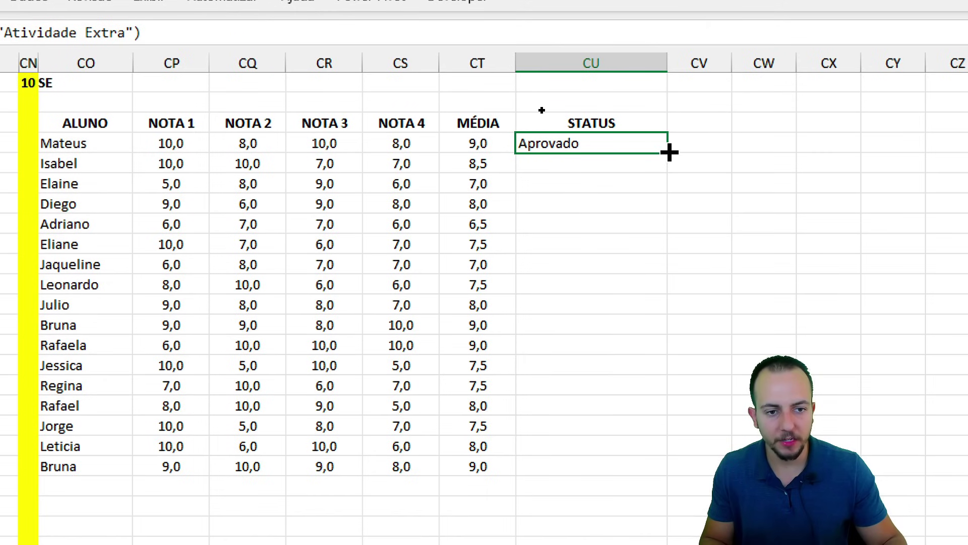
{"action": "left_click_drag", "start_coordinate": [669, 152], "coordinate": [625, 464]}
{"action": "left_click", "coordinate": [622, 425]}
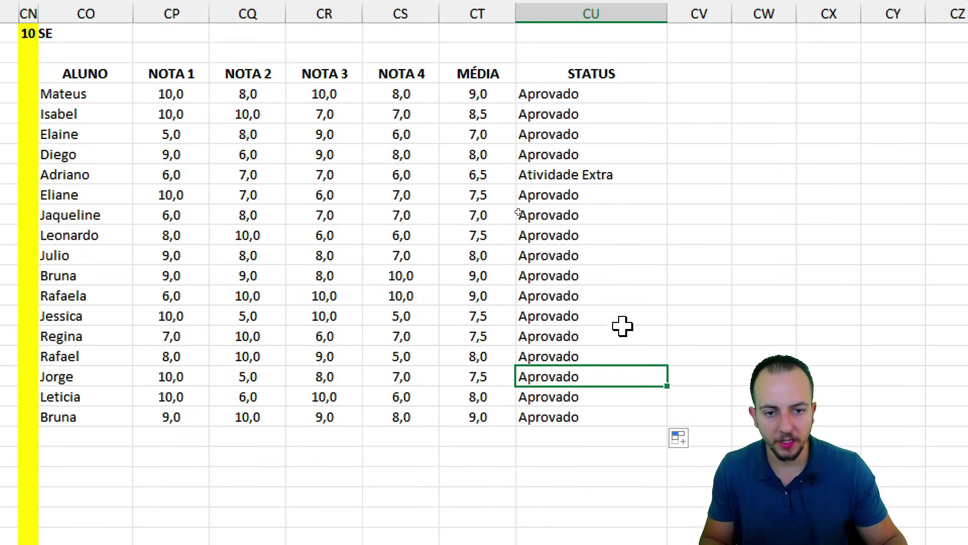
Examine row 8, comparing the student's grades and average with the status in CU8.
{"action": "left_click", "coordinate": [616, 176]}
{"action": "key", "text": "shift+space"}
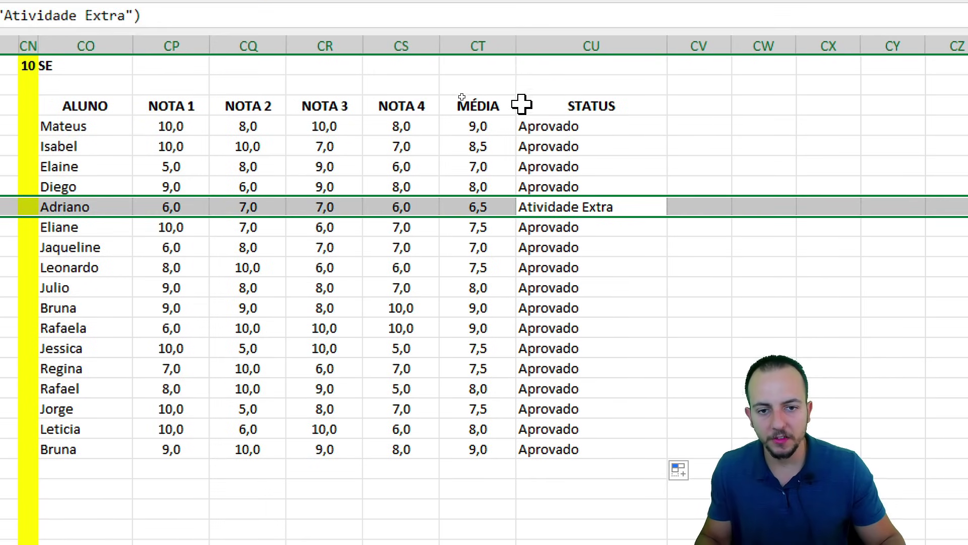
{"action": "left_click", "coordinate": [399, 206]}
{"action": "left_click", "coordinate": [475, 205]}
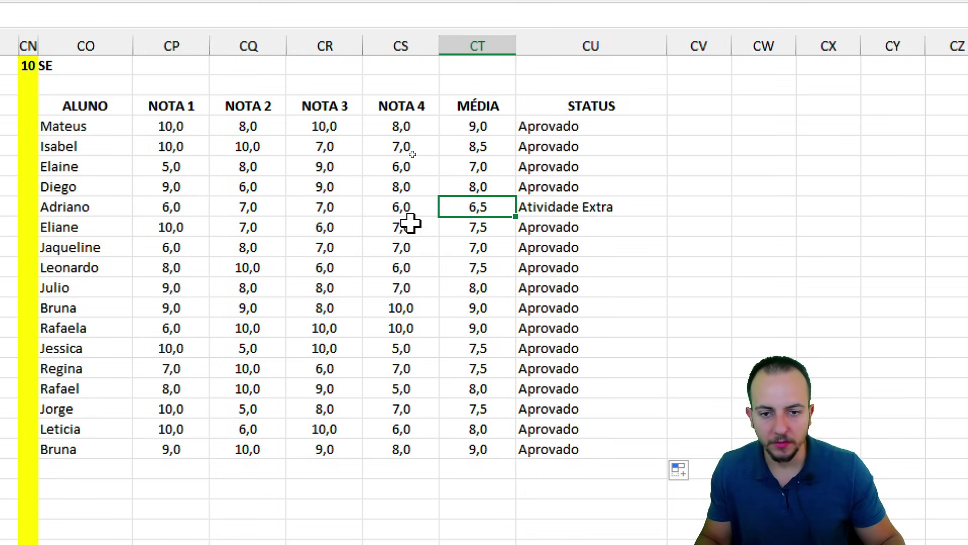
{"action": "left_click_drag", "start_coordinate": [401, 222], "coordinate": [165, 139]}
Change the average in CT8 to 7,5 to test the STATUS formulas, and undo the change.
{"action": "left_click", "coordinate": [471, 210]}
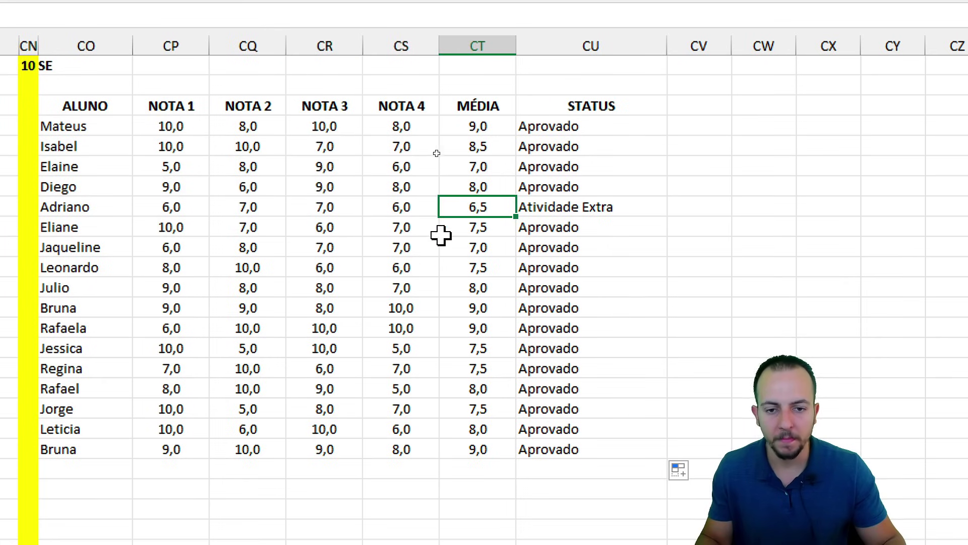
{"action": "type", "text": "7"}
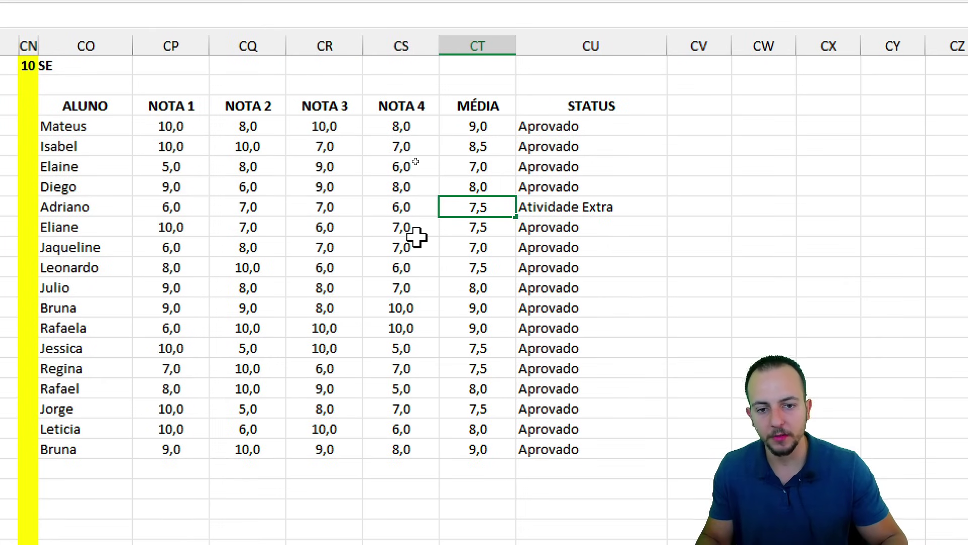
{"action": "key", "text": "ctrl+Return"}
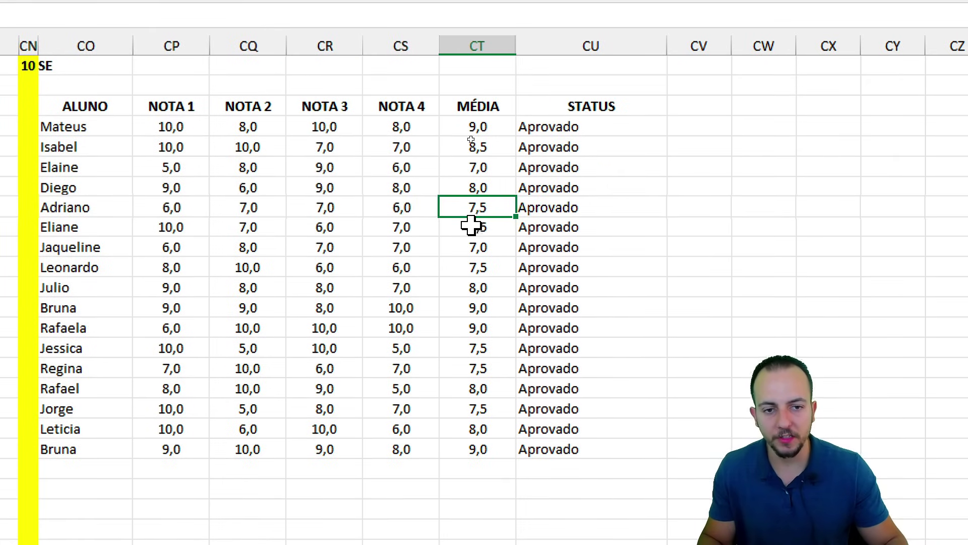
{"action": "left_click_drag", "start_coordinate": [600, 128], "coordinate": [574, 445]}
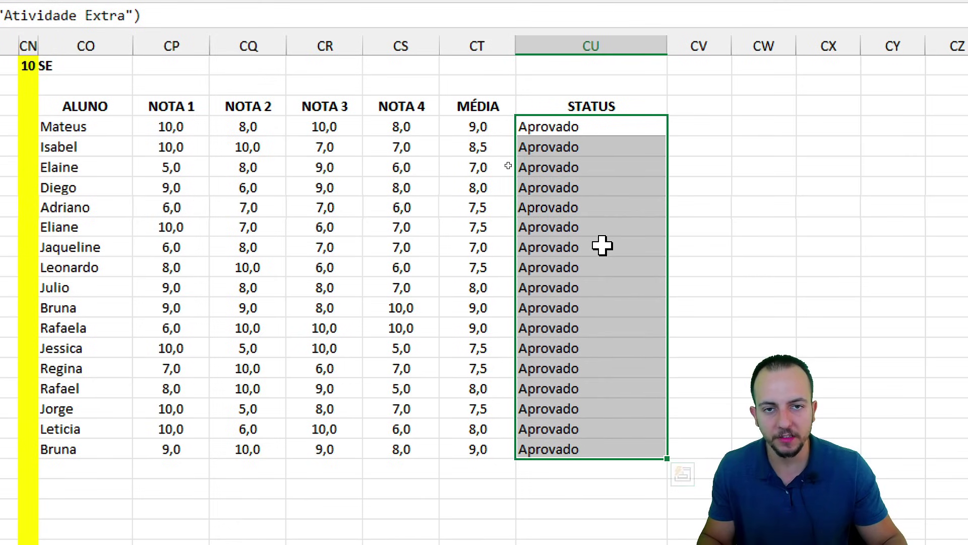
{"action": "key", "text": "ctrl+z"}
{"action": "left_click_drag", "start_coordinate": [598, 126], "coordinate": [580, 448]}
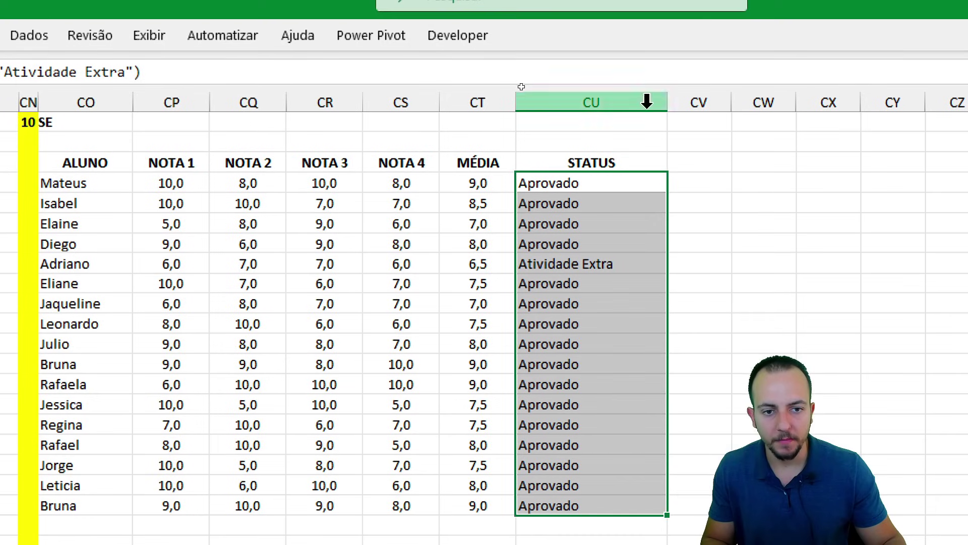
Fill CU2 above the STATUS header with yellow and enter 8 in it as the passing grade.
{"action": "left_click", "coordinate": [603, 86]}
{"action": "right_click", "coordinate": [610, 86]}
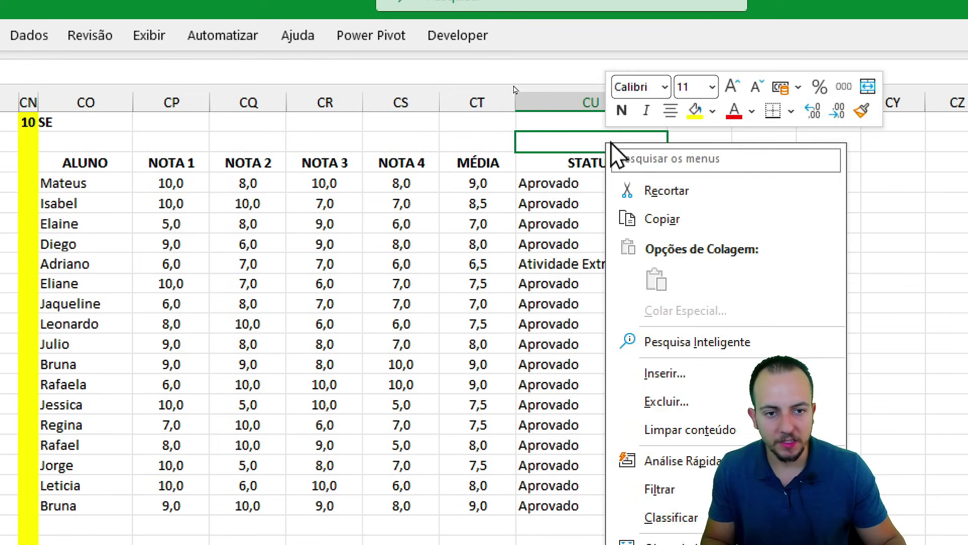
{"action": "left_click", "coordinate": [696, 112]}
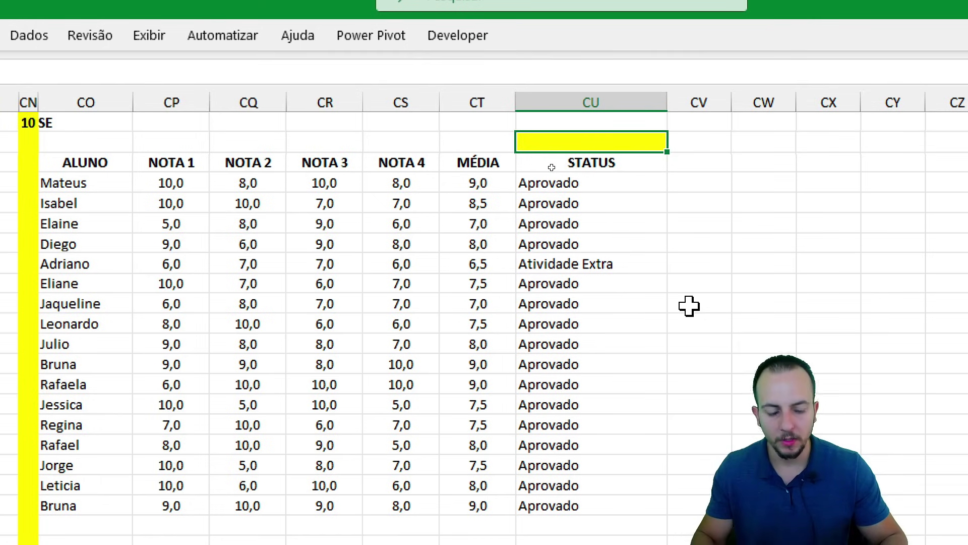
{"action": "type", "text": "6"}
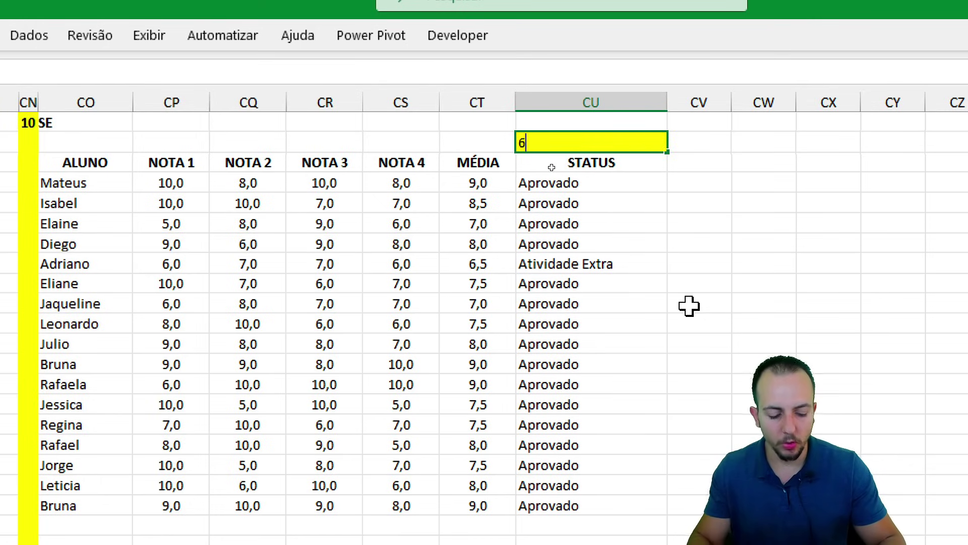
{"action": "key", "text": "BackSpace"}
{"action": "type", "text": "8"}
{"action": "key", "text": "Return"}
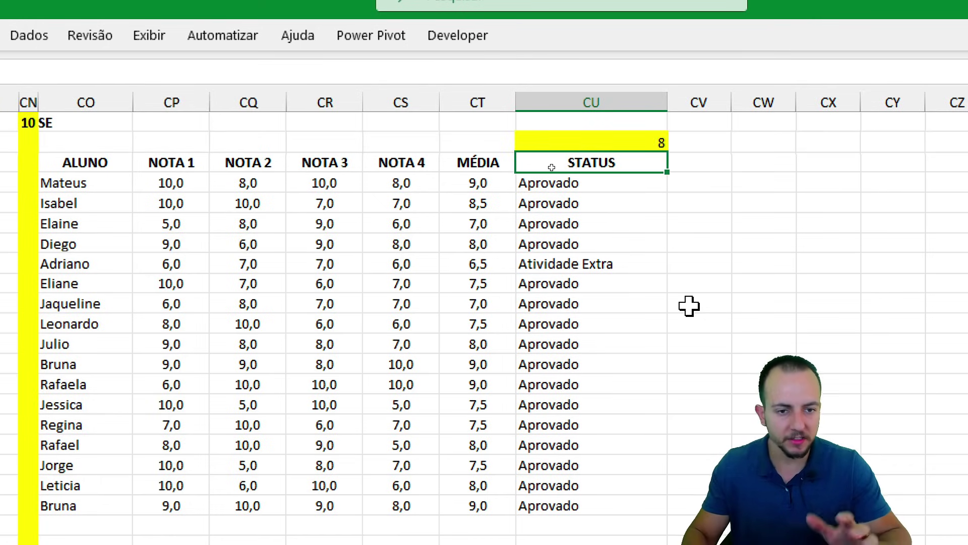
Start a new SE formula in CU4 testing whether CT4 is greater than or equal to the absolute reference $CU$2.
{"action": "key", "text": "Return"}
{"action": "type", "text": "=se"}
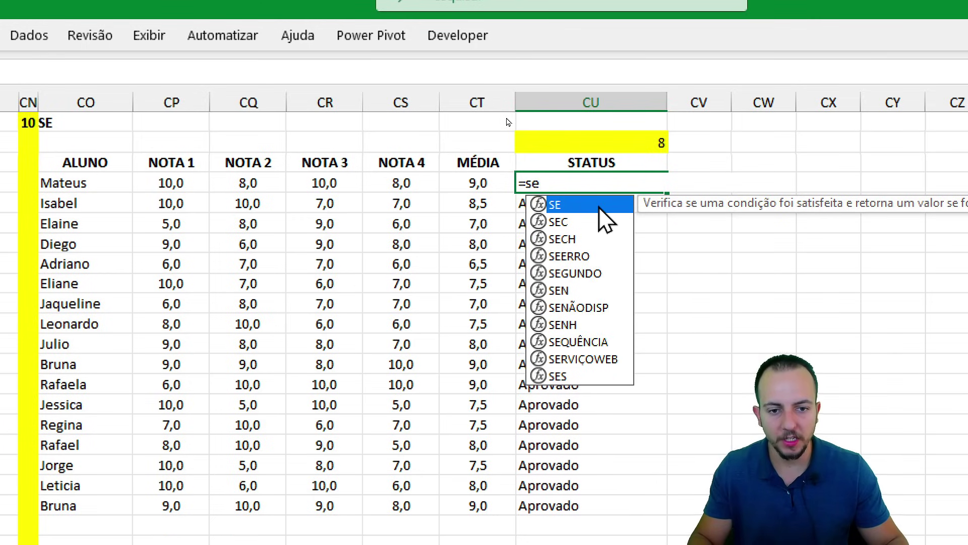
{"action": "key", "text": "Tab"}
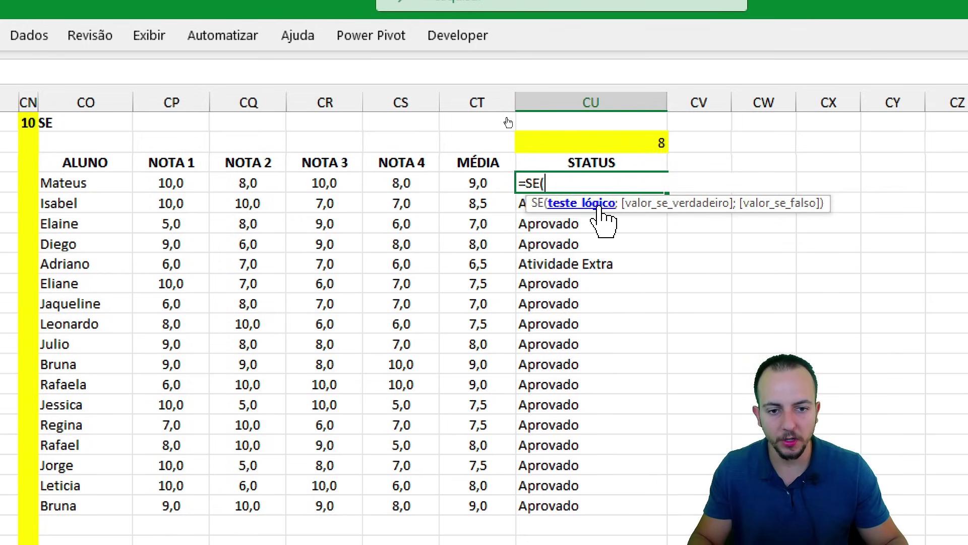
{"action": "left_click", "coordinate": [462, 183]}
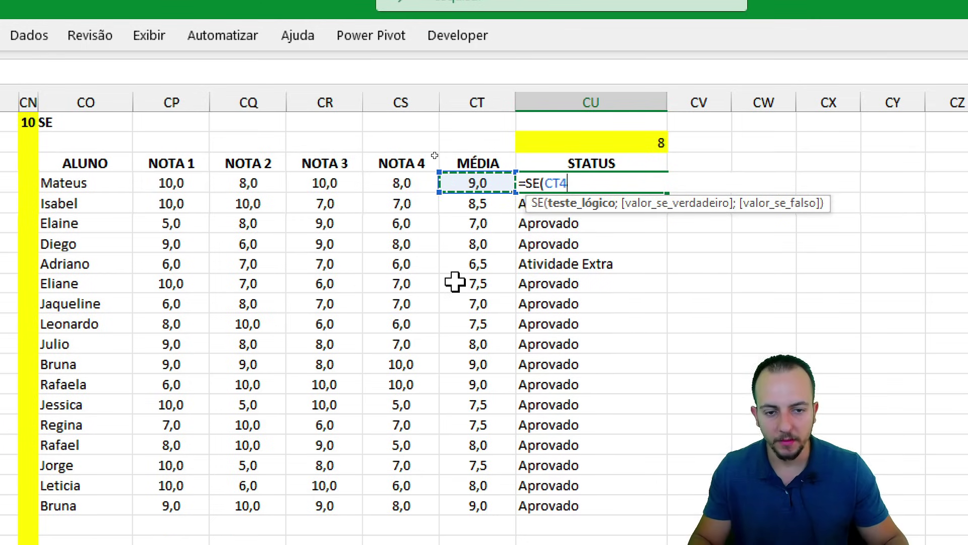
{"action": "type", "text": ">="}
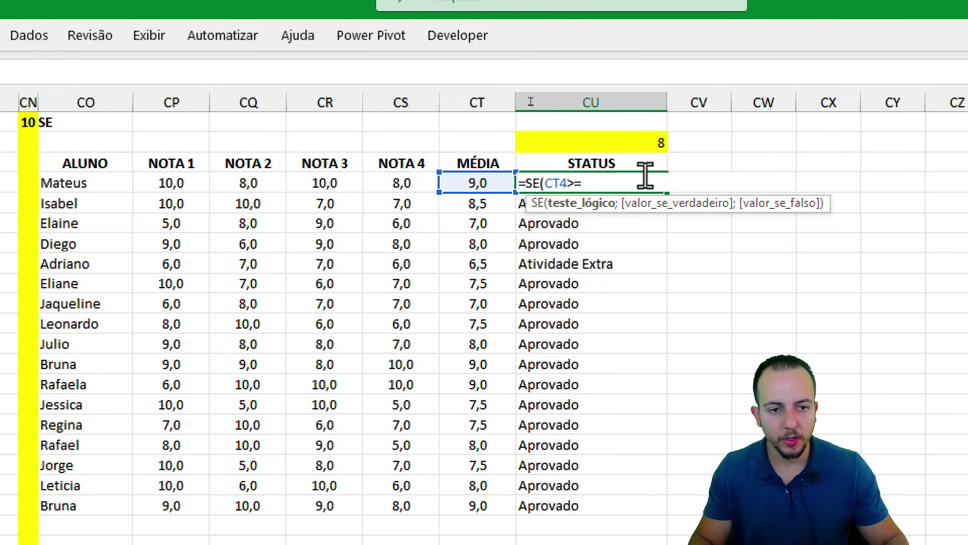
{"action": "left_click", "coordinate": [653, 142]}
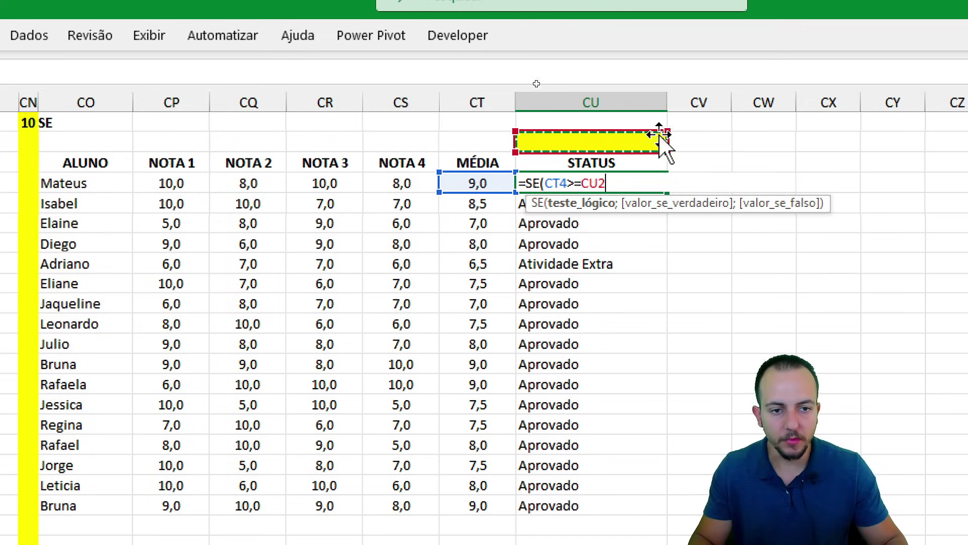
{"action": "left_click", "coordinate": [634, 155]}
{"action": "left_click_drag", "start_coordinate": [638, 166], "coordinate": [644, 144]}
{"action": "key", "text": "F4"}
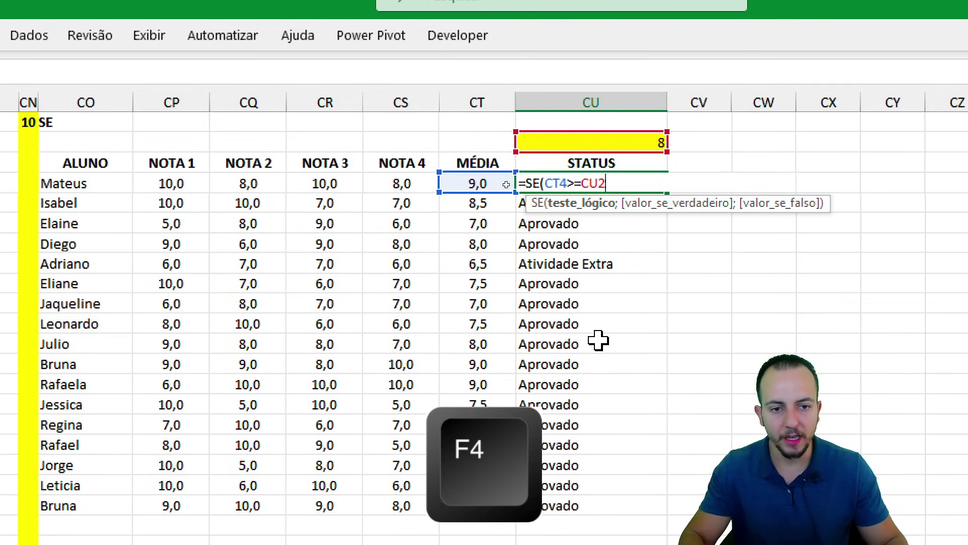
{"action": "key", "text": "F4"}
{"action": "key", "text": "ctrl+2"}
{"action": "left_click_drag", "start_coordinate": [586, 197], "coordinate": [583, 237]}
{"action": "left_click_drag", "start_coordinate": [614, 170], "coordinate": [641, 156]}
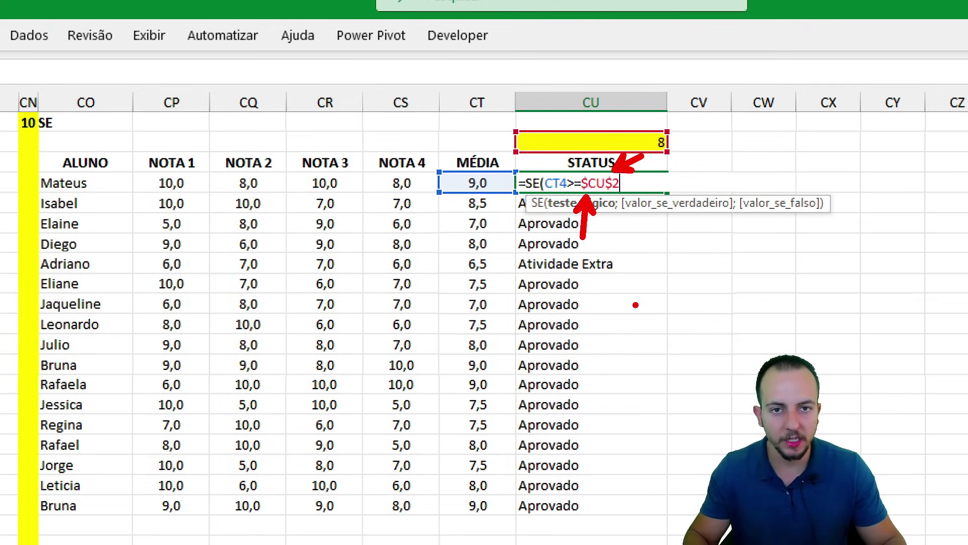
{"action": "key", "text": "Escape"}
Complete the SE formula in CU4 so it returns "Aprovado" when the test is true and "Atividade Extra" when false.
{"action": "type", "text": ";"}
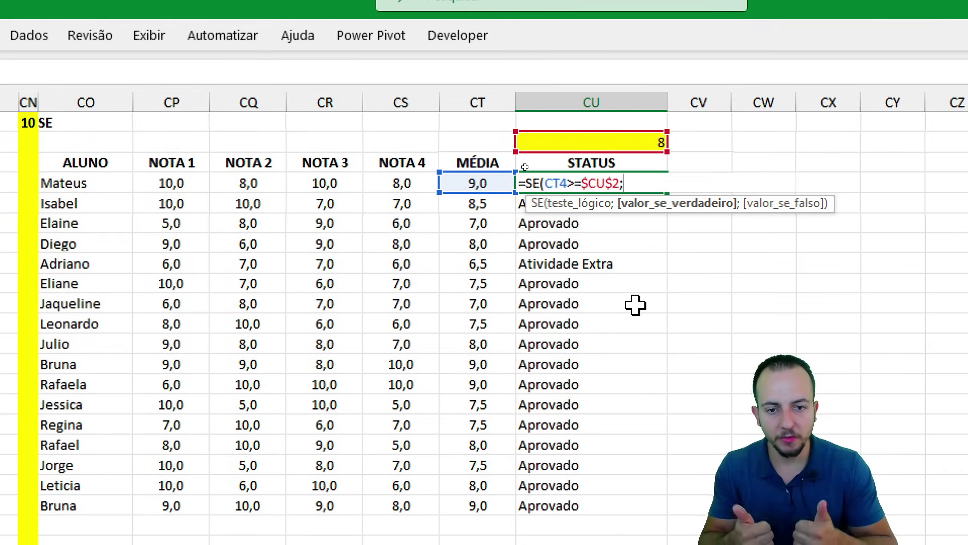
{"action": "type", "text": "\"Aprovado"}
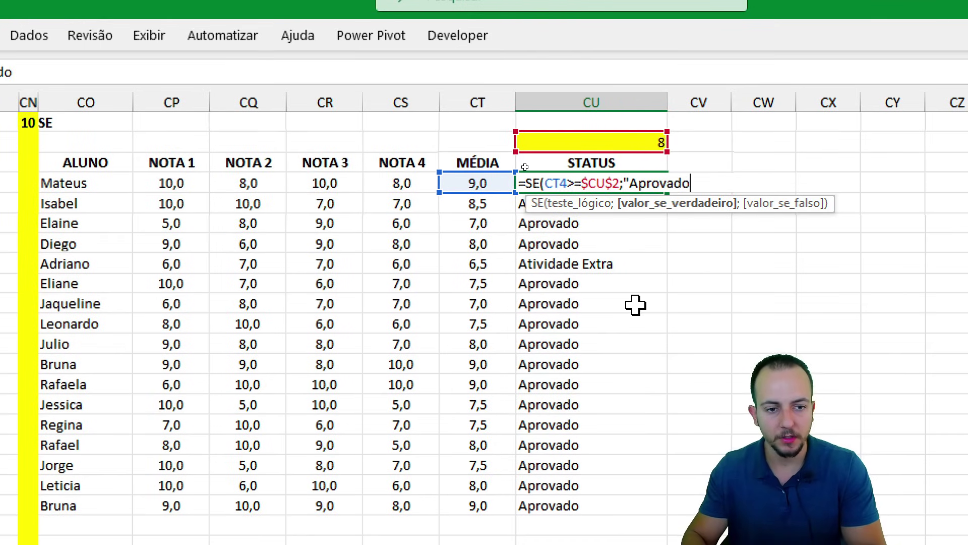
{"action": "type", "text": "\";\"Ativida"}
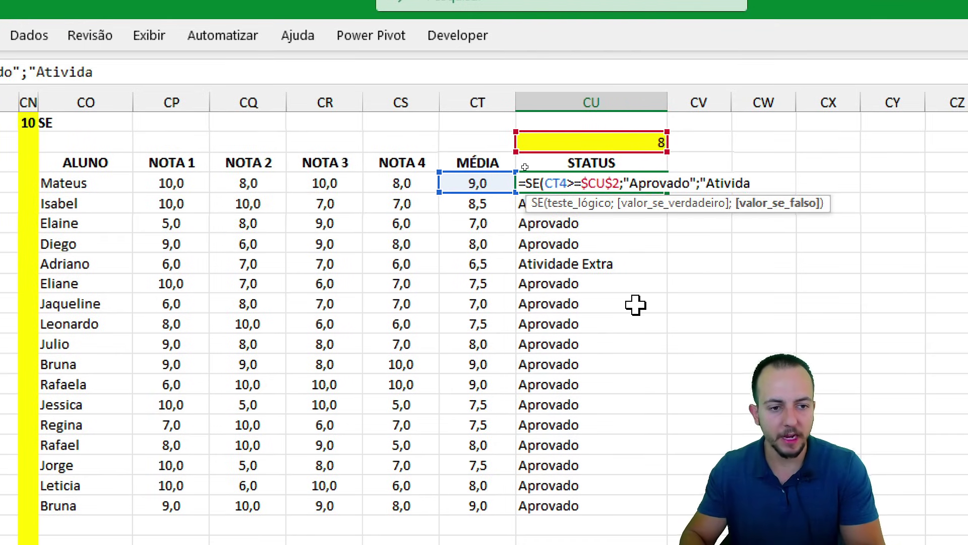
{"action": "type", "text": "de Extra\""}
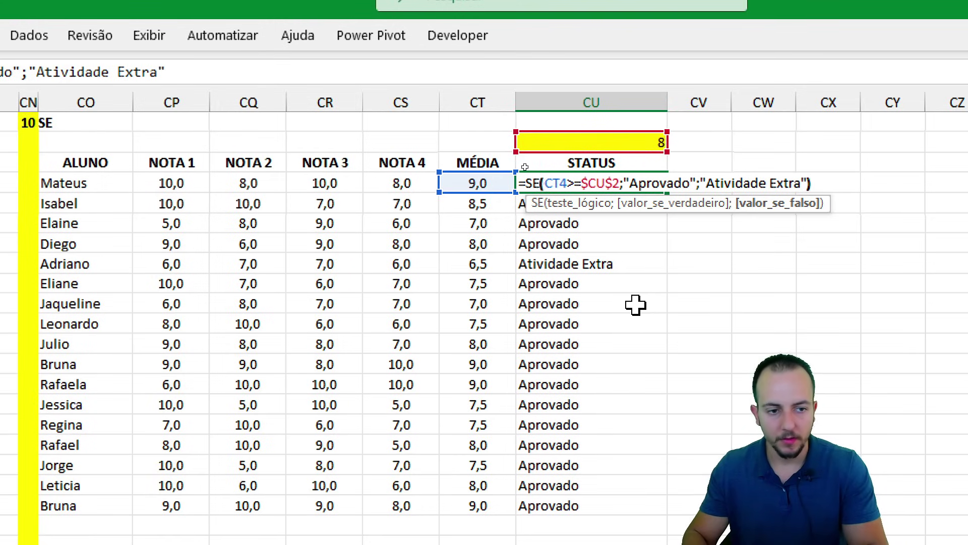
{"action": "type", "text": ")"}
{"action": "key", "text": "Return"}
Copy the SE formula from CU4 down the STATUS column to the last student in row 20.
{"action": "left_click", "coordinate": [634, 184]}
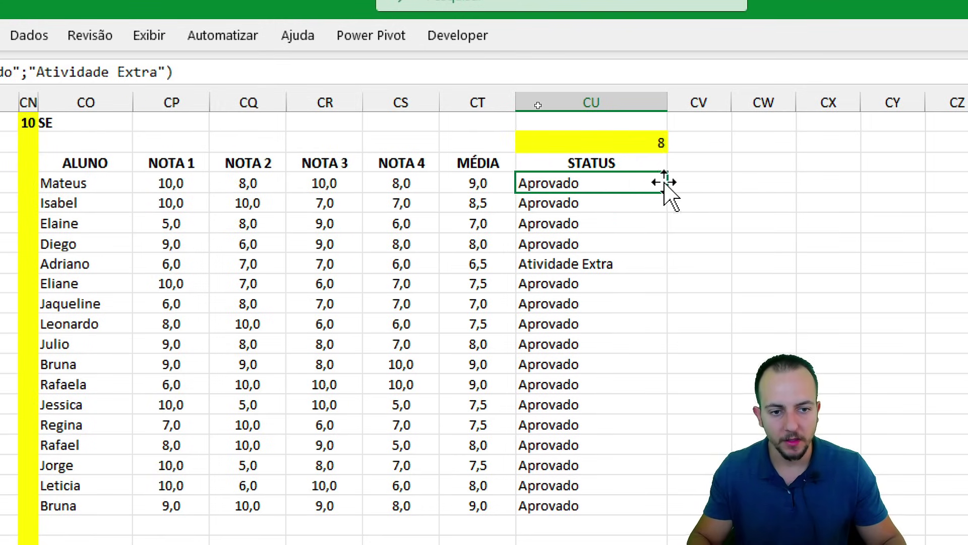
{"action": "left_click_drag", "start_coordinate": [668, 192], "coordinate": [607, 477]}
{"action": "left_click", "coordinate": [627, 194]}
Test the STATUS formulas by setting the passing grade in CU2 to 5, to 9 and finally to 7.
{"action": "left_click", "coordinate": [659, 103]}
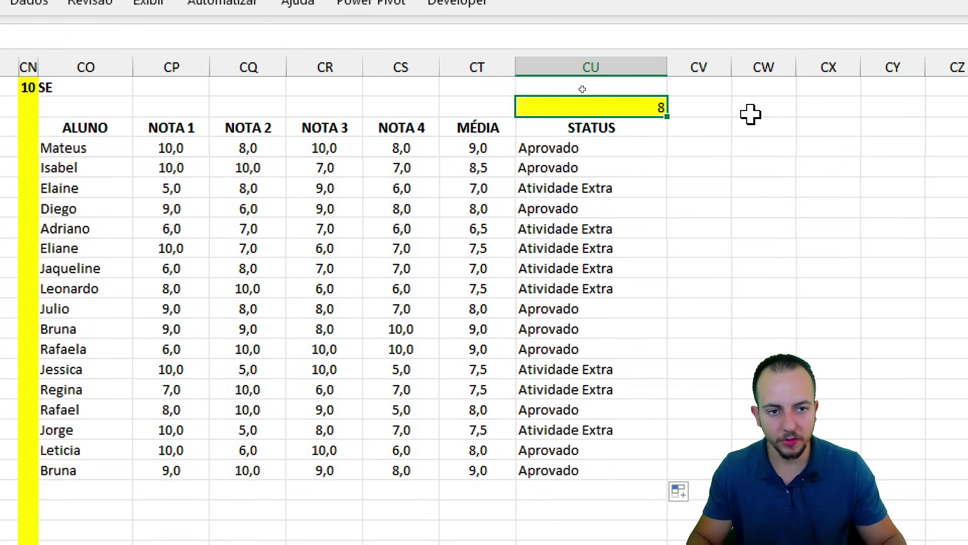
{"action": "type", "text": "5"}
{"action": "key", "text": "Return"}
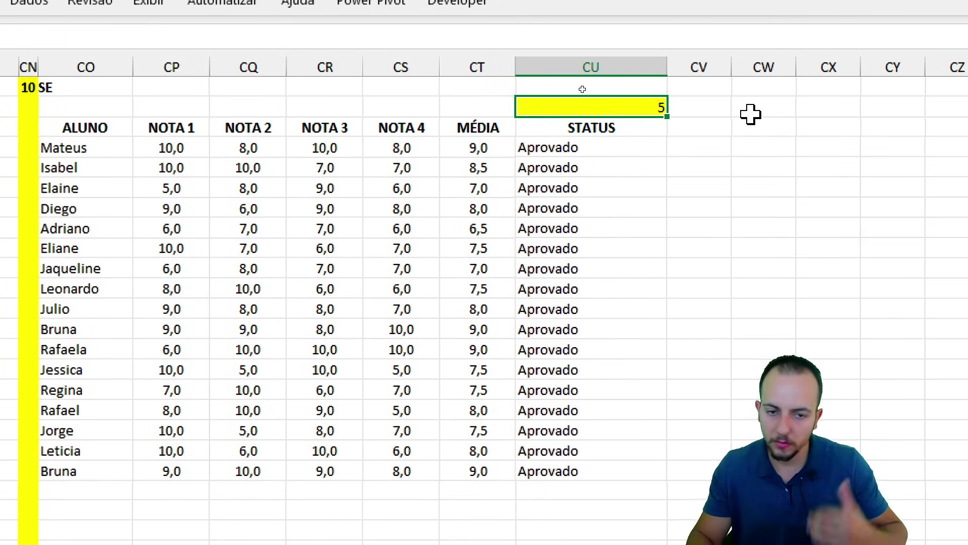
{"action": "type", "text": "9"}
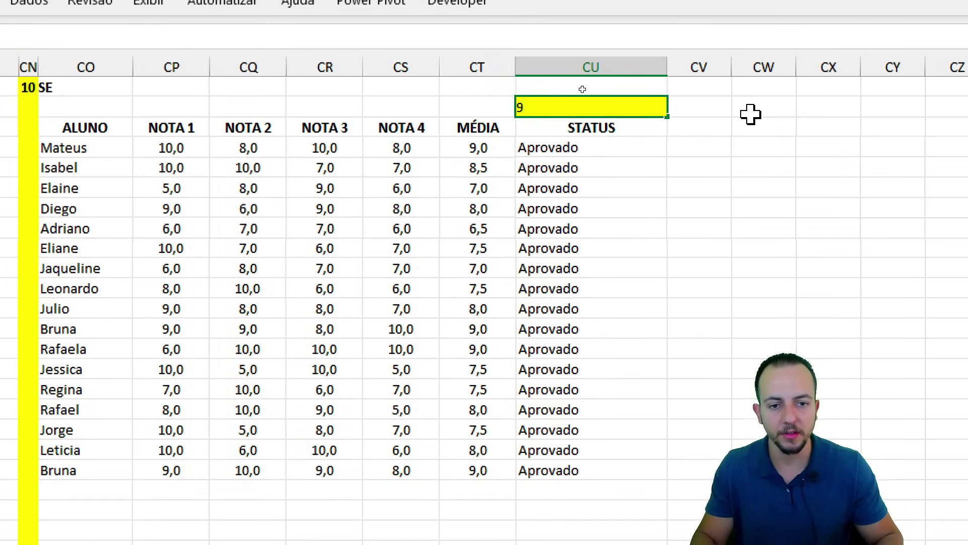
{"action": "key", "text": "Return"}
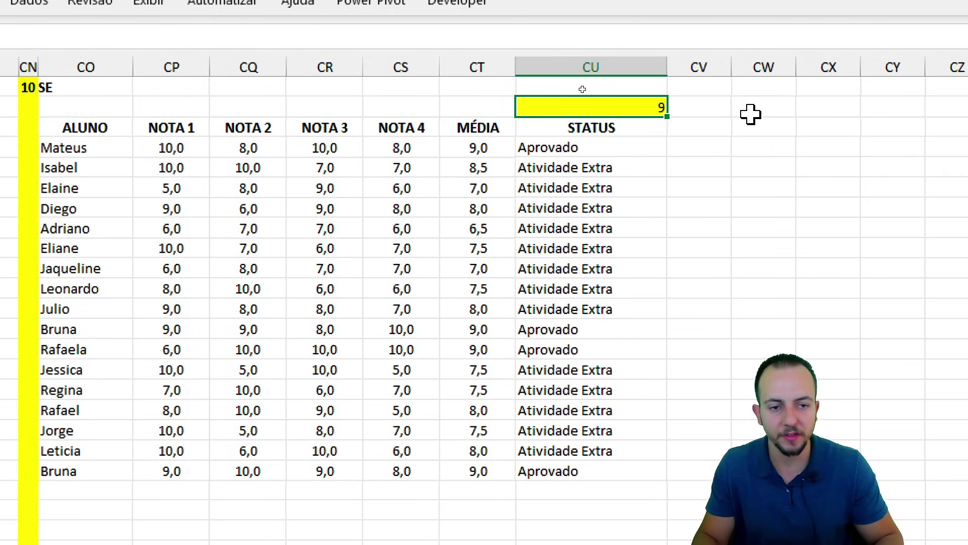
{"action": "type", "text": "7"}
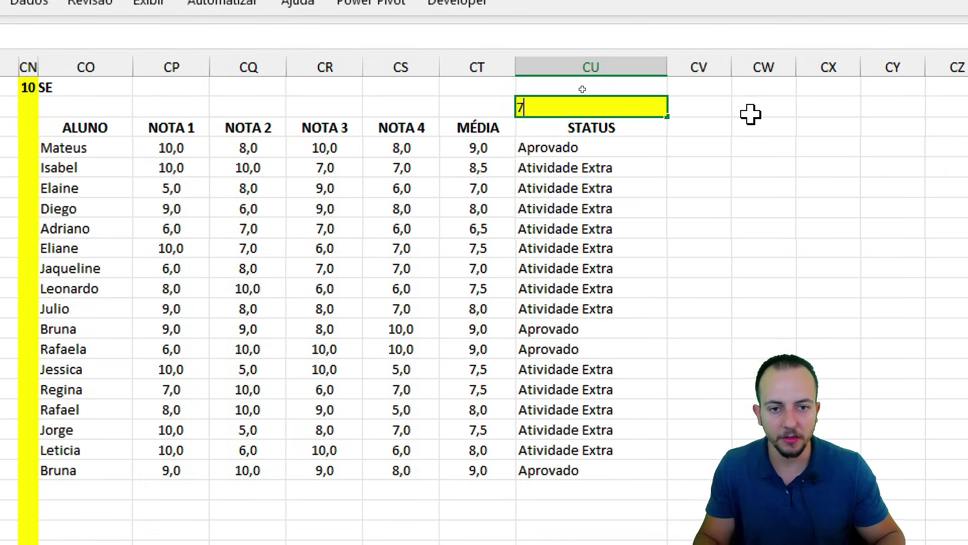
{"action": "key", "text": "Return"}
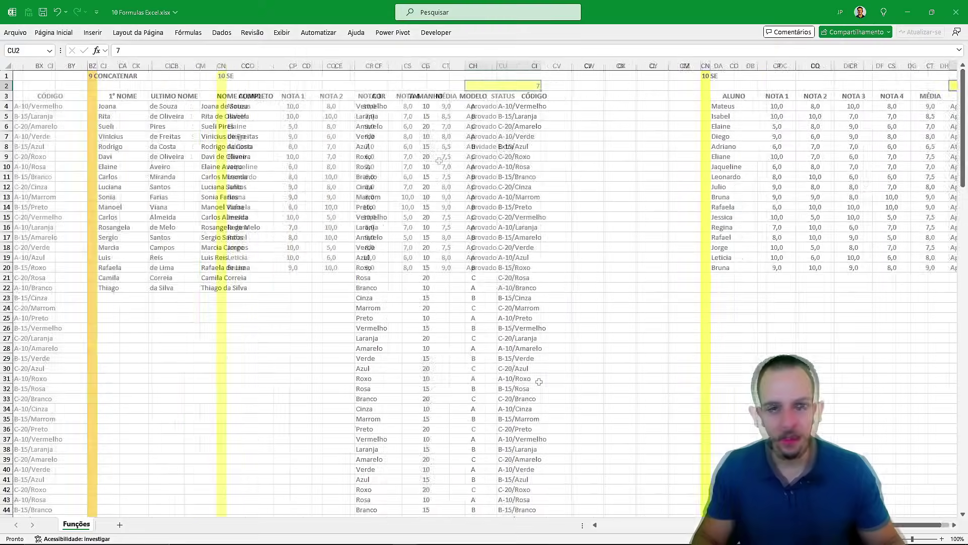
Review the function sections of the Funções sheet from SE back to SOMA, and return through MÉDIA and MÉDIASE.
{"action": "scroll", "coordinate": [462, 257], "scroll_direction": "left", "scroll_amount": 20}
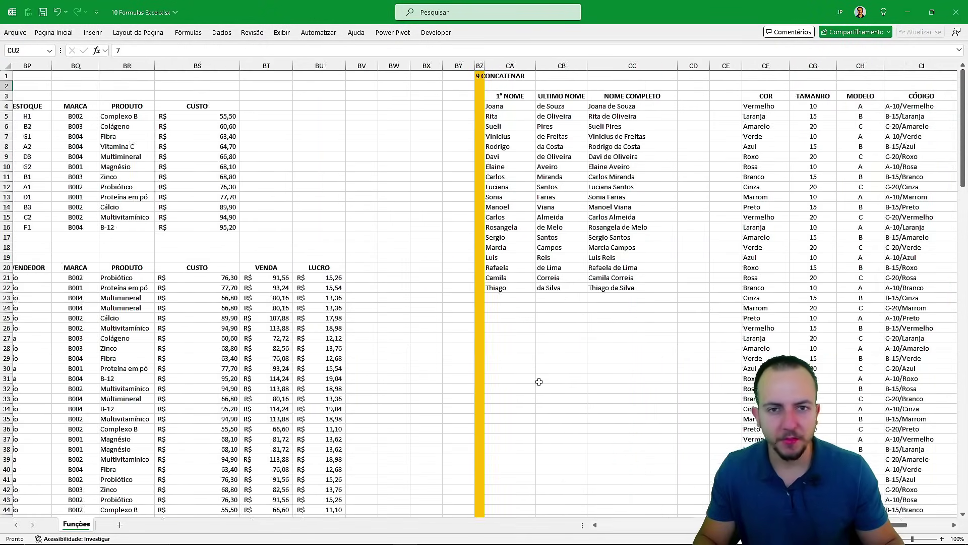
{"action": "scroll", "coordinate": [539, 382], "scroll_direction": "left", "scroll_amount": 15}
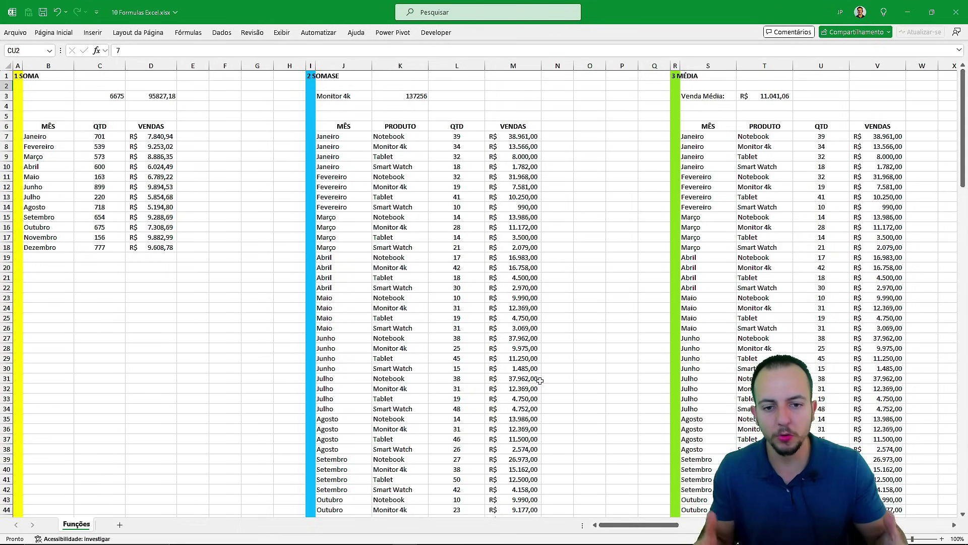
{"action": "scroll", "coordinate": [539, 381], "scroll_direction": "right", "scroll_amount": 10}
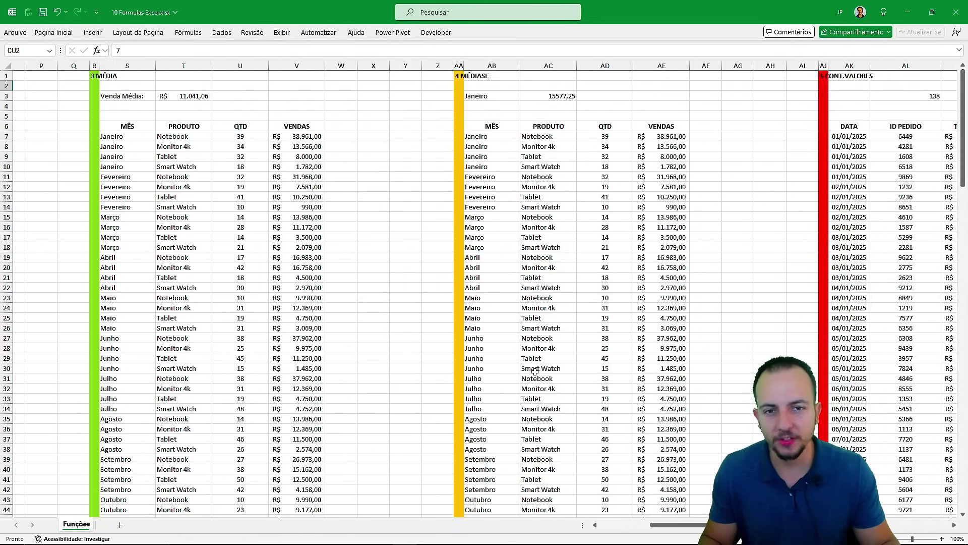
{"action": "scroll", "coordinate": [534, 372], "scroll_direction": "right", "scroll_amount": 15}
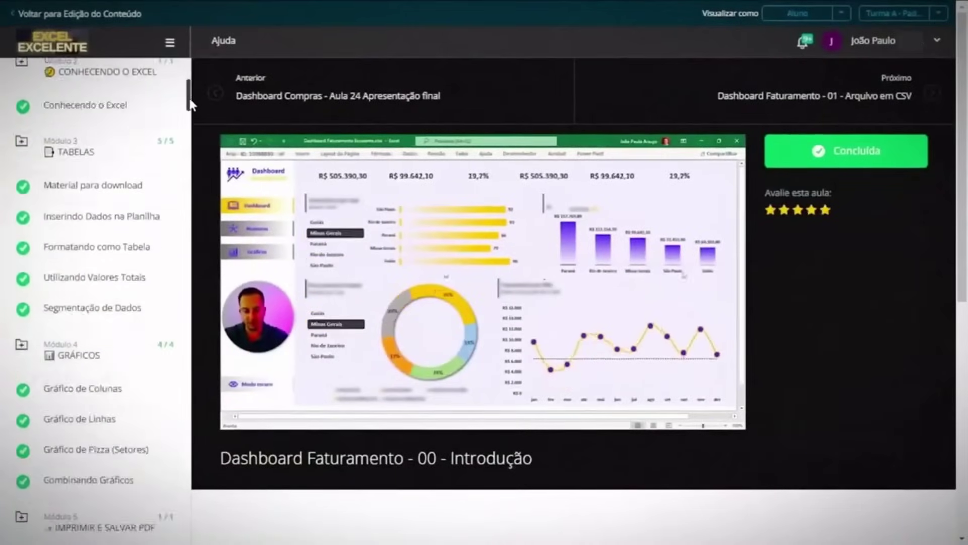
{"action": "left_click_drag", "start_coordinate": [190, 104], "coordinate": [190, 297]}
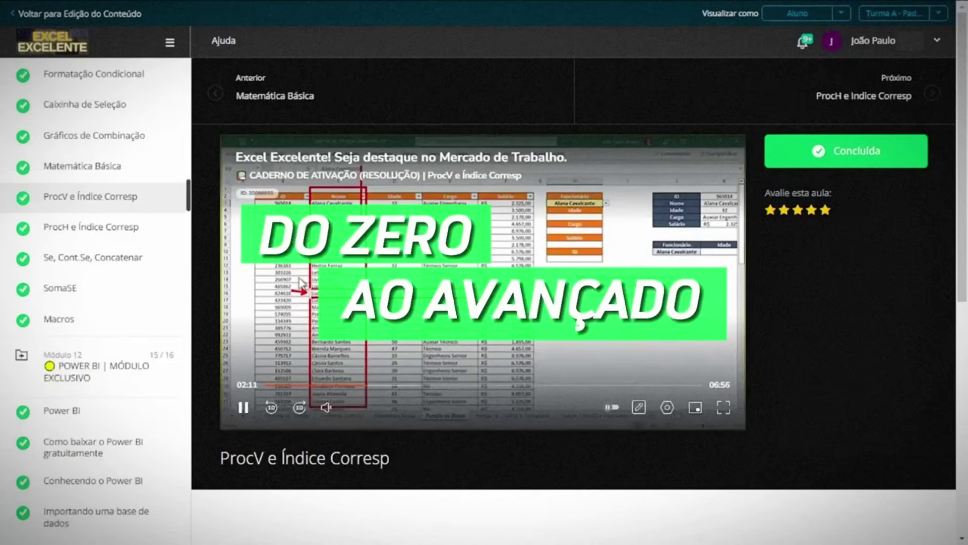
{"action": "left_click_drag", "start_coordinate": [192, 198], "coordinate": [187, 232]}
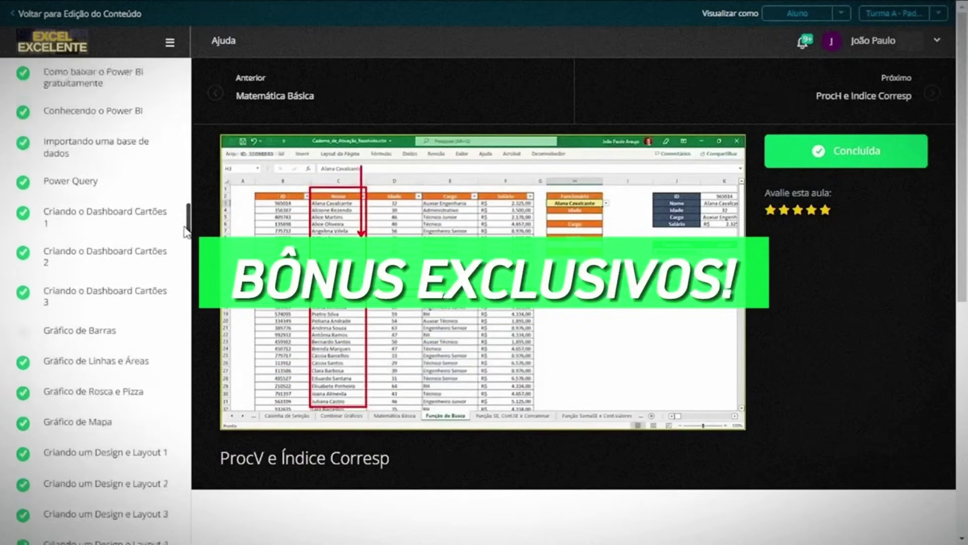
{"action": "scroll", "coordinate": [186, 232], "scroll_direction": "down", "scroll_amount": 5}
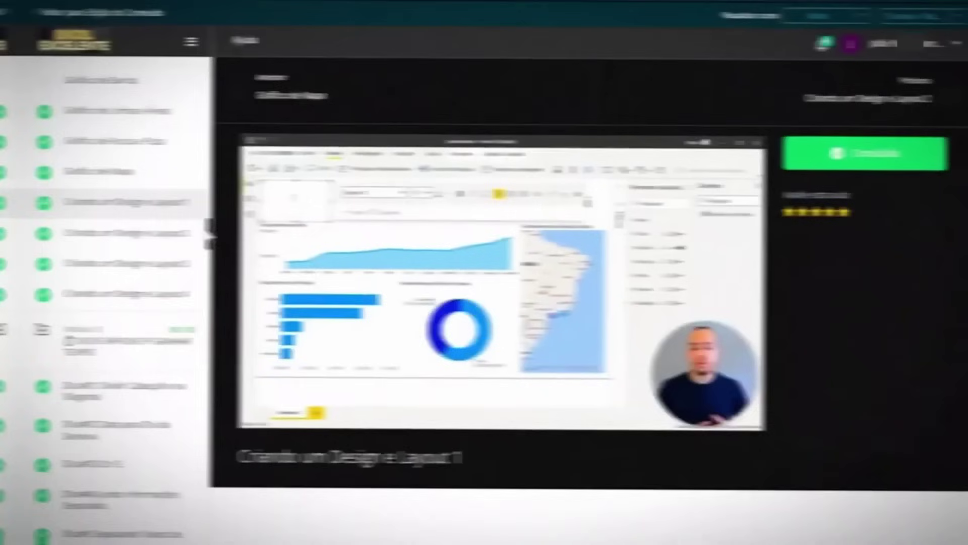
{"action": "left_click_drag", "start_coordinate": [209, 255], "coordinate": [192, 402]}
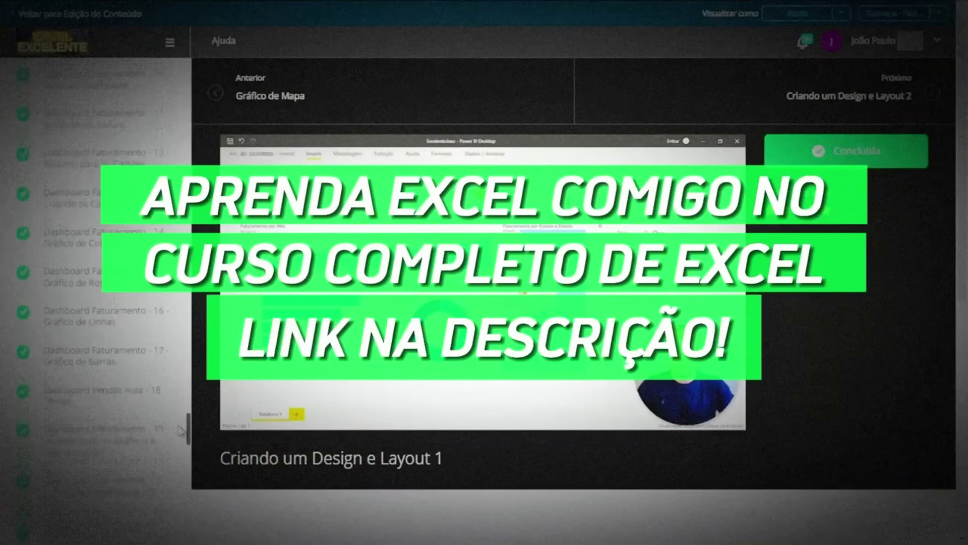